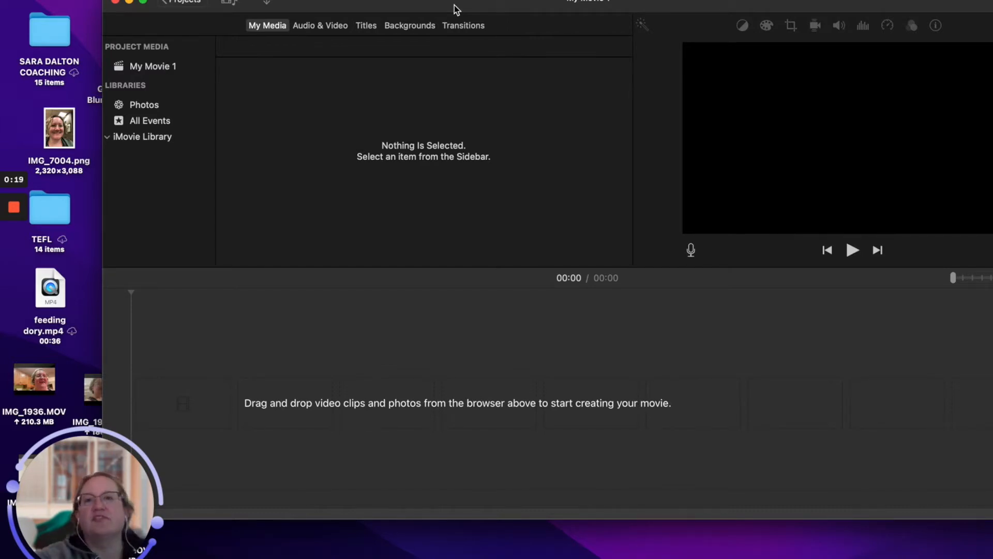
left_click_drag(472, 4, 531, 8)
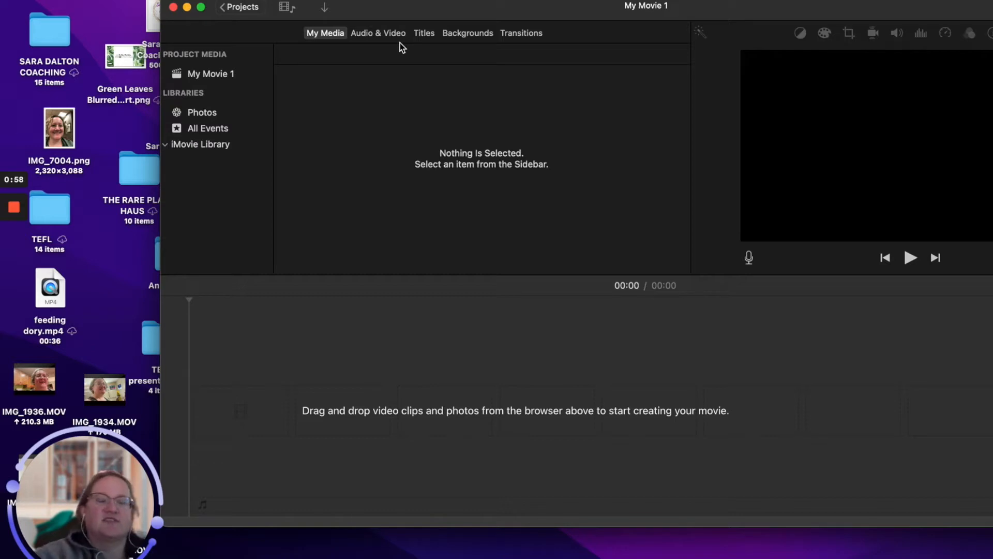
left_click_drag(452, 11, 318, 9)
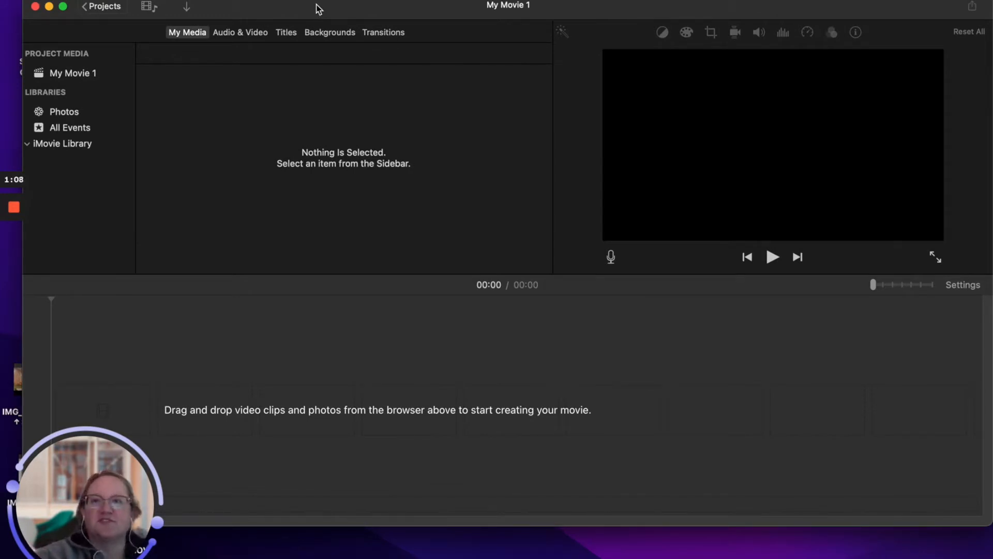
left_click_drag(318, 9, 322, 10)
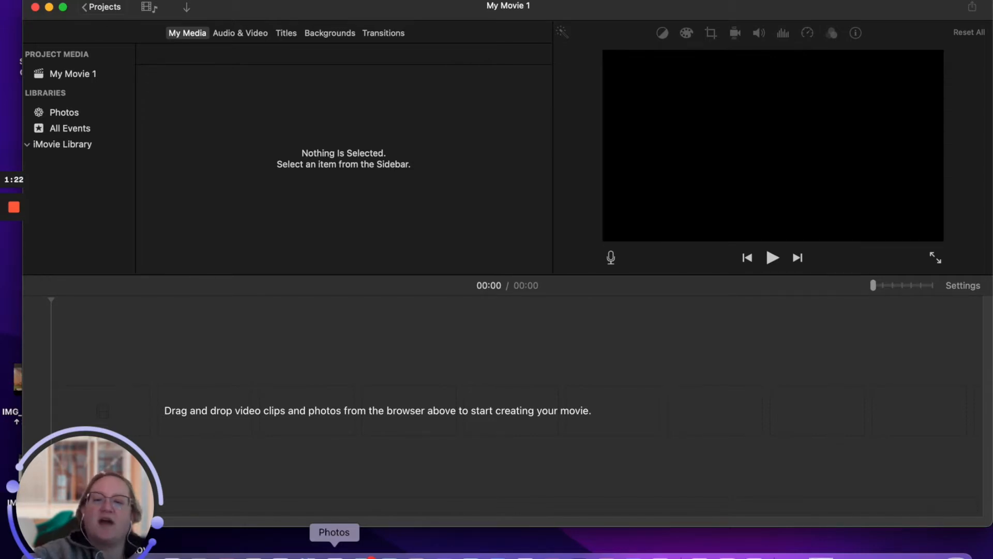
Open the Photos app and look through the library's Apr 12, 2022 video clips
left_click(334, 552)
left_click_drag(549, 68, 328, 28)
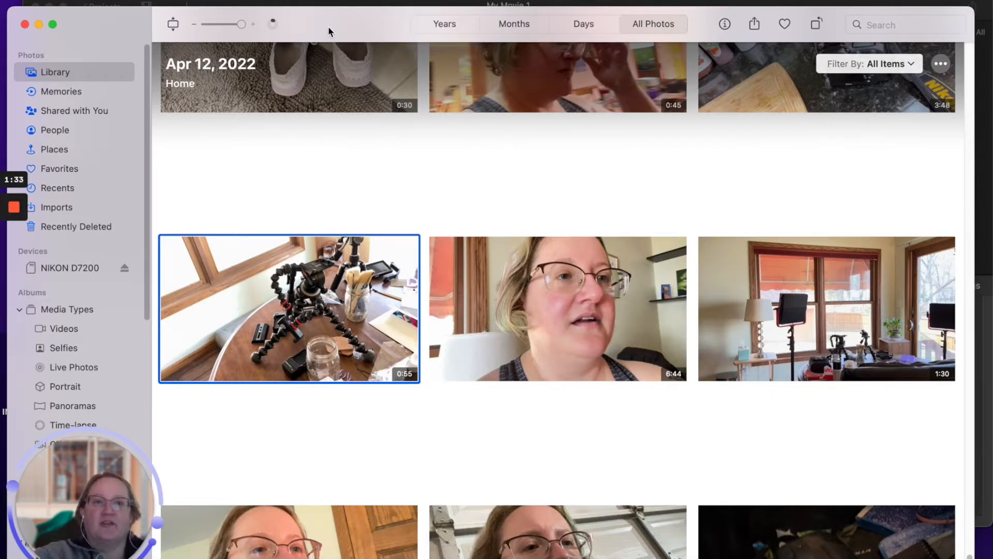
scroll(467, 135, "down", 2)
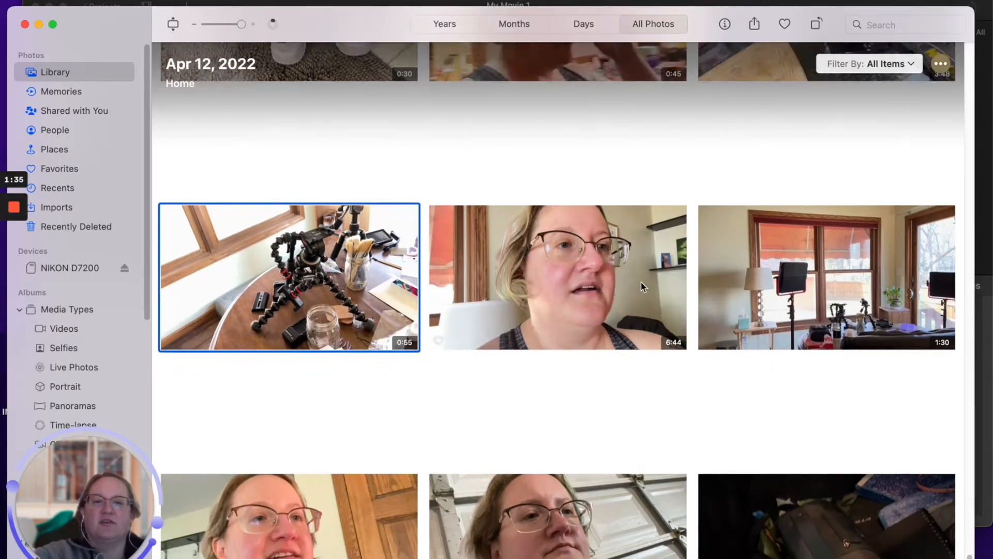
scroll(640, 281, "down", 3)
scroll(641, 281, "up", 5)
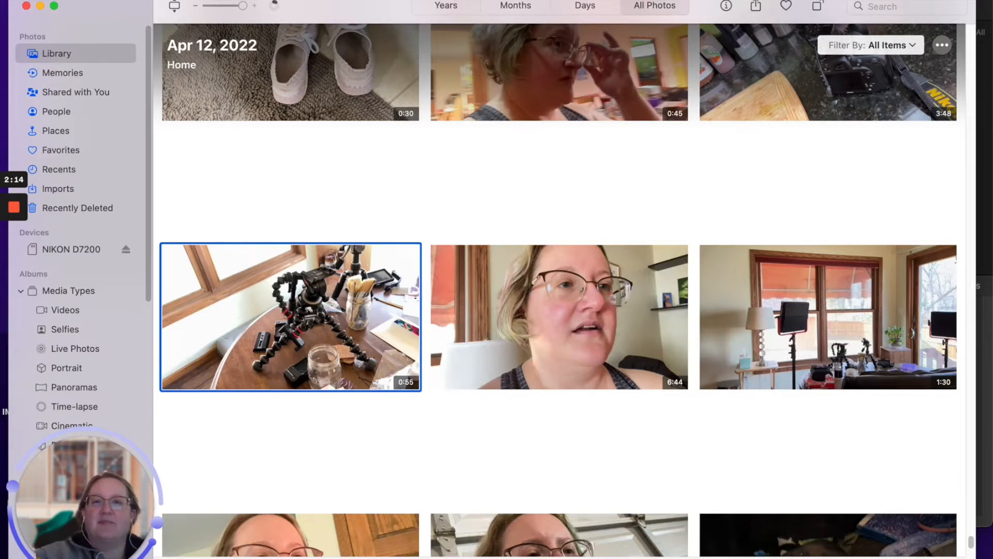
left_click_drag(373, 5, 411, 3)
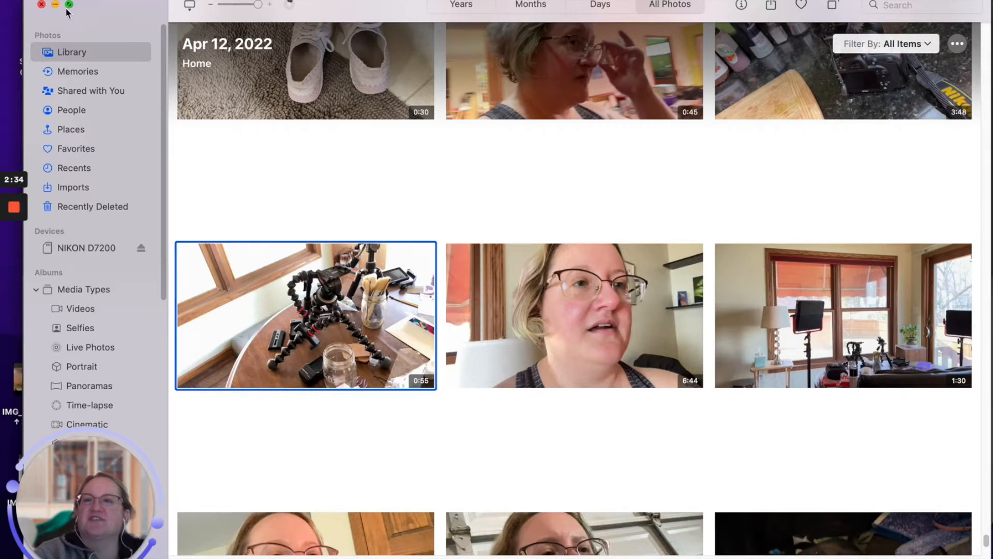
scroll(381, 279, "up", 5)
scroll(381, 280, "up", 5)
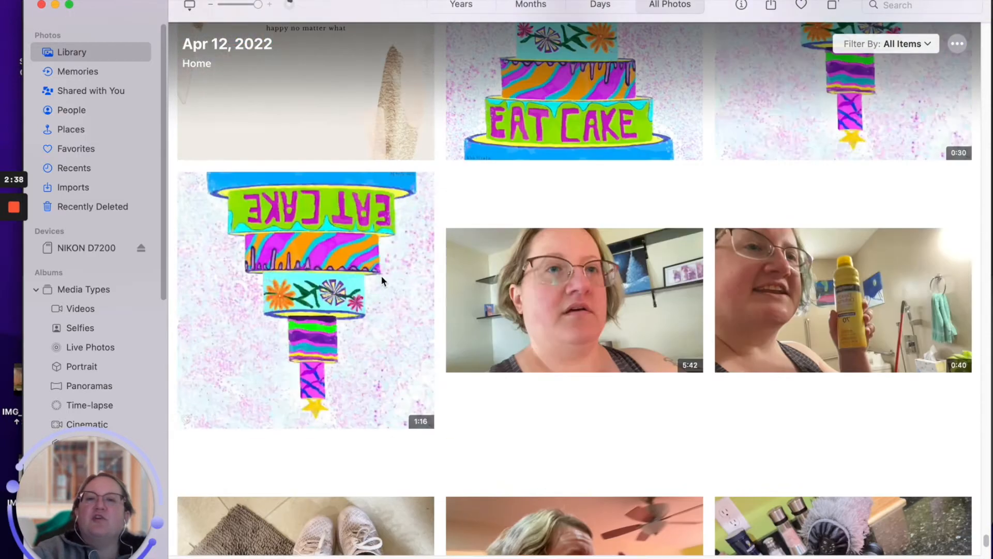
Minimise and reopen the Photos window, and examine the Apr 12, 2022 clips further down the library
left_click(57, 5)
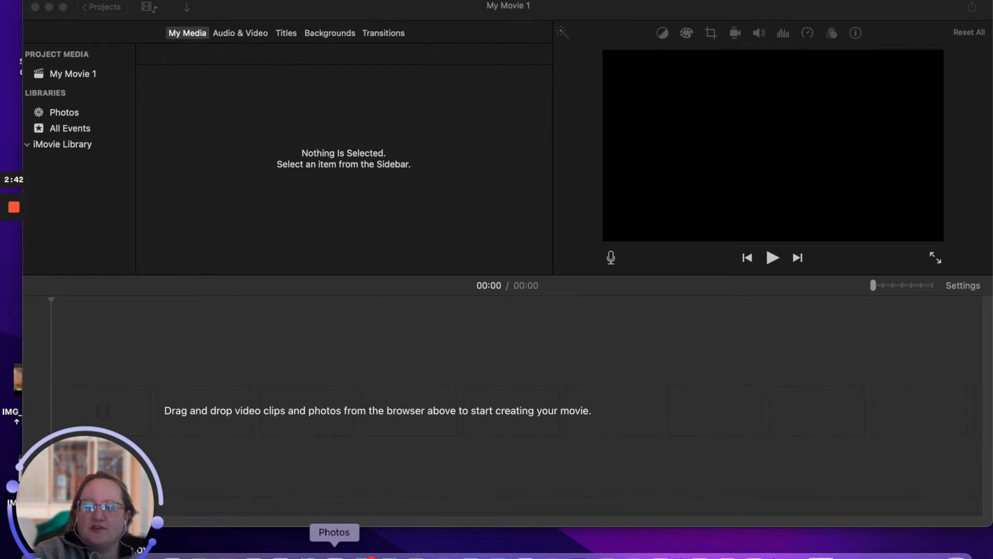
left_click(334, 552)
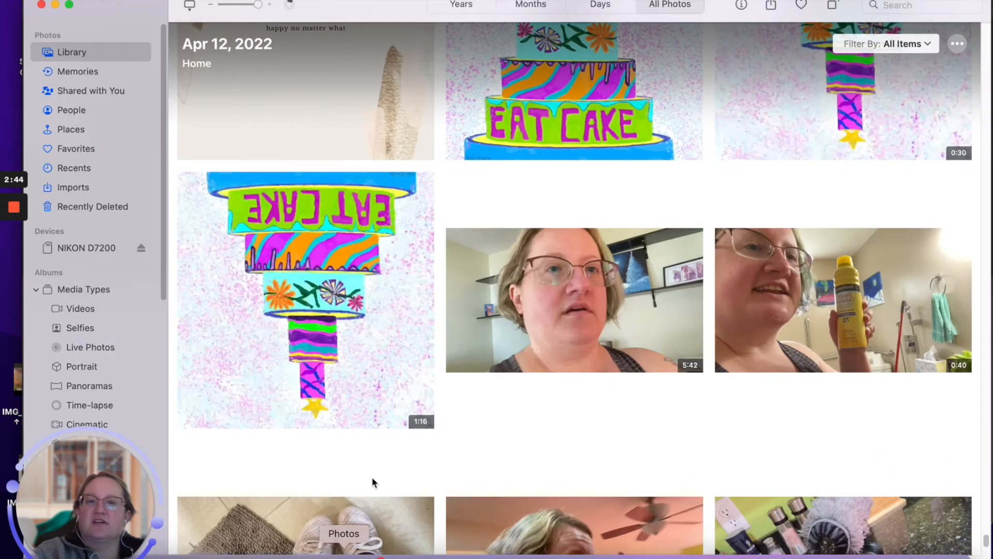
scroll(455, 398, "down", 5)
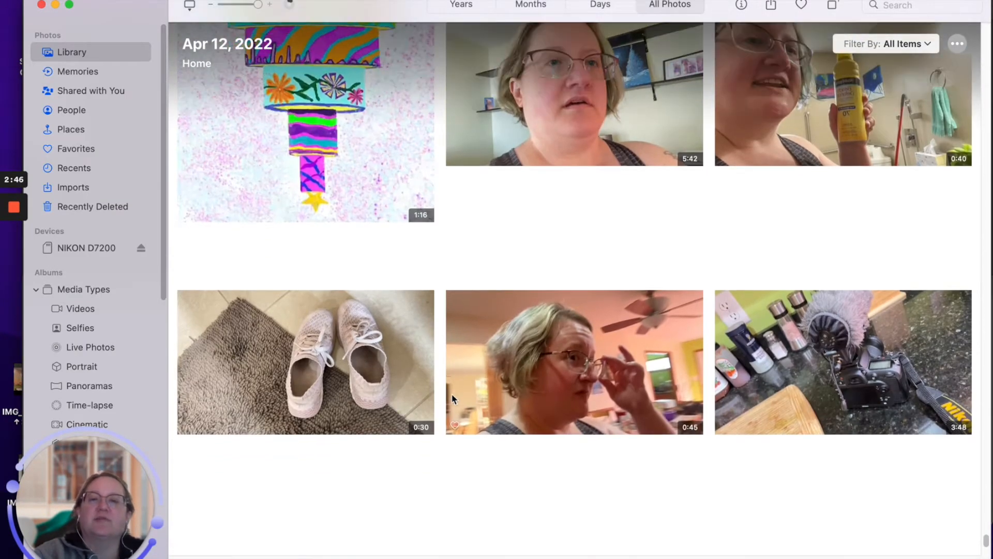
scroll(433, 382, "down", 15)
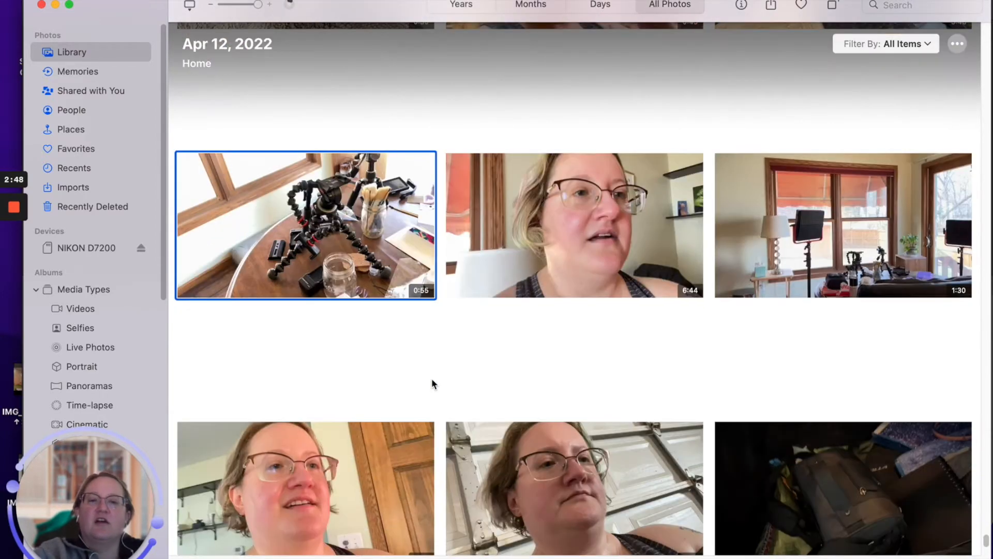
scroll(433, 383, "down", 5)
scroll(433, 383, "up", 5)
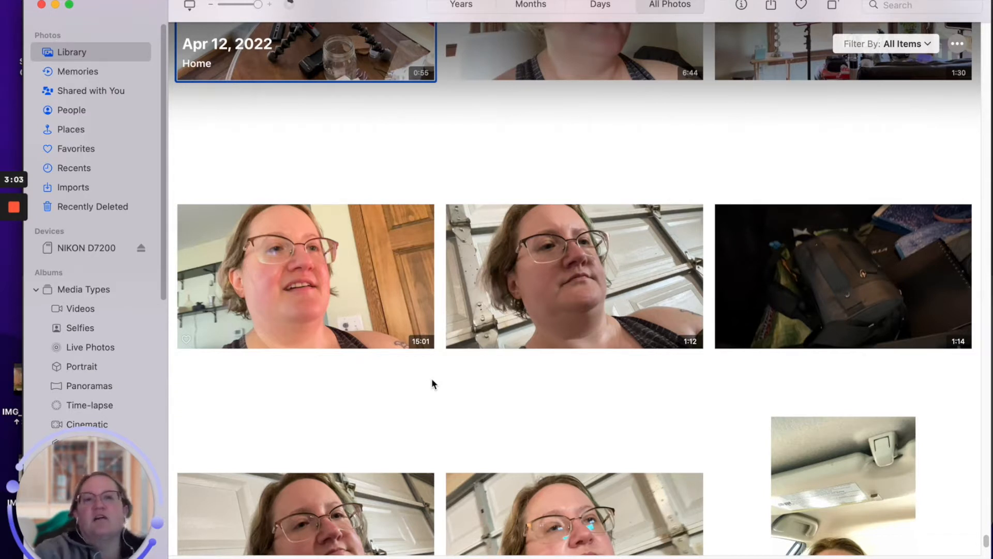
scroll(365, 427, "down", 1)
scroll(365, 428, "up", 2)
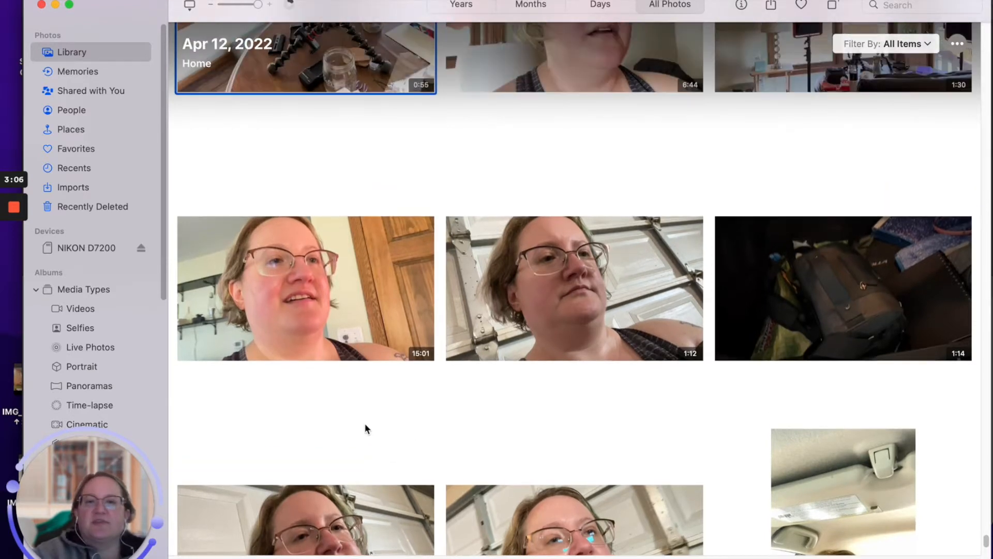
Minimise the iMovie window and reposition the Photos window to uncover the video files on the desktop
left_click_drag(347, 4, 491, 17)
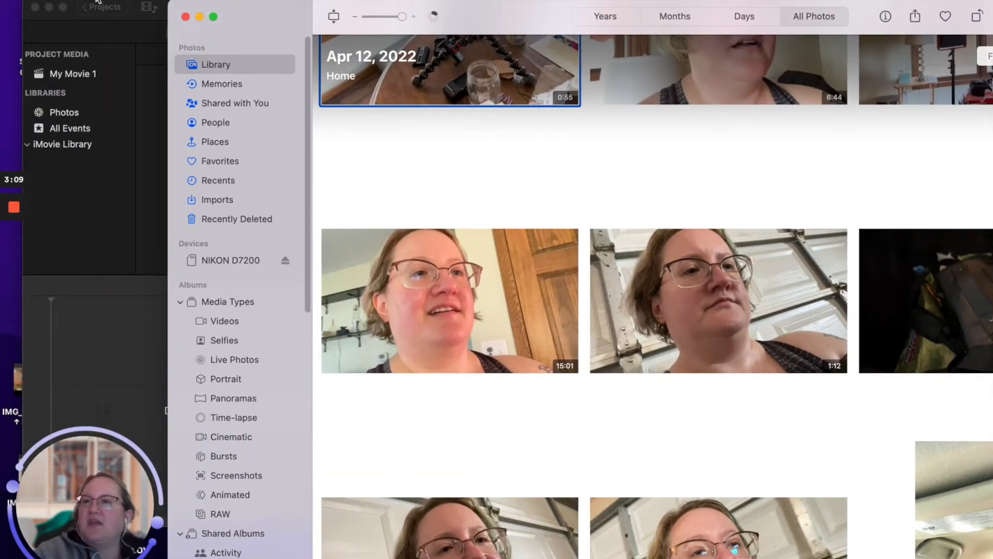
left_click(200, 17)
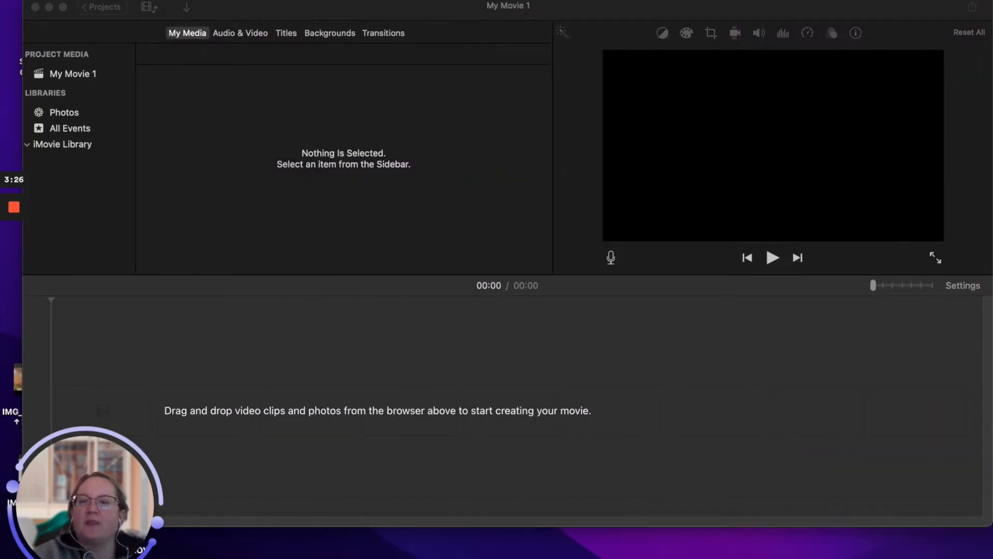
left_click(334, 552)
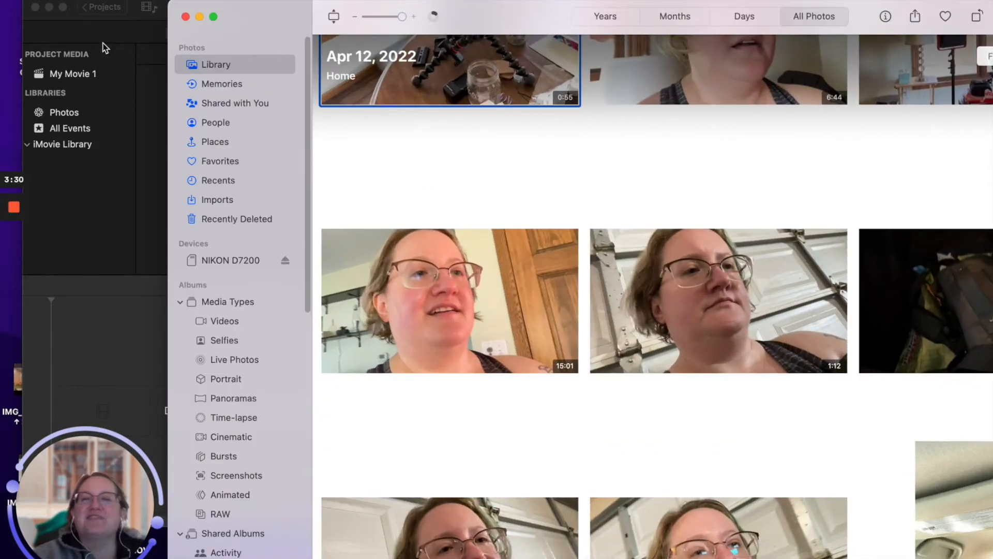
left_click(49, 8)
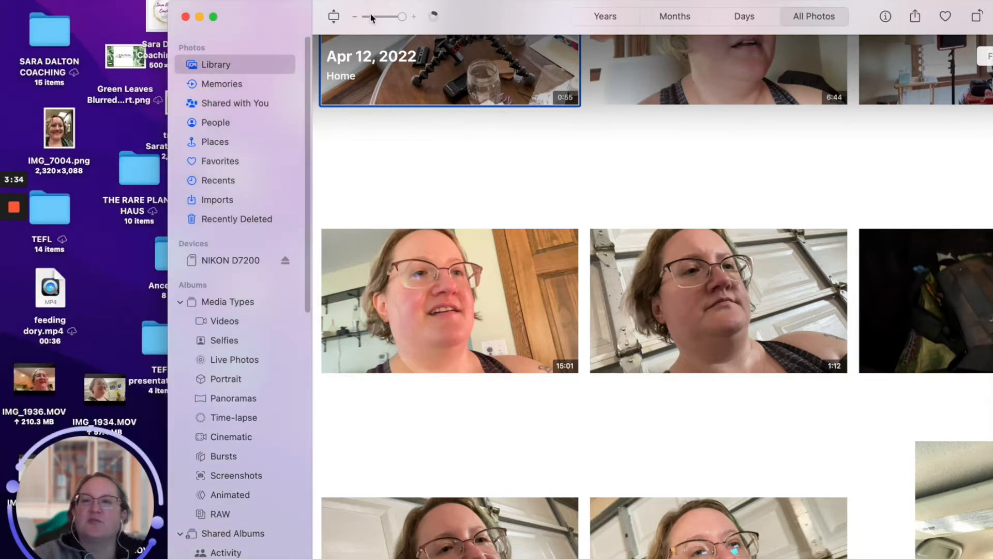
left_click_drag(528, 16, 518, 4)
scroll(669, 237, "up", 6)
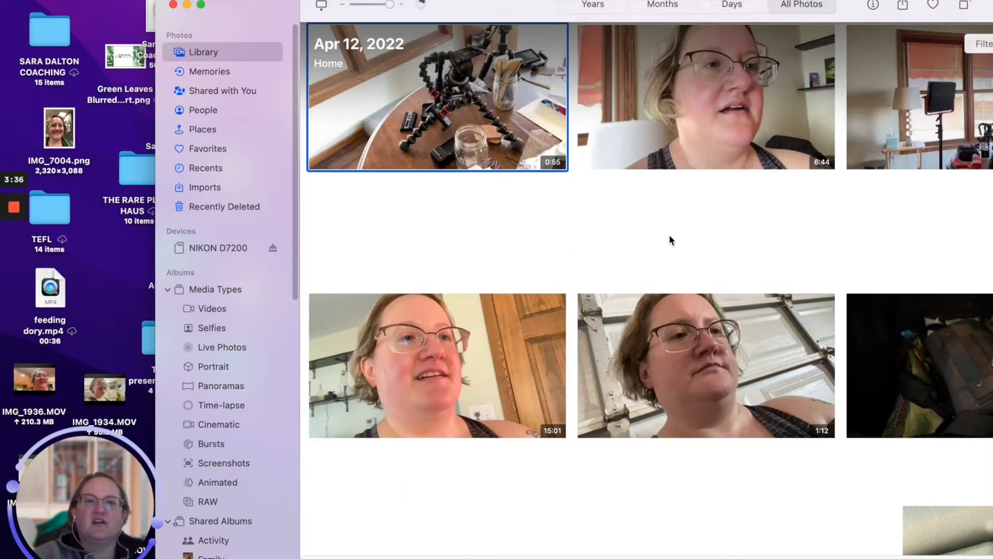
scroll(646, 225, "up", 10)
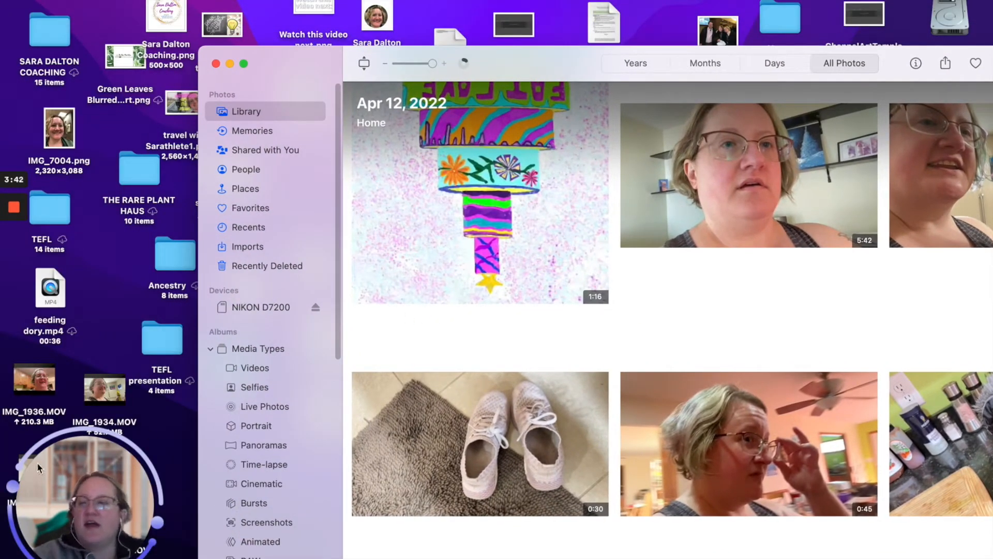
left_click_drag(60, 476, 608, 472)
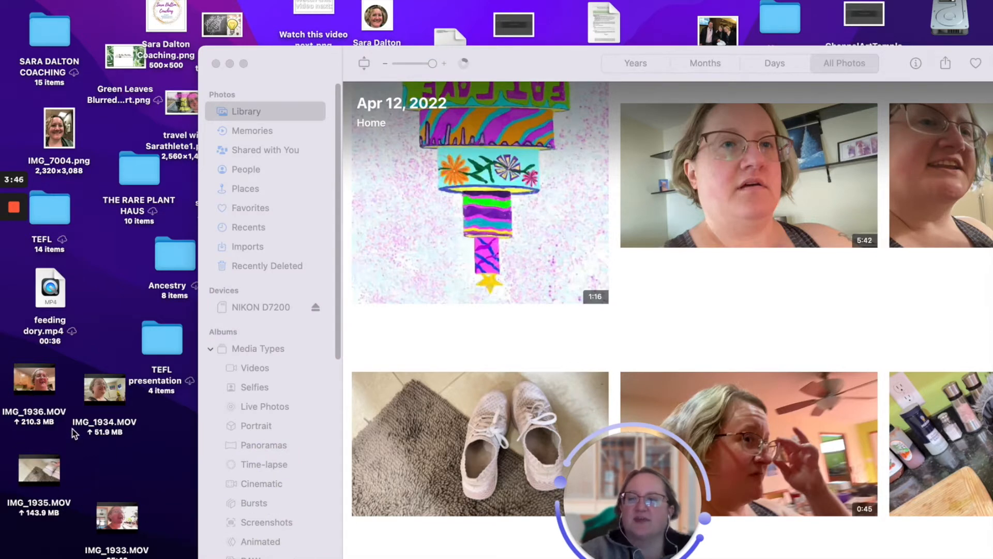
left_click_drag(557, 61, 422, 14)
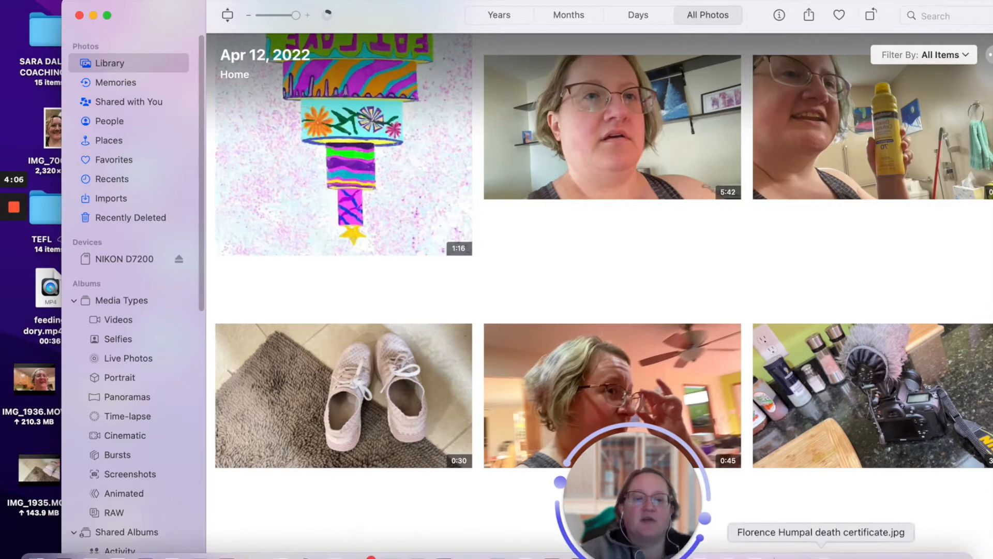
Restore the My Movie 1 project window in iMovie and move it and the Photos window clear of the desktop video files
left_click(756, 555)
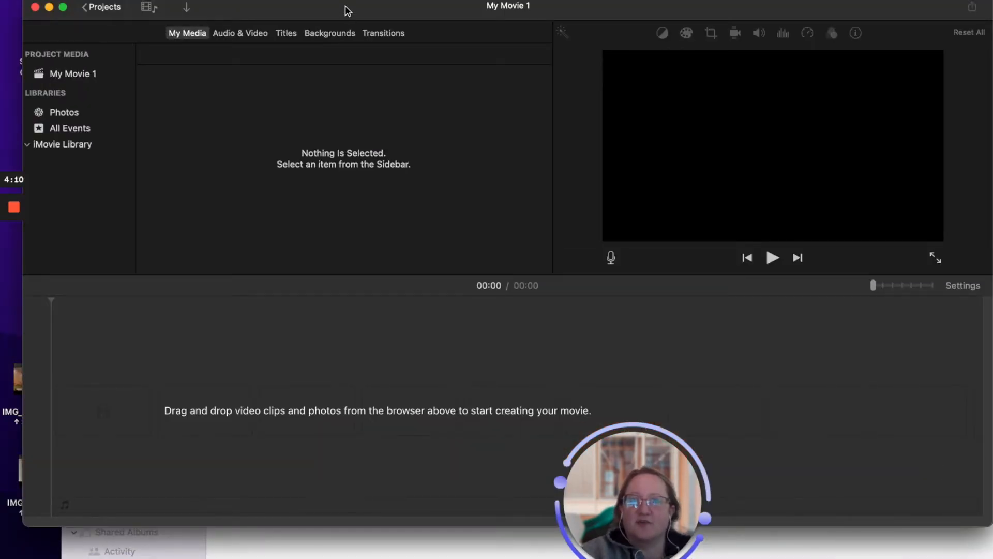
left_click_drag(348, 10, 432, 32)
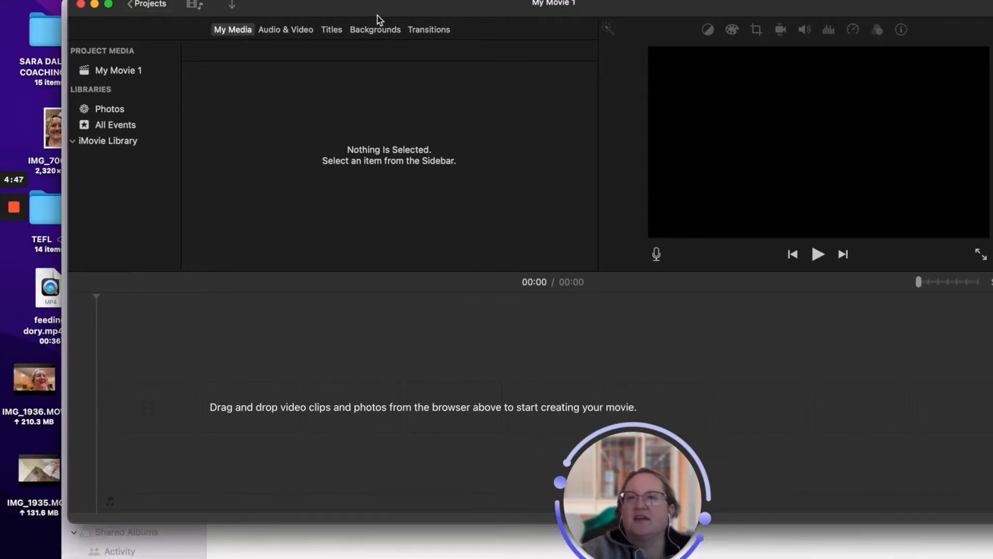
left_click_drag(377, 16, 440, 17)
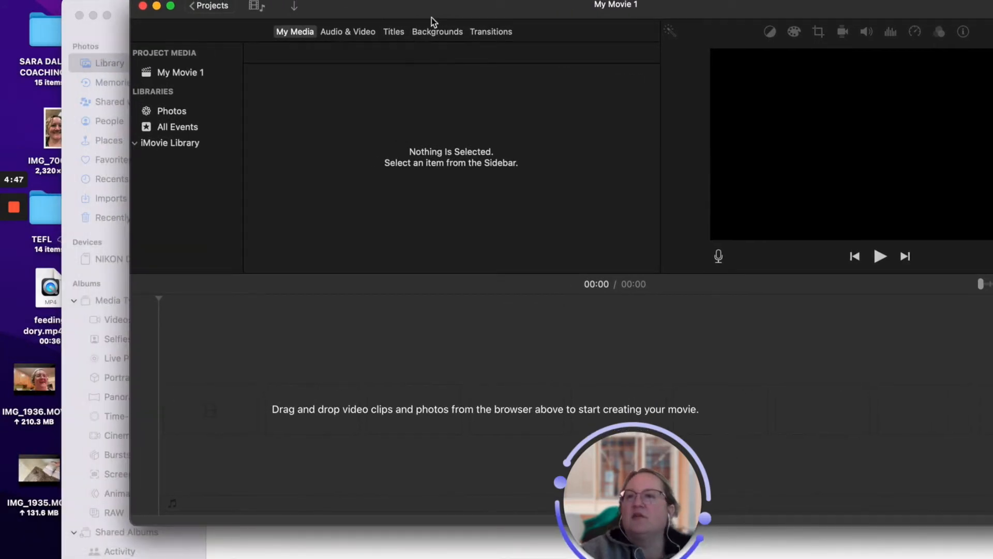
left_click(109, 31)
left_click_drag(414, 27, 532, 40)
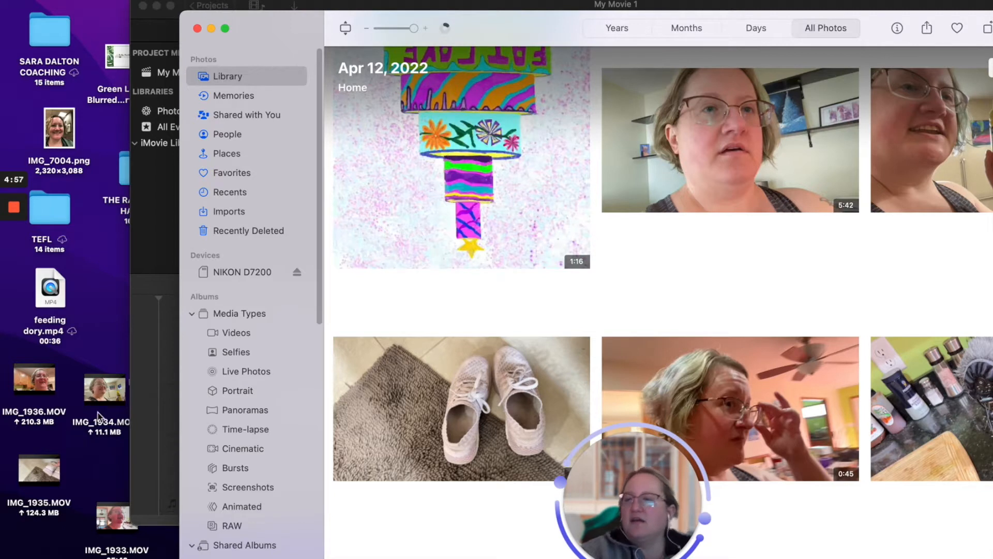
Line up IMG_1934.MOV and IMG_1933.MOV beside IMG_1936.MOV and IMG_1935.MOV on the desktop, and minimise the Photos window
left_click_drag(98, 406, 91, 399)
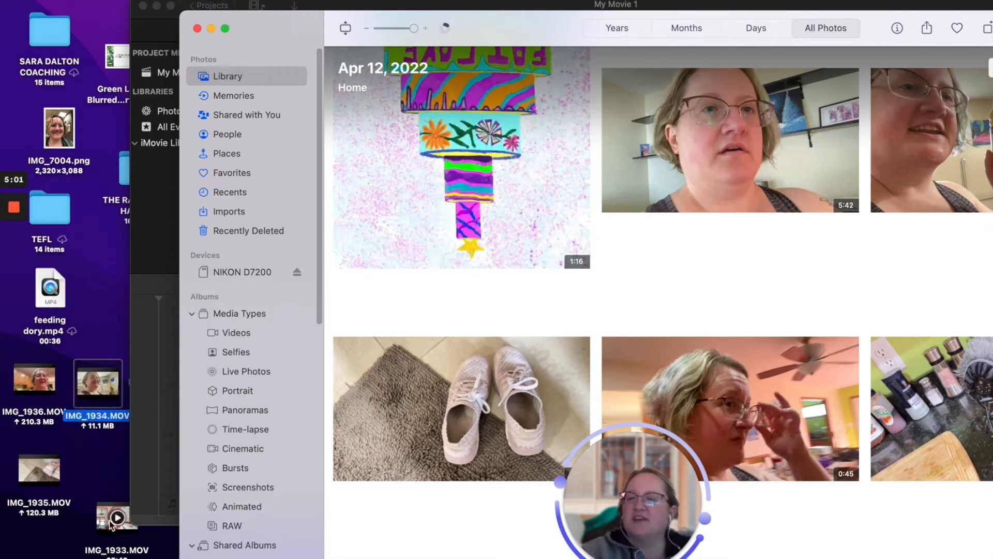
left_click_drag(106, 525, 89, 487)
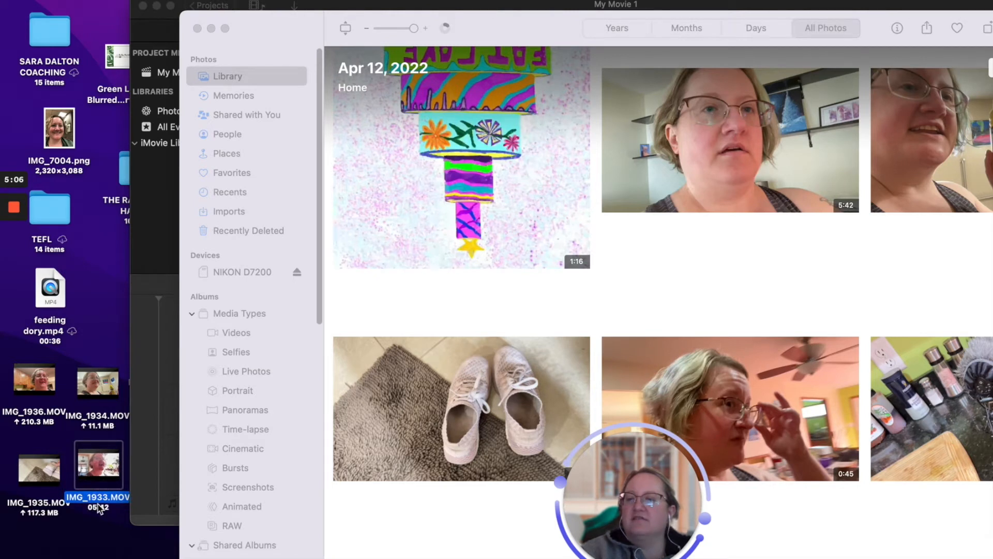
left_click(75, 542)
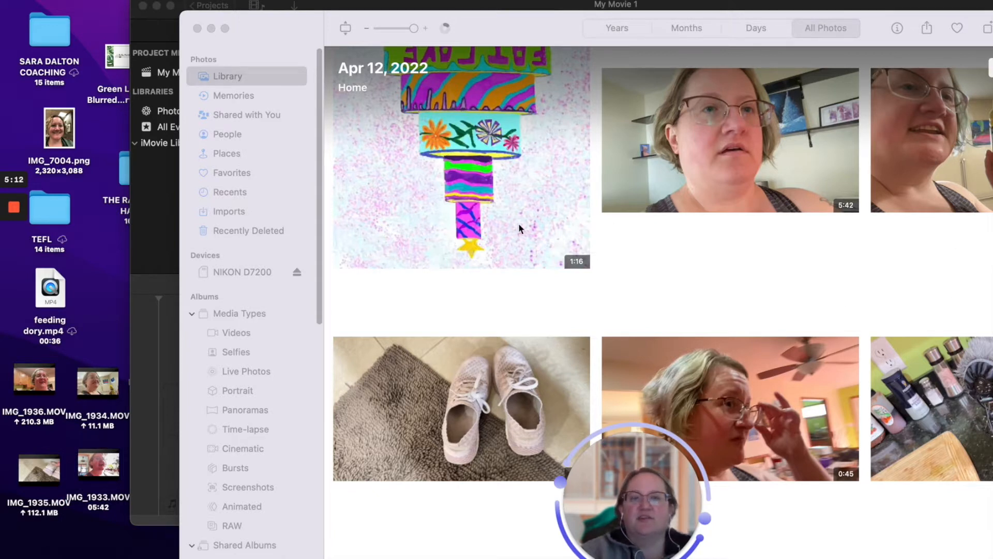
mouse_move(50, 485)
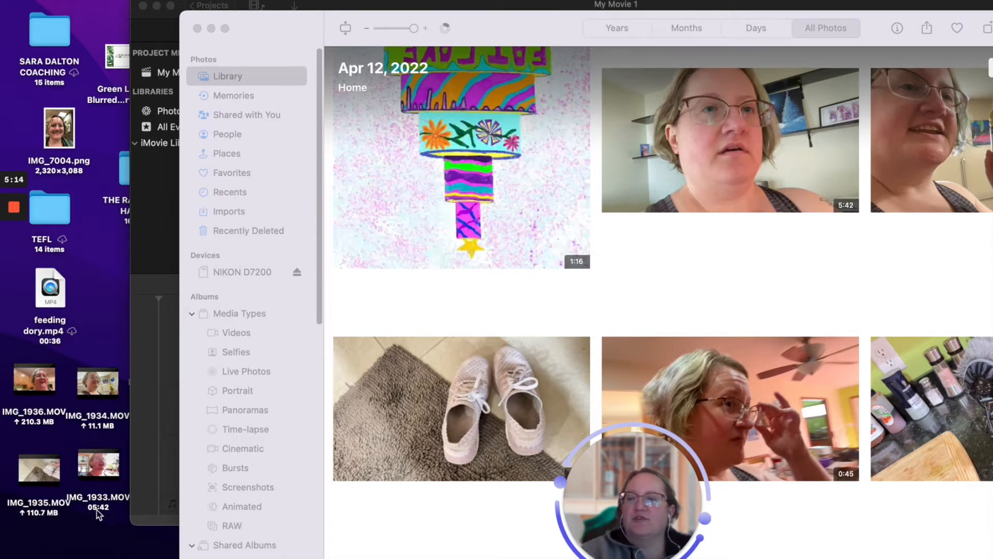
left_click(211, 27)
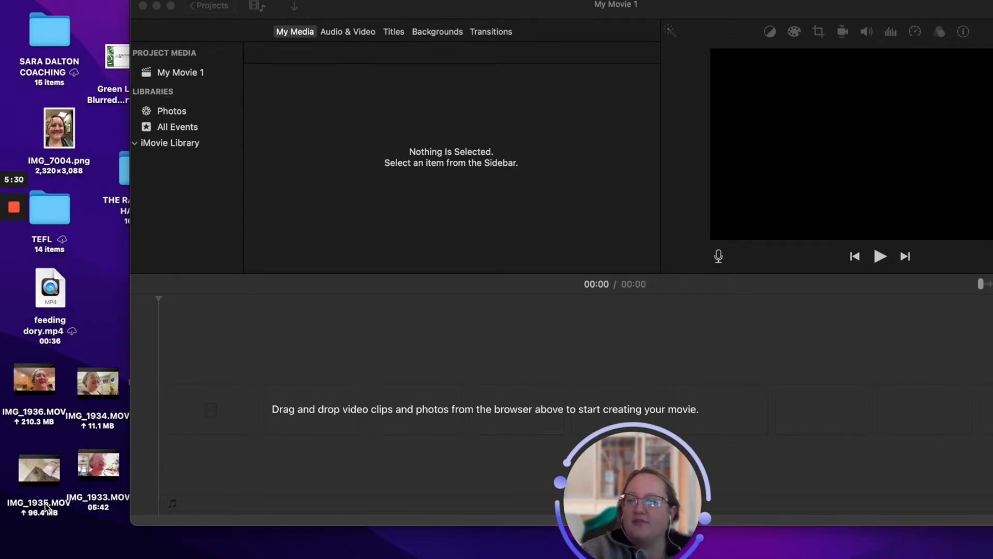
Add IMG_1933.MOV, IMG_1934.MOV, IMG_1935.MOV and IMG_1936.MOV from the desktop to the timeline in that order
left_click(51, 418)
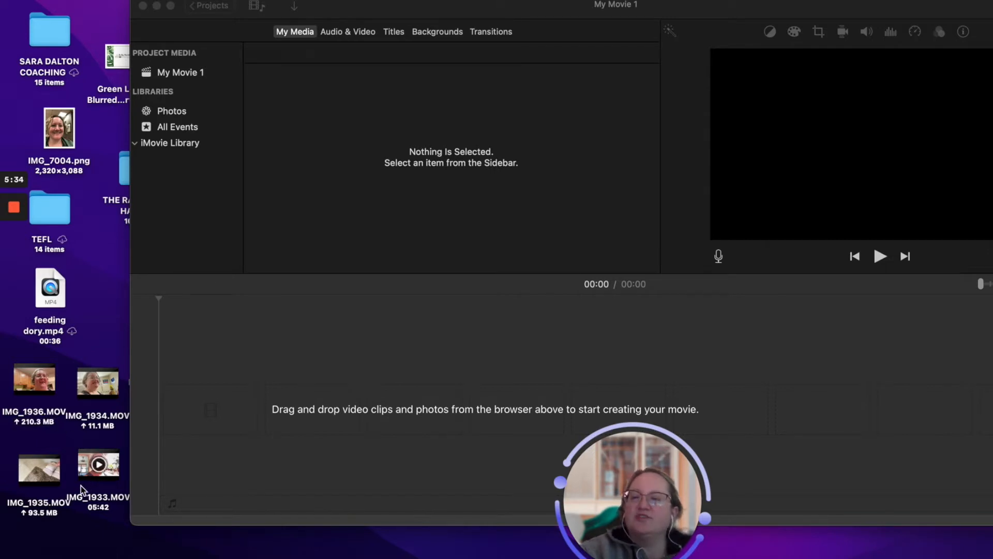
left_click_drag(85, 474, 185, 416)
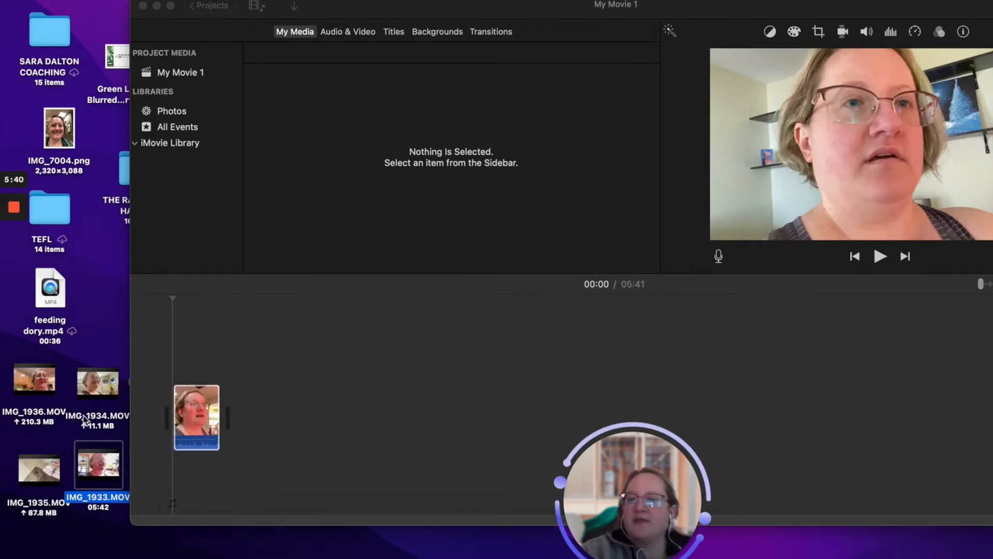
left_click_drag(90, 396, 238, 414)
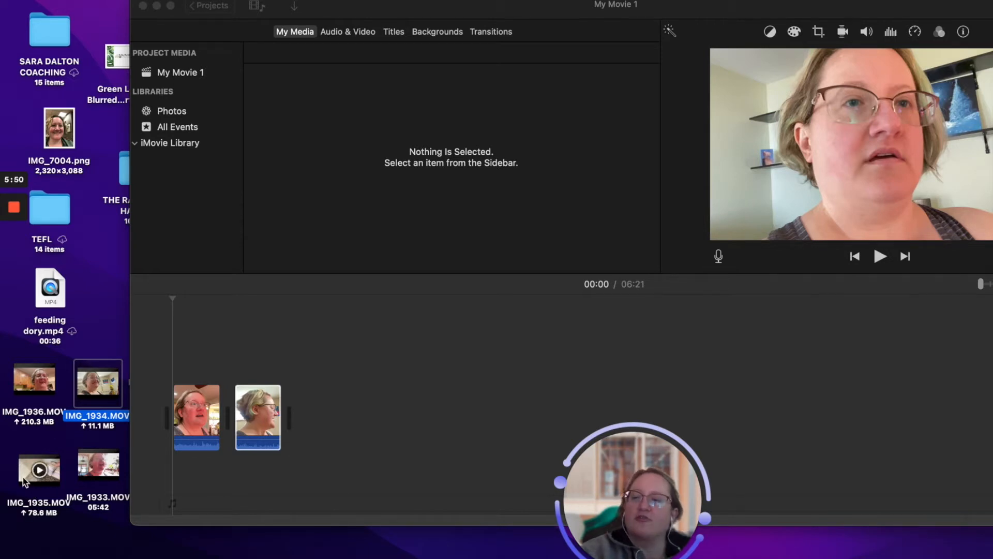
left_click_drag(24, 482, 305, 406)
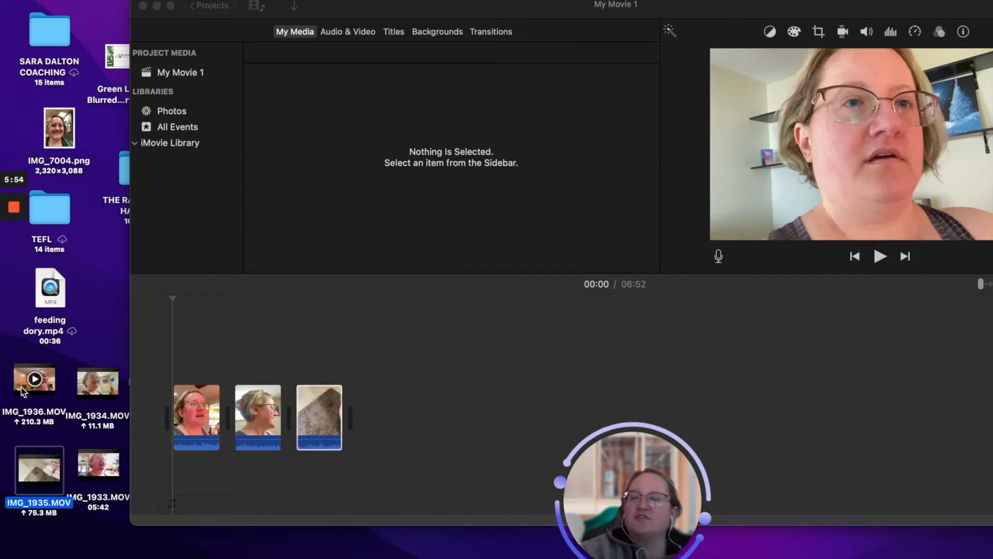
left_click_drag(23, 395, 357, 419)
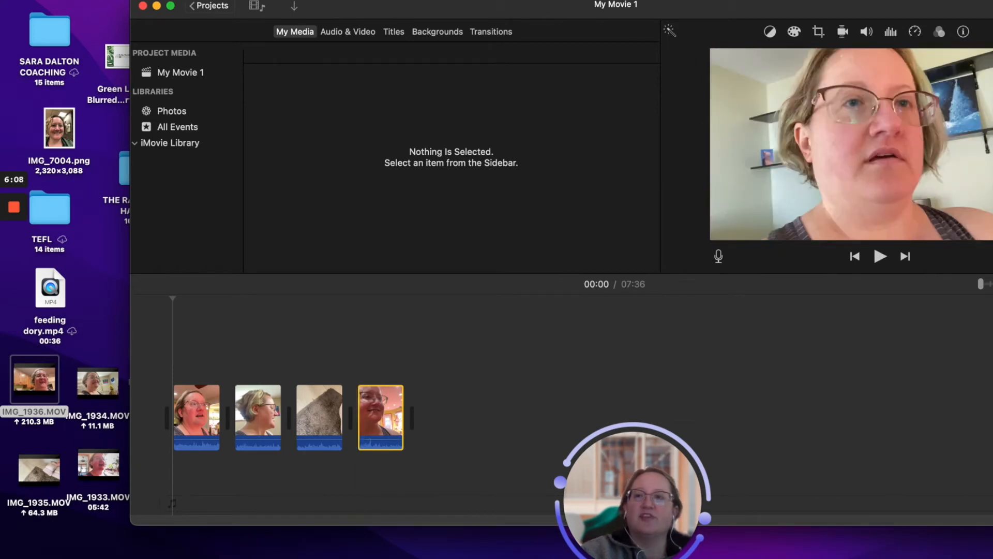
Return to the projects overview, saving the project under the name youtube basics
left_click(210, 6)
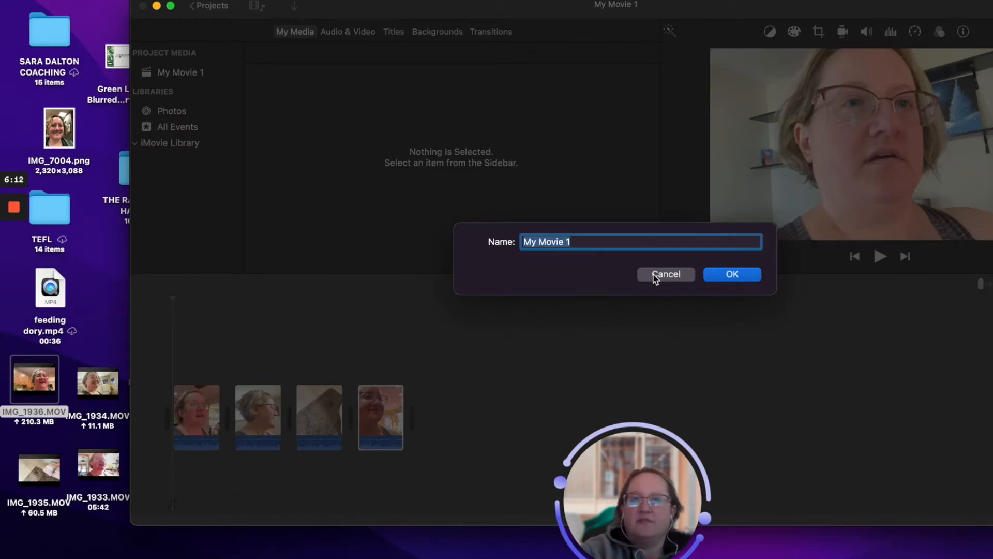
type("youtube")
type(" basics")
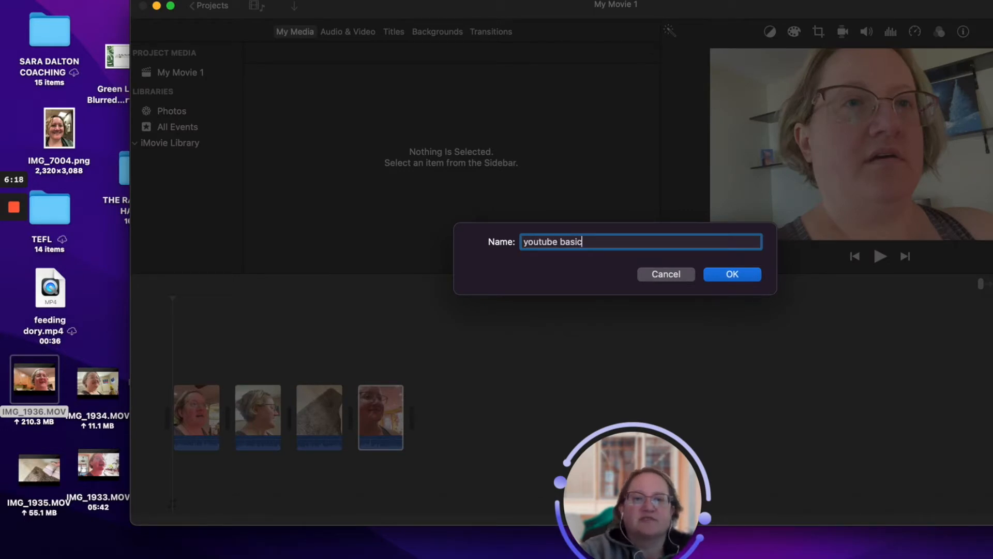
left_click(738, 275)
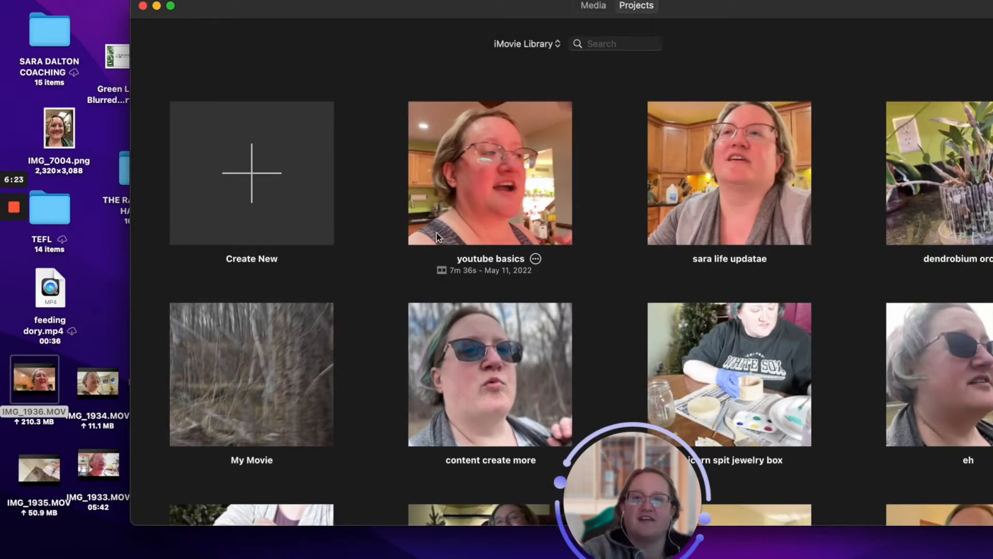
Create a new project of the Movie type
left_click(251, 174)
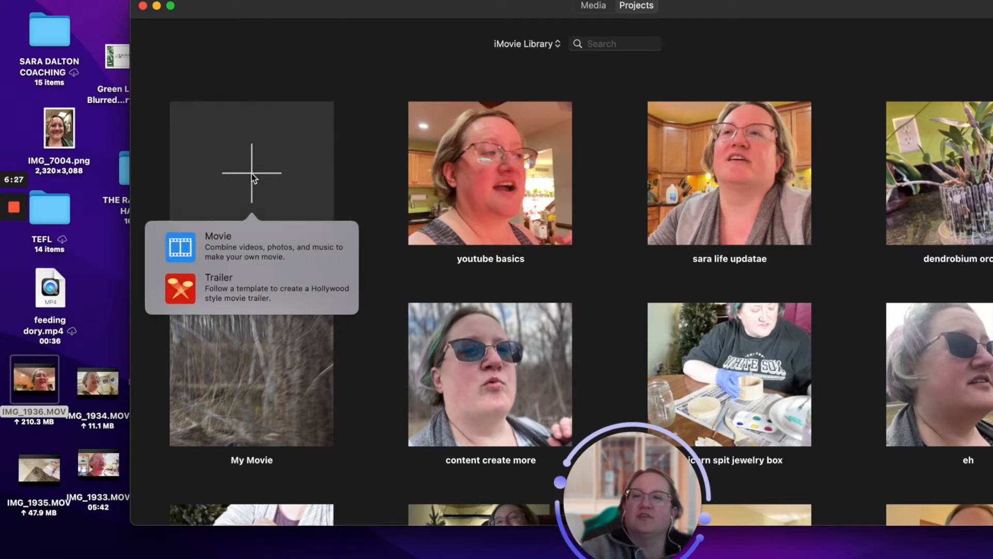
left_click(345, 168)
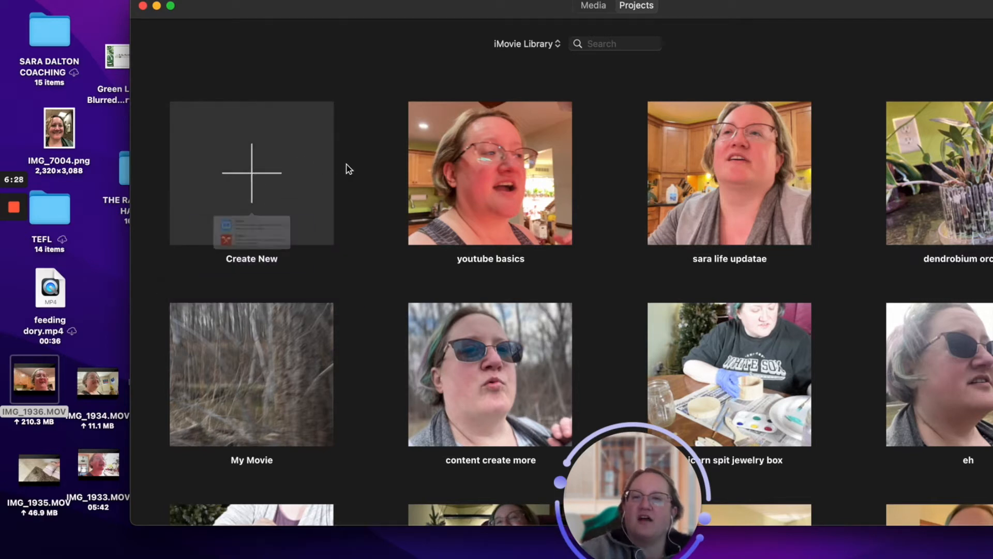
left_click(251, 189)
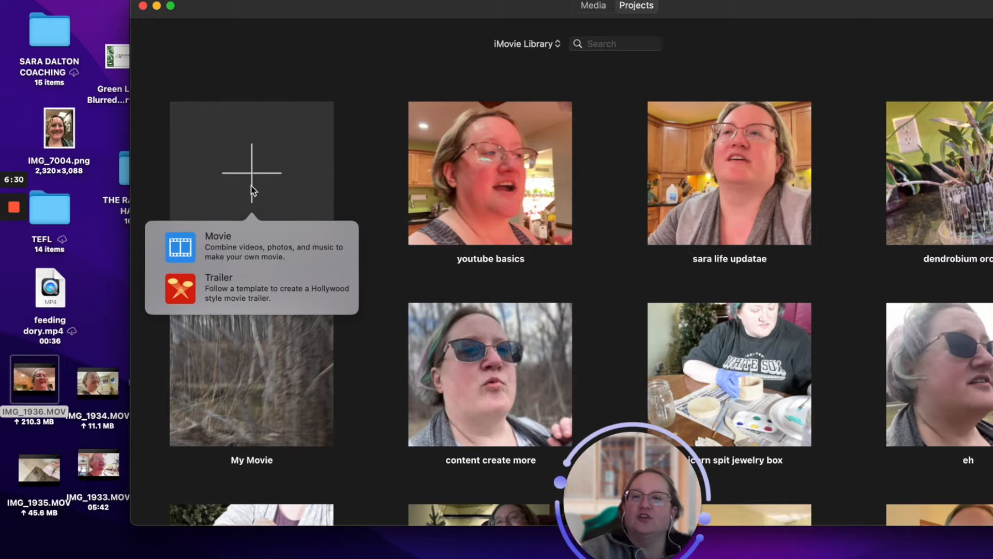
left_click(224, 249)
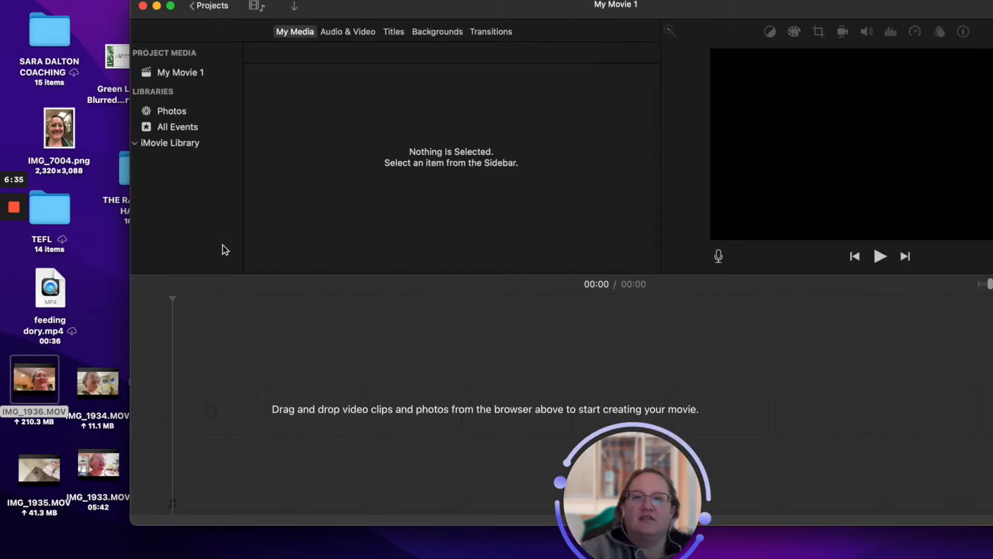
Reposition the project window and look at the Photos library, minimise both windows, and restore the My Movie 1 window
left_click_drag(383, 4, 297, 22)
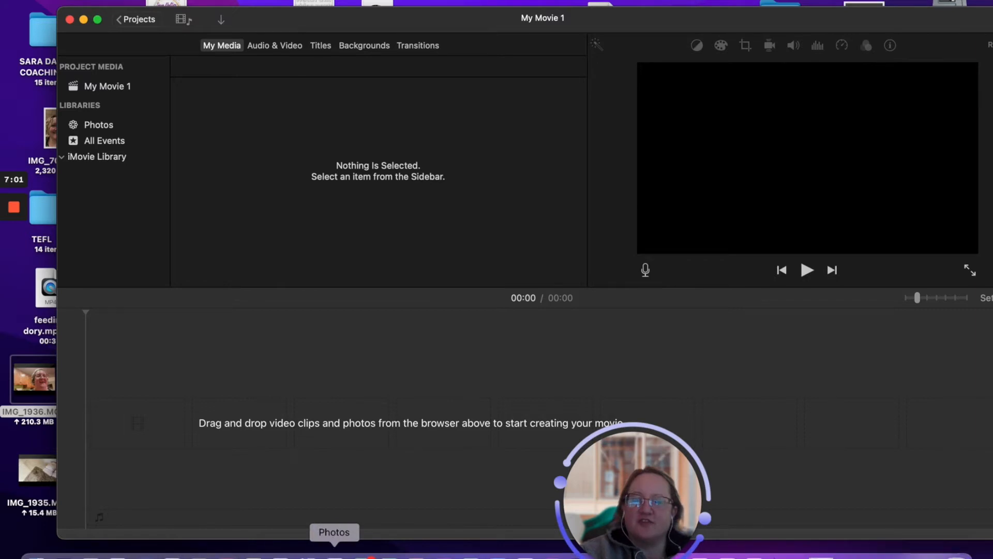
left_click(334, 553)
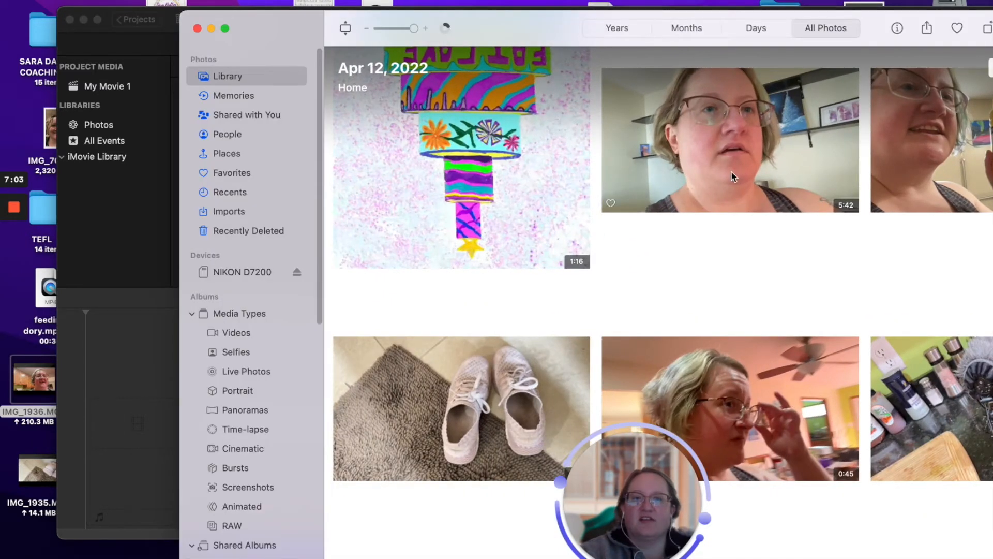
left_click(152, 363)
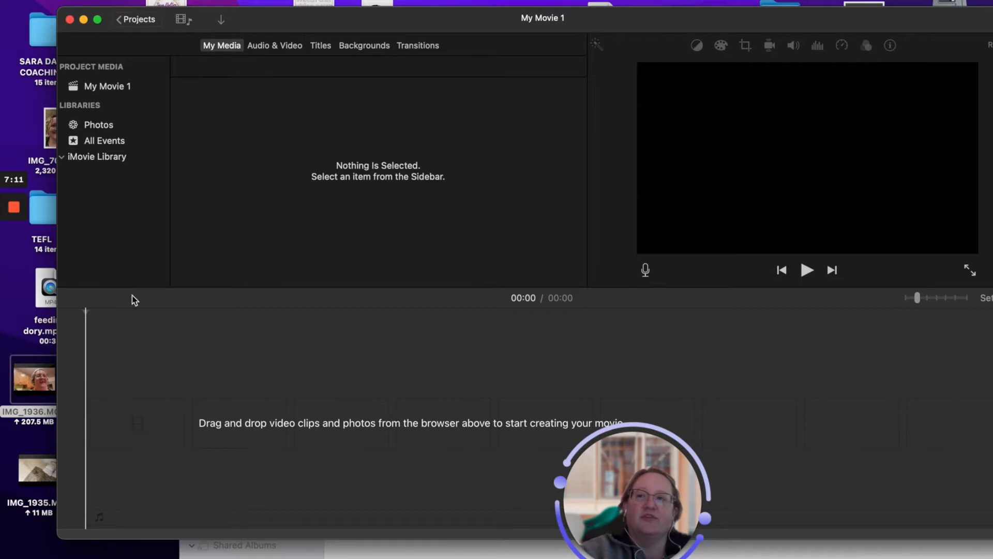
left_click(84, 20)
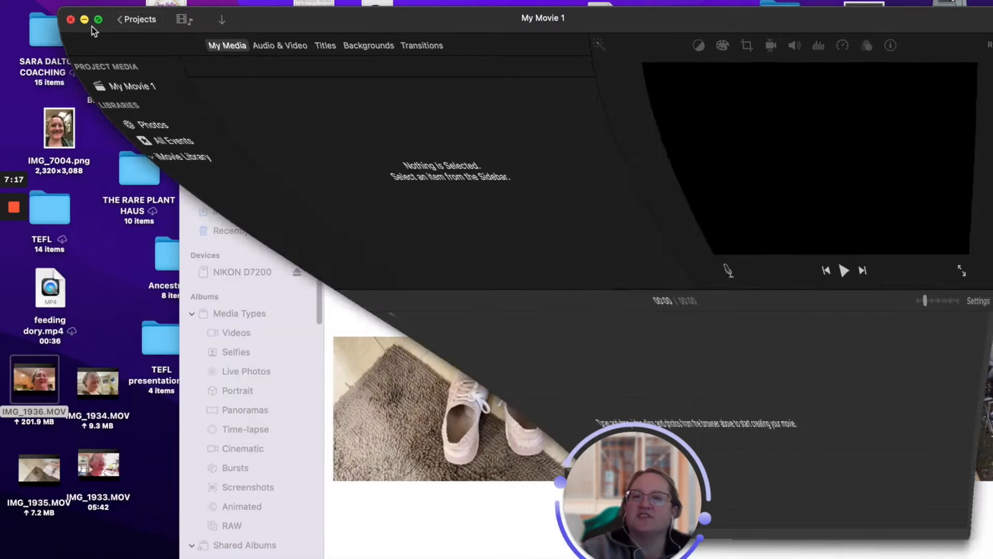
mouse_move(519, 30)
left_mouse_down()
mouse_move(331, 23)
mouse_move(523, 26)
left_mouse_up()
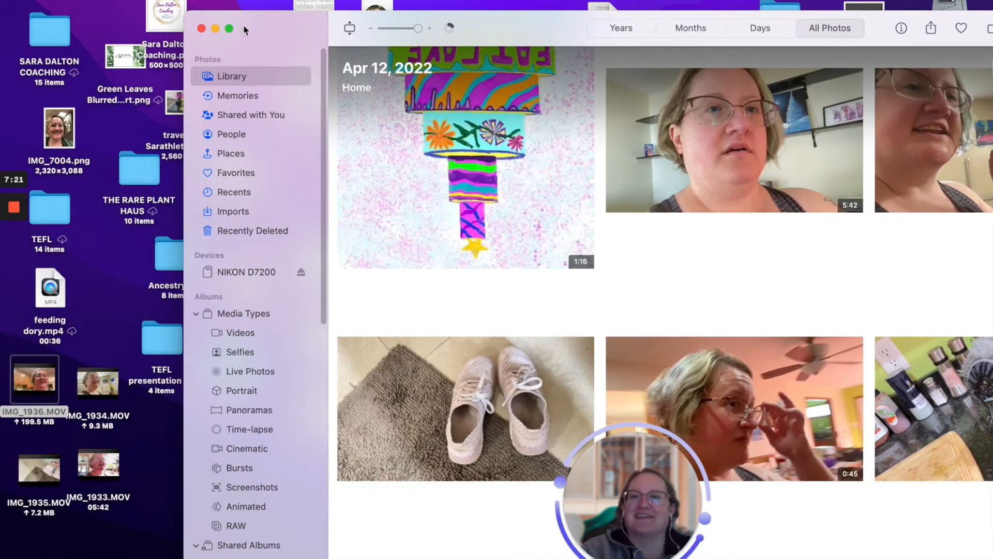
left_click(216, 27)
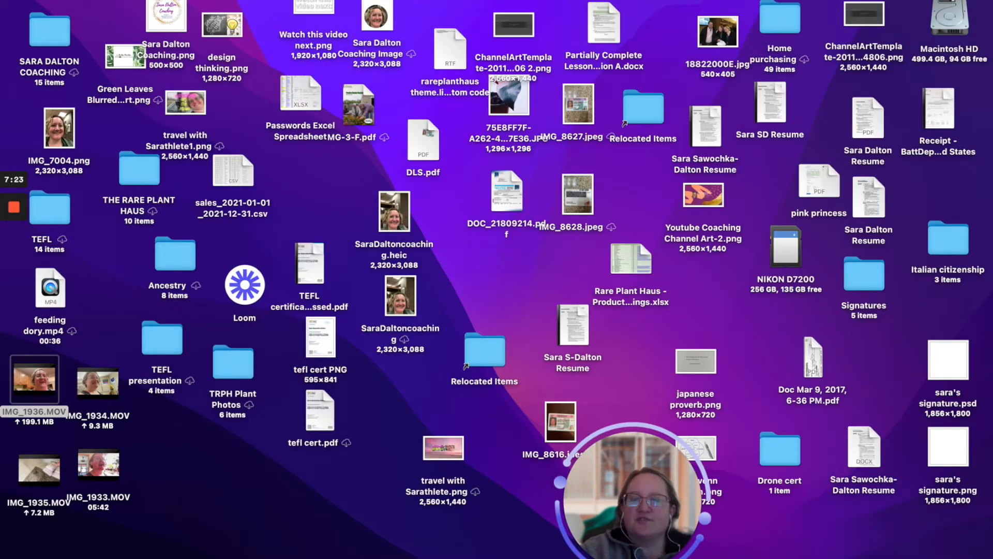
left_click(611, 554)
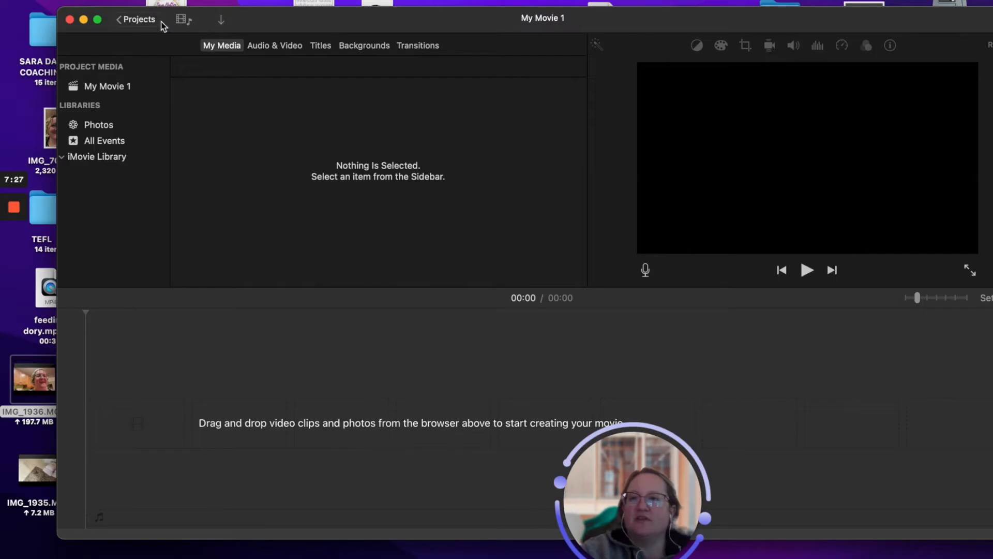
Save the empty project as My Movie 1, reposition the projects window and open the youtube basics project
left_click(138, 20)
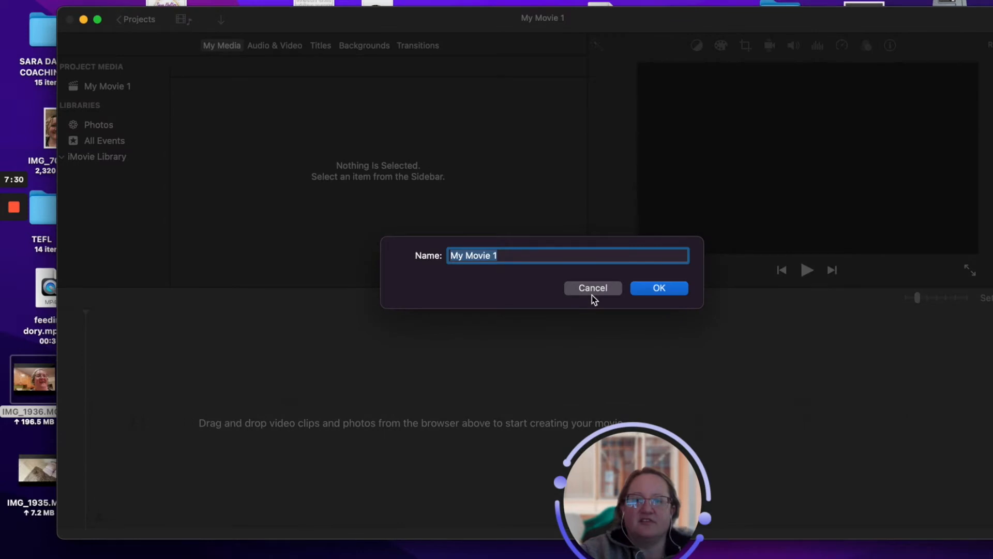
left_click(658, 288)
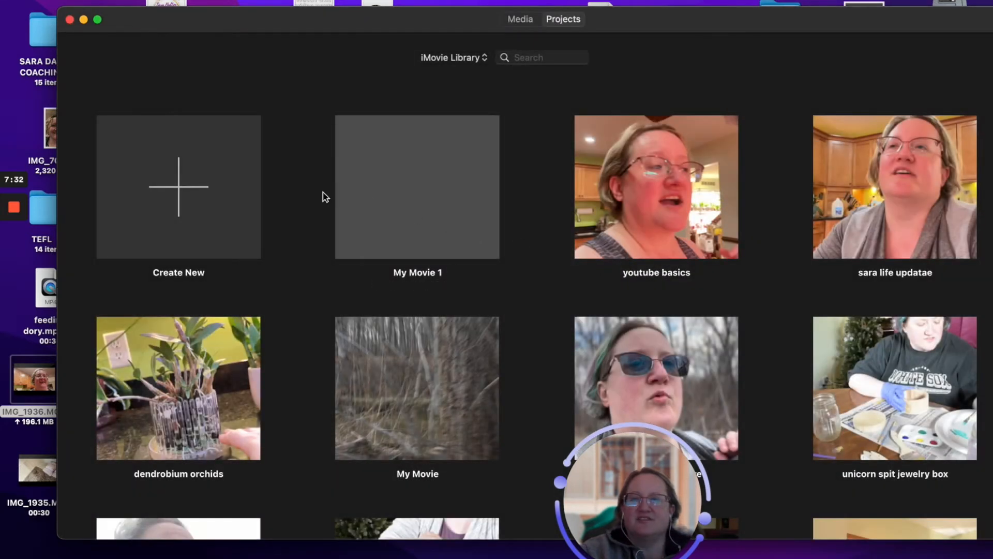
left_click_drag(623, 24, 583, 33)
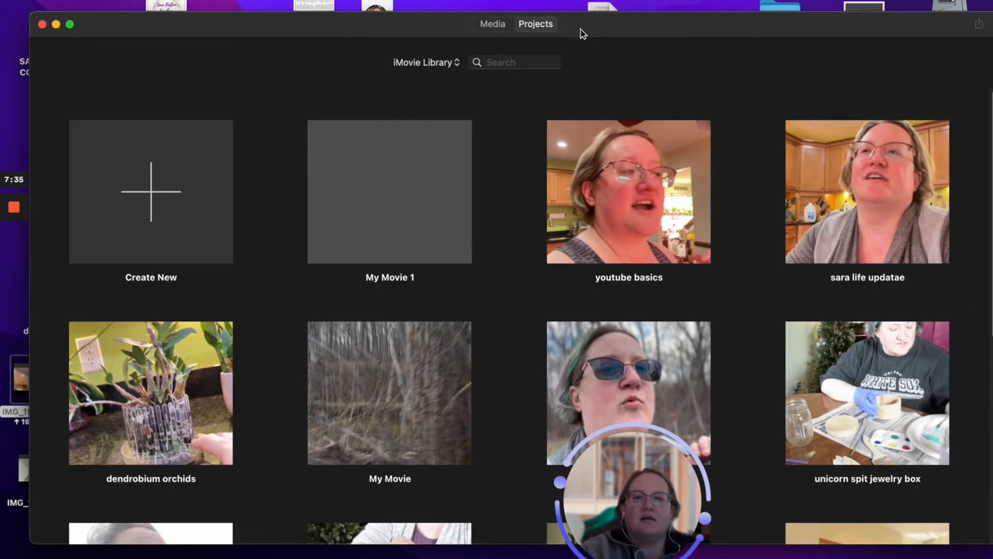
left_click(629, 203)
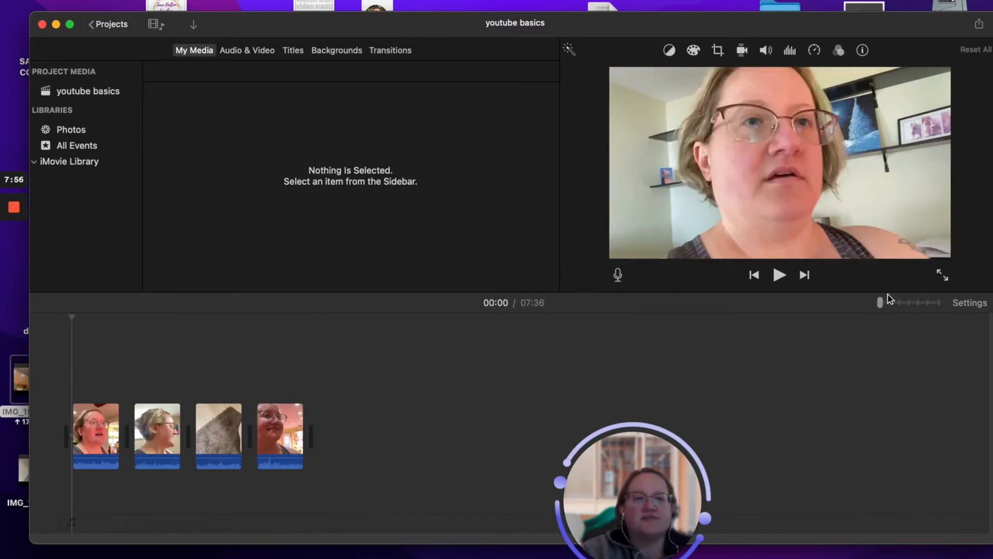
Zoom the timeline in to its maximum, and reposition and enlarge the project window to fill the screen
left_click_drag(883, 306, 935, 309)
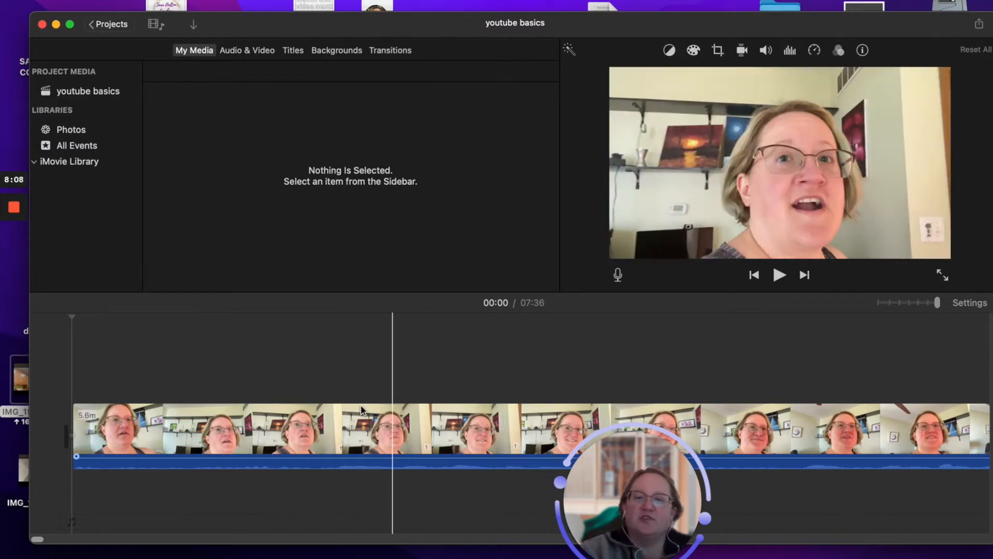
left_click_drag(457, 27, 429, 5)
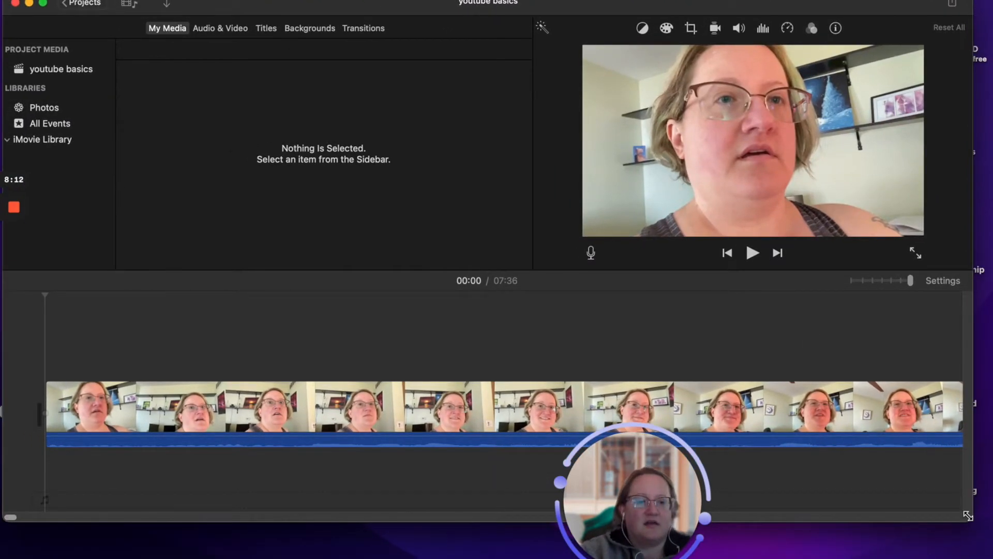
left_click_drag(987, 546, 991, 556)
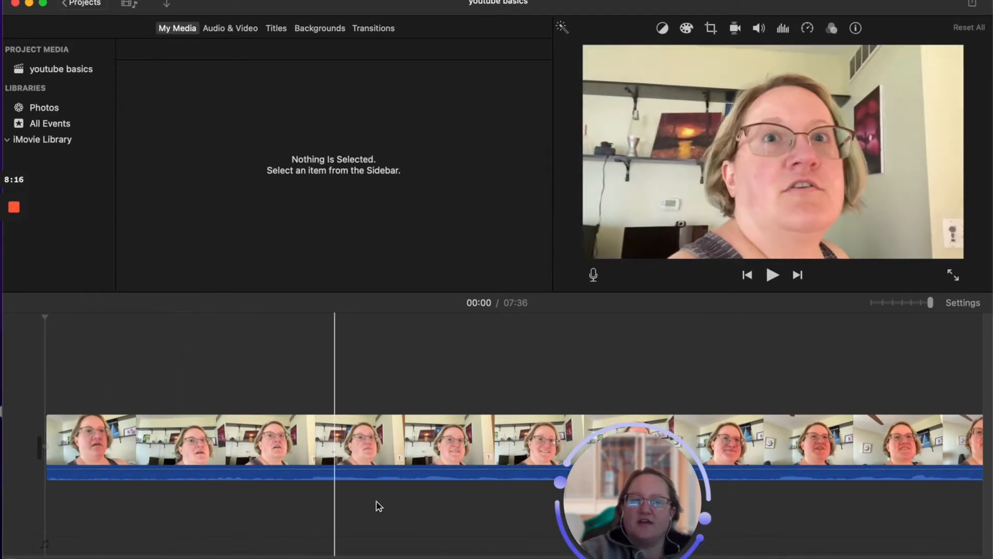
left_click_drag(636, 513, 252, 71)
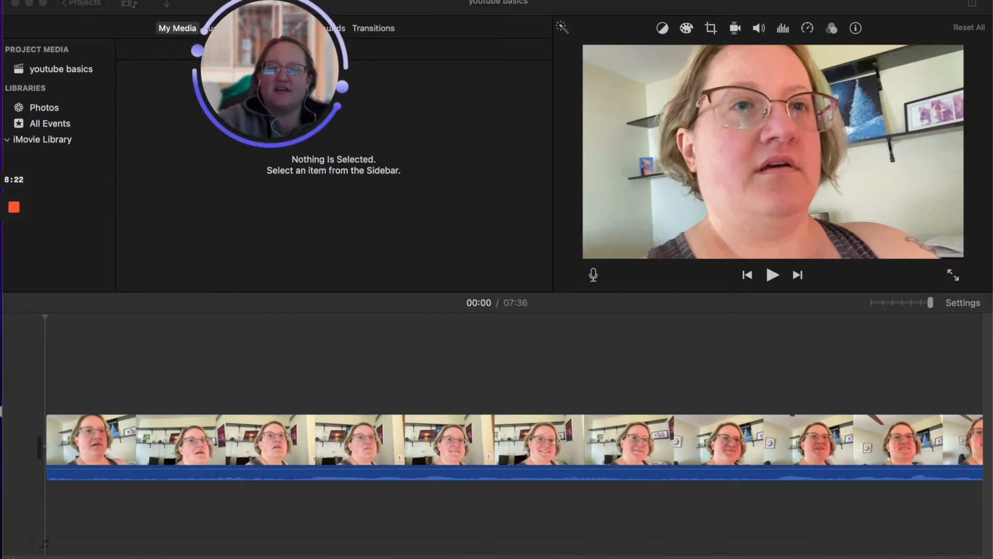
Split the first timeline clip at 00:24
scroll(491, 445, "right", 10)
scroll(491, 440, "right", 10)
scroll(492, 440, "right", 10)
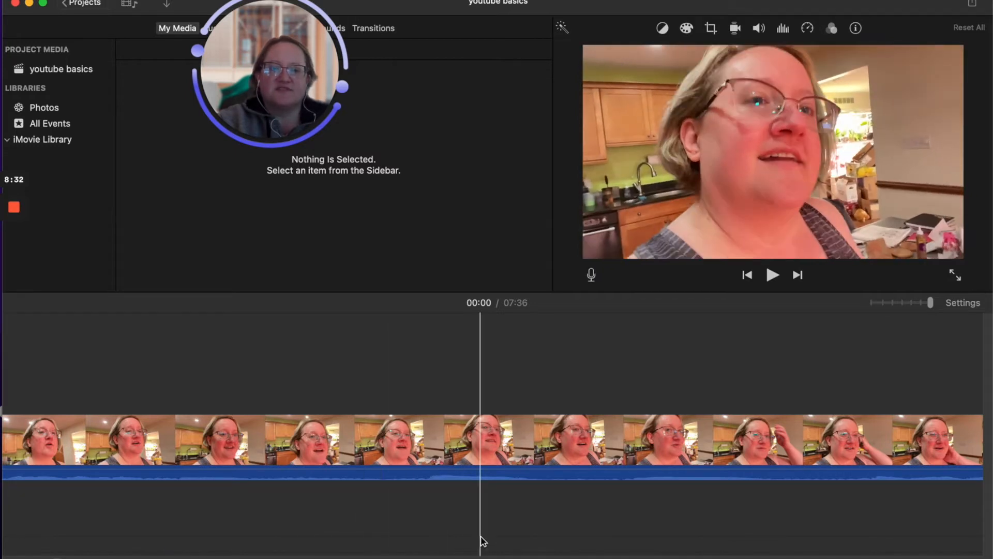
left_click(219, 525)
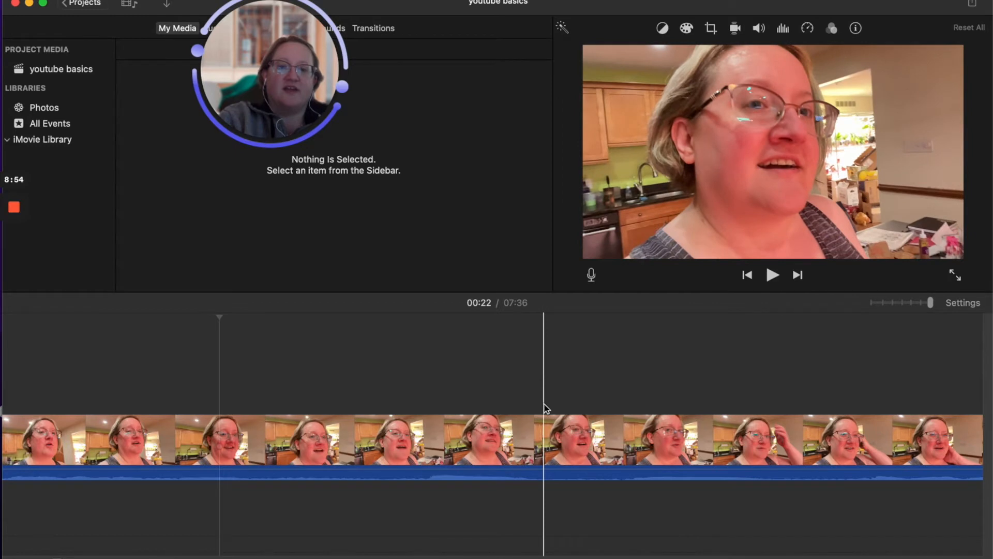
right_click(542, 439)
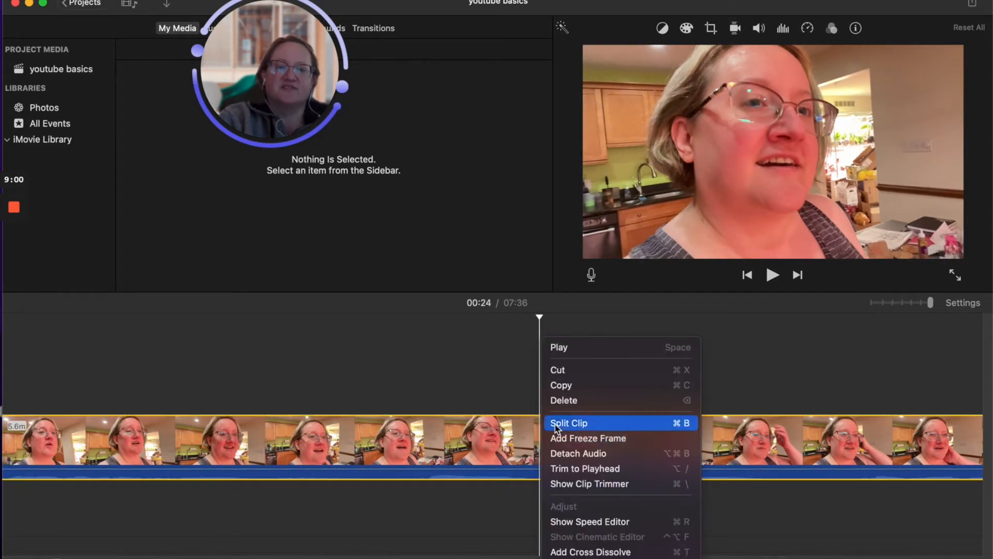
left_click(556, 428)
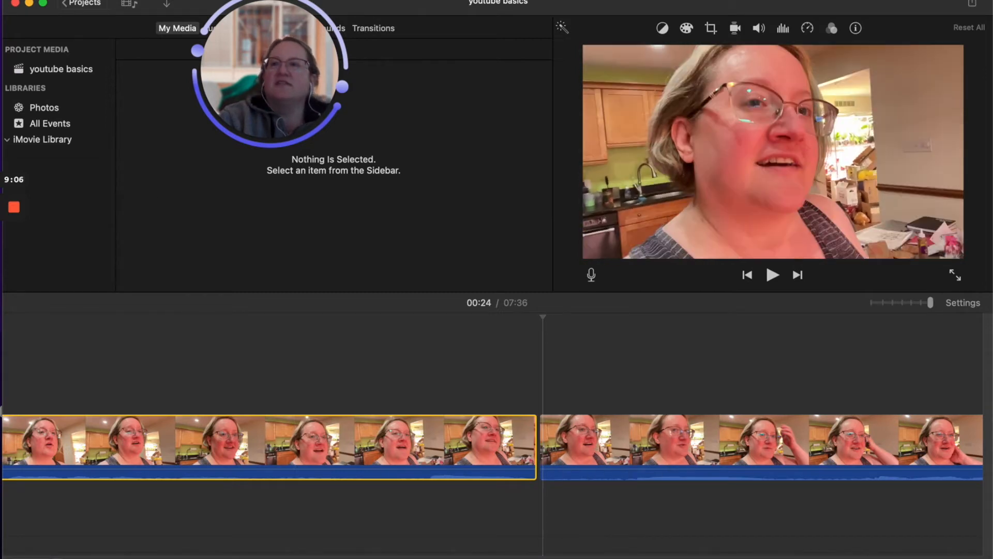
Undo the clip split and go back to the beginning of the timeline
left_click(107, 0)
left_click(136, 2)
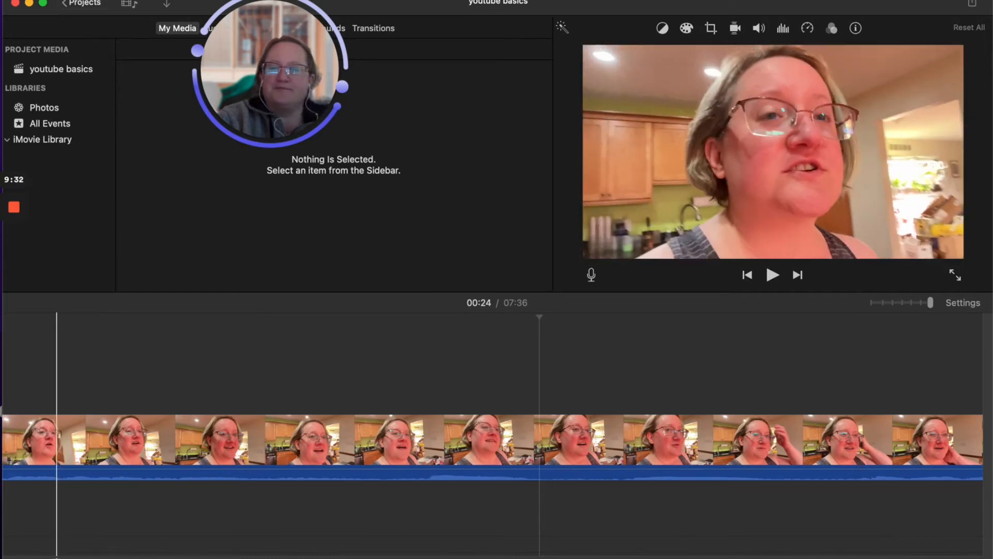
scroll(421, 541, "right", 10)
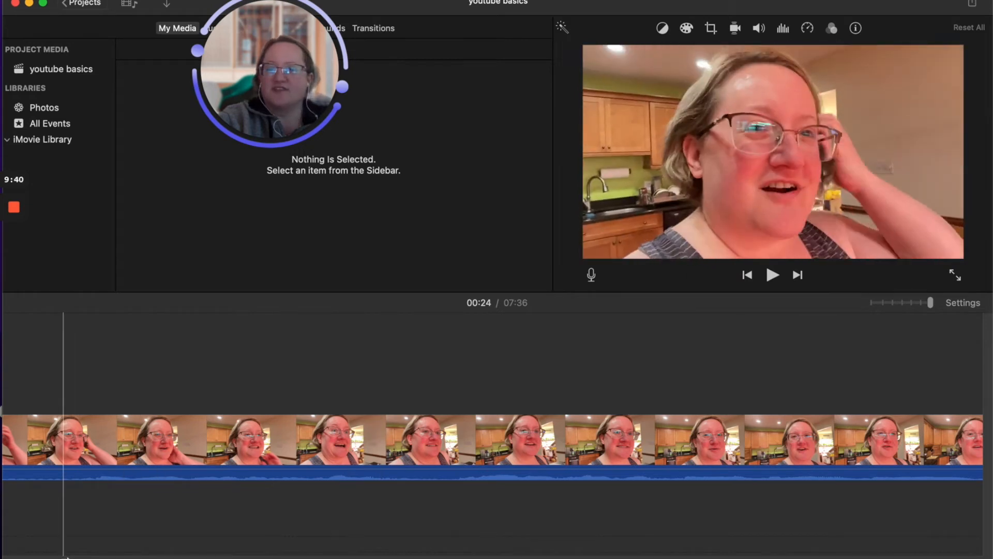
scroll(173, 440, "left", 10)
Add a Fade to Black transition before the first clip on the timeline
left_click_drag(283, 44, 913, 424)
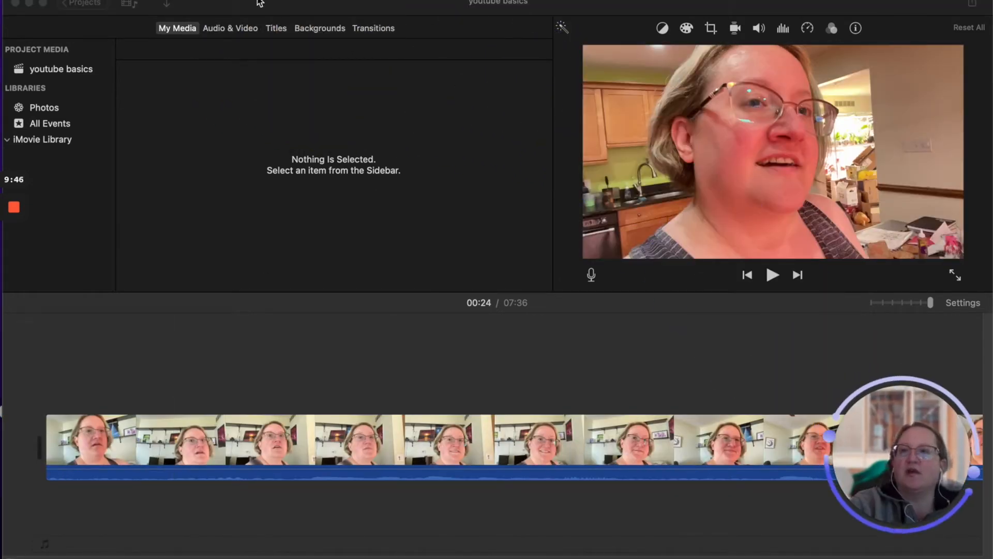
left_click(309, 30)
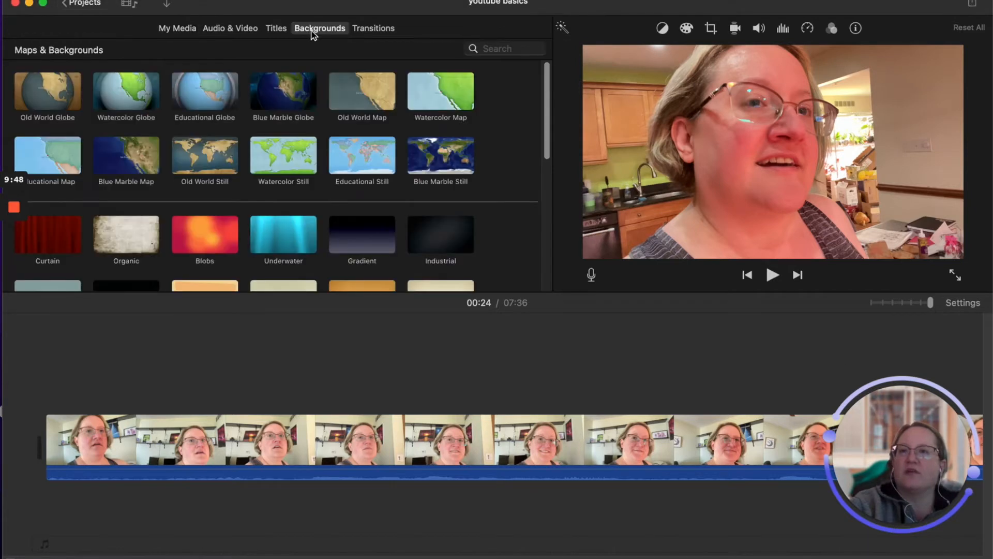
left_click(373, 27)
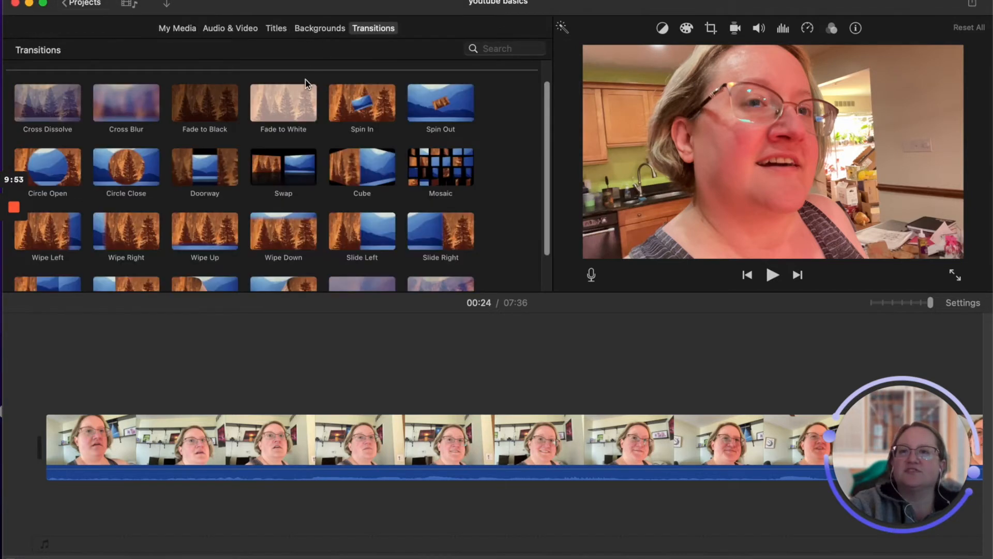
left_click(211, 112)
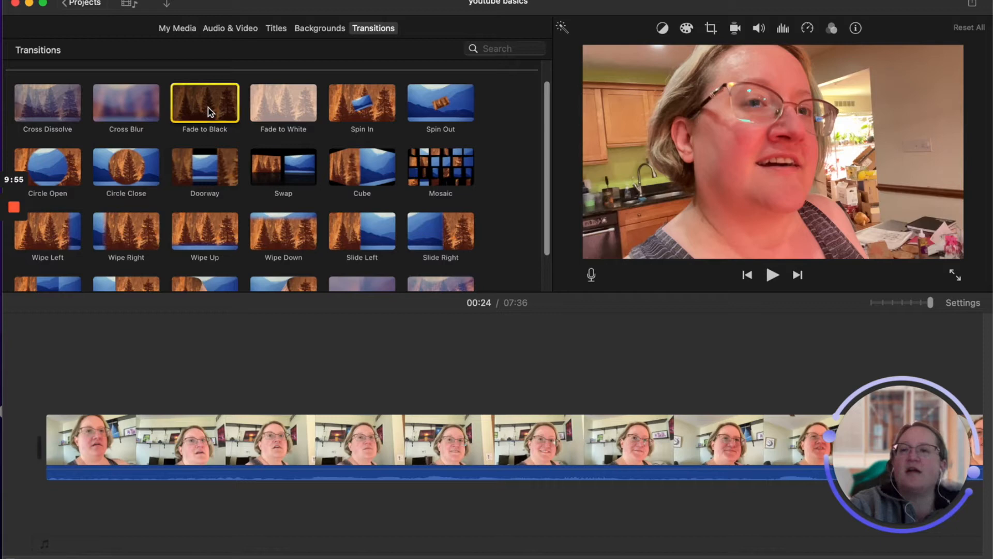
left_click_drag(216, 109, 21, 453)
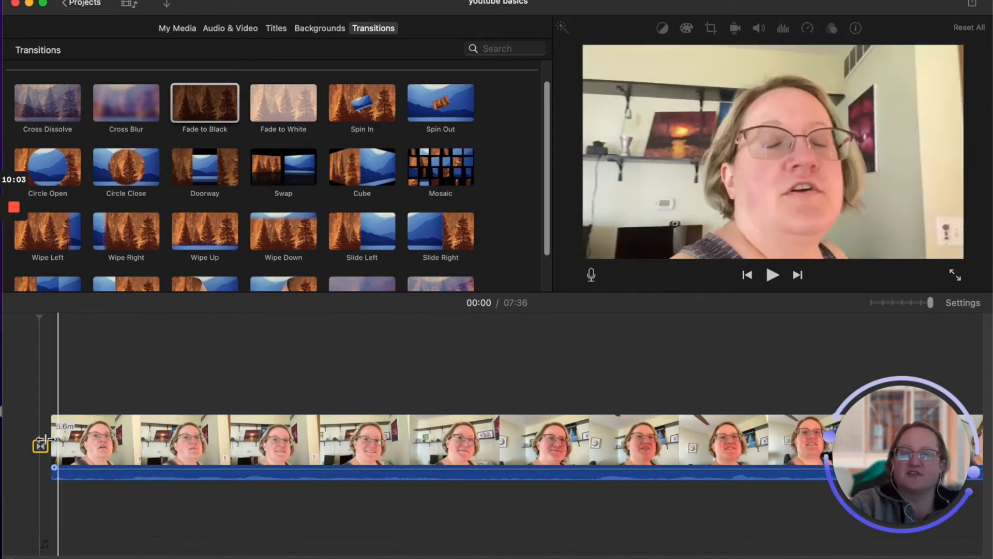
Raise the volume and play the movie from the very beginning to preview the opening Fade to Black transition
left_click(9, 388)
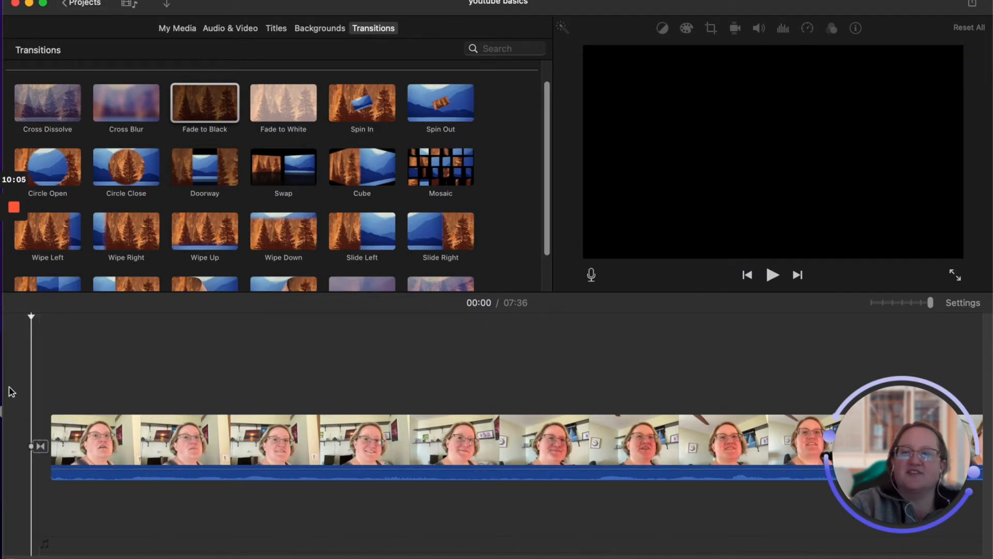
key("XF86AudioRaiseVolume")
left_click(772, 274)
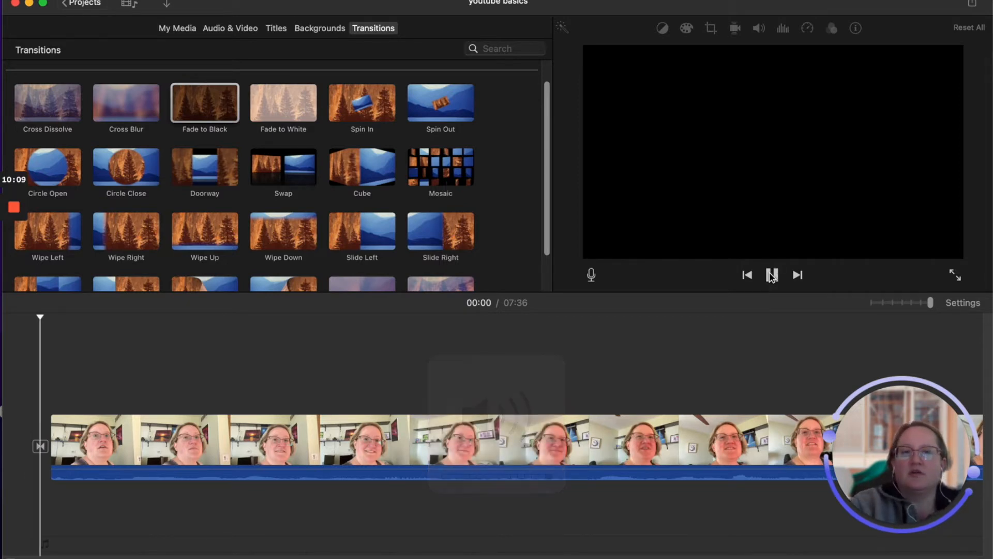
left_click(771, 275)
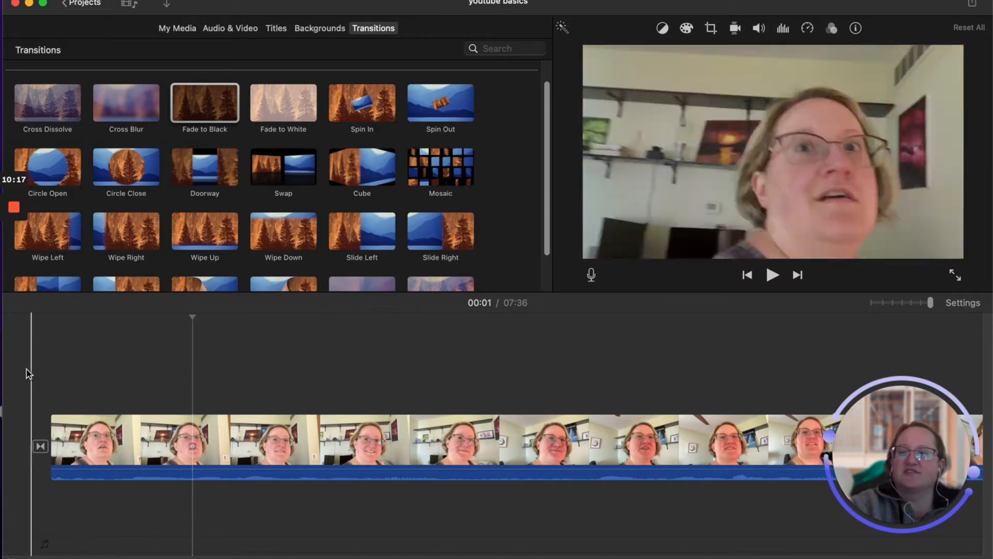
left_click(27, 369)
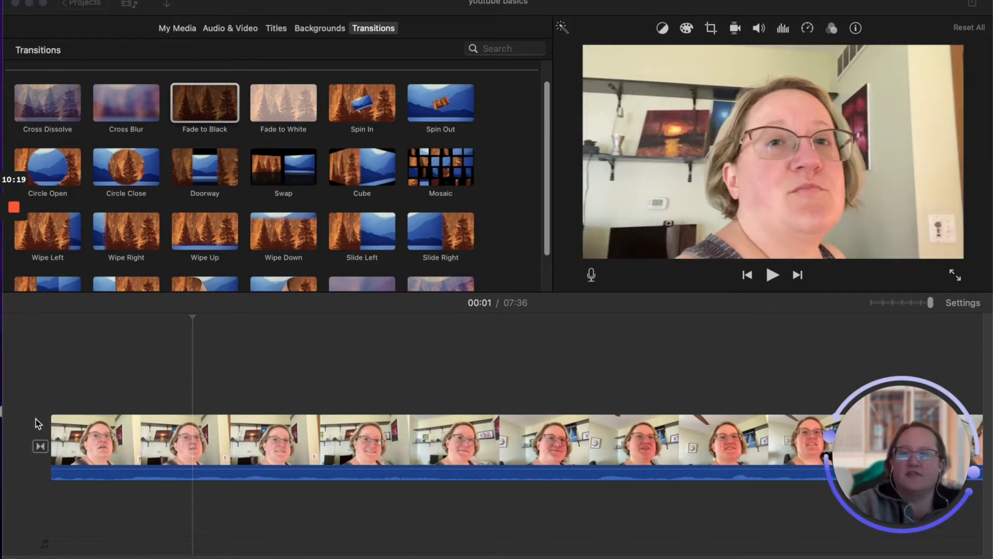
left_click(26, 396)
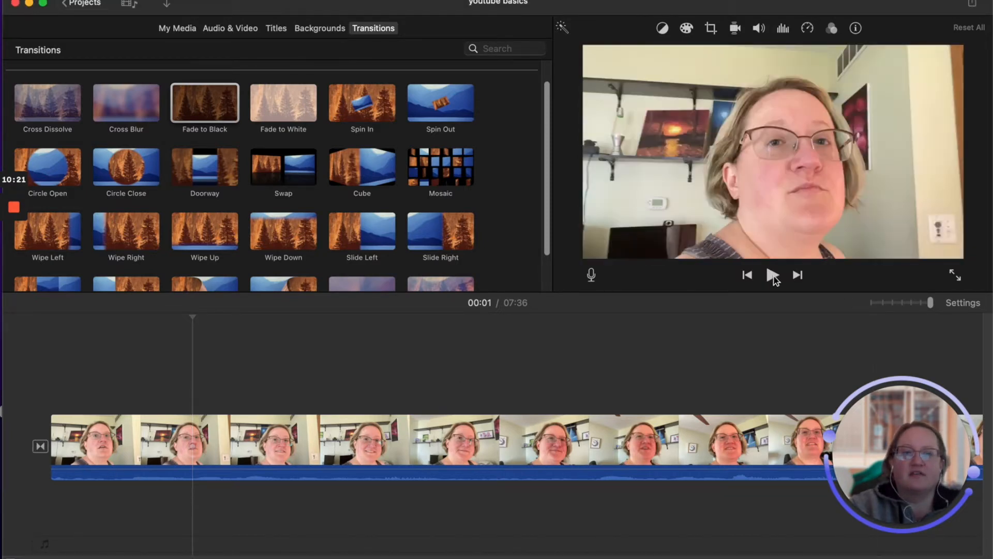
left_click(33, 406)
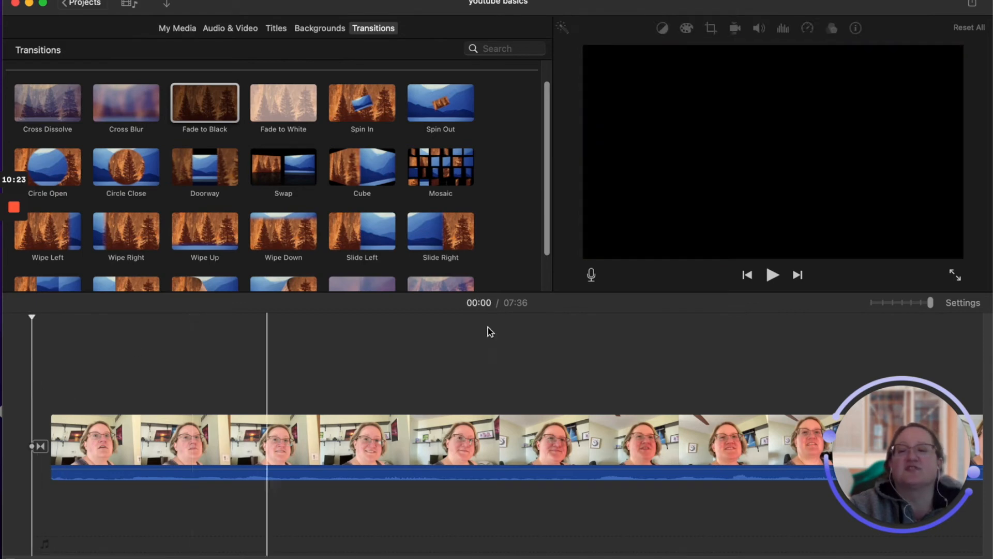
left_click(773, 277)
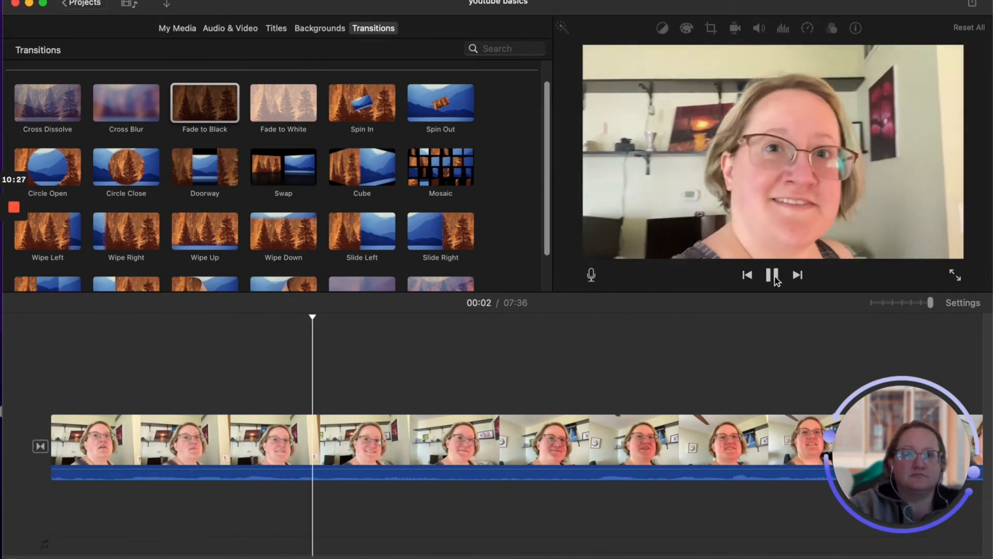
left_click(774, 277)
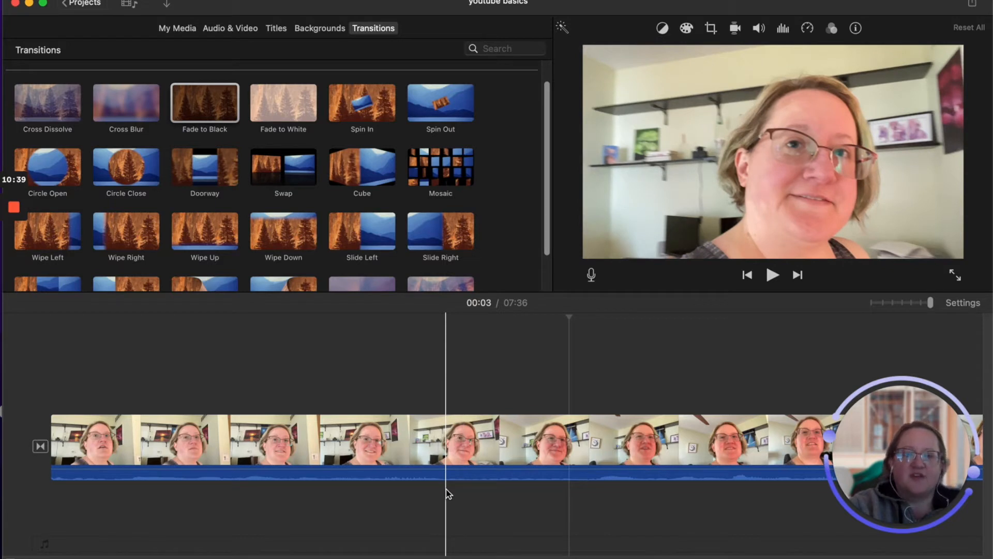
Split the first clip at two points around 00:03 and delete the short segment between them
key("super+b")
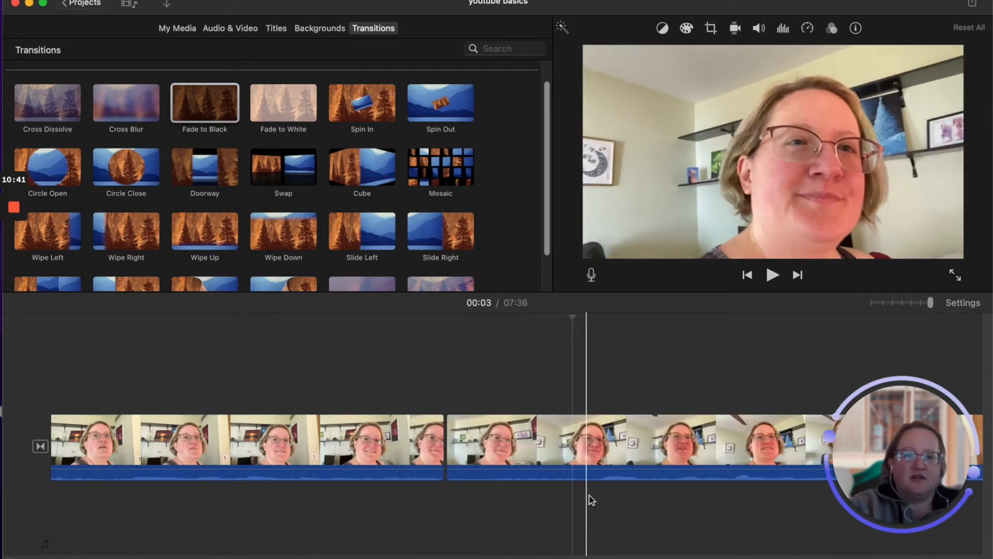
key("super+b")
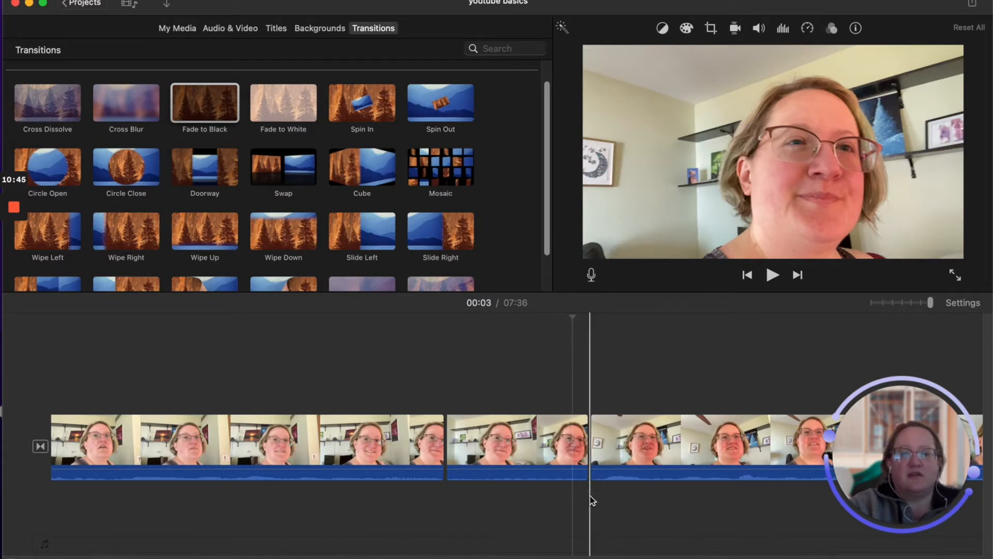
left_click(514, 433)
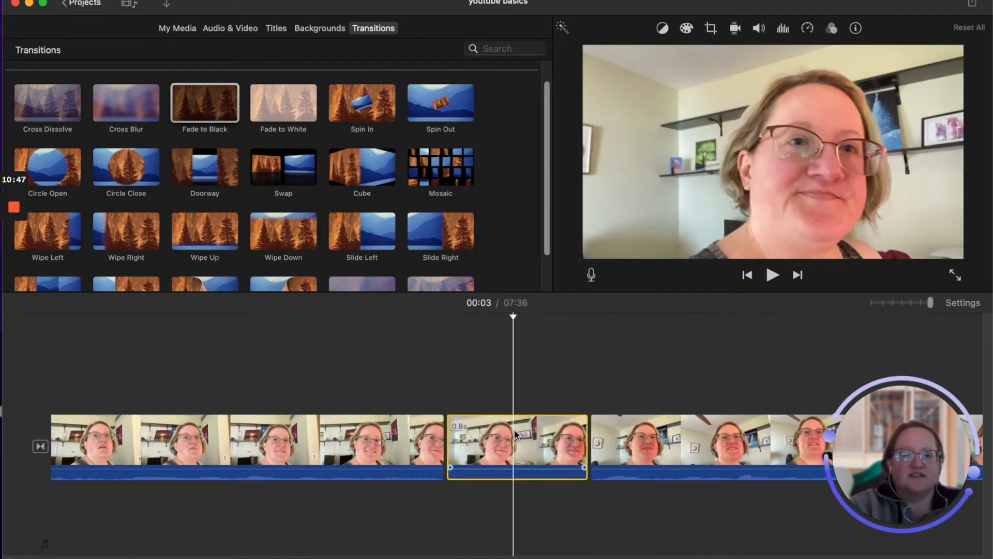
key("Delete")
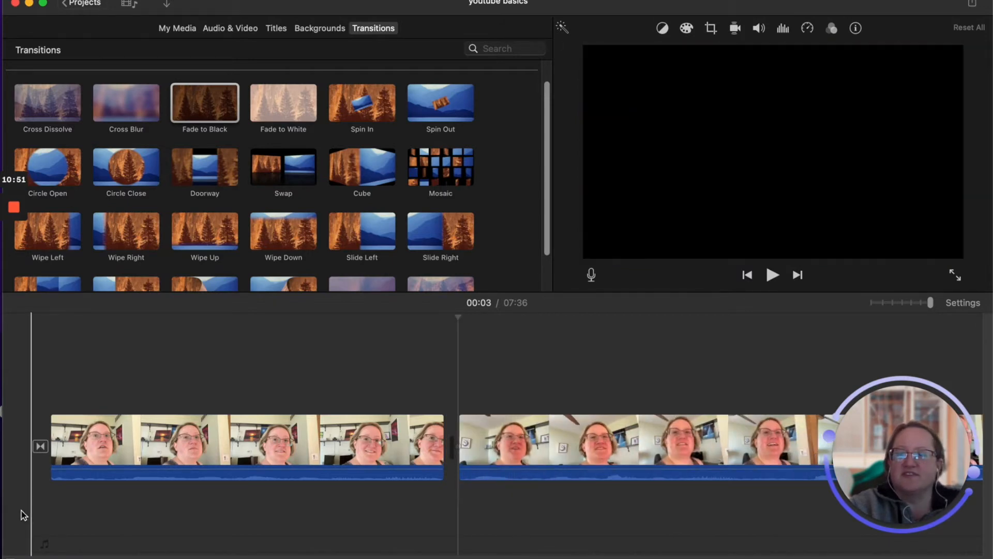
Play the movie from the beginning past the cut at 00:03 to review the edit
left_click(22, 515)
left_click(771, 276)
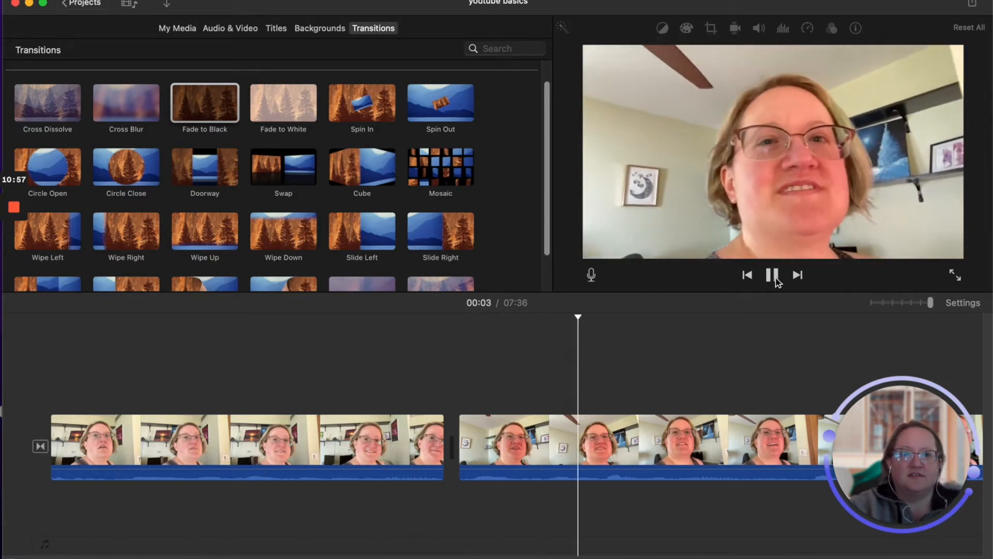
left_click(773, 275)
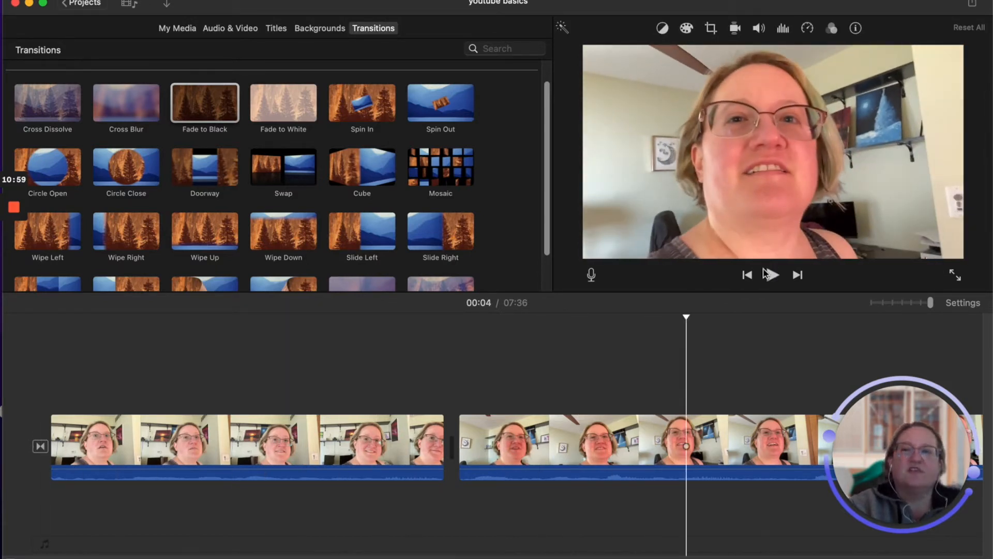
Undo the segment deletion and both splits in the first clip
left_click(110, 0)
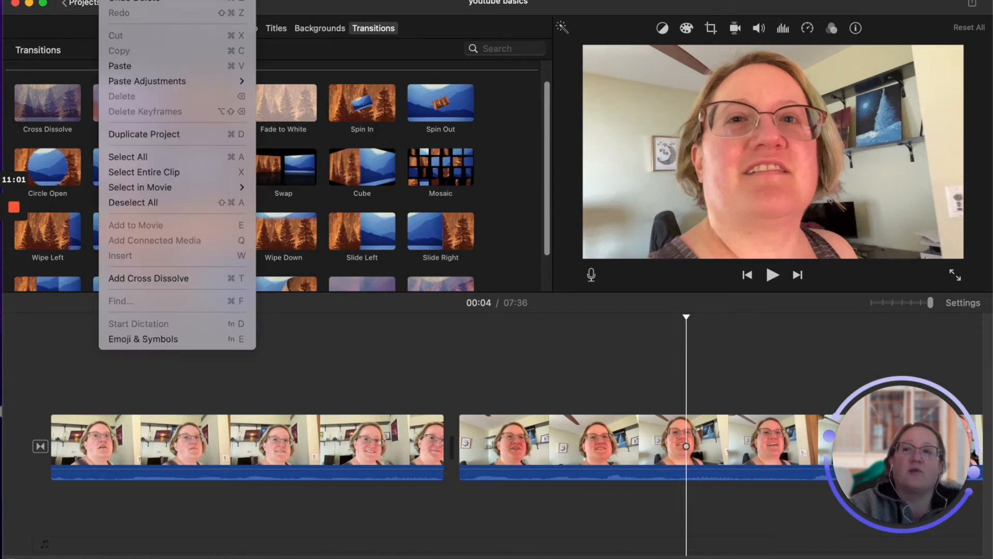
left_click(129, 2)
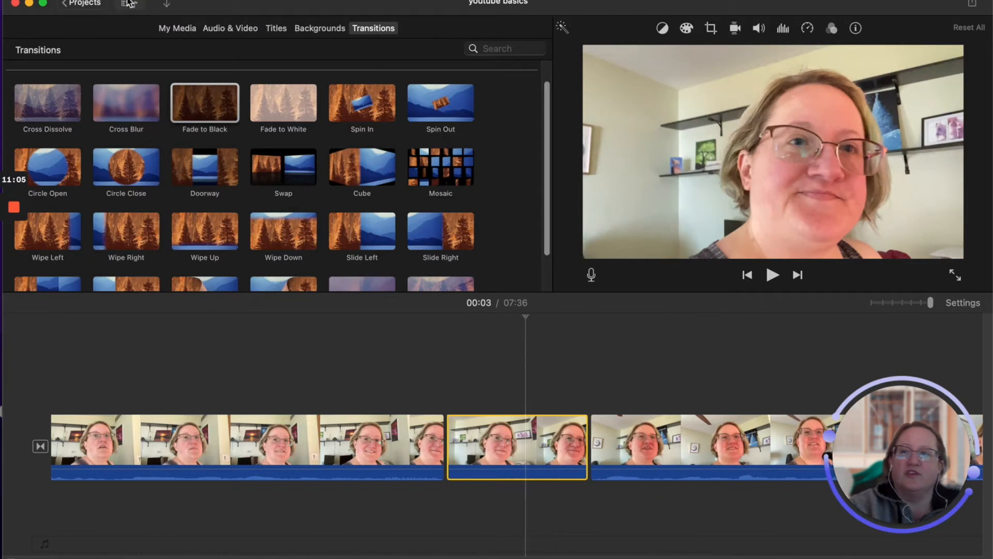
left_click(110, 0)
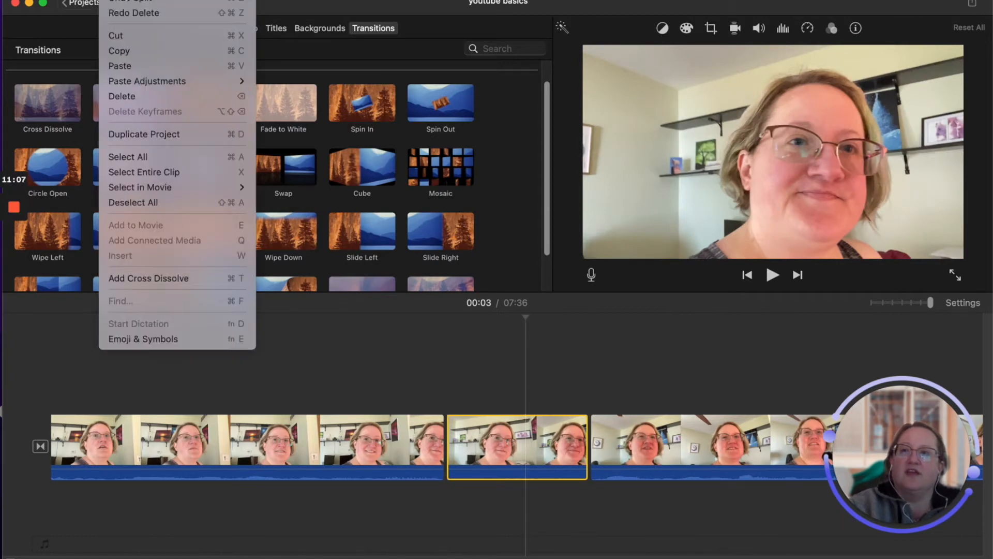
left_click(126, 2)
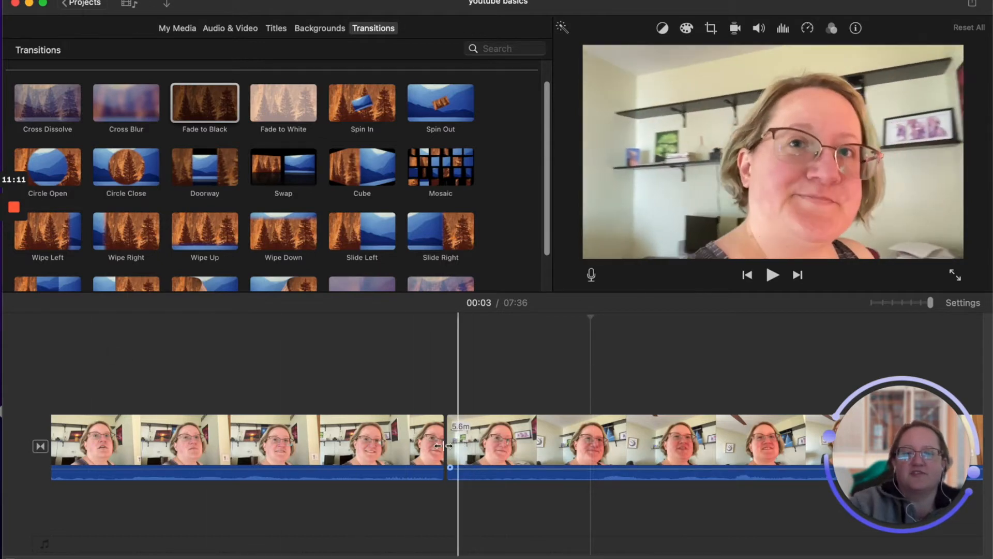
left_click(110, 0)
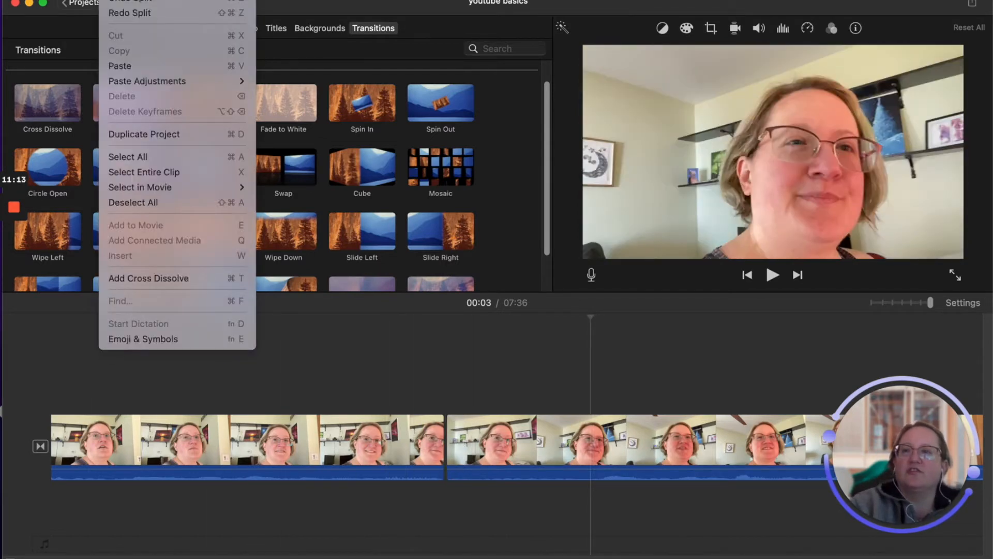
left_click(126, 2)
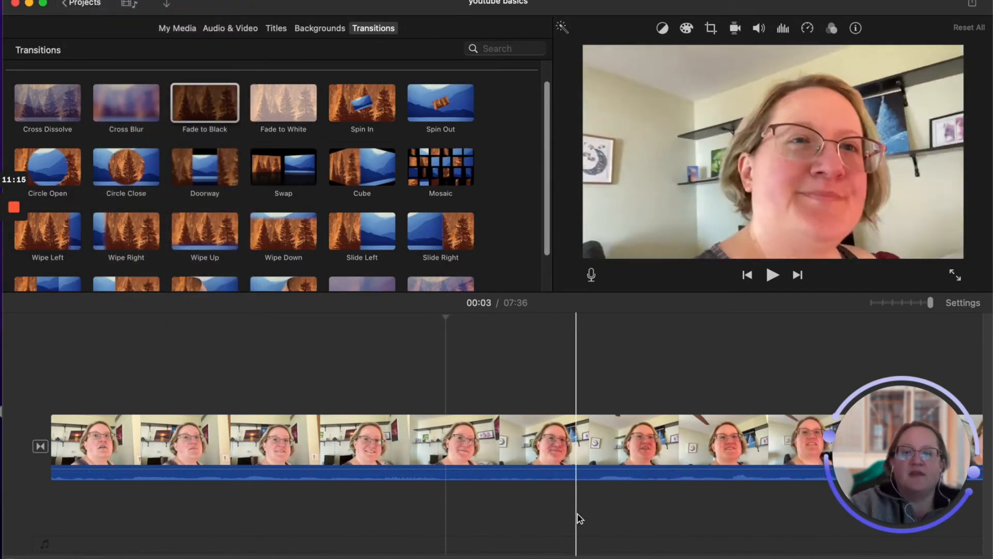
left_click(110, 0)
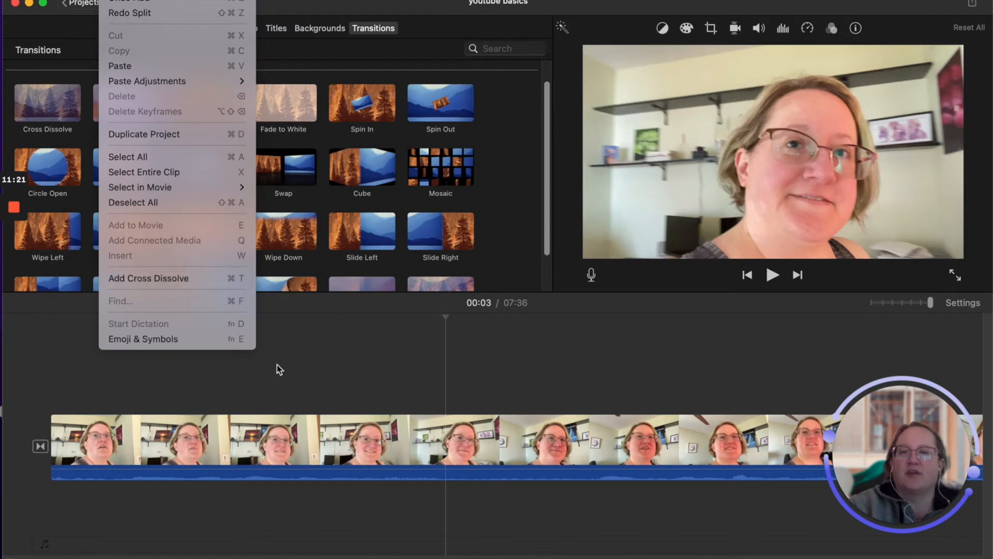
left_click(247, 512)
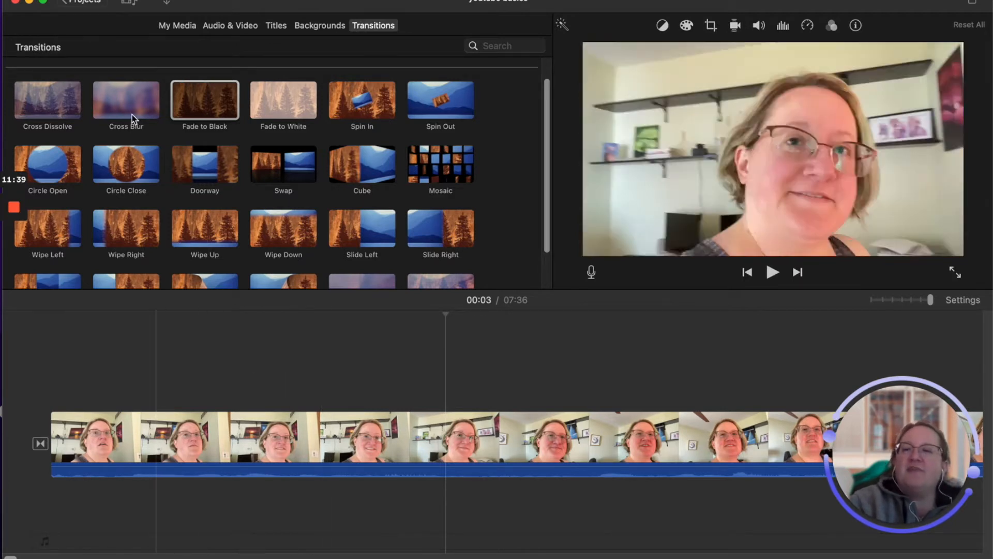
Leave the youtube basics project and open the content create more project from the projects overview
left_click(81, 4)
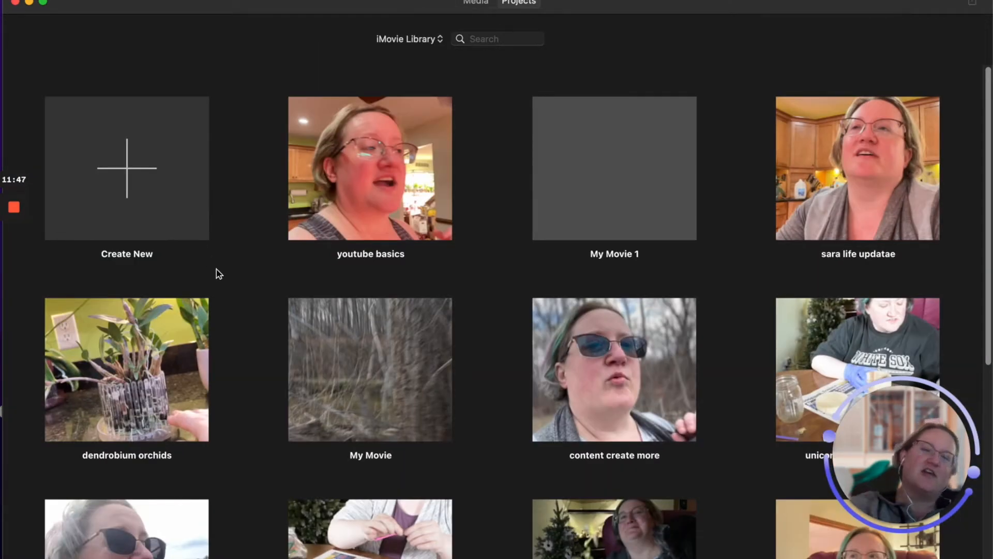
scroll(216, 269, "down", 5)
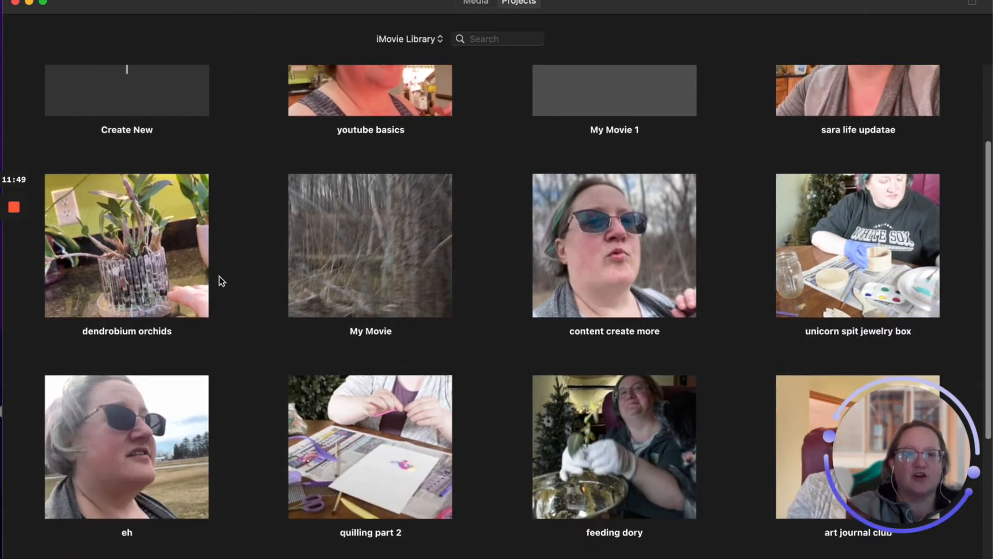
left_click(569, 277)
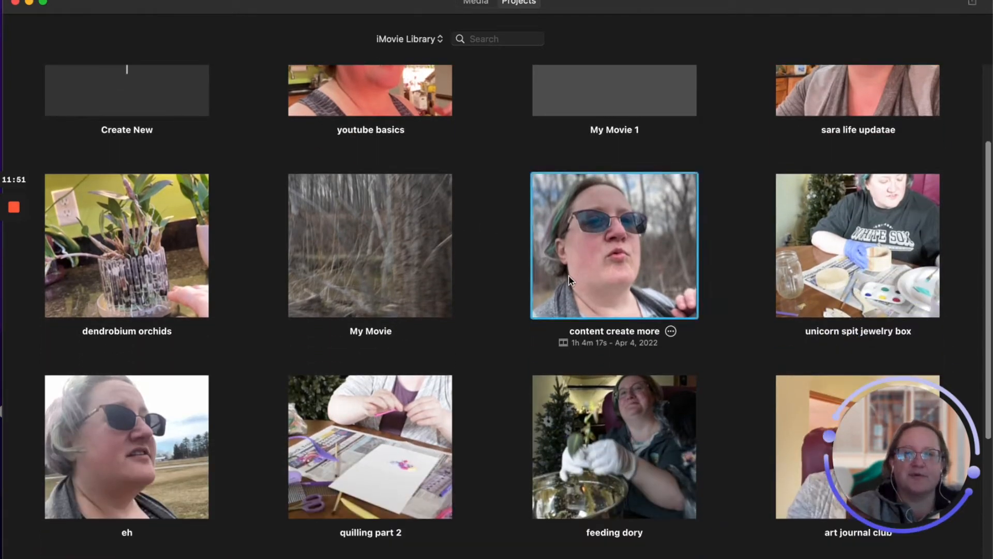
double_click(569, 275)
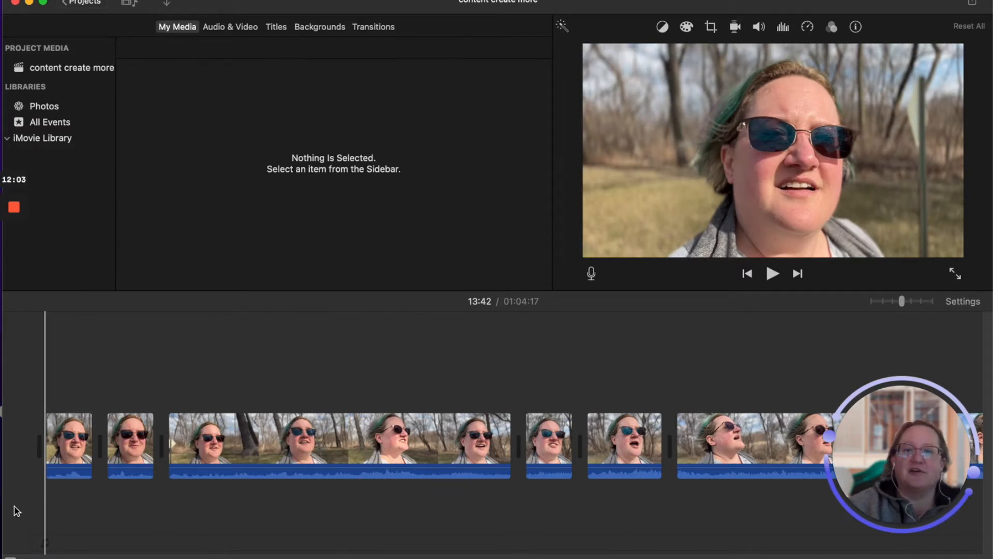
Zoom the content create more timeline in to its maximum and play the edited clips from the beginning
left_click_drag(902, 301, 955, 303)
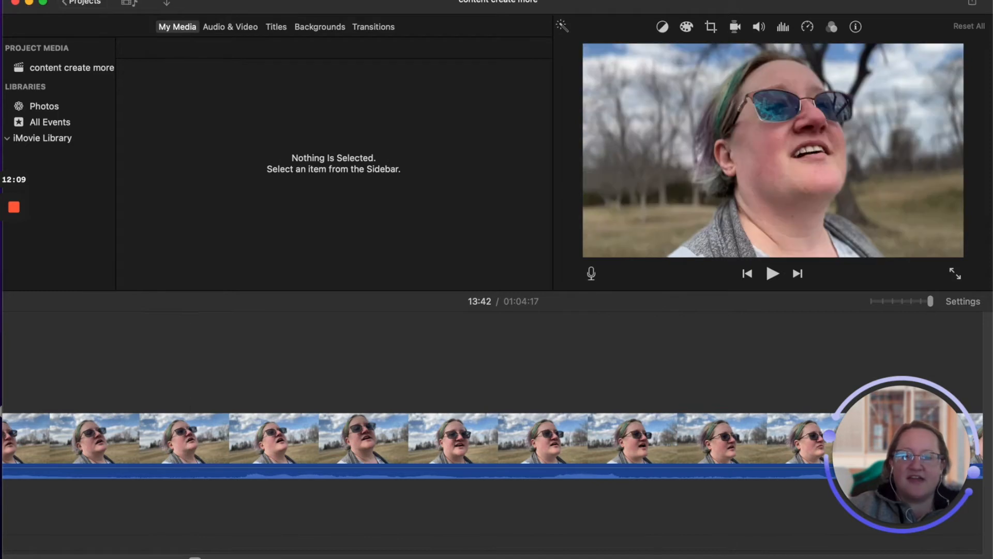
left_click_drag(196, 557, 194, 558)
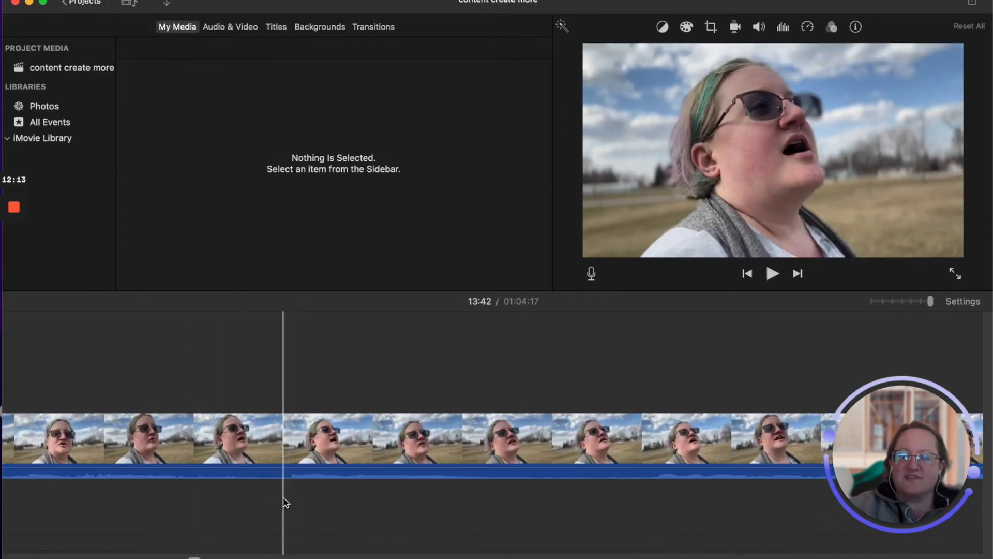
left_click_drag(192, 558, 8, 557)
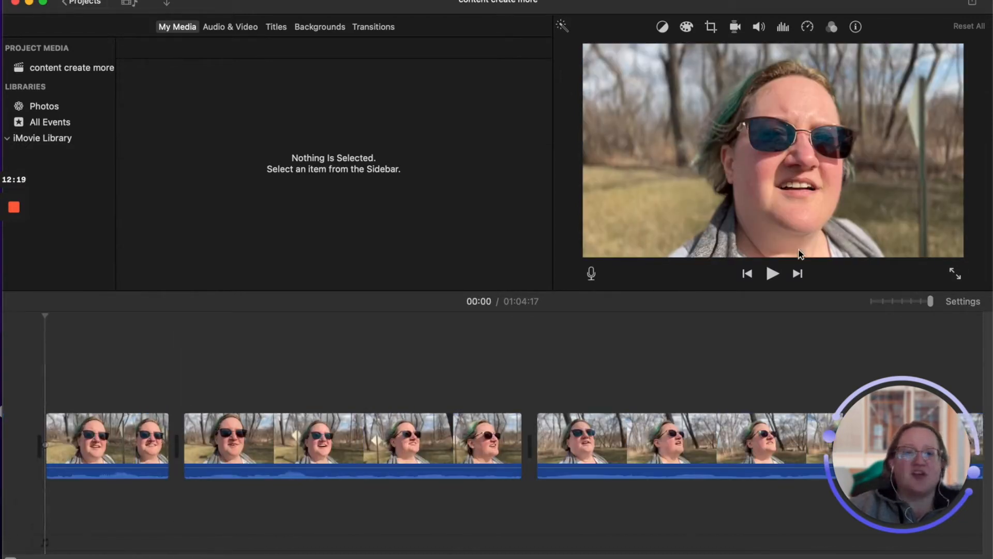
left_click(773, 273)
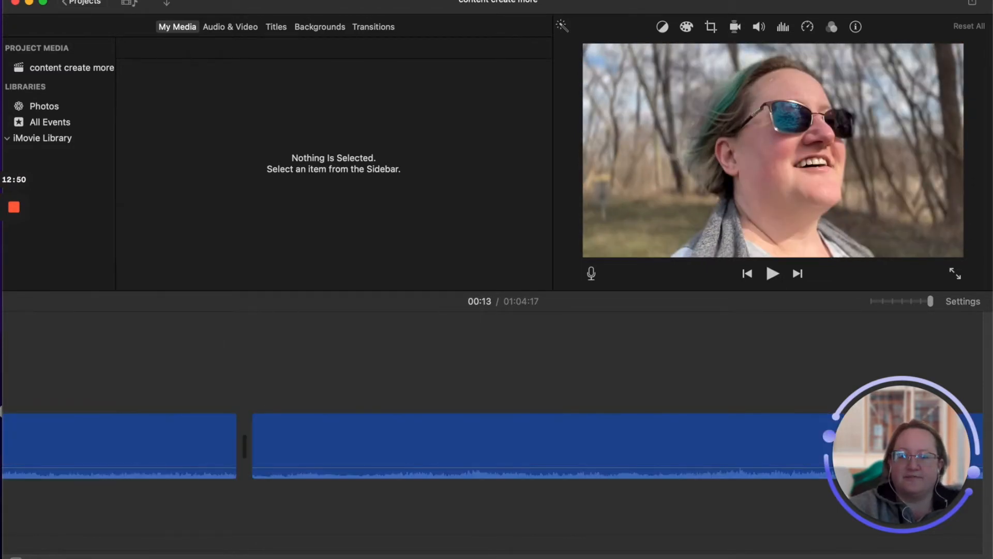
Leave the content create more project, open the eh project, and look over the cuts near its beginning
scroll(491, 446, "right", 20)
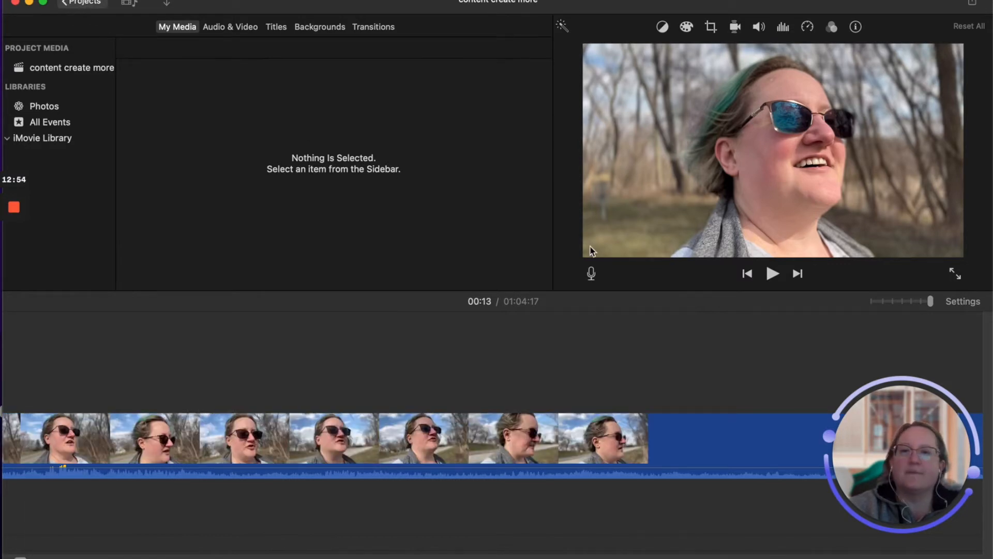
scroll(632, 270, "down", 4)
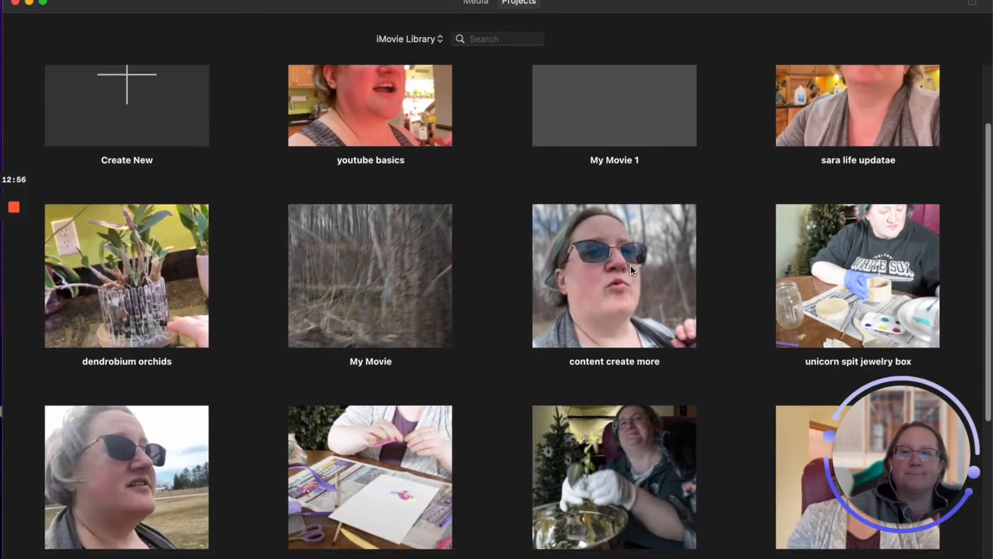
scroll(631, 269, "down", 6)
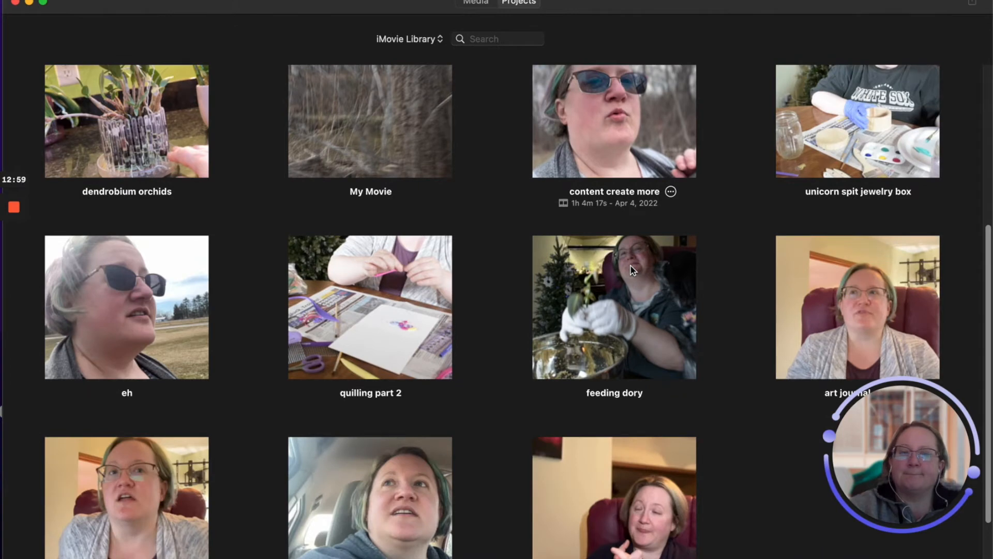
double_click(147, 305)
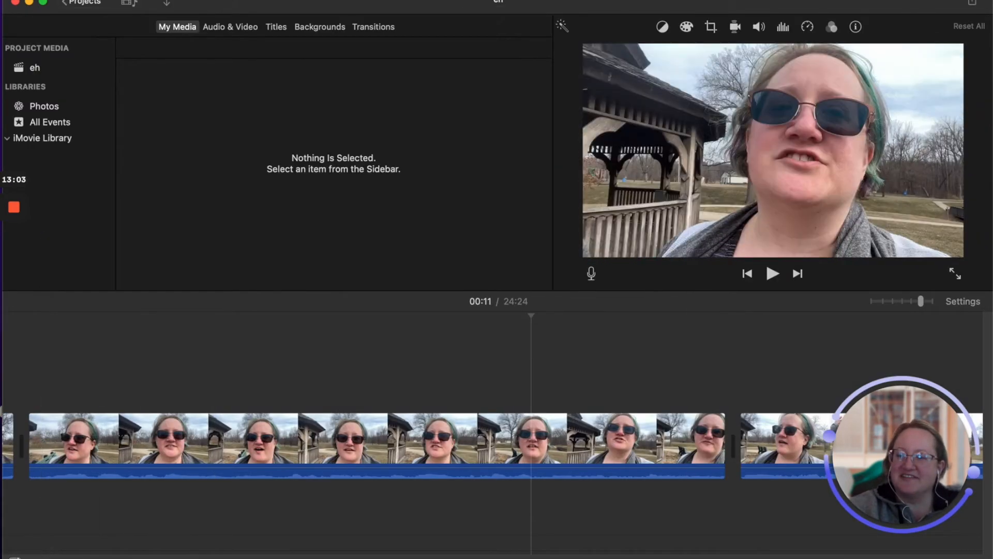
left_click(9, 513)
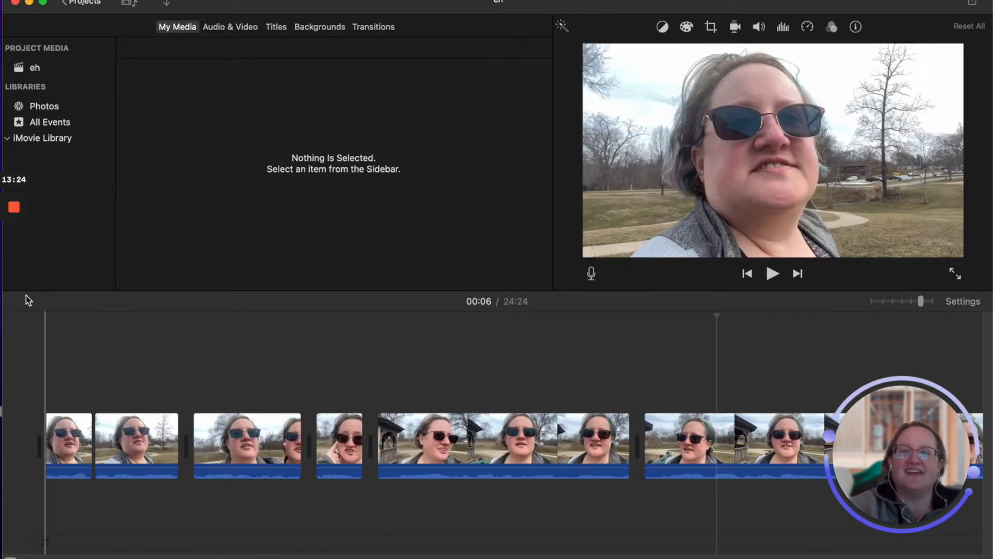
Return to the projects overview and open the Art Journal Club announcement project
left_click(80, 4)
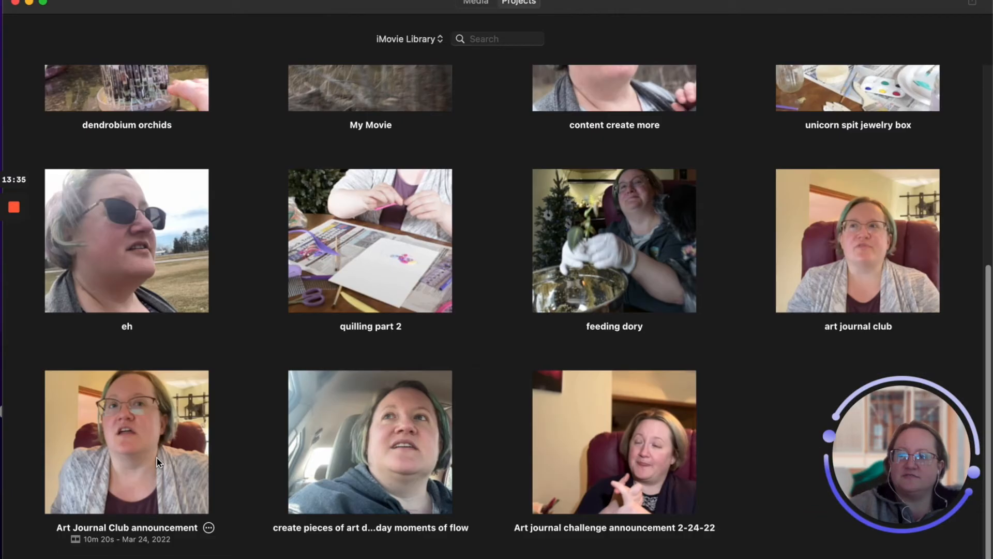
left_click(157, 462)
double_click(158, 462)
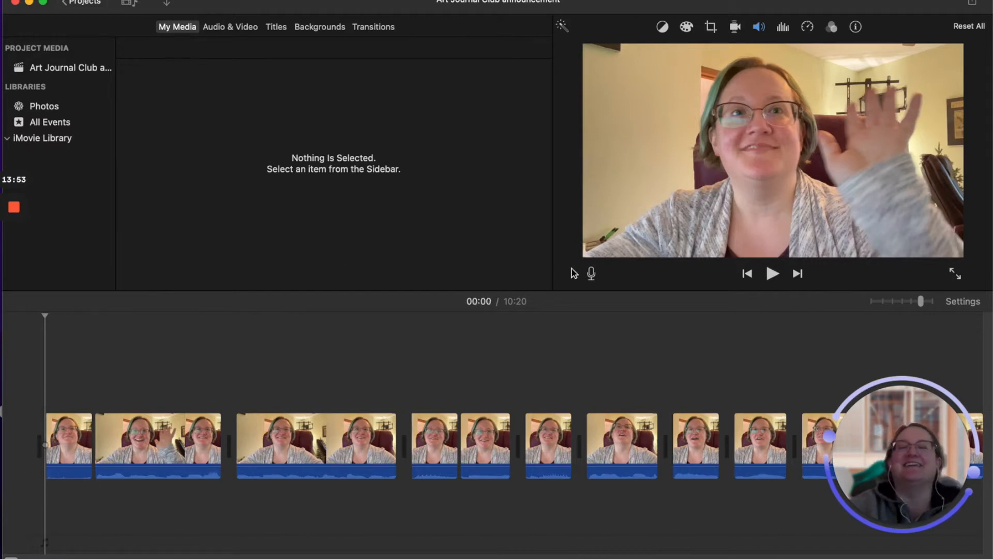
Play the Art Journal Club announcement movie from the beginning and review the cuts further along its timeline
left_click(773, 274)
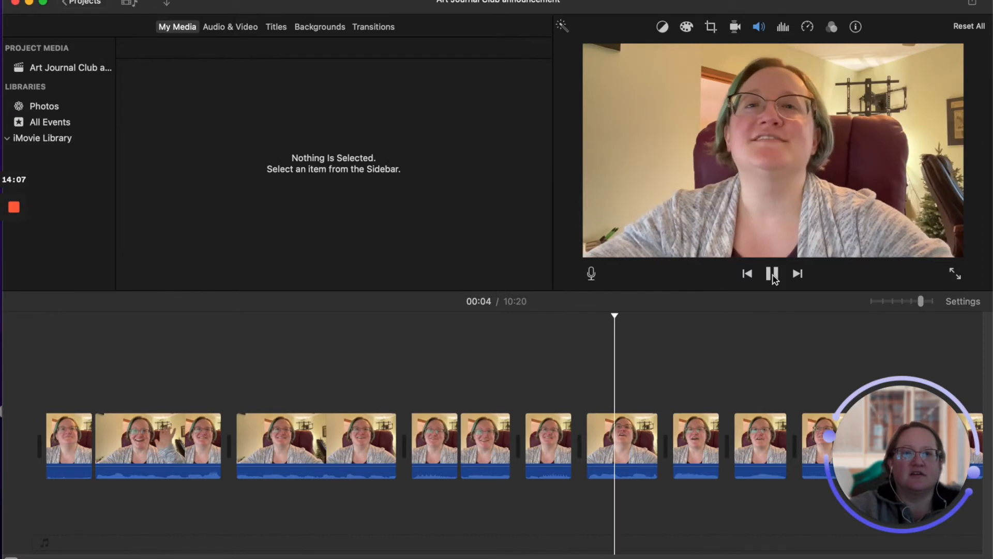
left_click(773, 275)
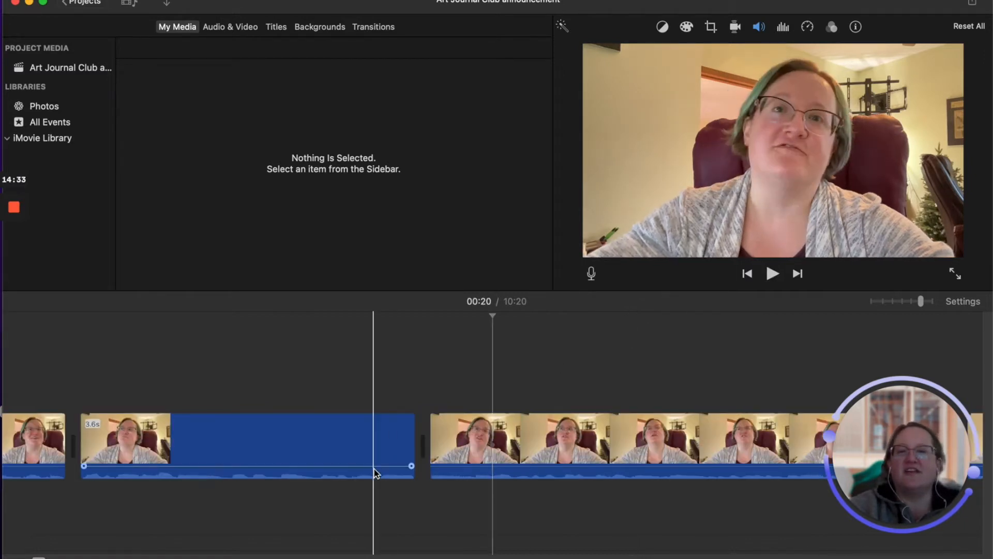
scroll(492, 445, "right", 10)
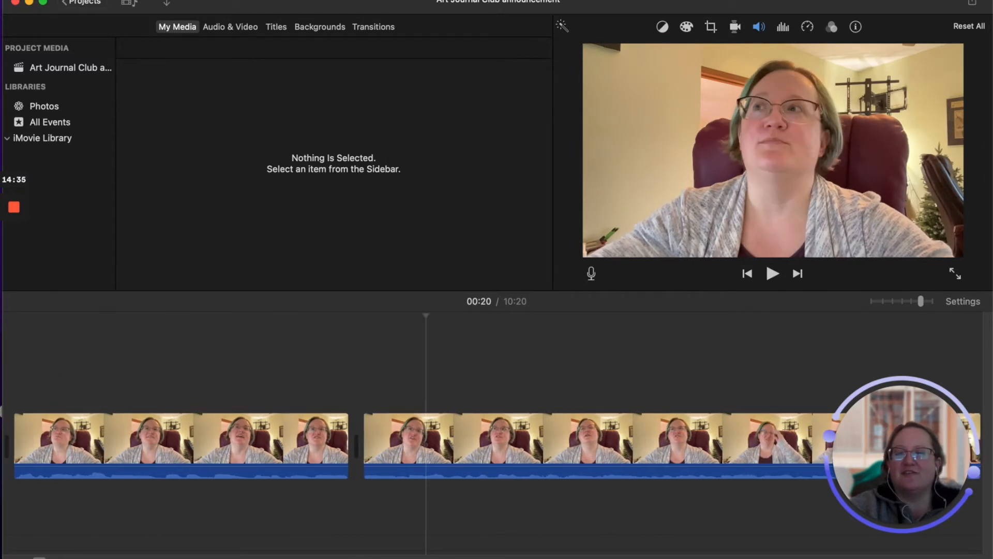
scroll(492, 445, "right", 10)
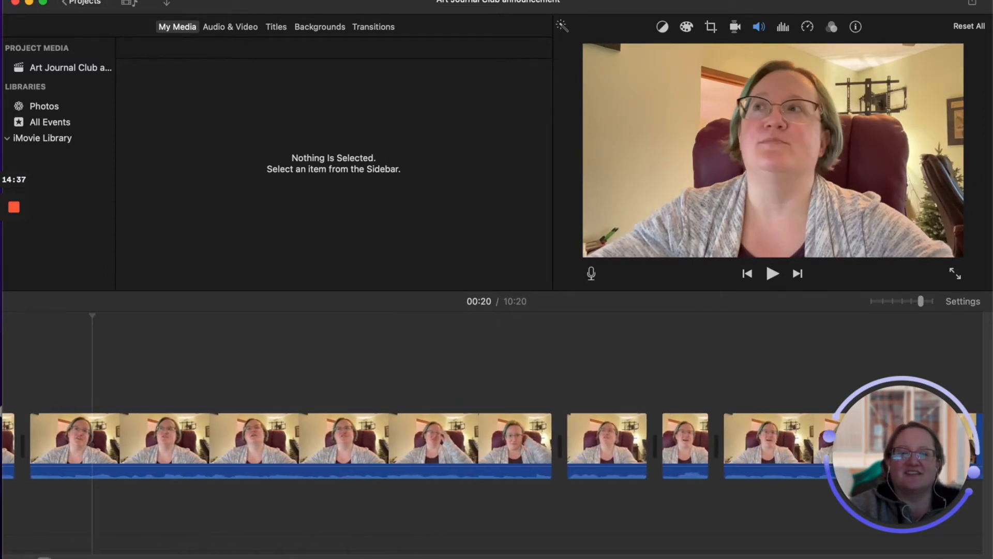
scroll(493, 445, "right", 5)
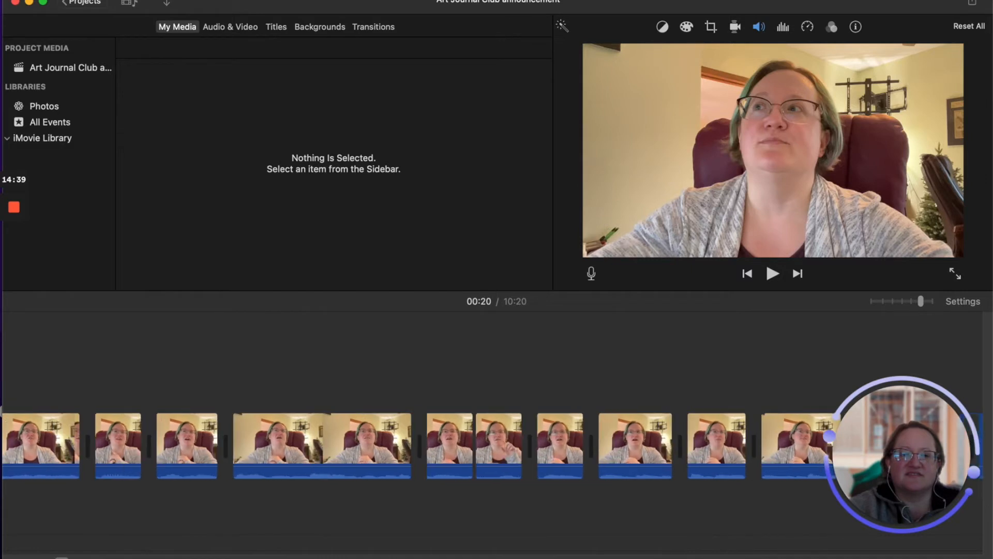
Go back to the projects overview, reopen the youtube basics project, and place the playhead at the beginning
left_click(44, 517)
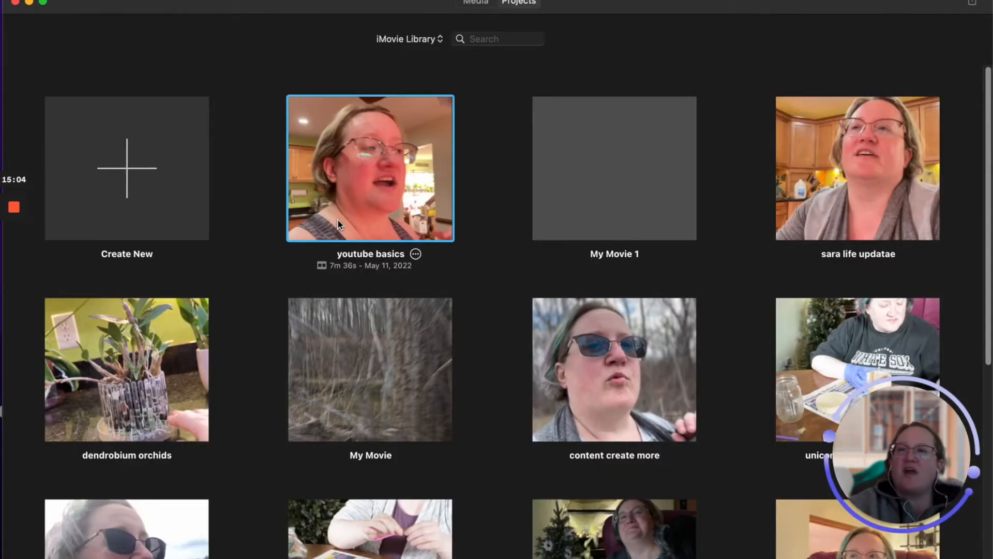
double_click(338, 219)
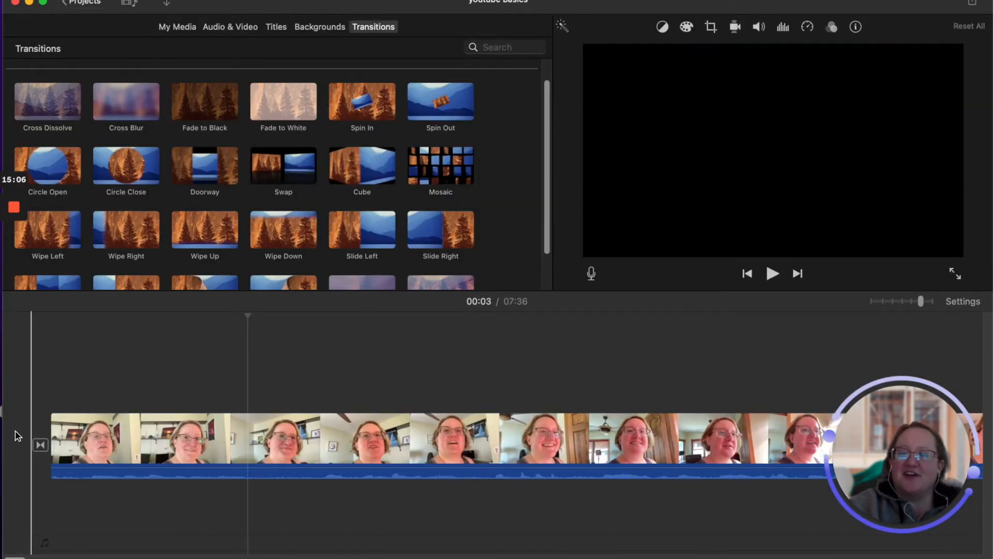
left_click(19, 436)
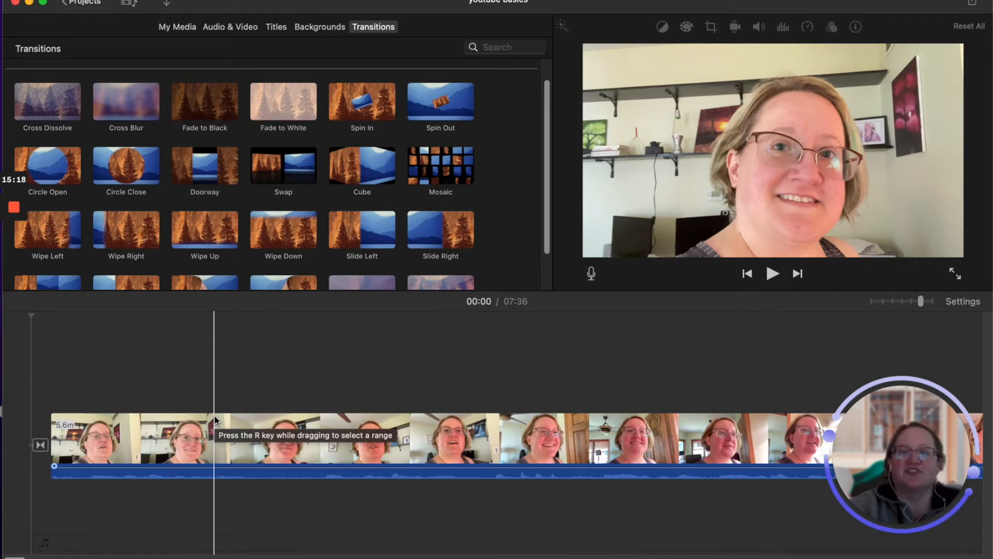
Examine the youtube basics footage along the timeline for sections worth cutting, then return to its start
scroll(13, 551, "right", 5)
scroll(492, 438, "right", 10)
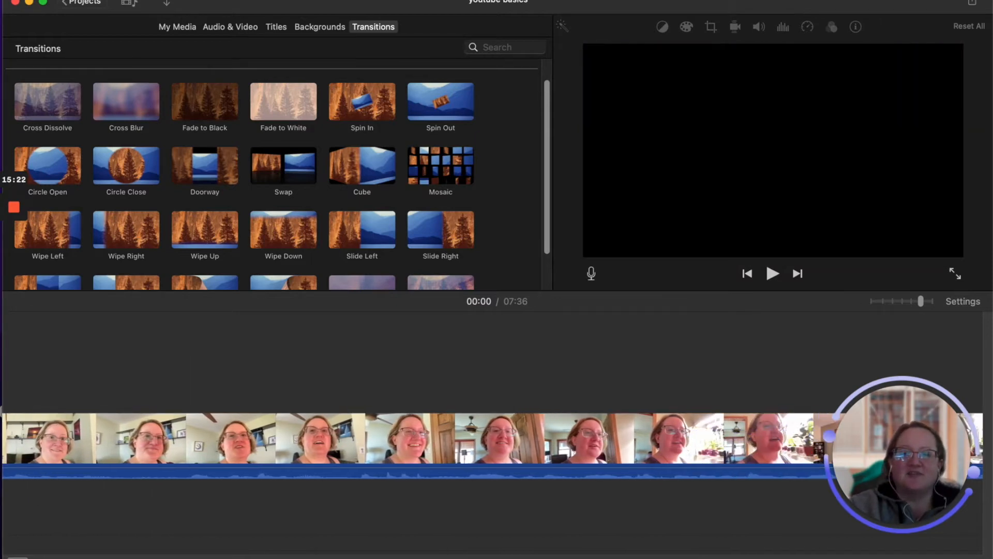
scroll(492, 445, "right", 10)
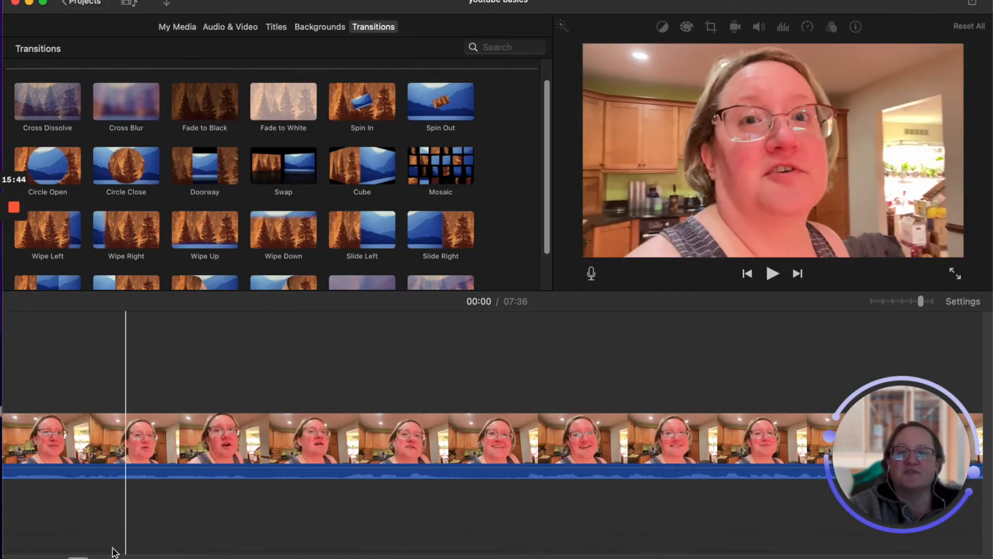
left_click_drag(81, 558, 90, 558)
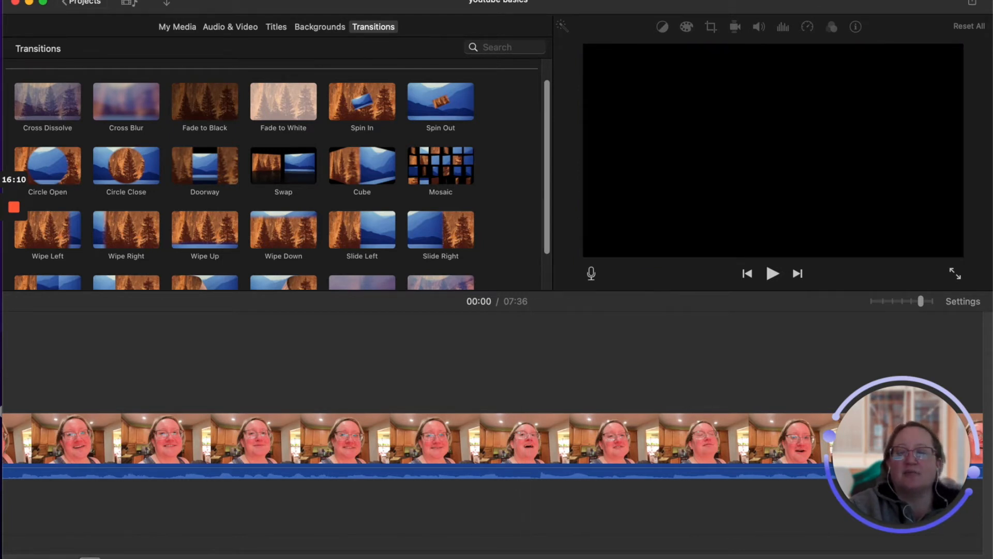
scroll(492, 445, "right", 4)
scroll(491, 445, "right", 5)
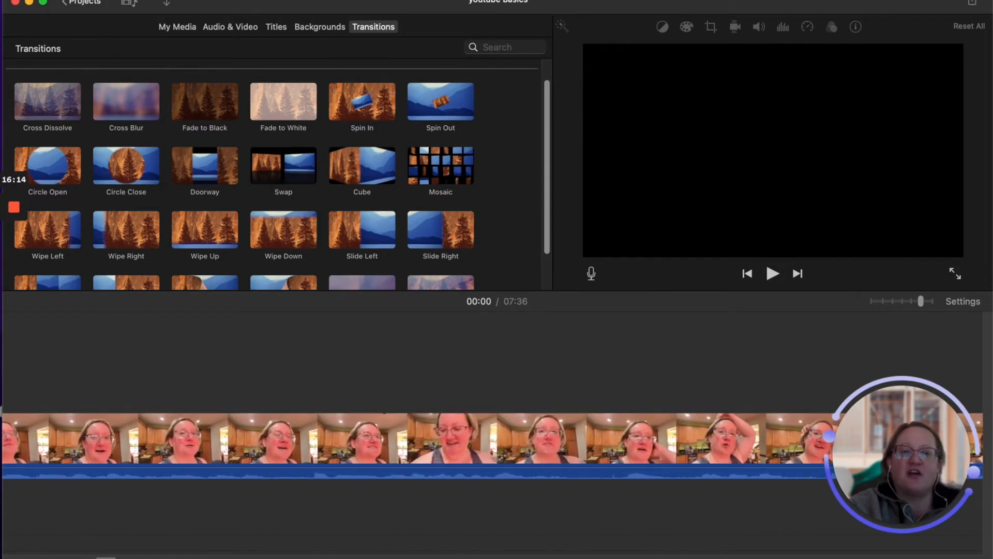
scroll(491, 445, "right", 5)
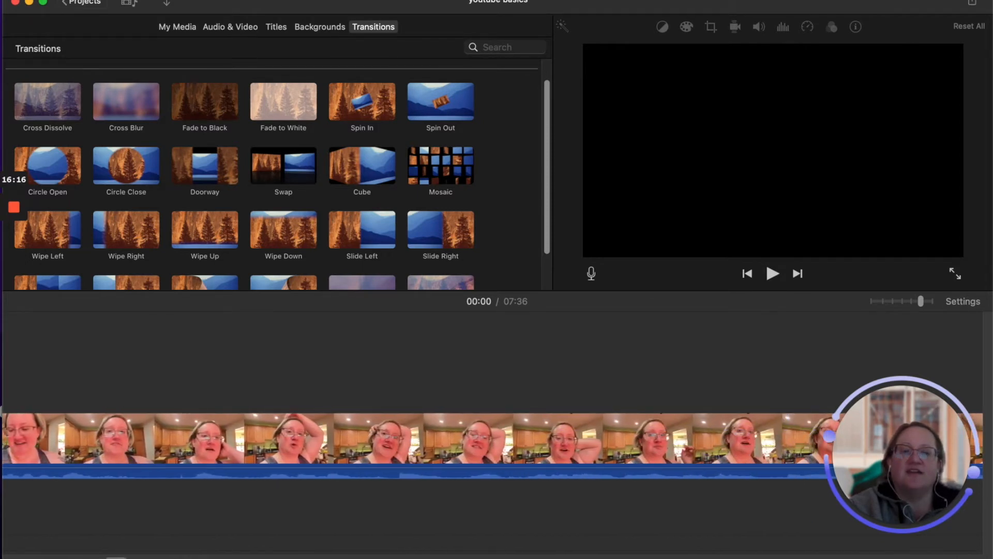
scroll(492, 445, "right", 5)
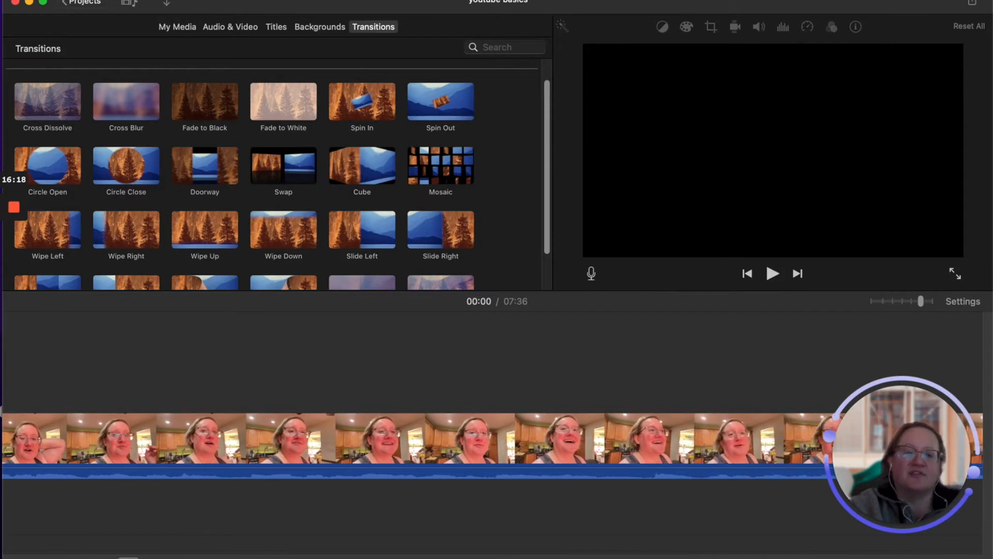
scroll(492, 445, "right", 2)
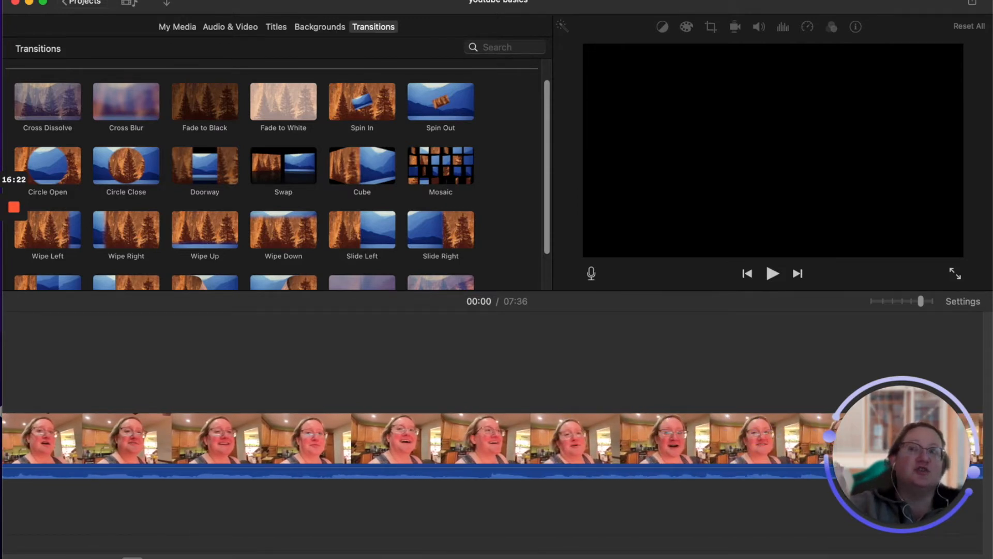
scroll(491, 445, "left", 10)
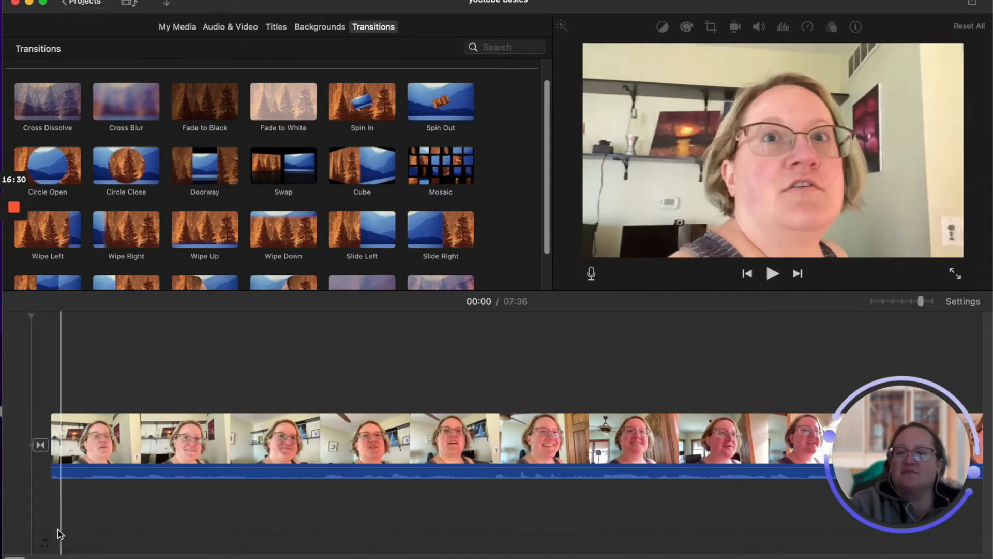
scroll(491, 445, "right", 2)
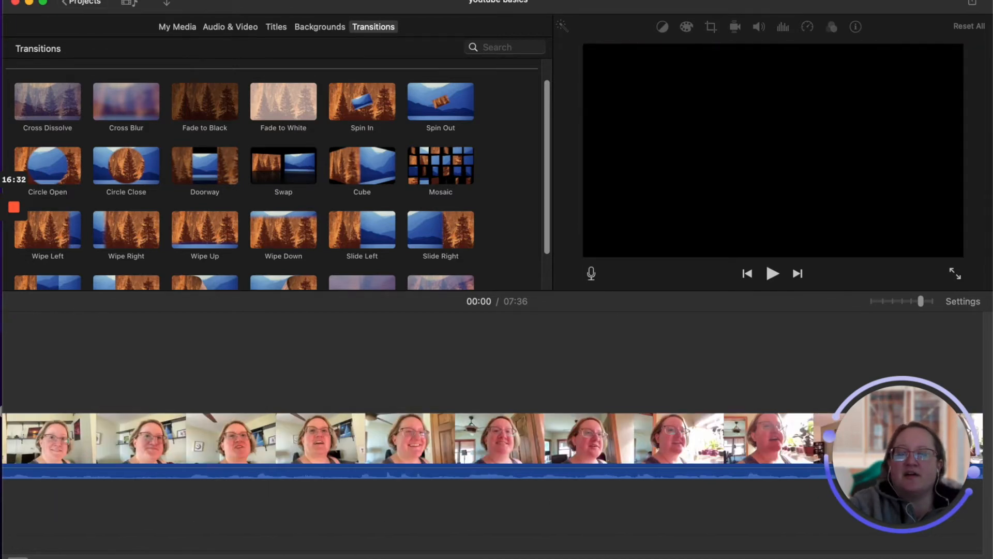
scroll(492, 445, "left", 2)
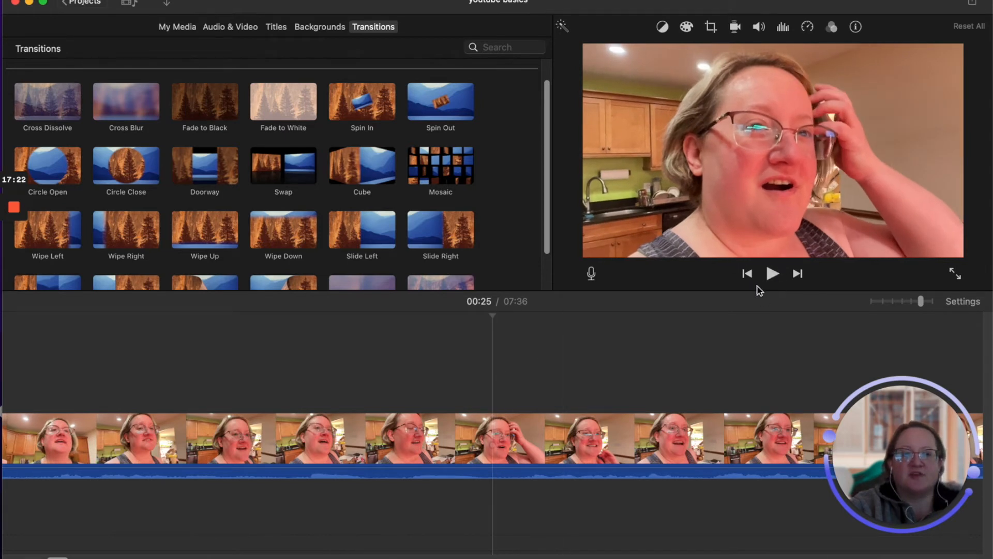
Play the youtube basics clip from 00:25, pausing at 00:27 before resuming playback to check the footage
left_click(771, 274)
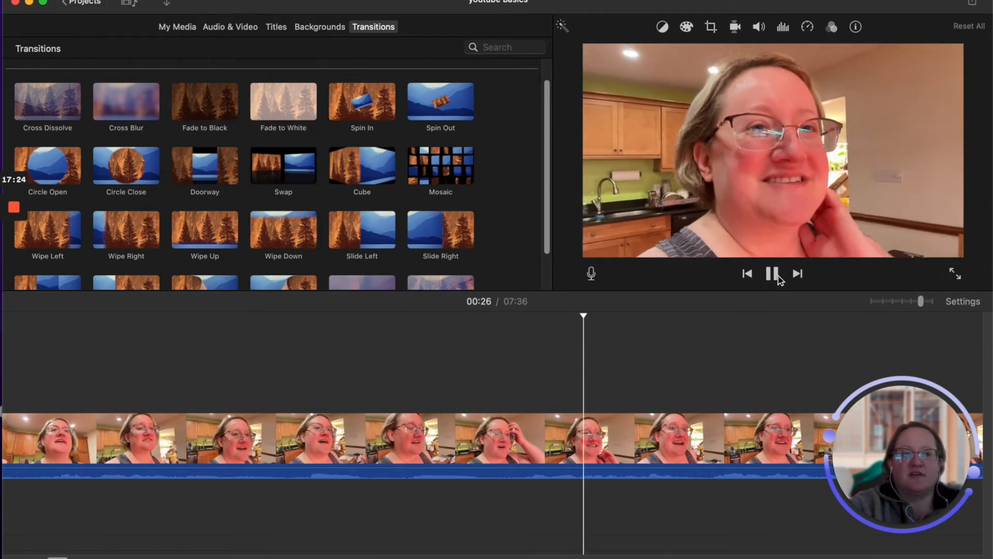
left_click(778, 278)
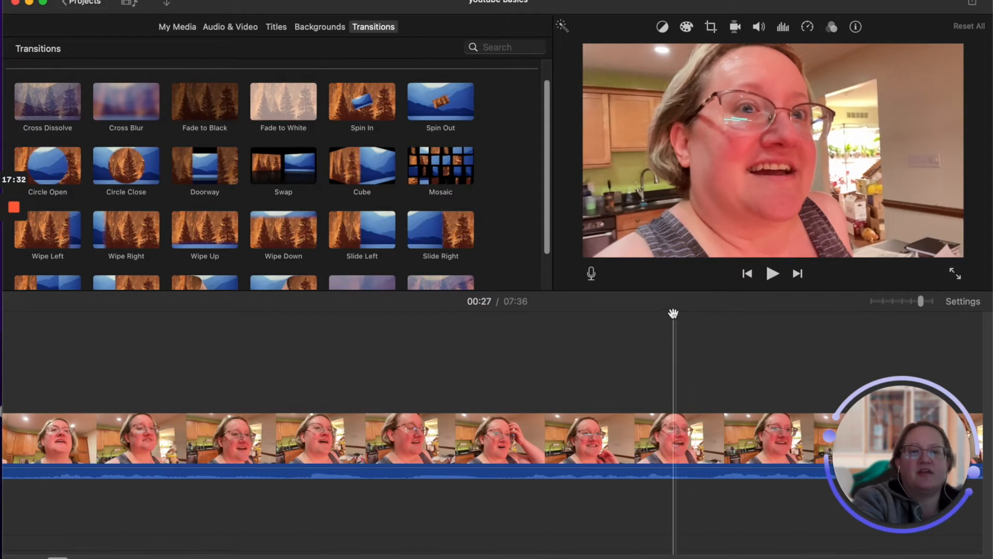
left_click(773, 274)
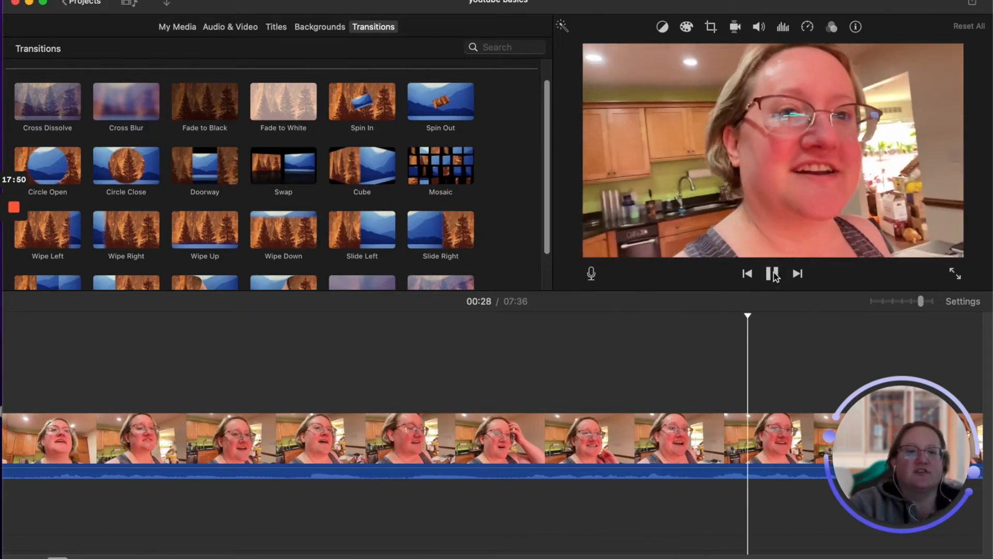
left_click(773, 274)
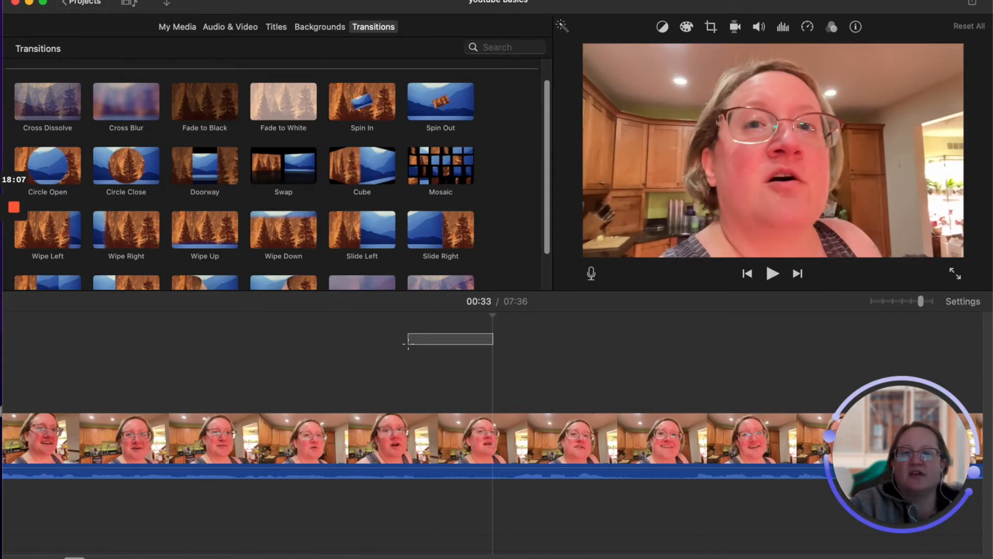
Move the playhead back to 00:32 and play the clip in short bursts up to 00:35 to locate a cut point
left_click_drag(495, 316, 641, 382)
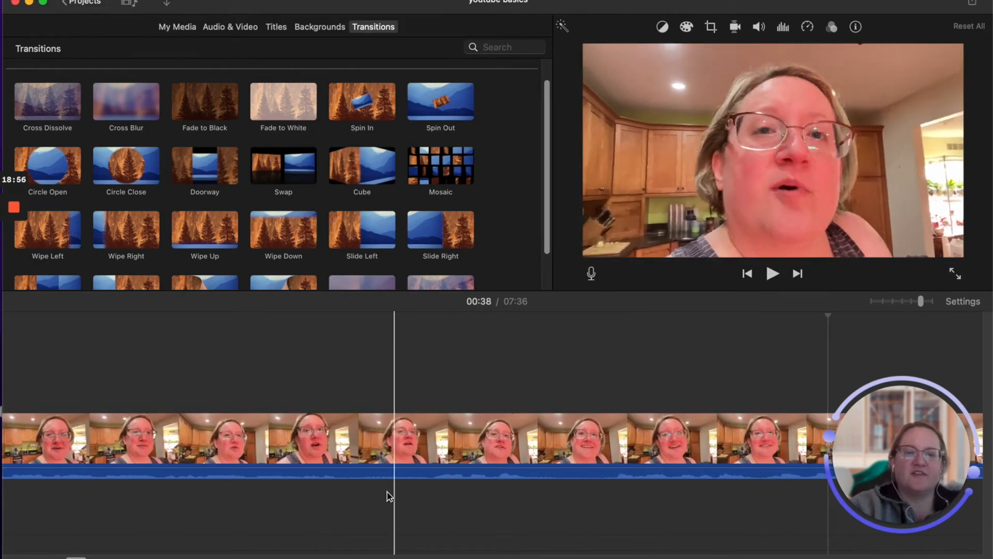
left_click(747, 273)
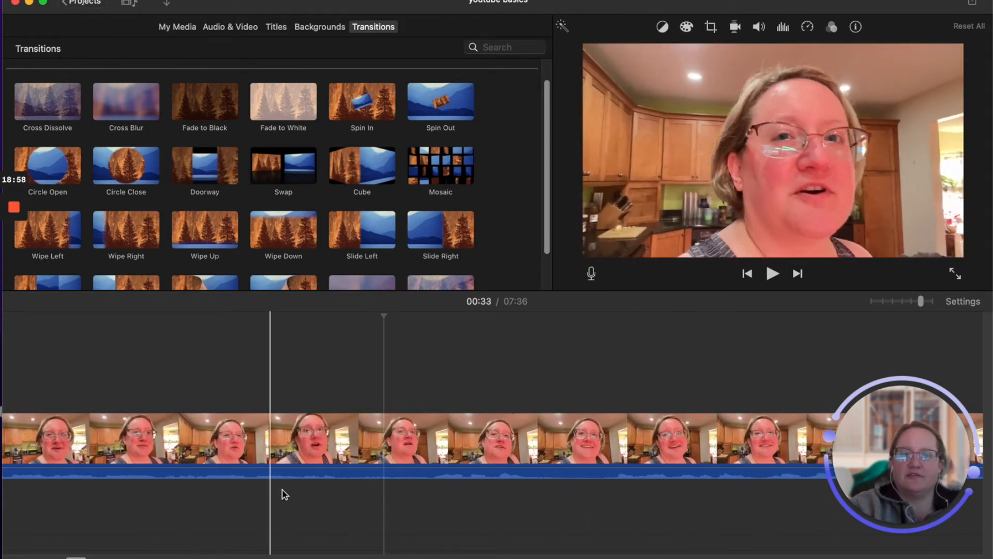
left_click(309, 481)
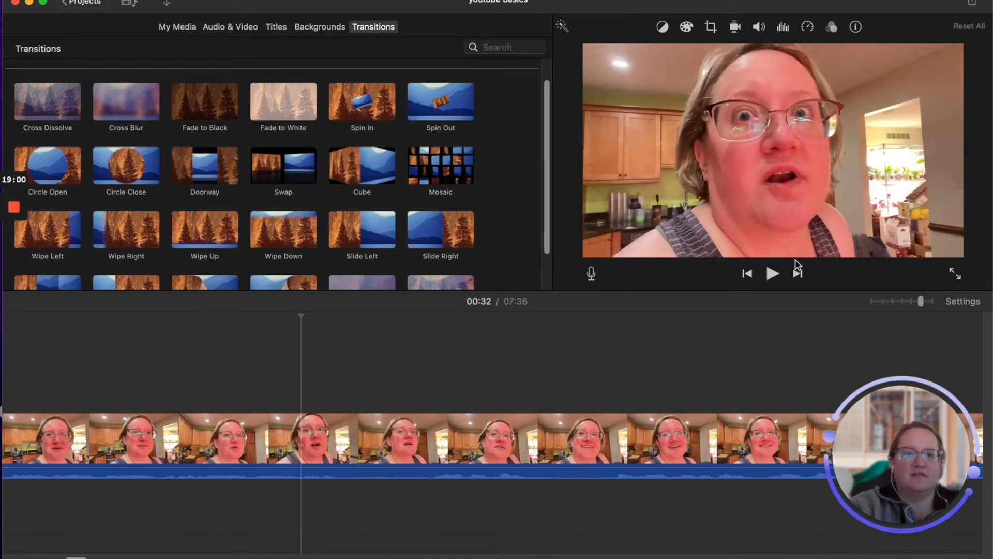
left_click(773, 275)
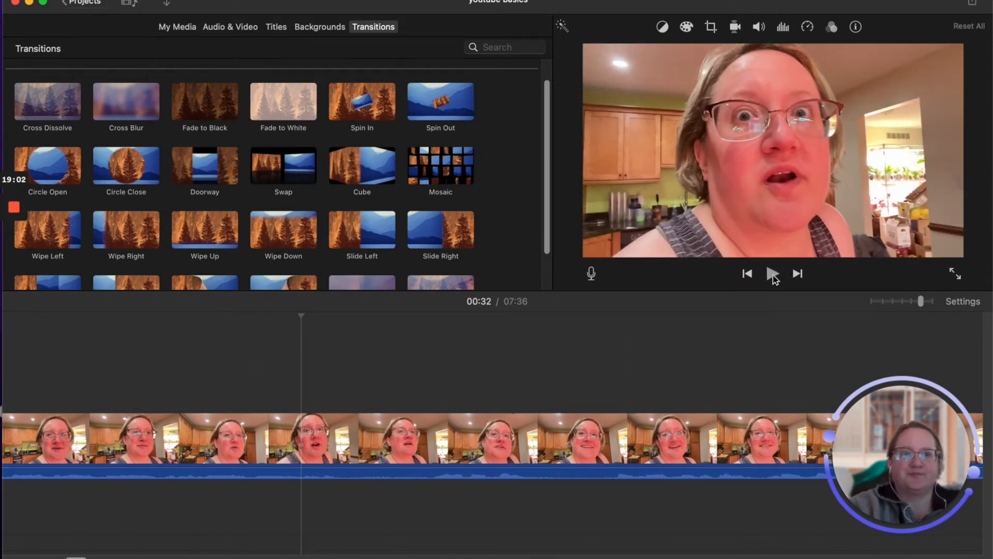
left_click(773, 274)
left_click(773, 274)
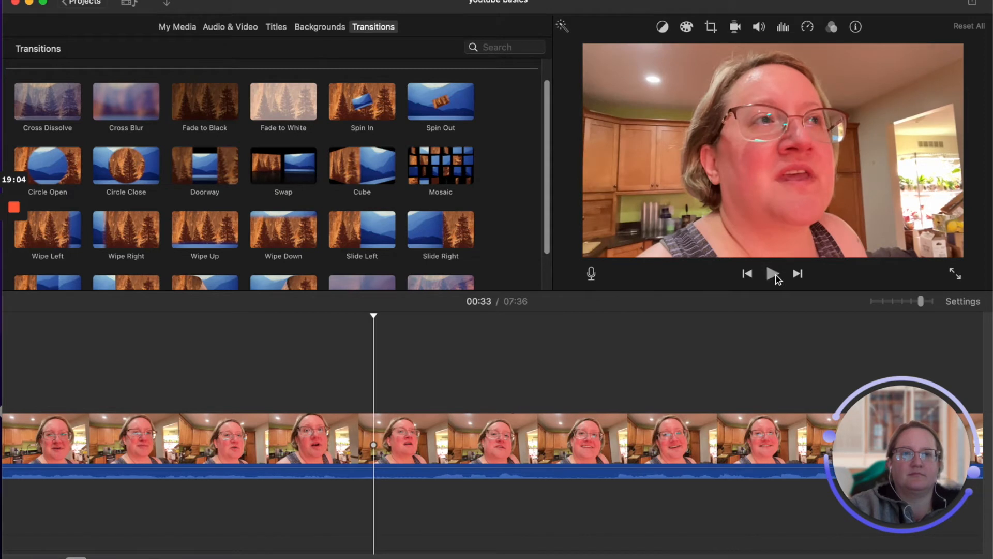
left_click(775, 278)
left_click(776, 277)
left_click(775, 278)
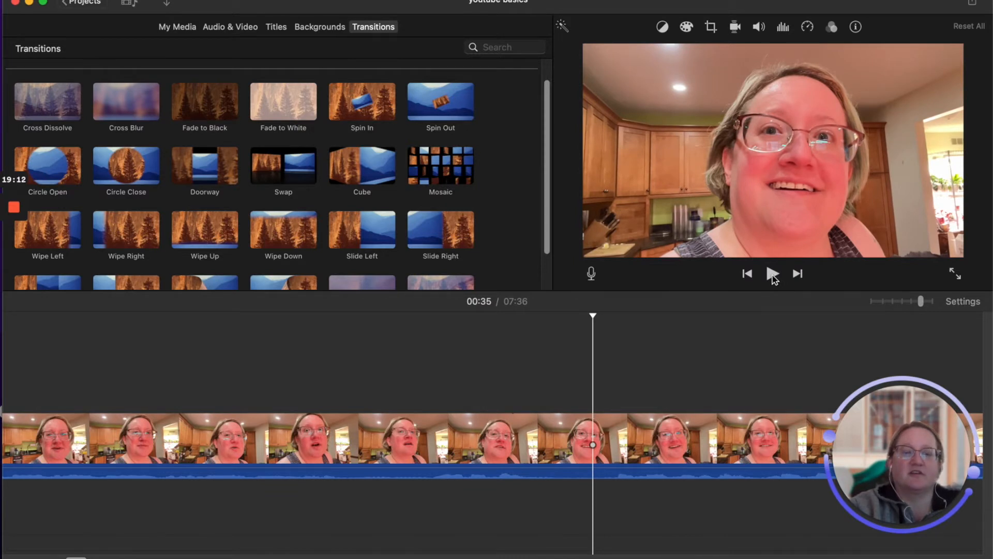
Play on to 00:37, split the youtube basics clip at two points around 00:35, and delete the short segment between them
left_click(774, 277)
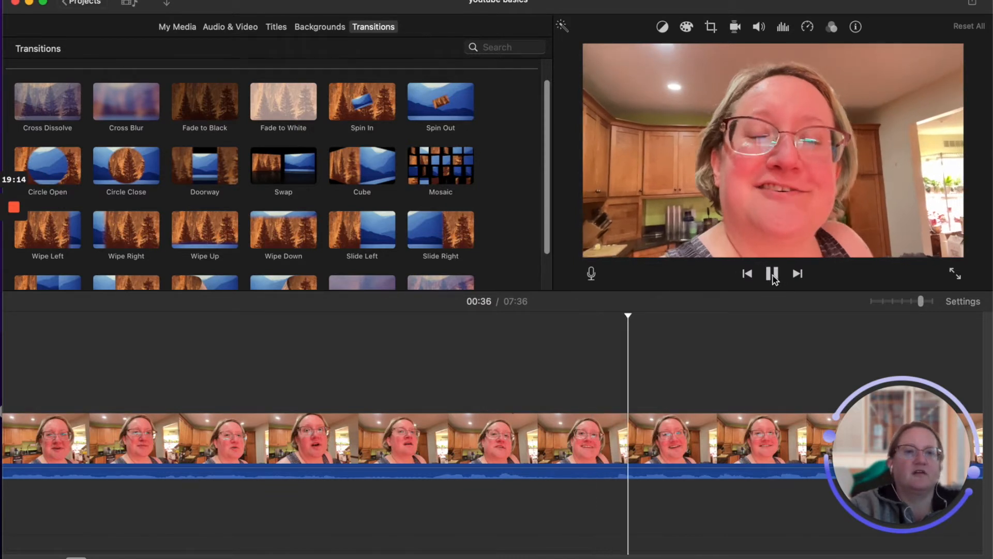
left_click(776, 277)
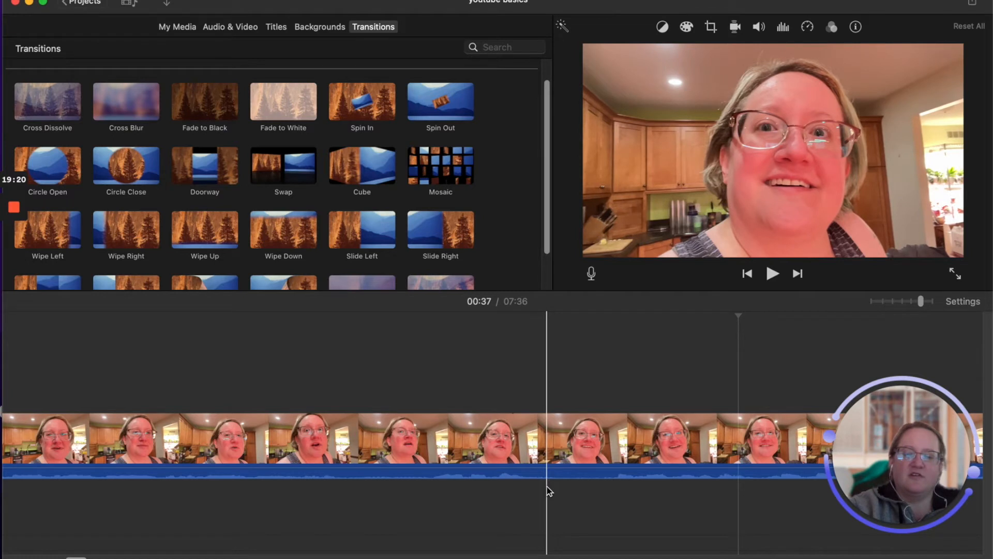
key("super+b")
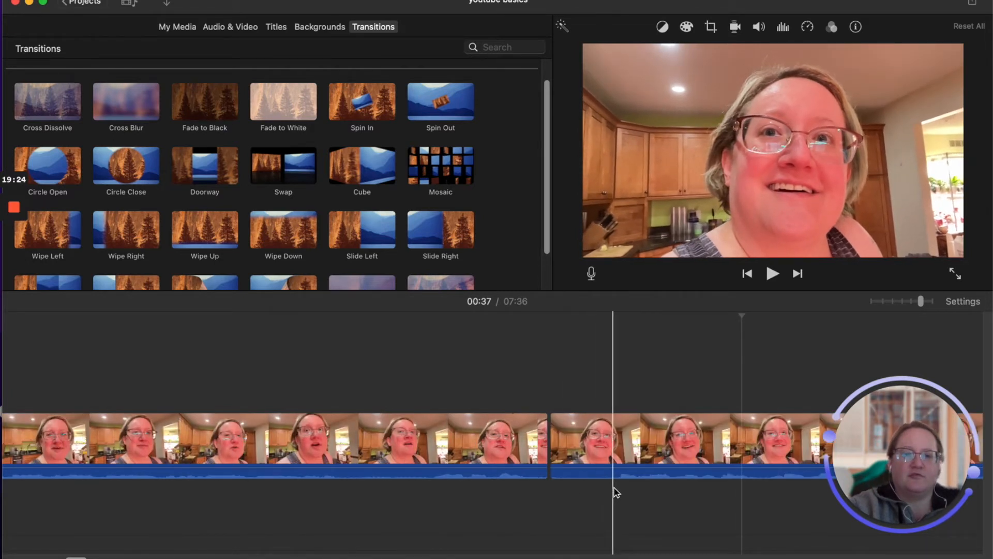
key("super+b")
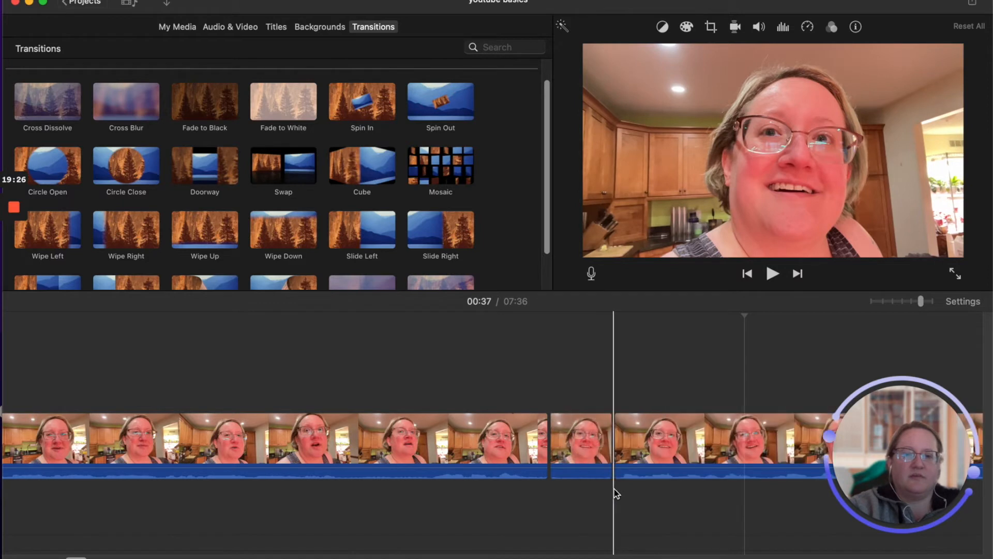
left_click(579, 442)
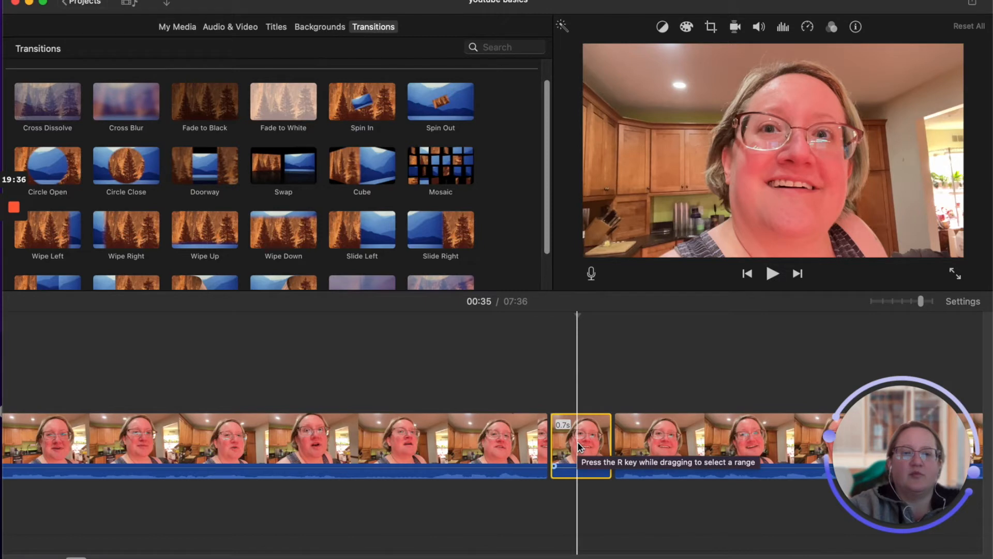
key("Delete")
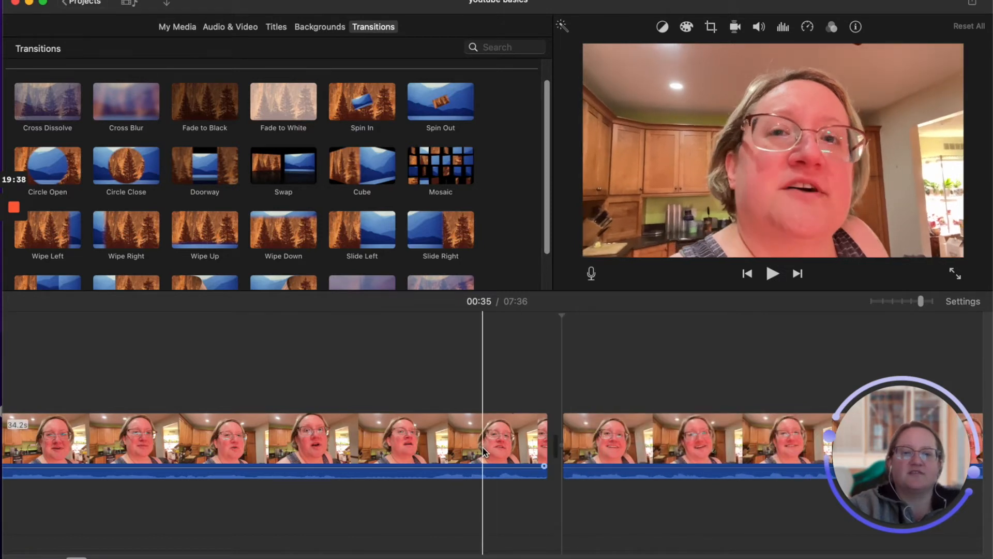
Play the footage from 00:33 across the new cut to check it, and look over the available transitions
left_click(382, 452)
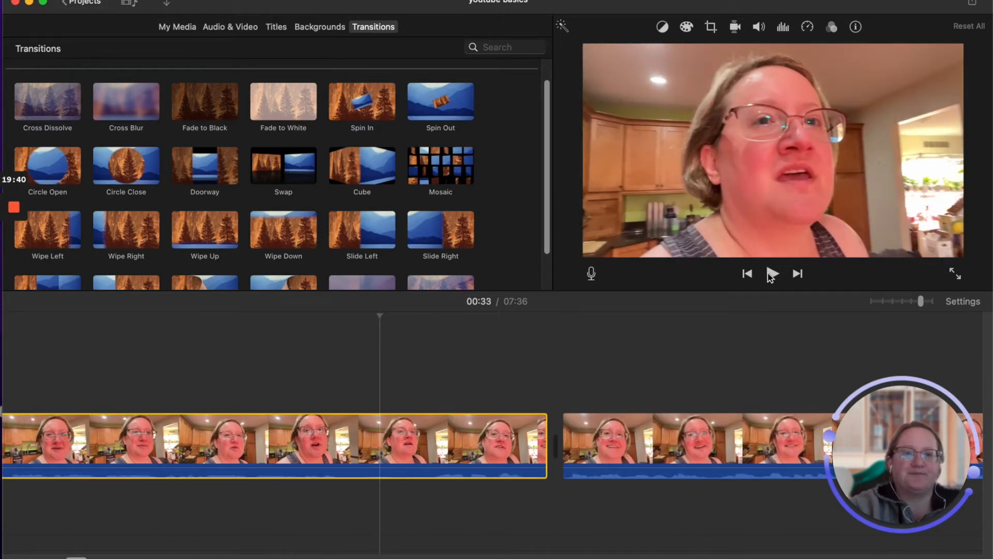
left_click(772, 274)
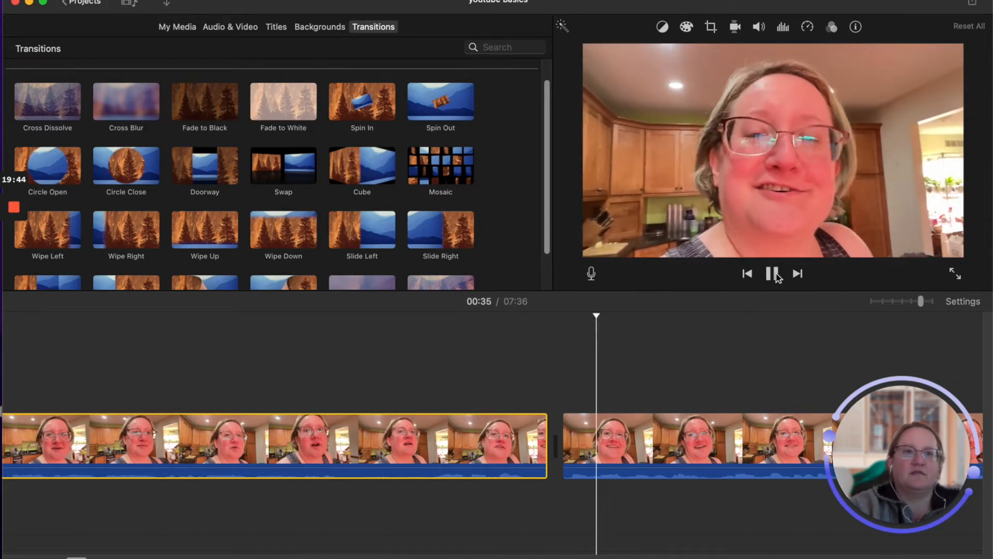
left_click(776, 276)
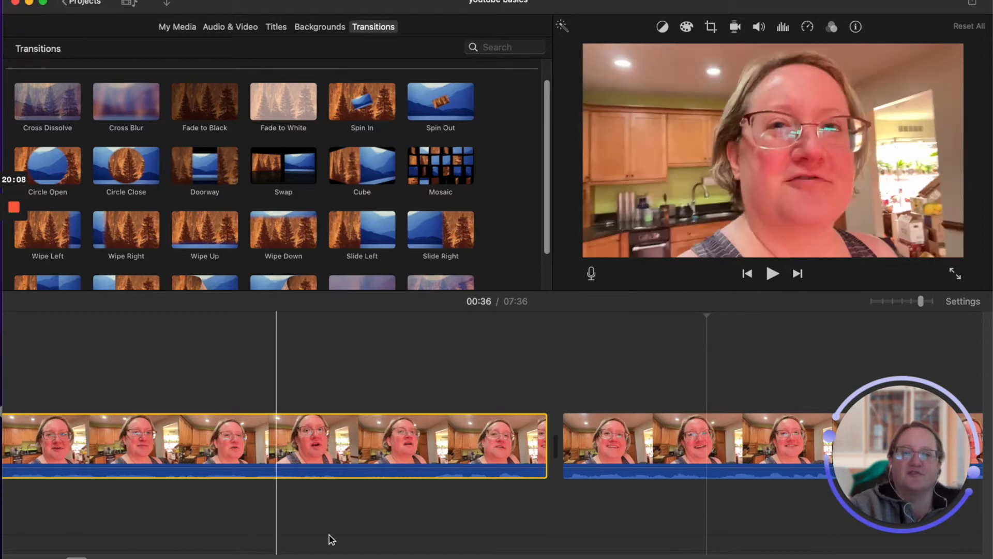
left_click(481, 540)
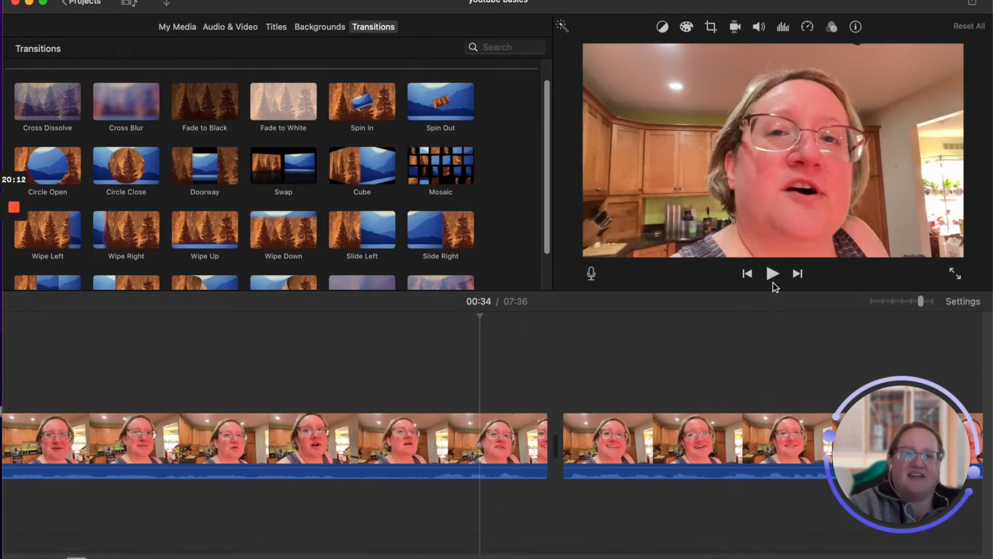
scroll(466, 223, "down", 1)
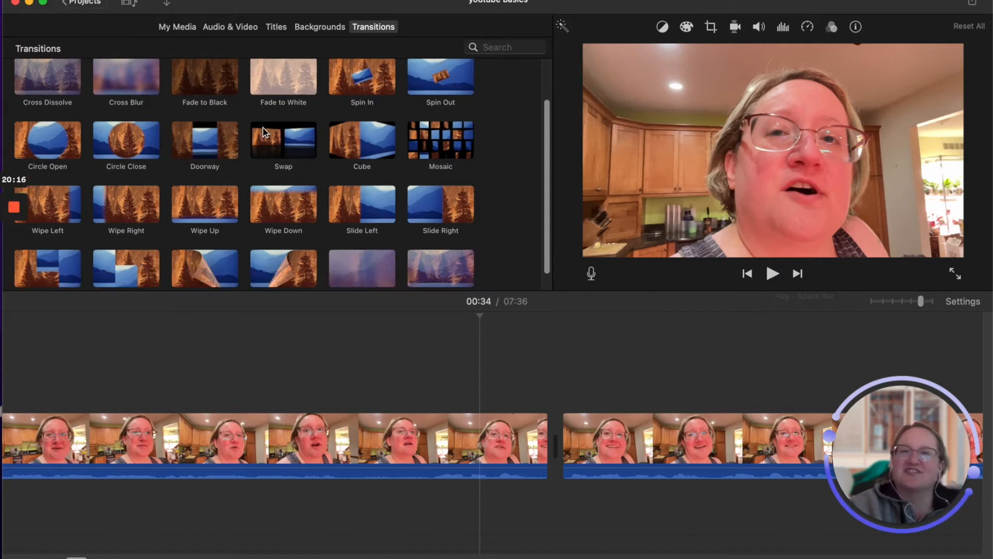
scroll(466, 223, "up", 3)
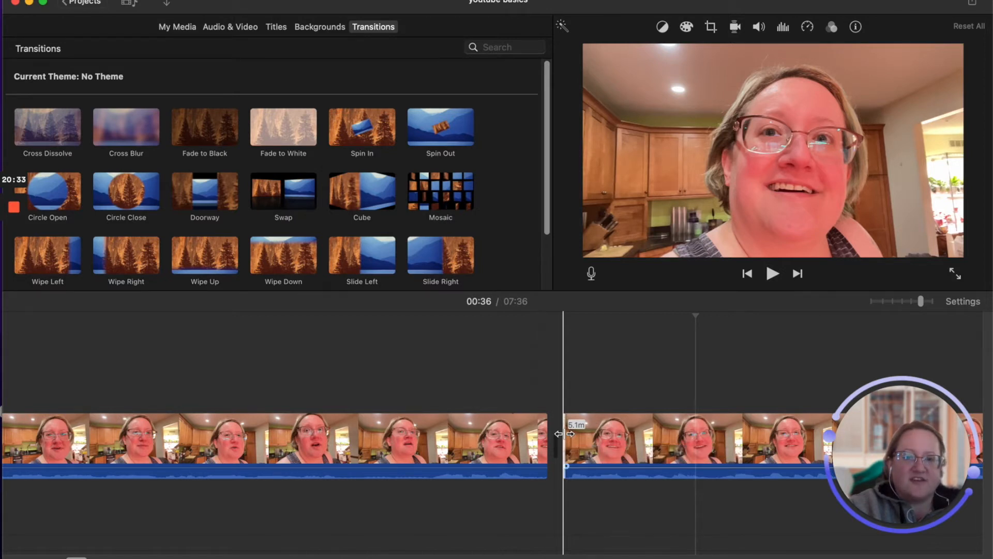
Trim a sliver off the start of the clip that follows the cut near 00:35
left_click_drag(564, 434, 569, 434)
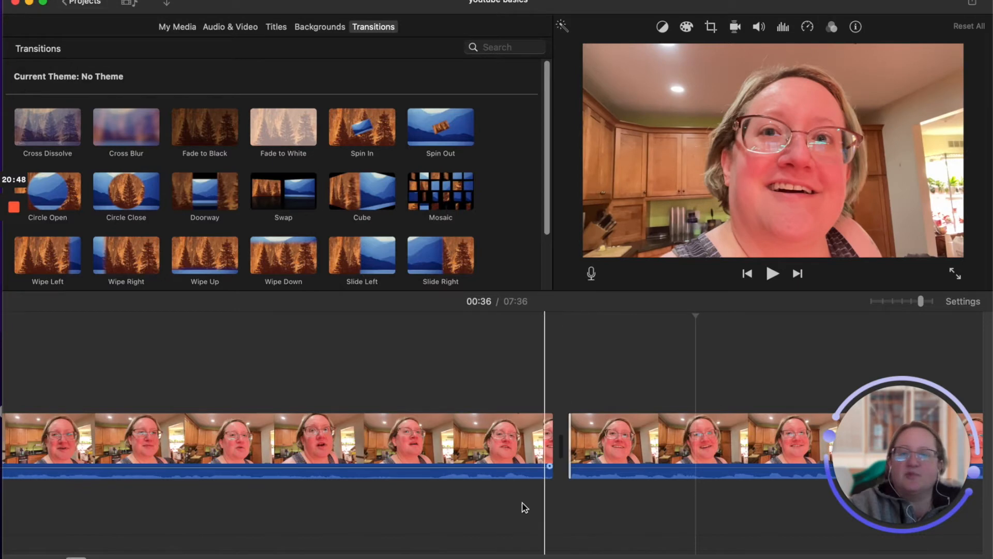
left_click_drag(79, 557, 13, 552)
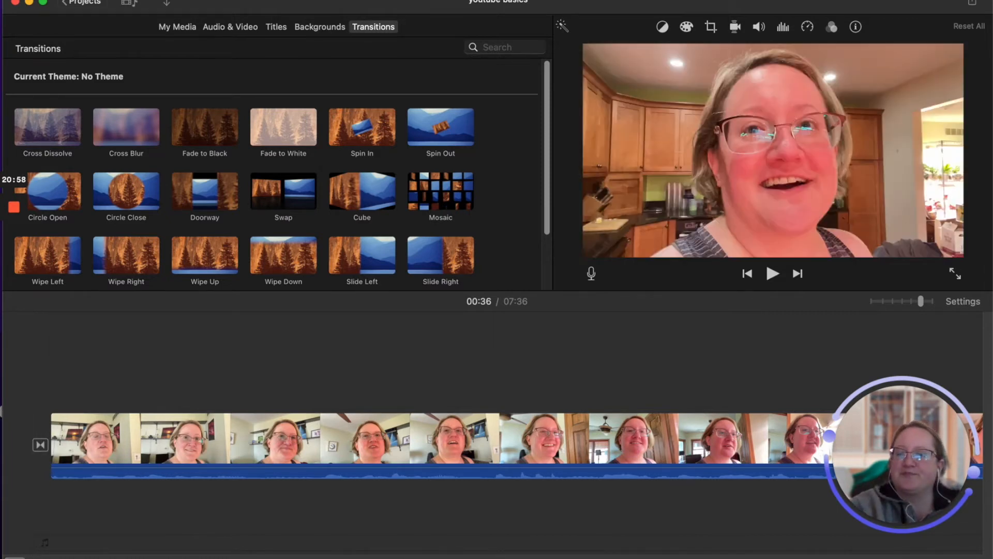
scroll(492, 445, "right", 10)
scroll(414, 440, "right", 8)
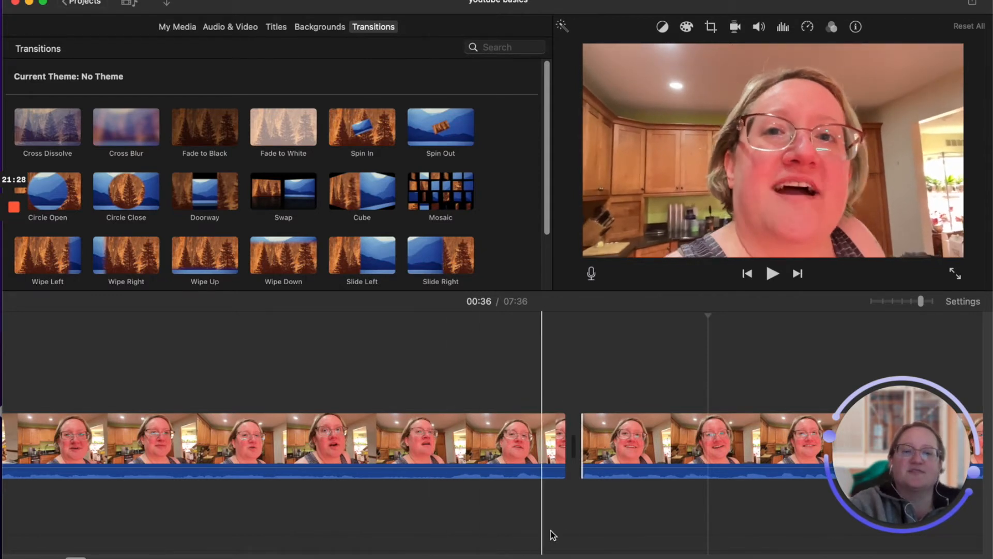
Play the footage twice from about 00:34 to 00:36 to check how the join runs
left_click(515, 538)
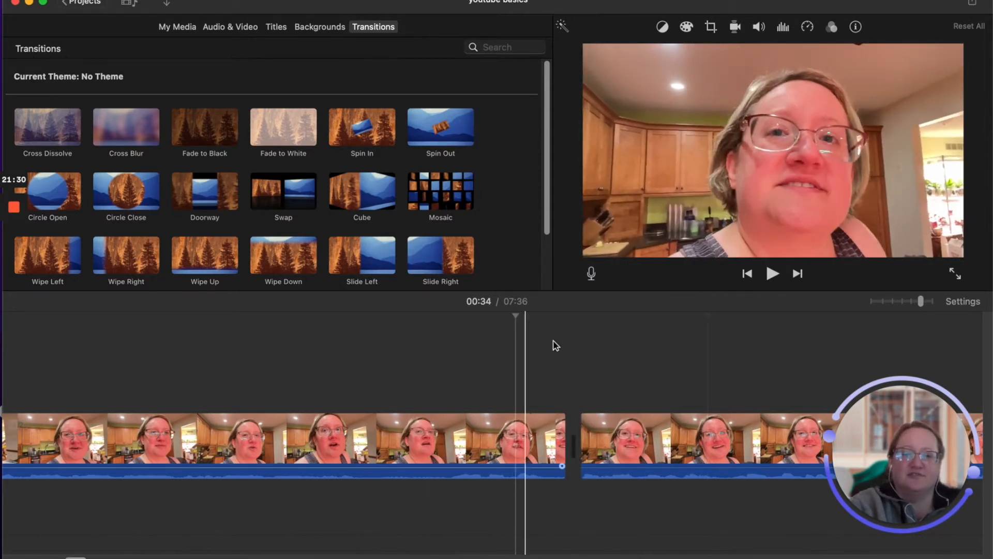
left_click(492, 398)
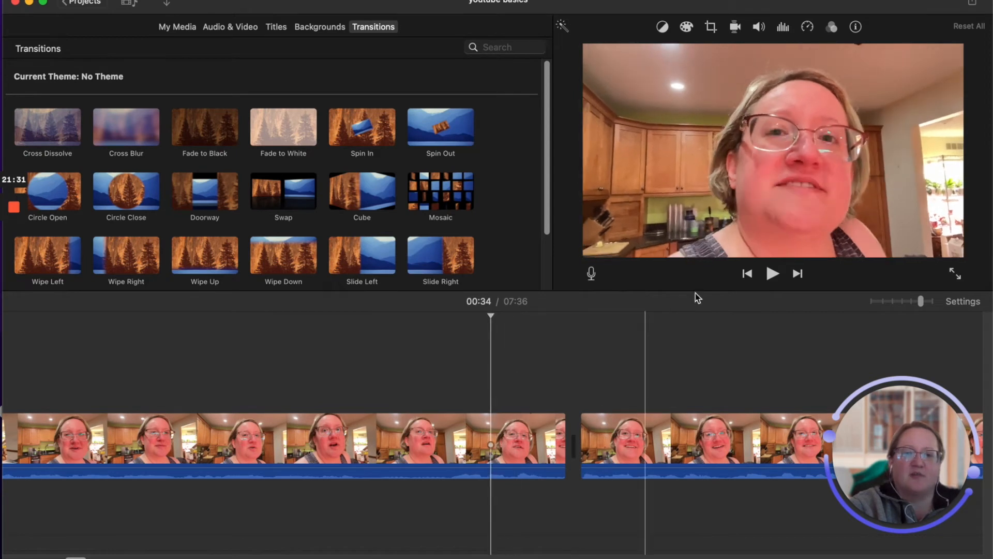
left_click(771, 275)
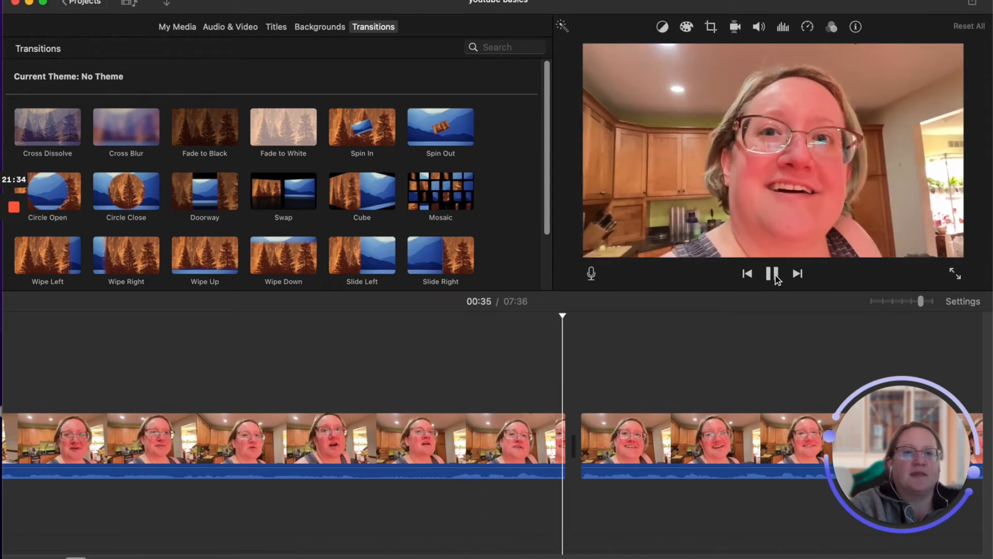
left_click(772, 275)
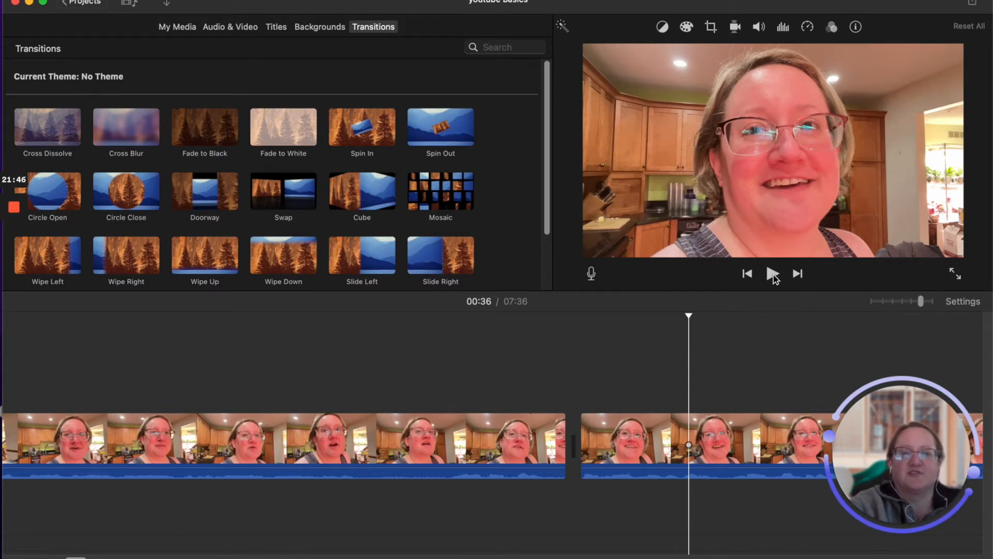
left_click(525, 440)
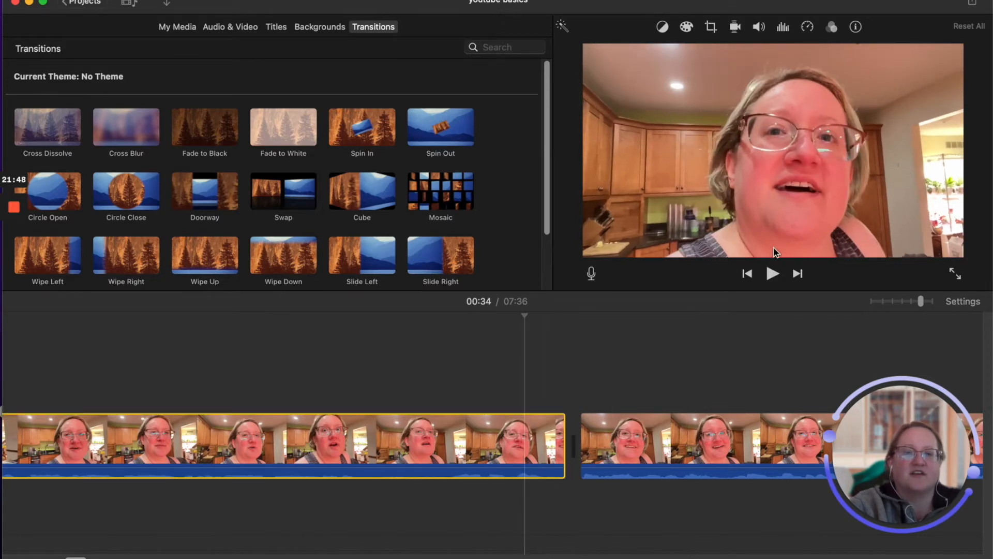
left_click(778, 273)
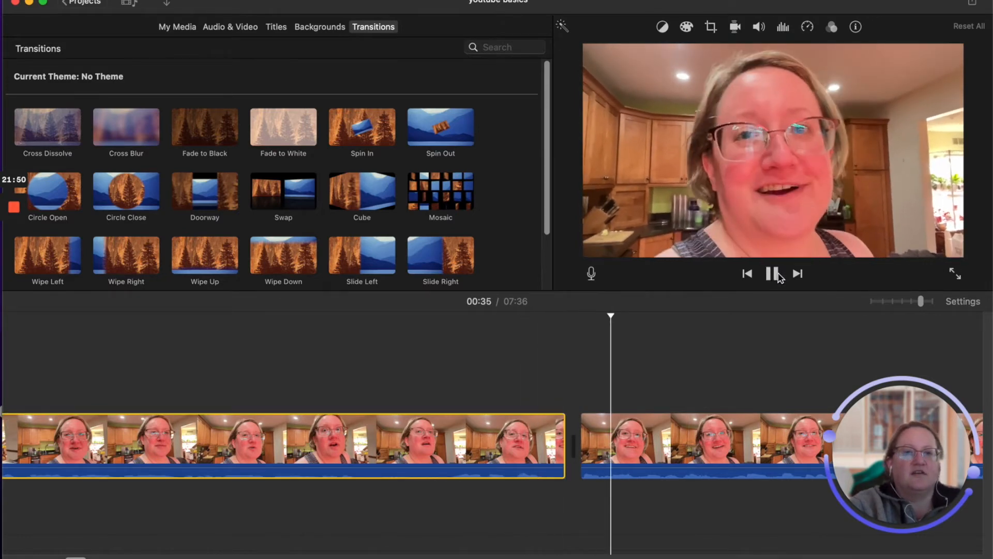
left_click(780, 277)
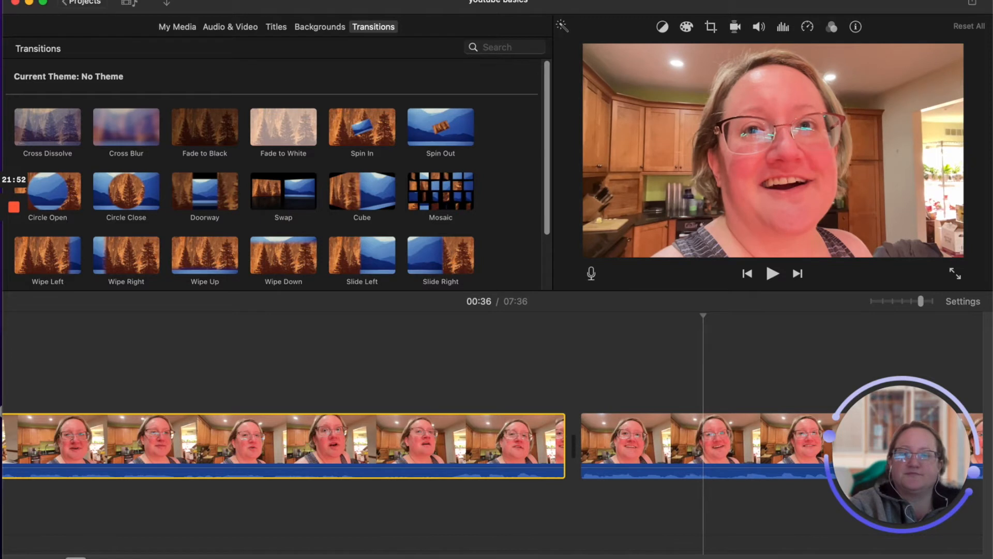
Review the footage further along the timeline, playing from 00:44 and again from 00:39, to find the next section to cut
scroll(510, 435, "right", 5)
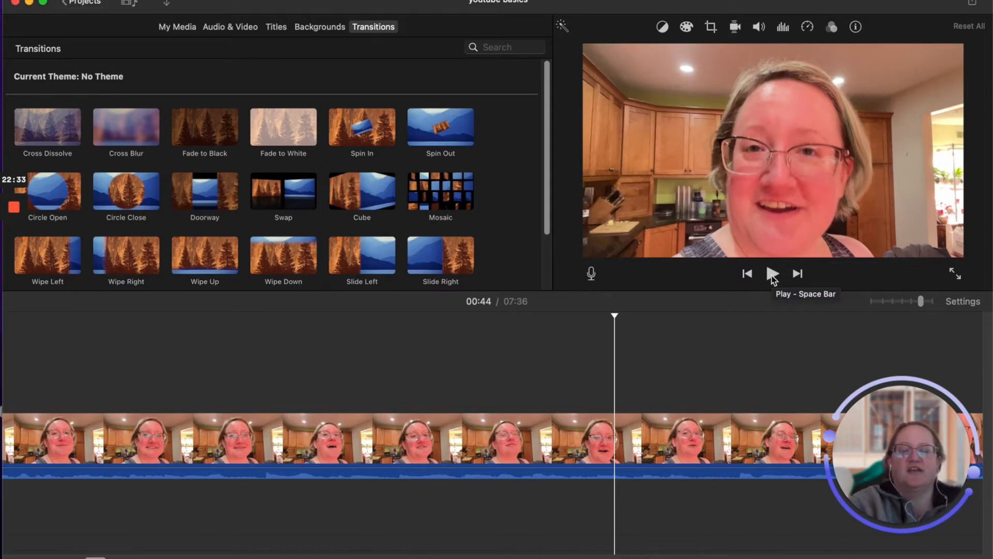
left_click(772, 274)
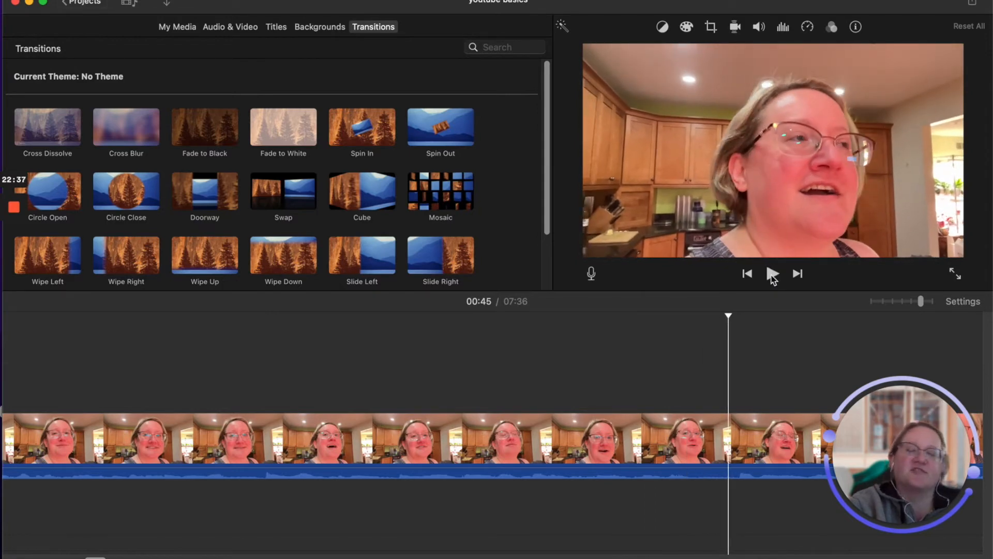
left_click(178, 361)
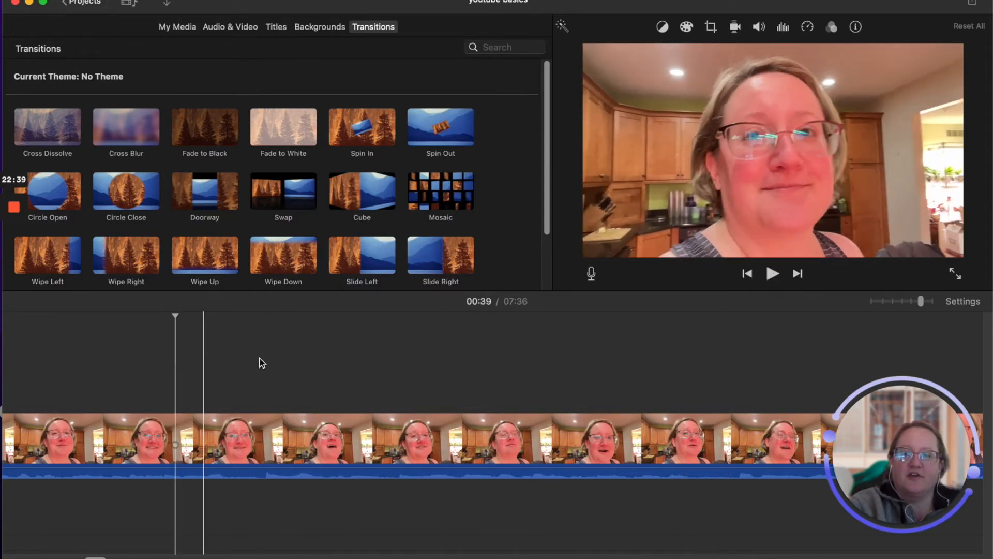
left_click(773, 273)
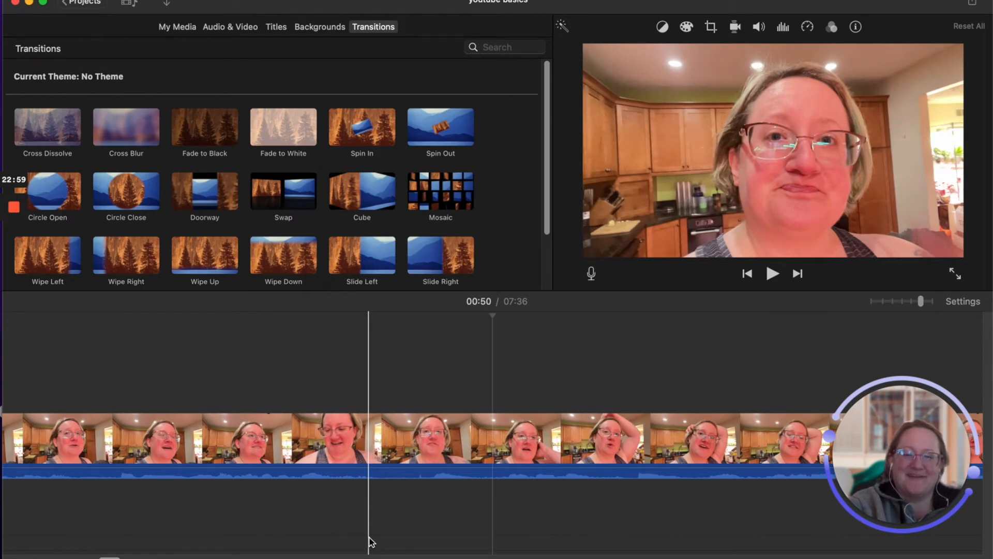
Split the clip just after 00:48 and again around 00:50, and delete the short segment between the splits
key("super+b")
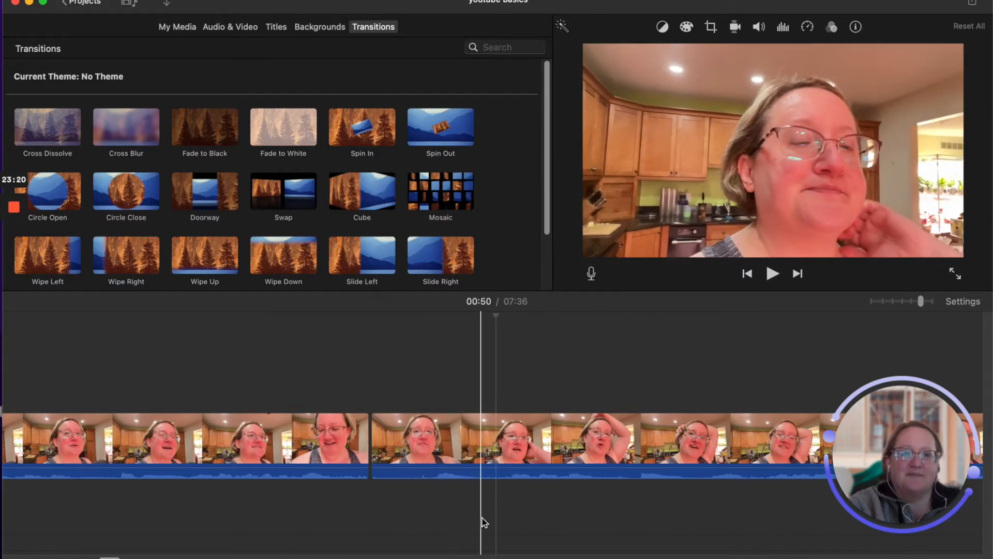
key("super+b")
left_click(424, 464)
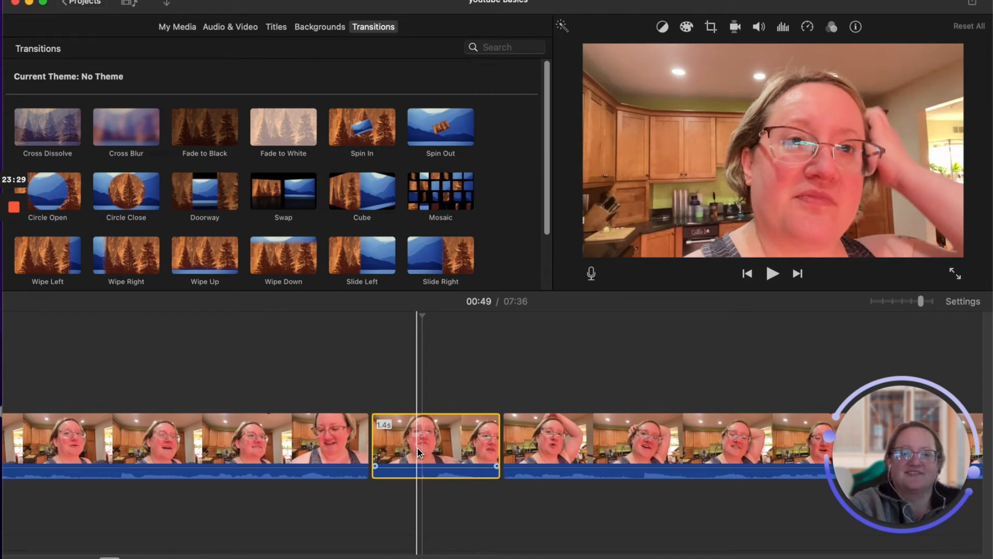
key("Delete")
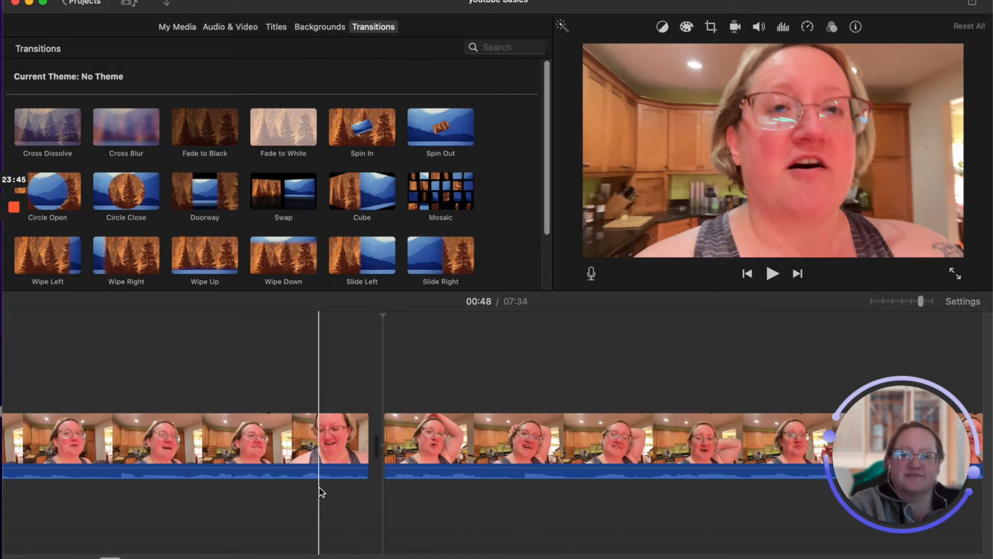
Examine the edited timeline from the beginning of the footage up to the cut near 00:35
left_click(318, 487)
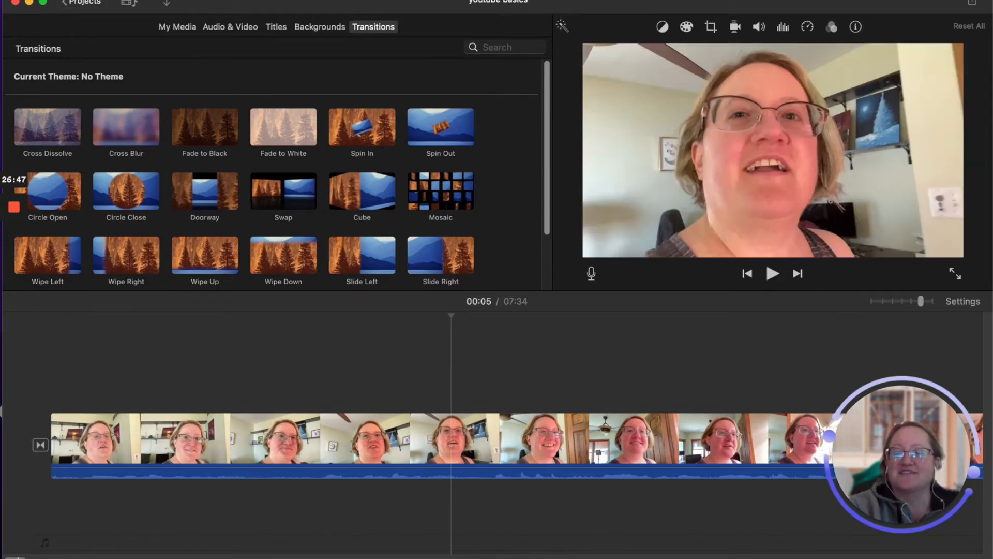
scroll(496, 439, "right", 2)
scroll(497, 440, "right", 4)
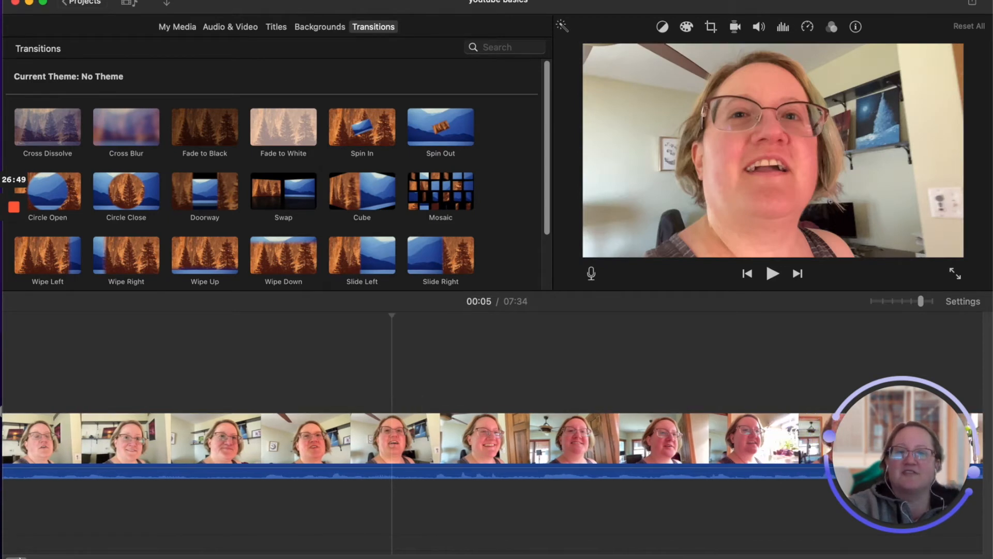
scroll(497, 439, "right", 8)
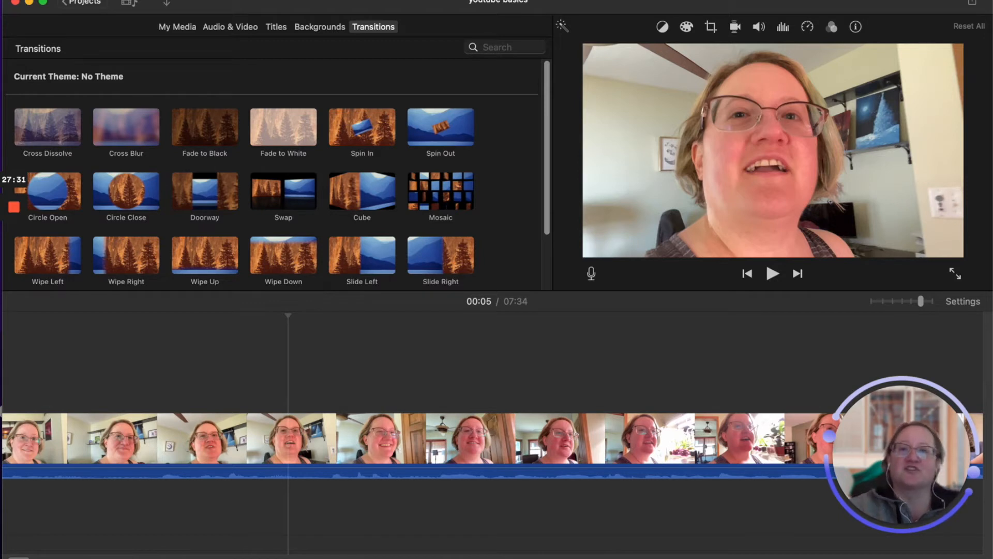
mouse_move(334, 558)
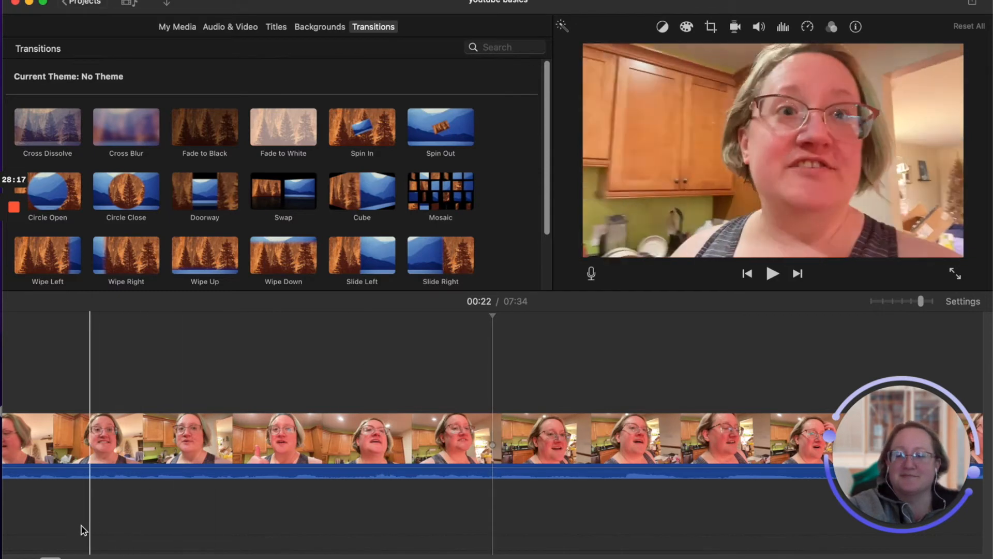
scroll(492, 435, "right", 10)
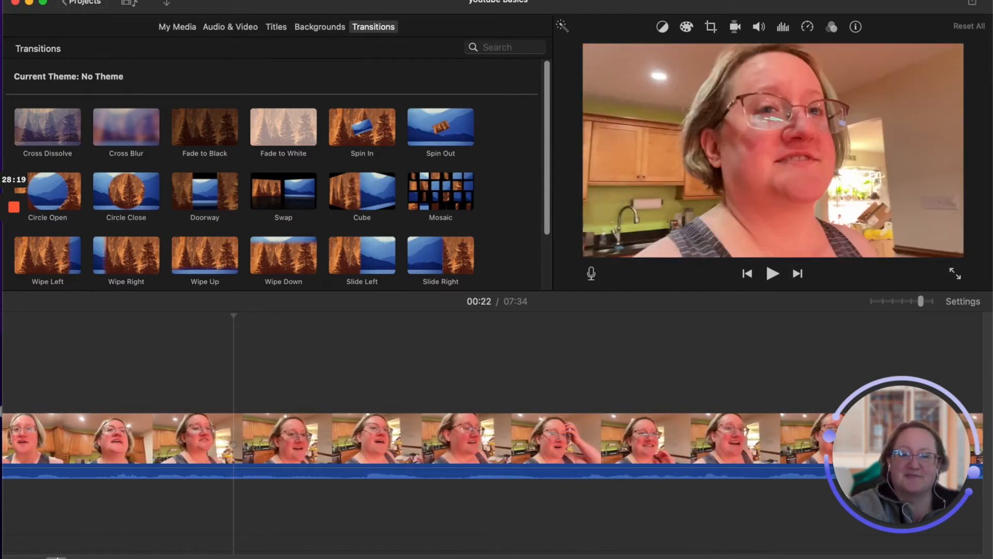
scroll(491, 440, "right", 10)
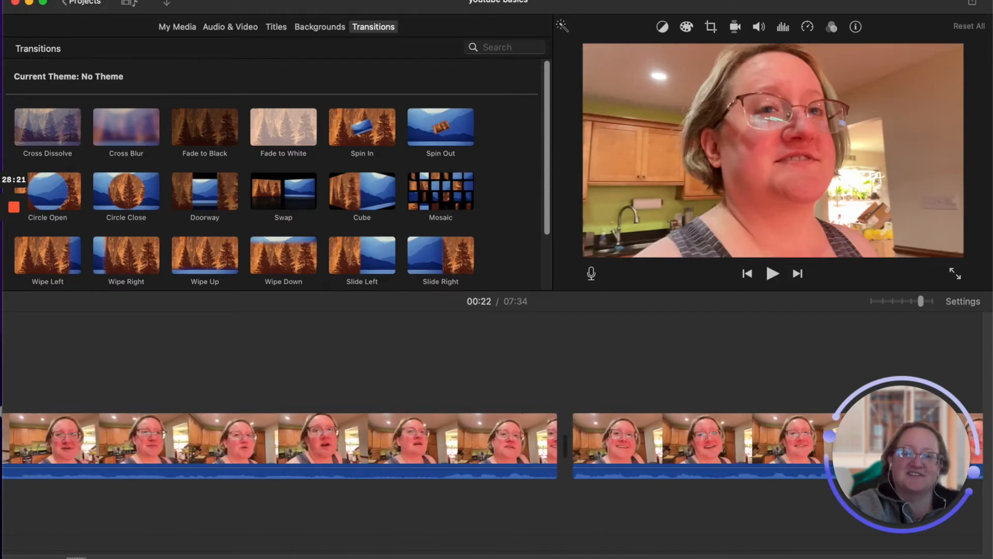
Review the remaining joins along the edited timeline and find the next uncut section after them
scroll(89, 557, "left", 10)
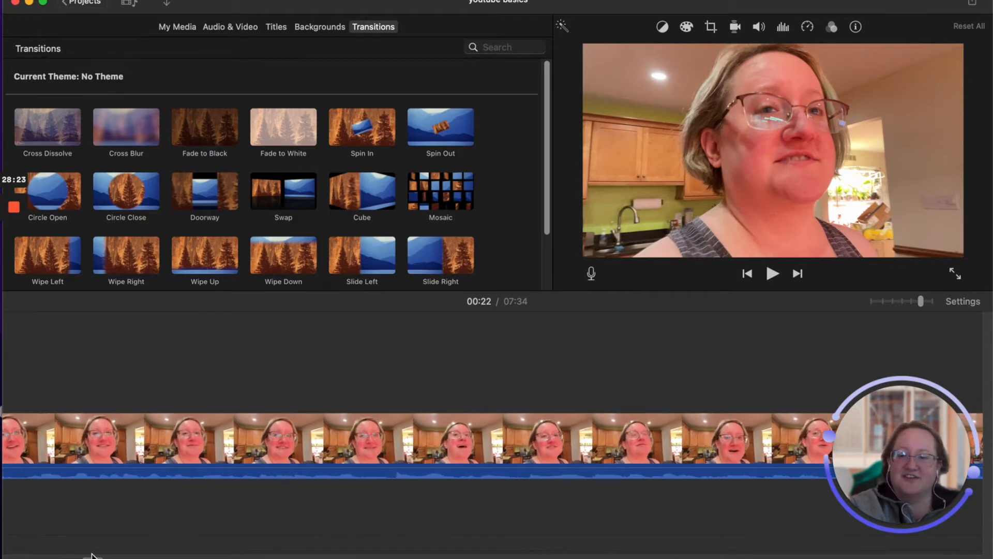
scroll(85, 554, "left", 10)
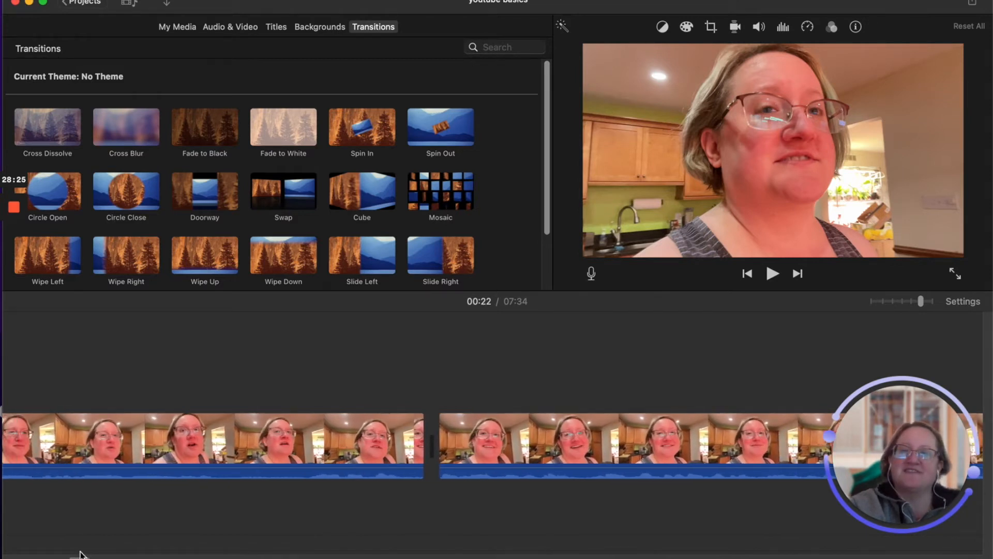
scroll(78, 554, "left", 5)
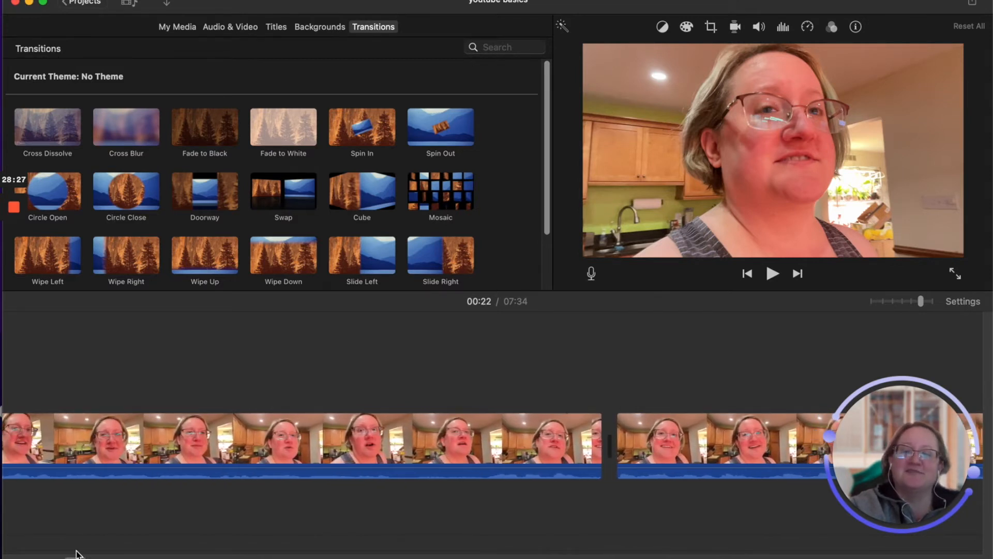
scroll(80, 552, "right", 5)
scroll(82, 553, "right", 4)
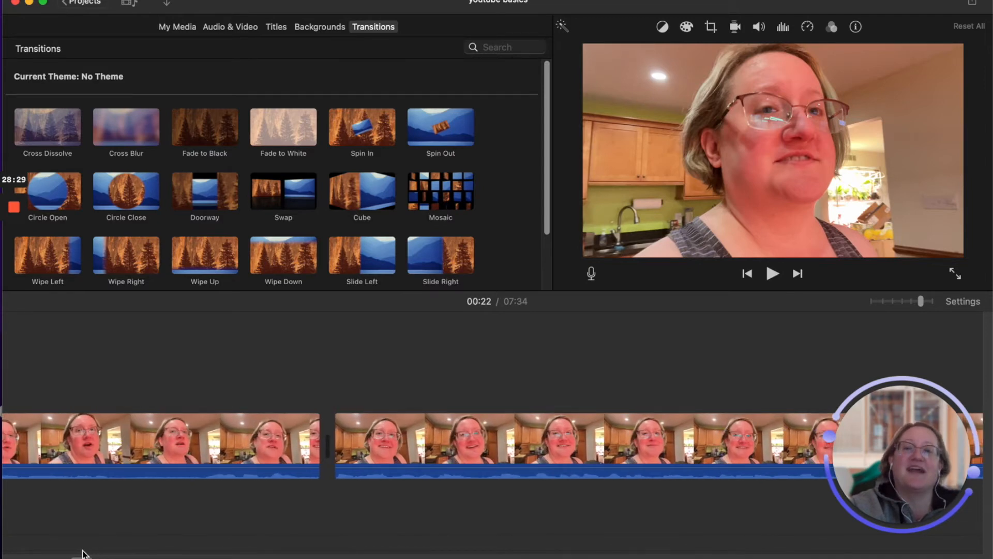
scroll(83, 554, "right", 4)
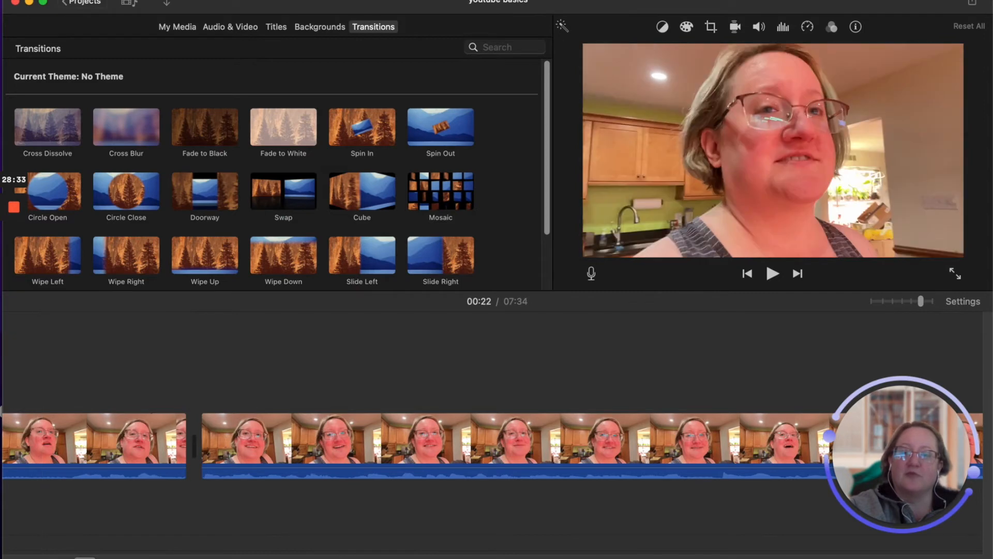
scroll(491, 445, "right", 4)
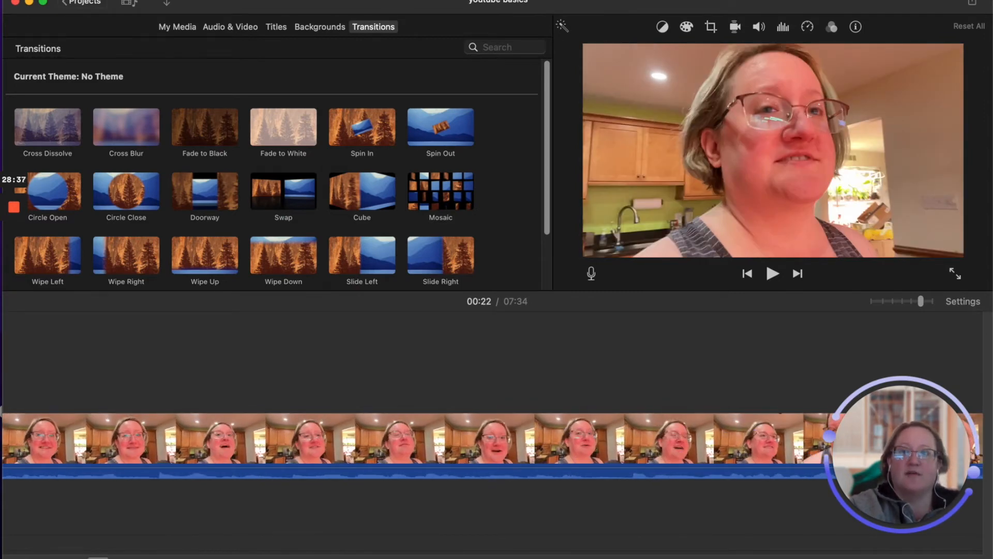
left_click(113, 533)
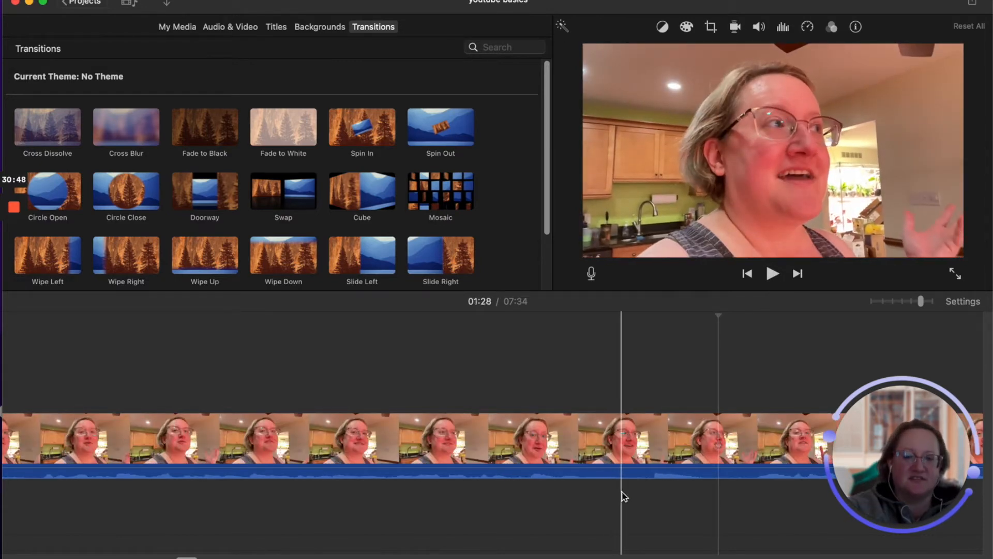
Split the clip twice around 01:28 and delete the short segment between the splits
key("super+b")
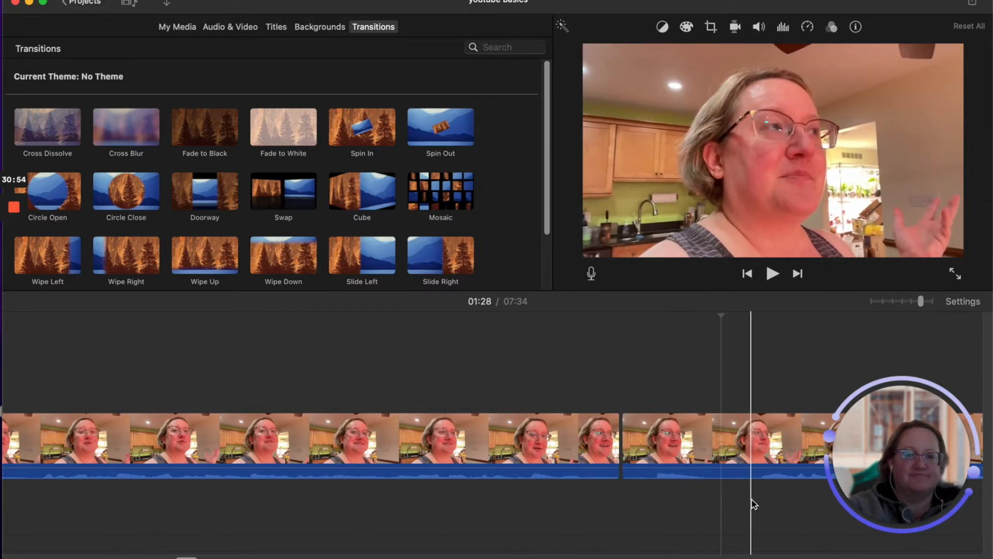
key("super+b")
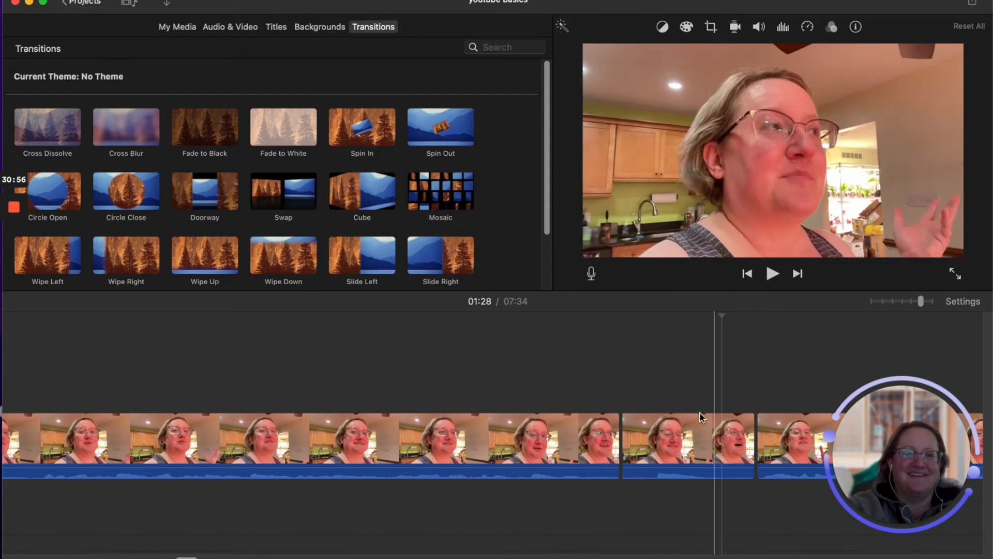
left_click(700, 443)
key("Delete")
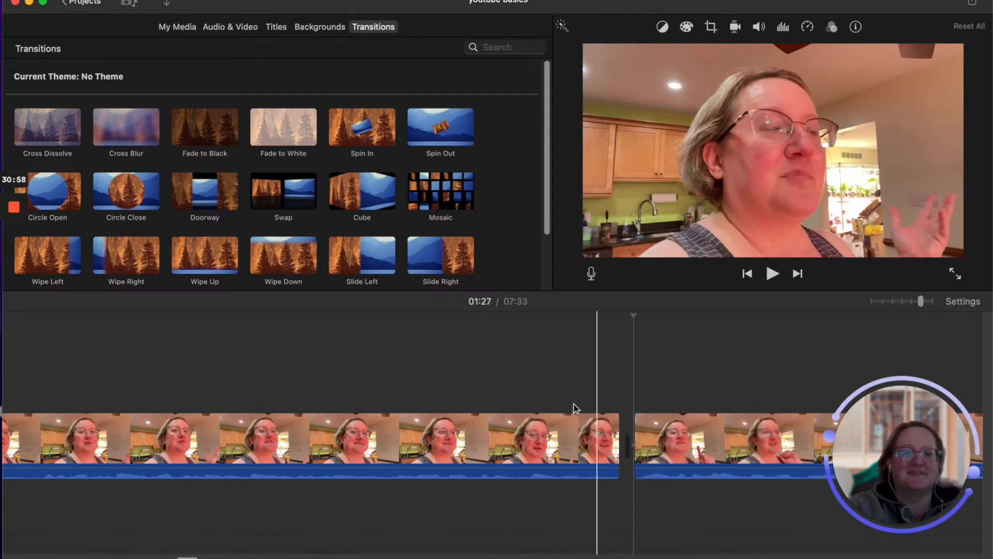
Add a Swap transition to the new join near 01:27
left_click(550, 416)
scroll(286, 197, "down", 1)
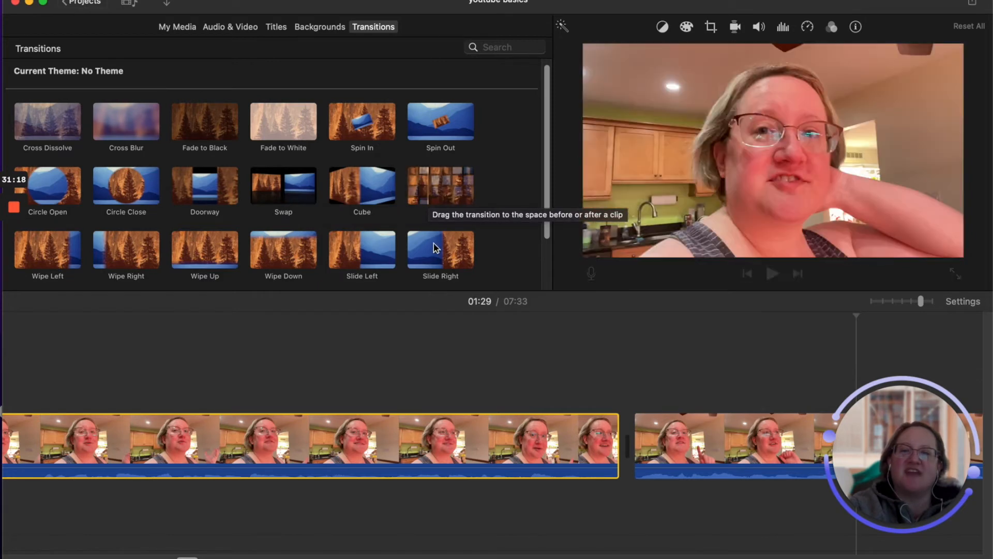
scroll(181, 248, "down", 2)
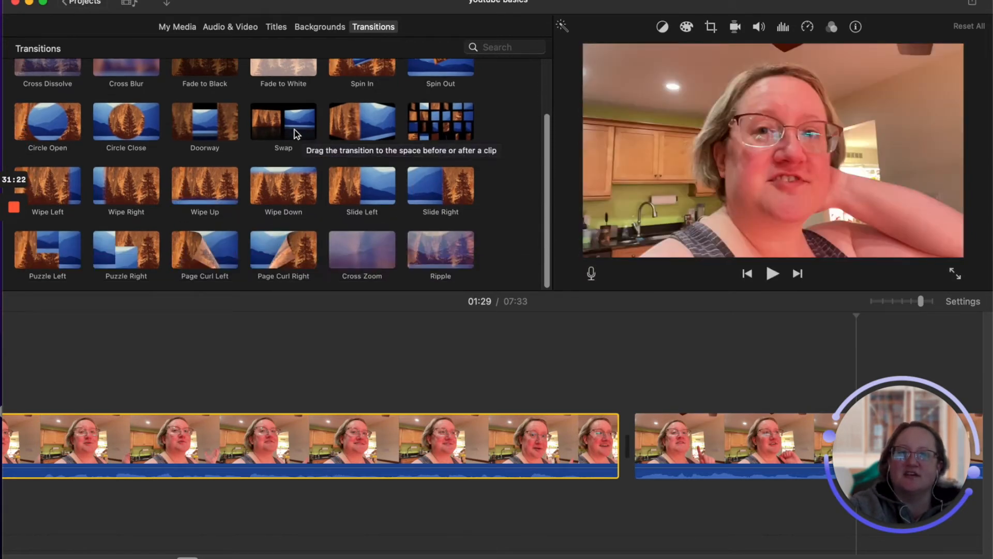
left_click_drag(272, 124, 583, 448)
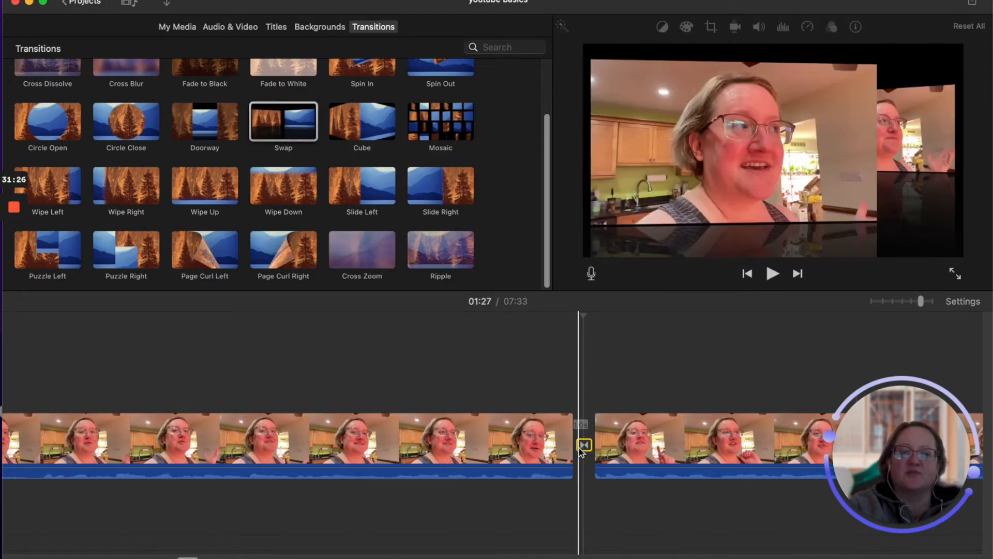
Play the footage from about 01:25 through the Swap transition and on to 01:37
left_click(482, 442)
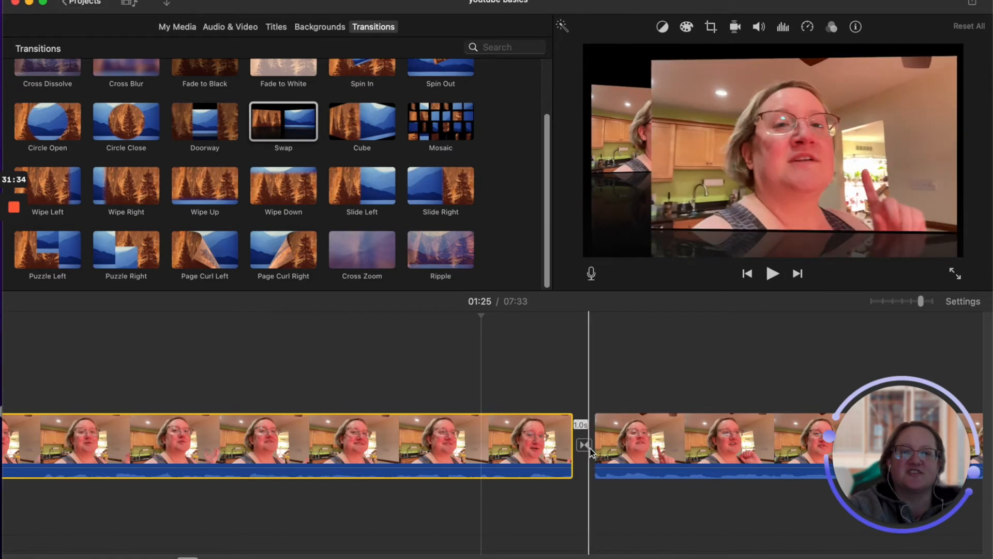
scroll(216, 133, "up", 3)
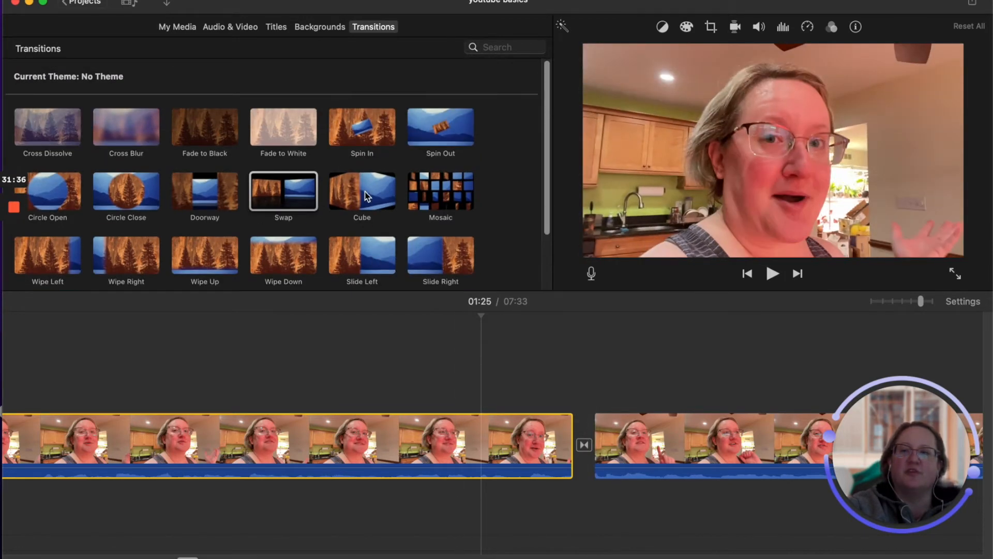
scroll(206, 178, "down", 3)
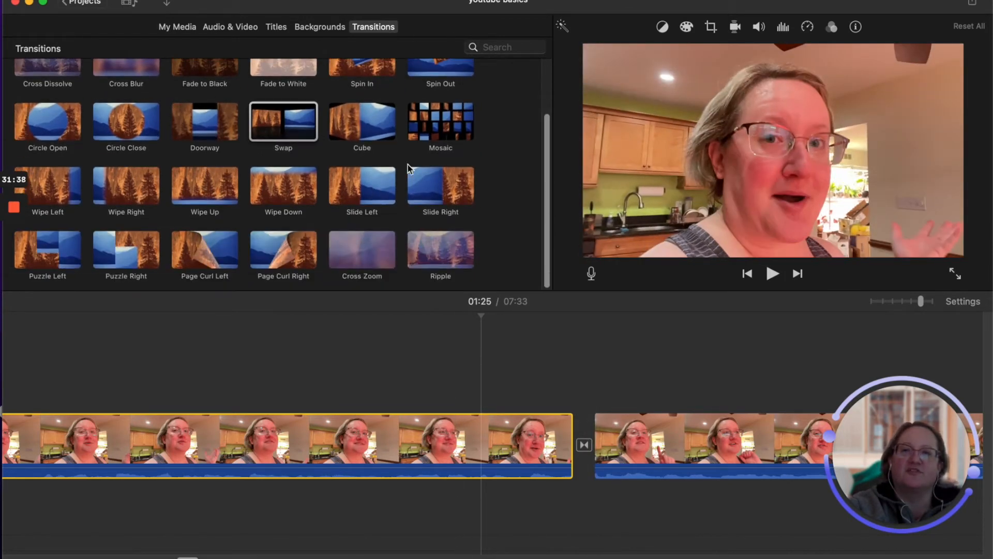
left_click(506, 379)
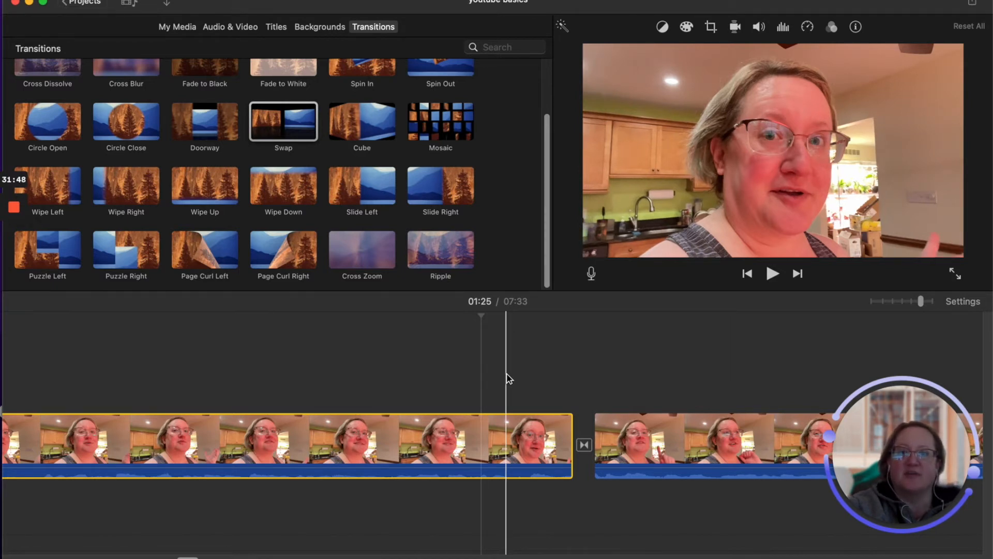
left_click(773, 274)
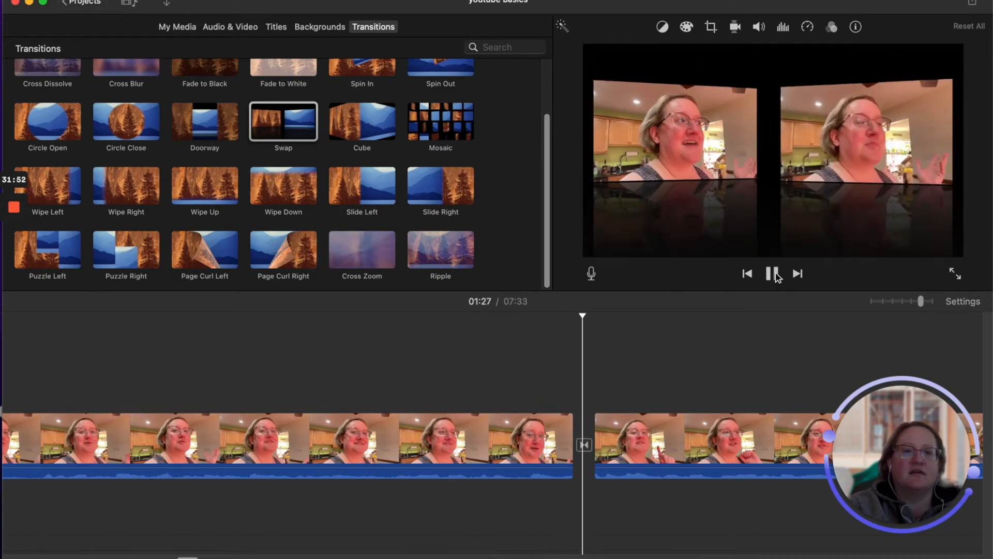
left_click(772, 274)
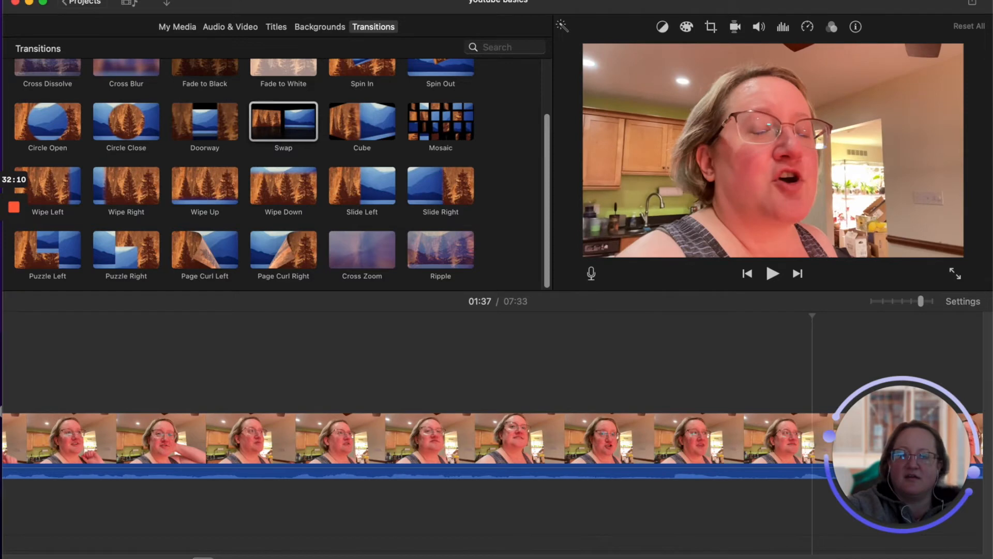
Split the clip twice around 01:36 and delete the 0.6-second segment between the splits
scroll(362, 466, "right", 5)
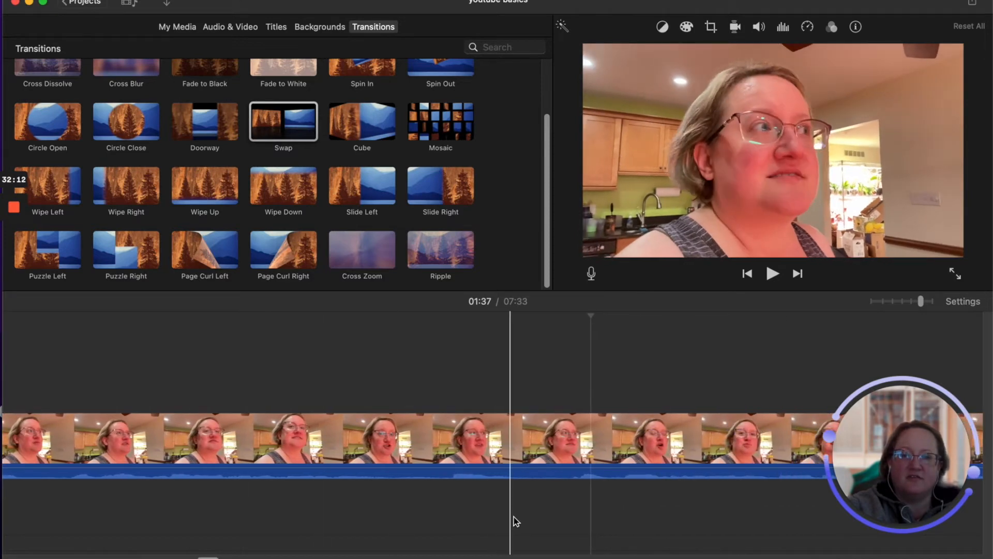
key("super+b")
key("super+b")
left_click(555, 450)
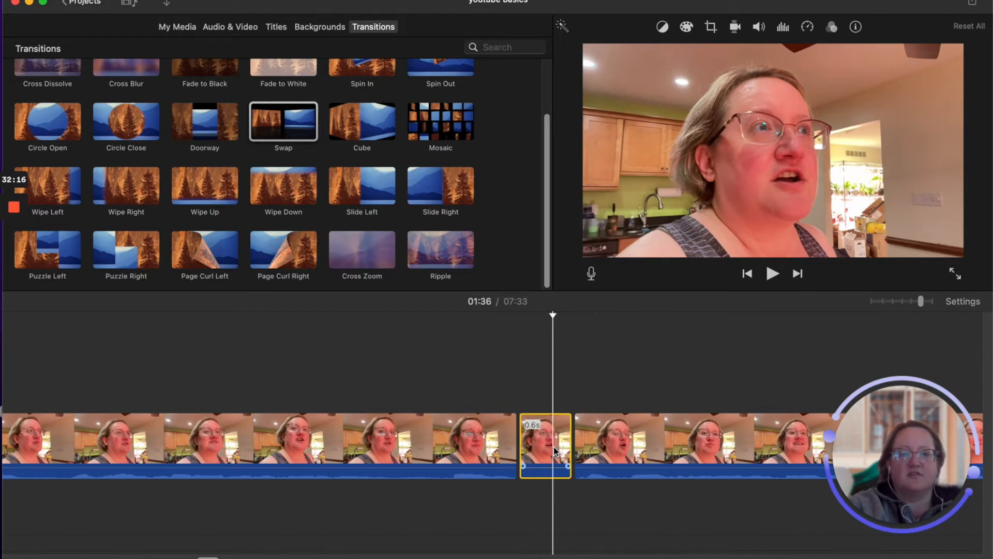
key("Delete")
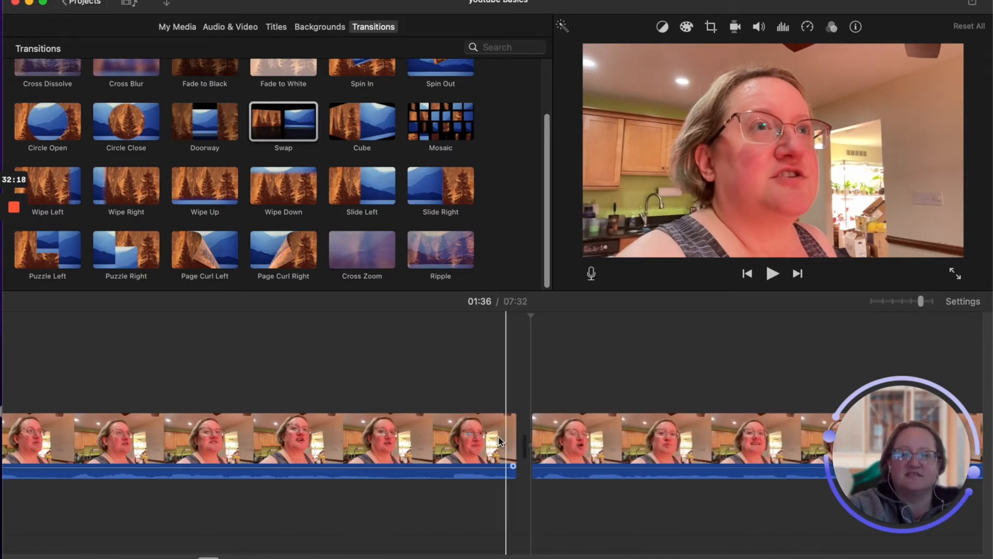
Play across the join near 01:36, and continue playback from 01:37 to look for the next section to cut
left_click(374, 437)
left_click(773, 274)
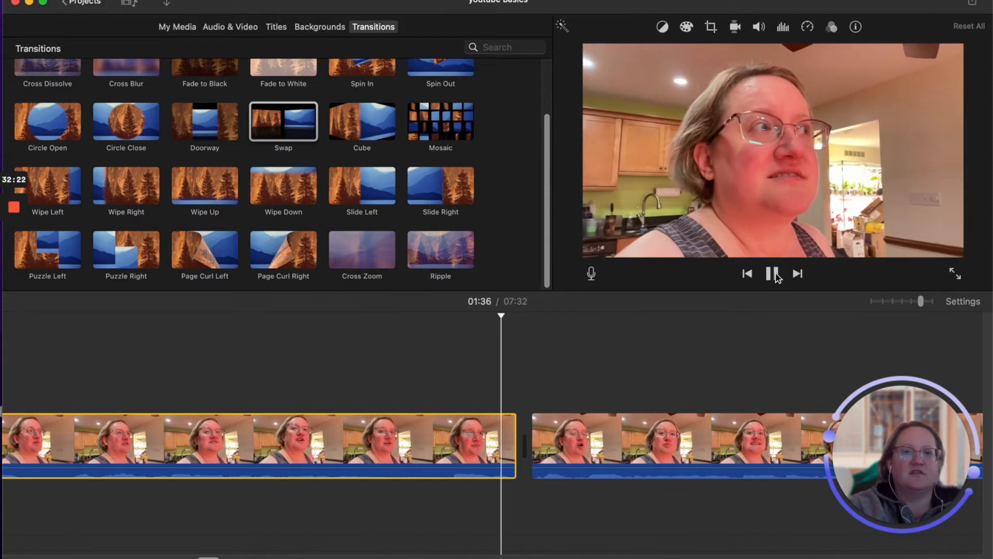
left_click(773, 274)
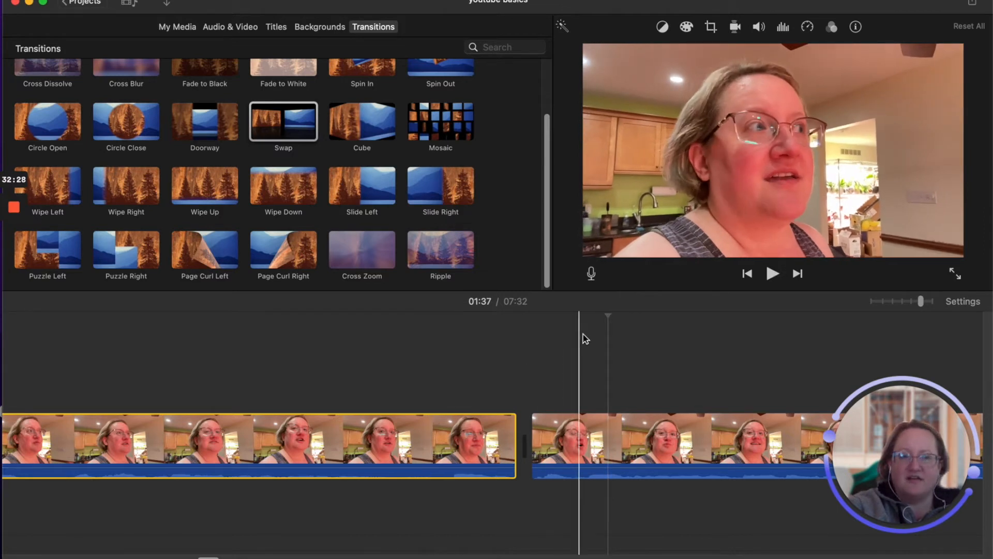
left_click(772, 270)
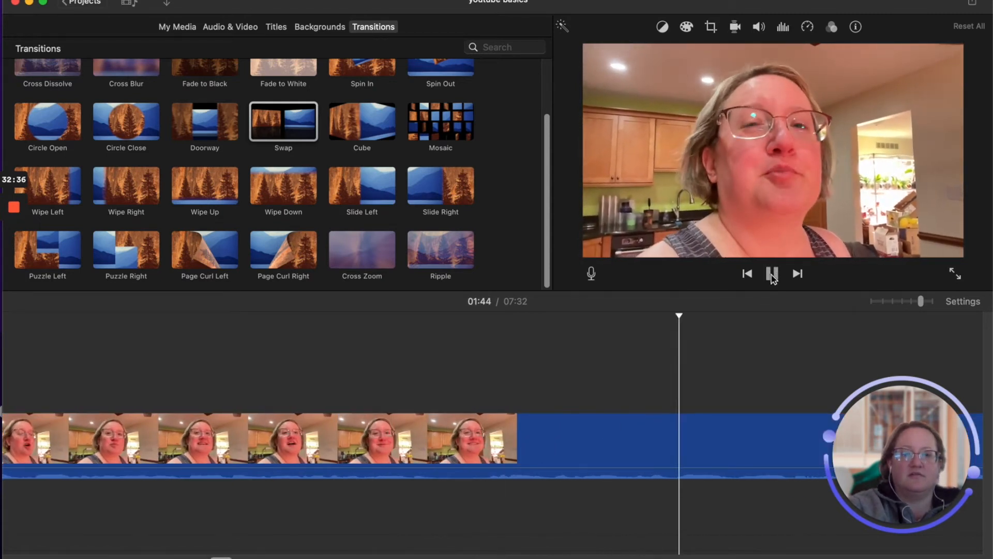
key("space")
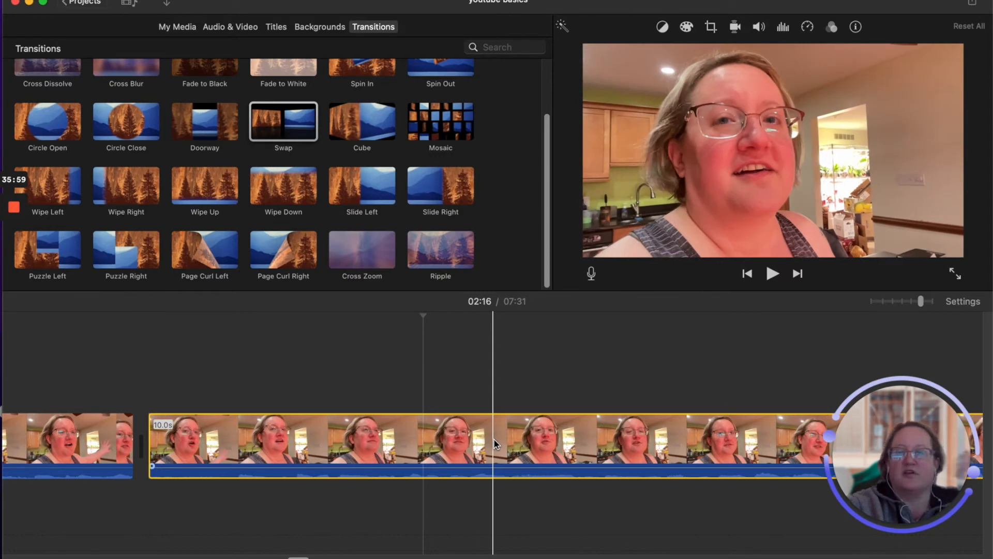
Delete the selected 10-second segment after the cut near 02:13 and play across the new join from 02:12
key("Delete")
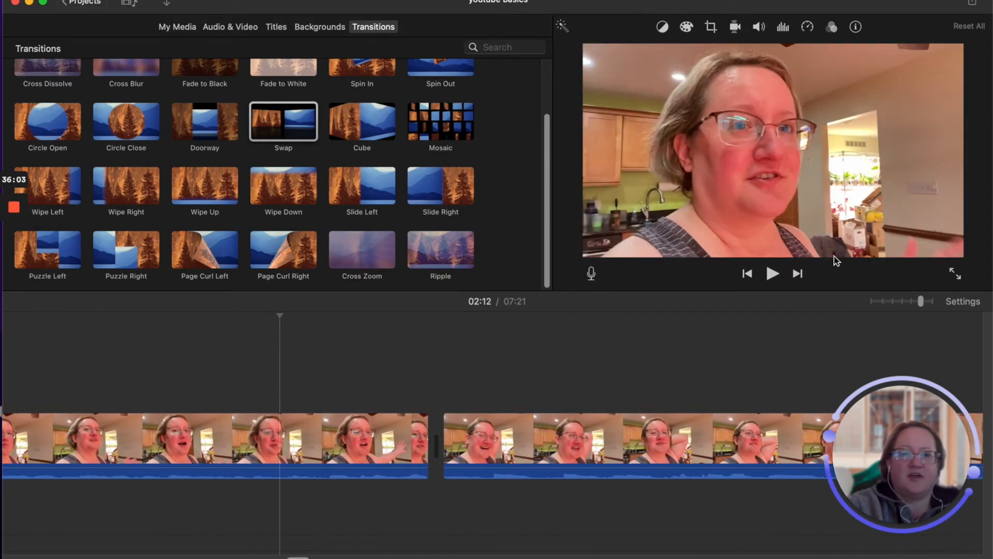
left_click(771, 275)
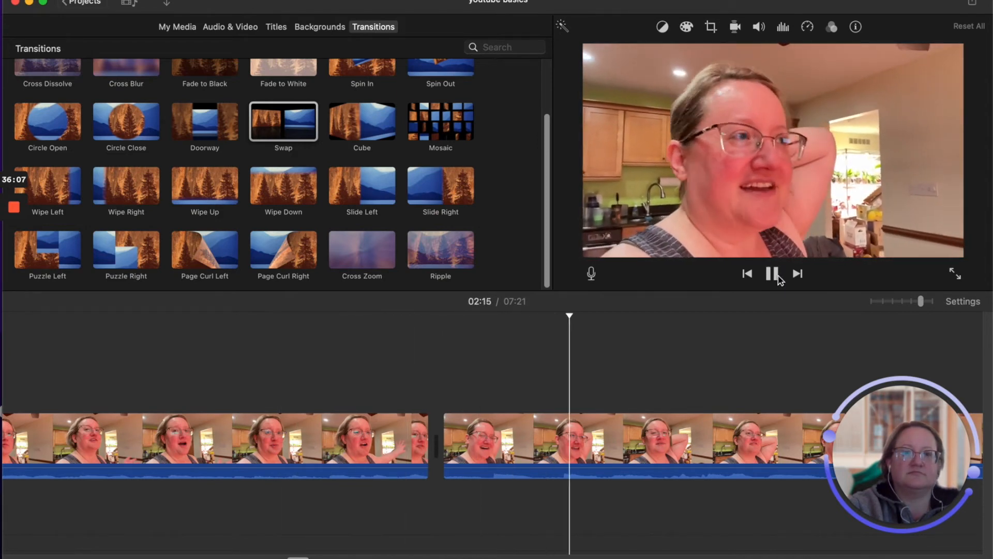
left_click(773, 275)
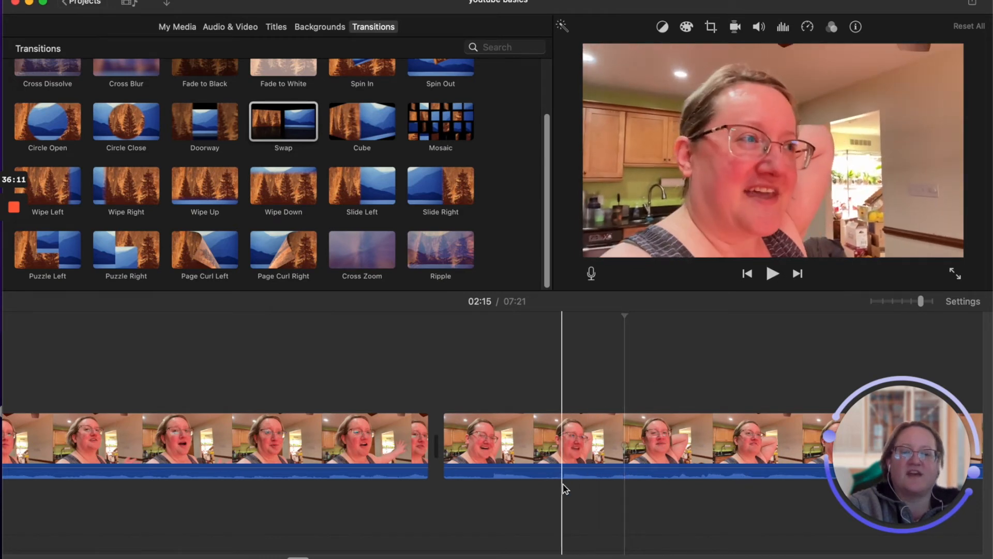
Split the clip at about 02:15 and delete the 1.3-second segment before the split
key("super+b")
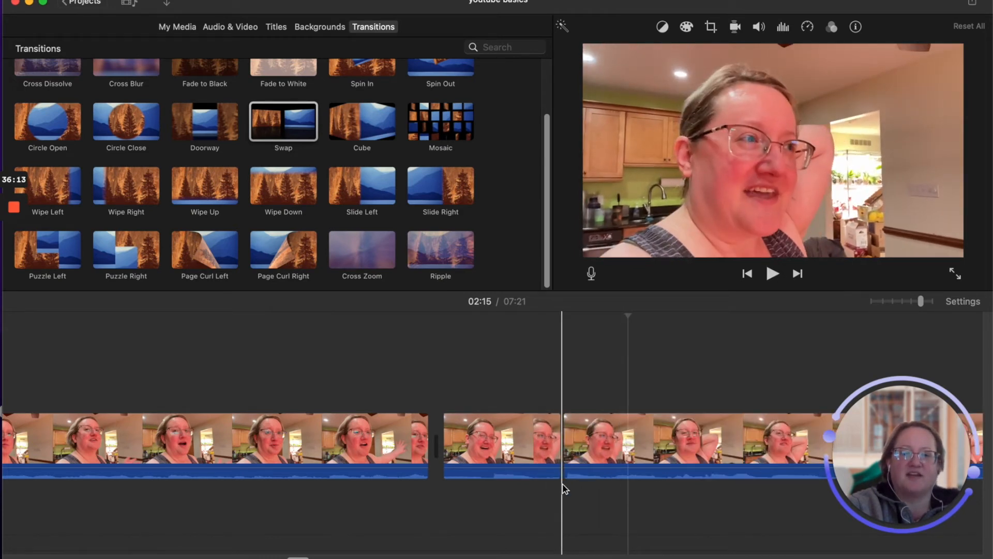
left_click(498, 454)
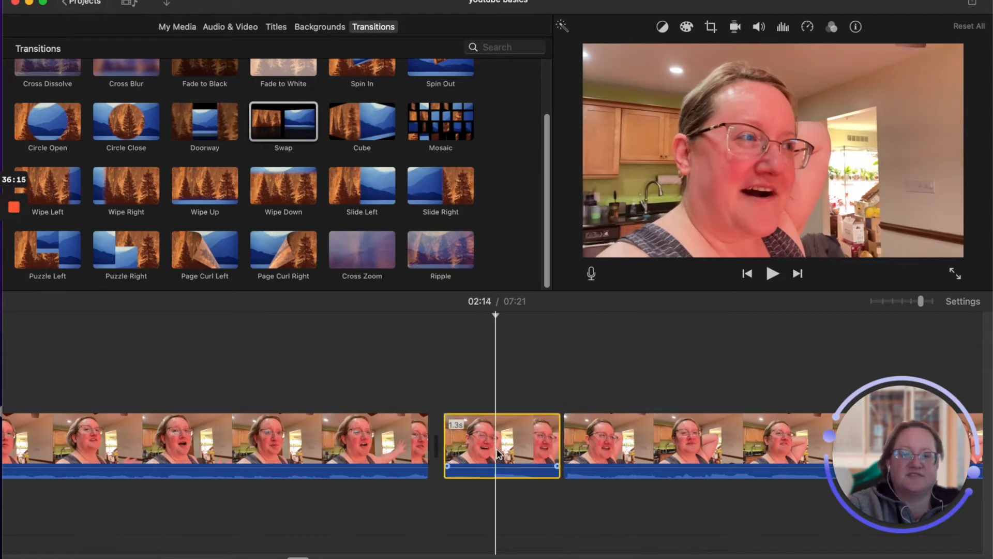
key("BackSpace")
Play across the new join from about 02:13 to 02:14 to check how it runs
left_click(373, 488)
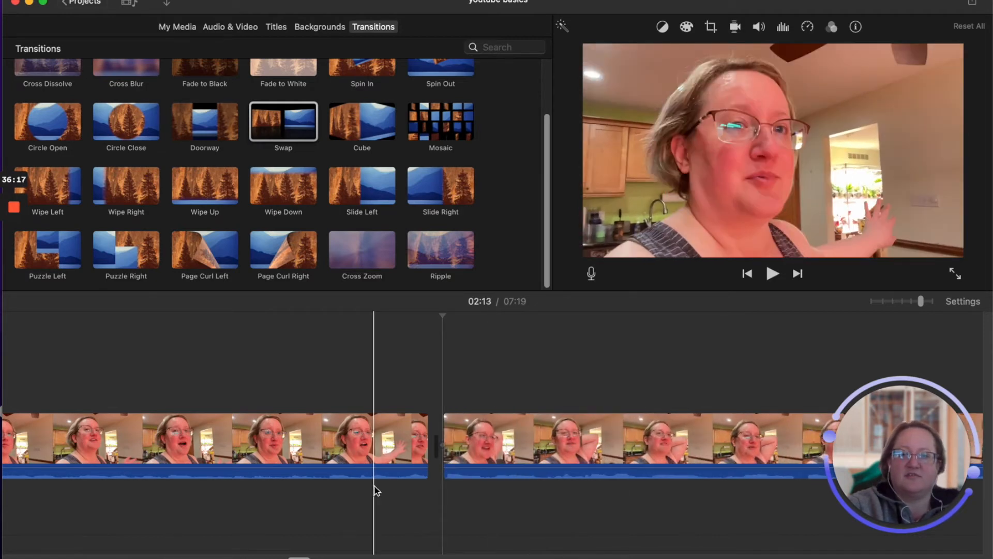
left_click(769, 270)
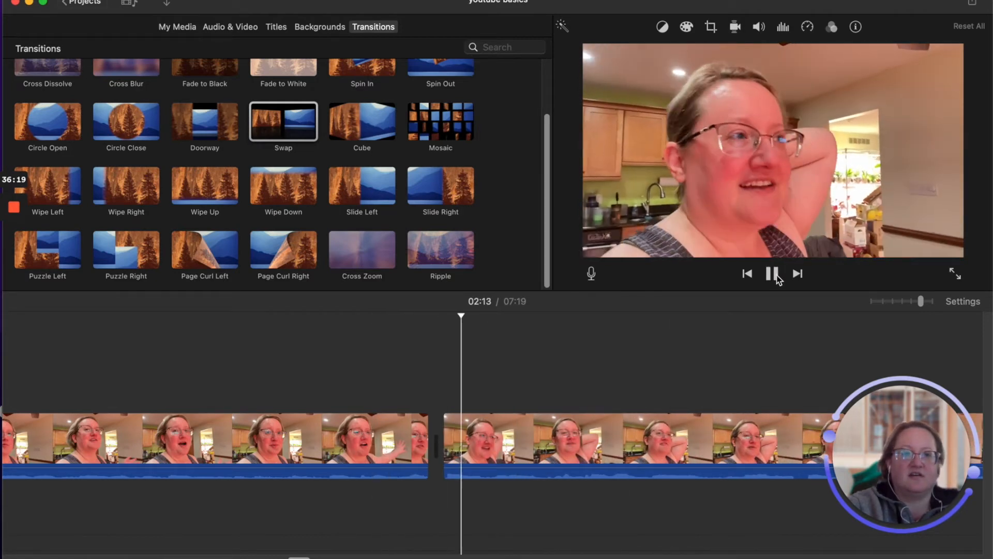
left_click(777, 276)
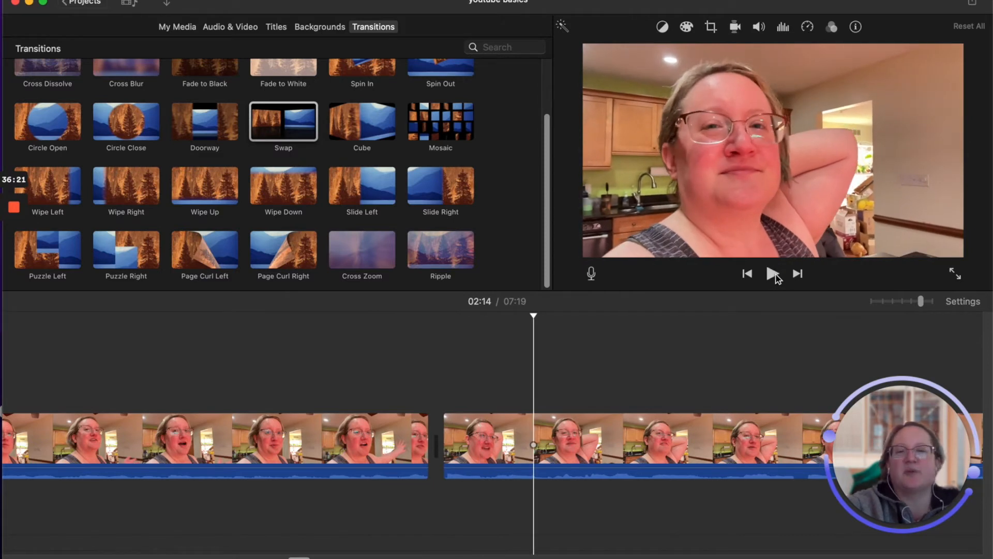
scroll(287, 120, "up", 3)
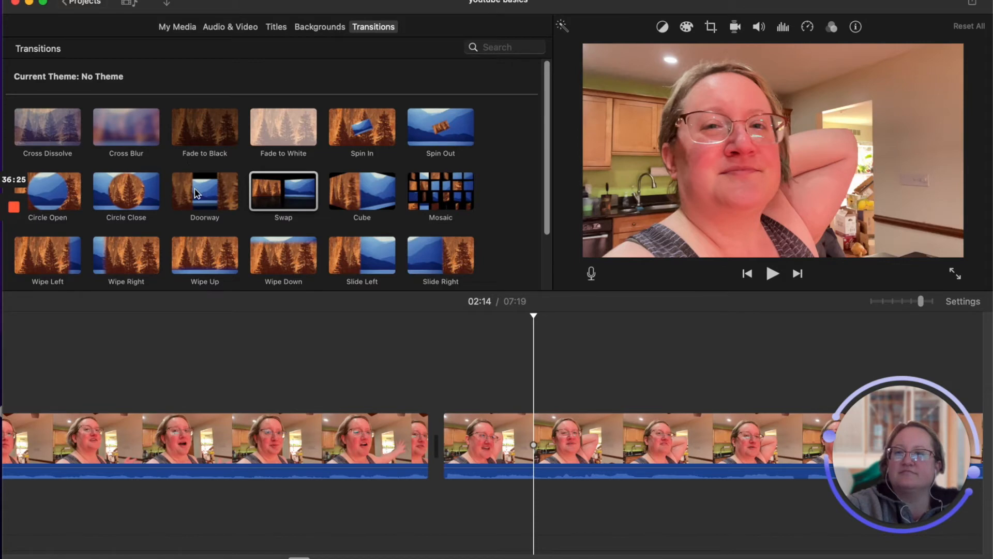
Add a Doorway transition at the cut near 02:13 and play across the join from 02:12
left_click_drag(201, 196, 394, 444)
left_click(327, 445)
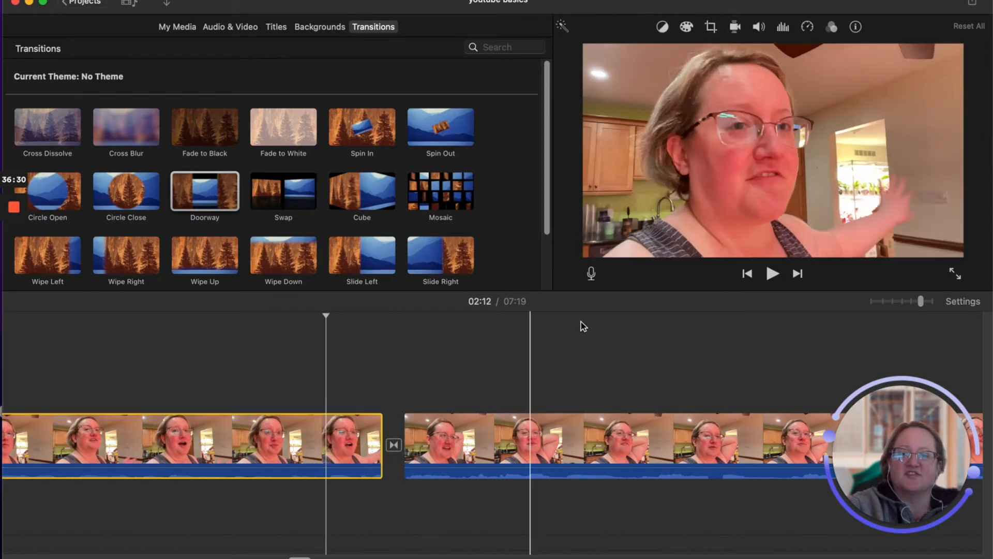
left_click(773, 274)
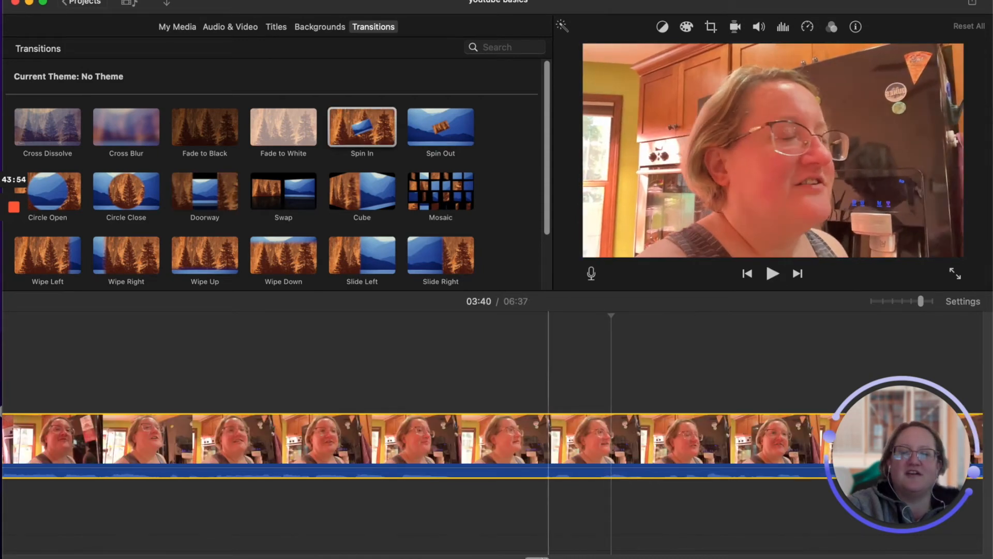
Place a Pull Focus title above the clip, starting at about 03:32
left_click_drag(539, 557, 524, 557)
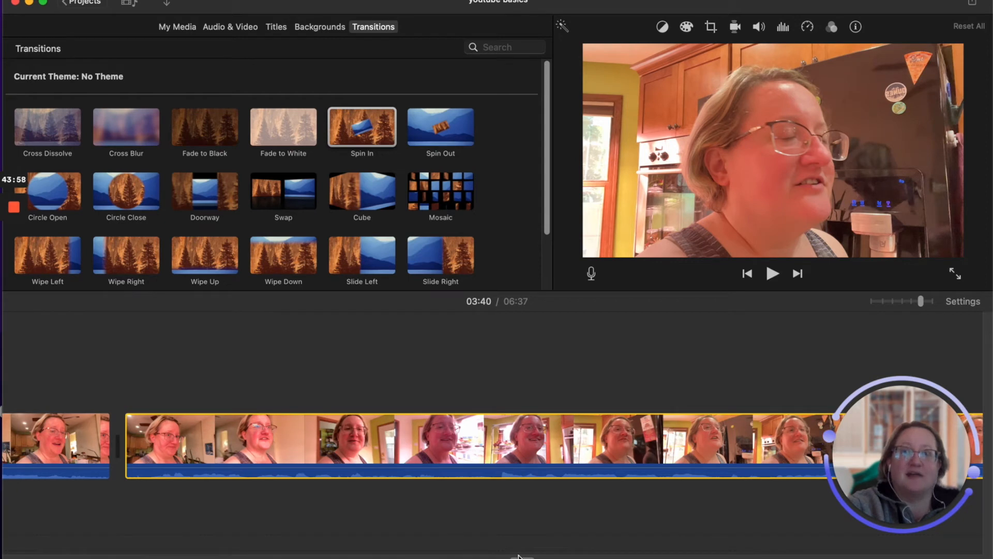
left_click(278, 28)
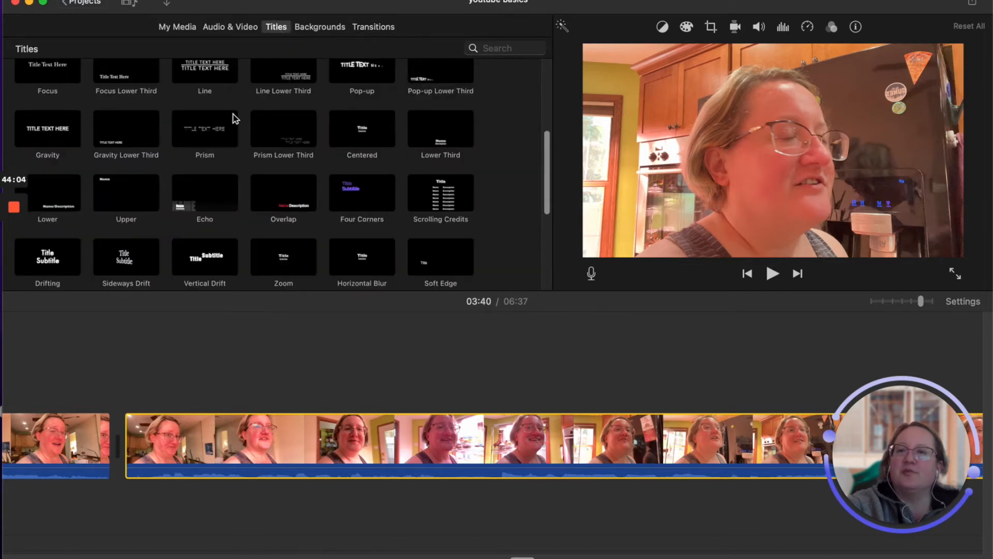
scroll(232, 116, "down", 5)
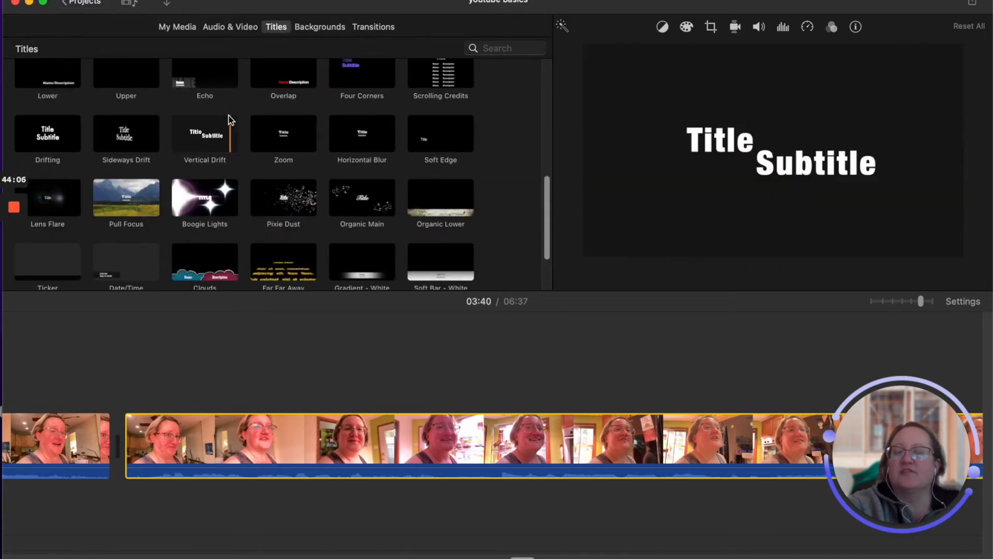
scroll(229, 116, "down", 1)
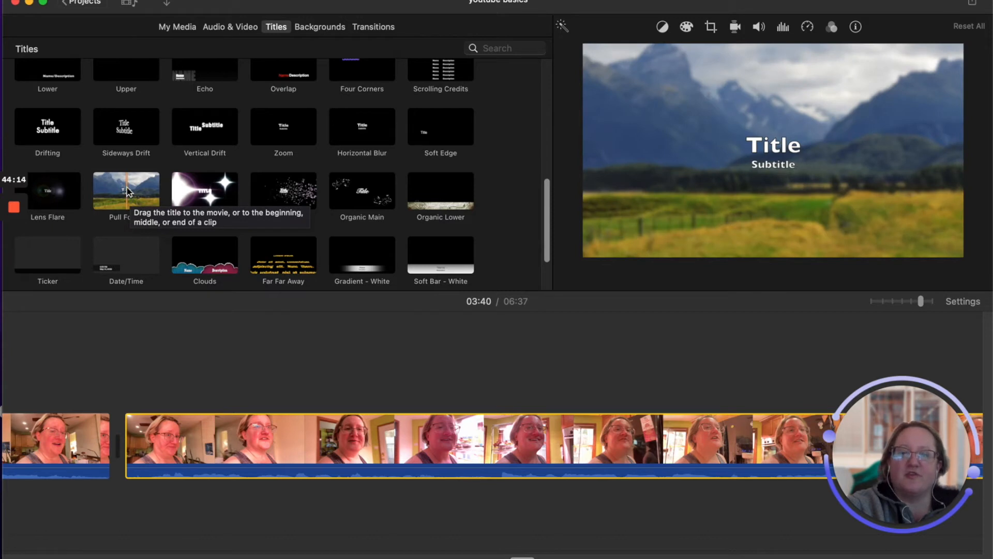
left_click_drag(127, 192, 453, 399)
left_click(452, 400)
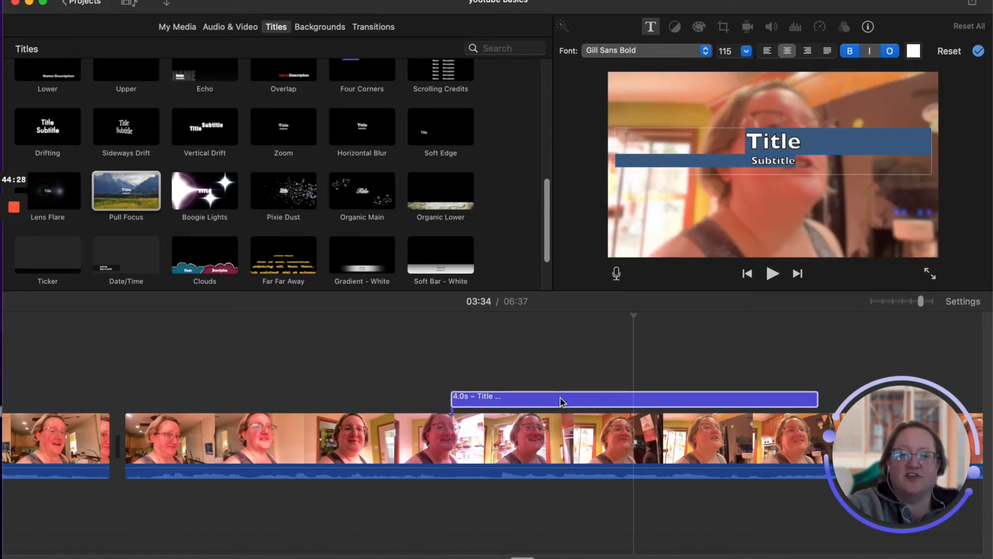
Nudge the Pull Focus title slightly later and shorten it to 1.9 seconds
mouse_move(475, 403)
left_mouse_down()
mouse_move(373, 400)
mouse_move(625, 402)
mouse_move(483, 401)
left_mouse_up()
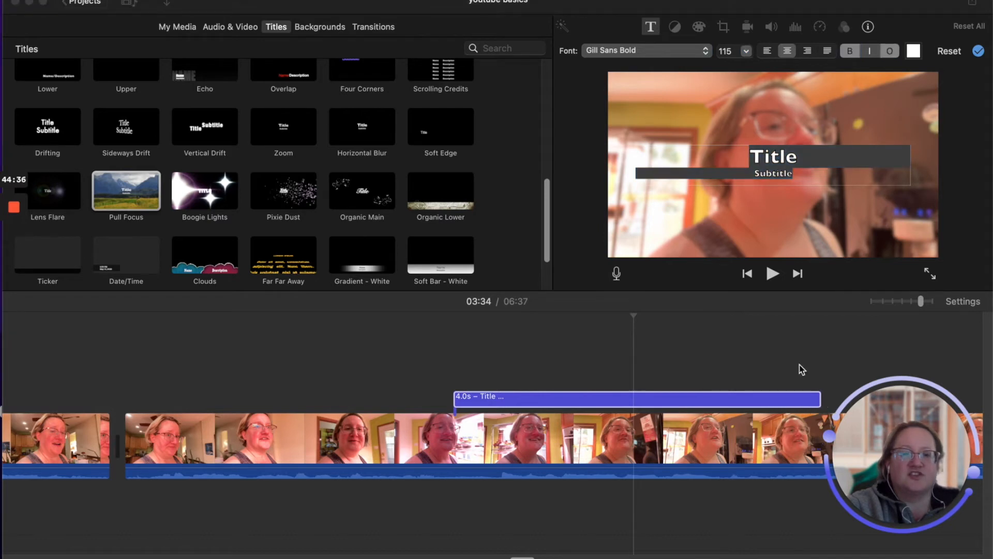
left_click(793, 405)
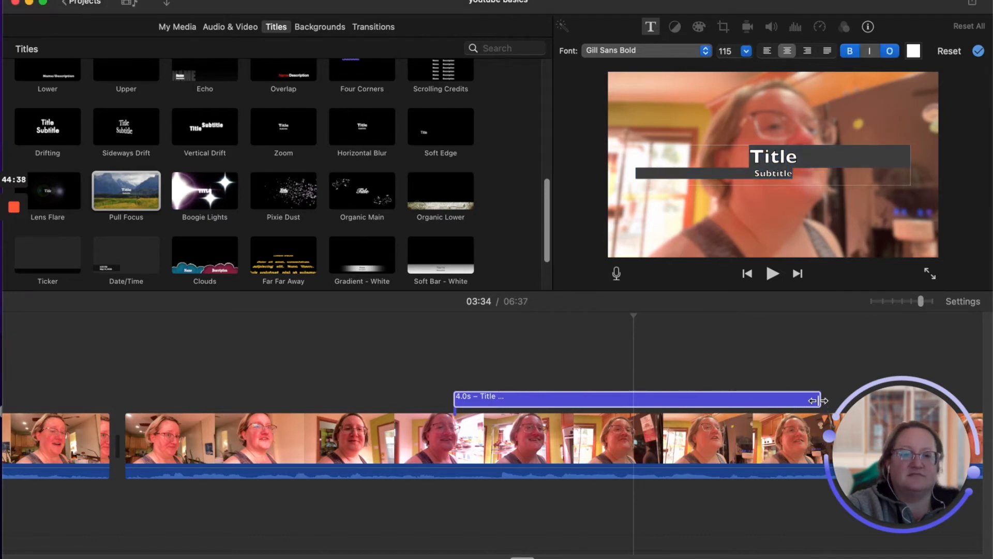
left_click(813, 401)
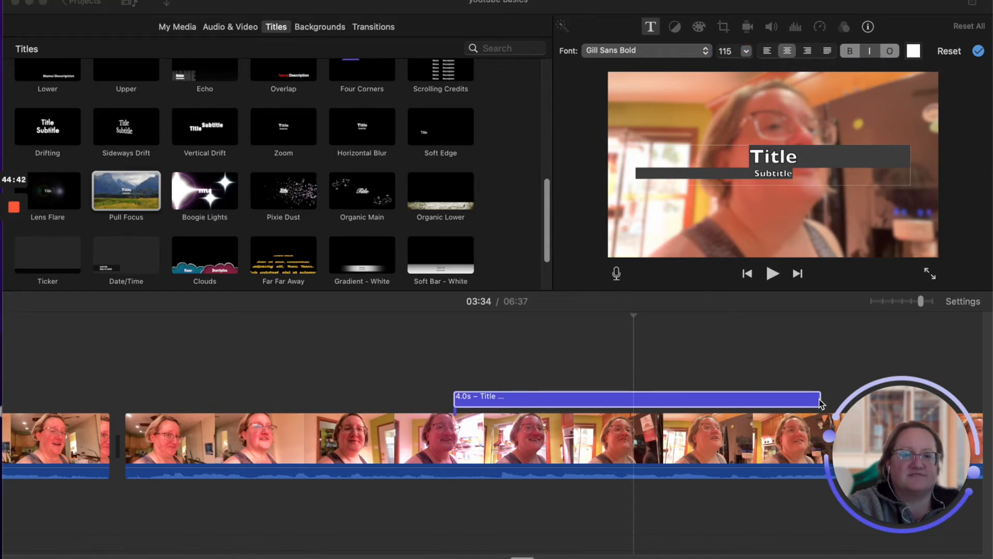
left_click(820, 403)
left_click_drag(820, 403, 742, 400)
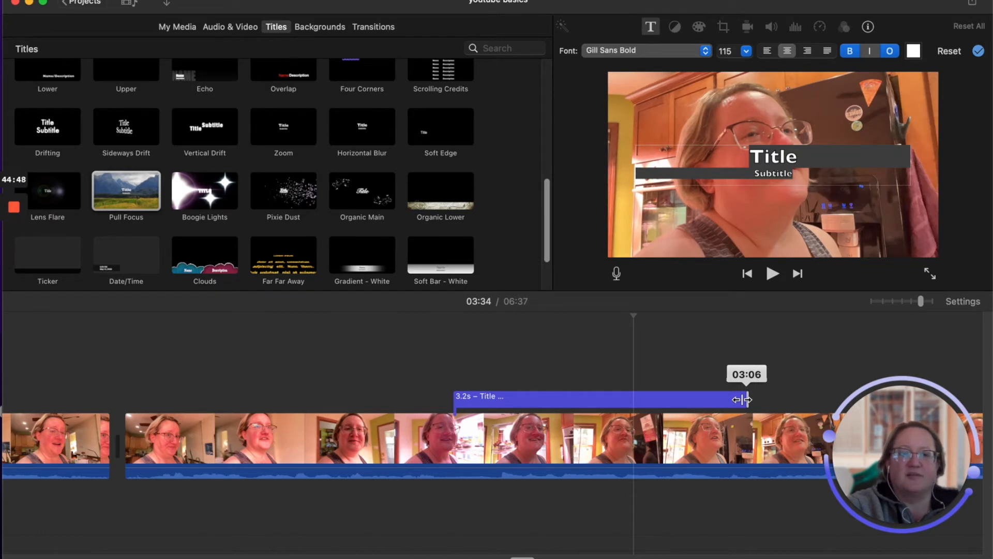
left_click_drag(742, 399, 627, 402)
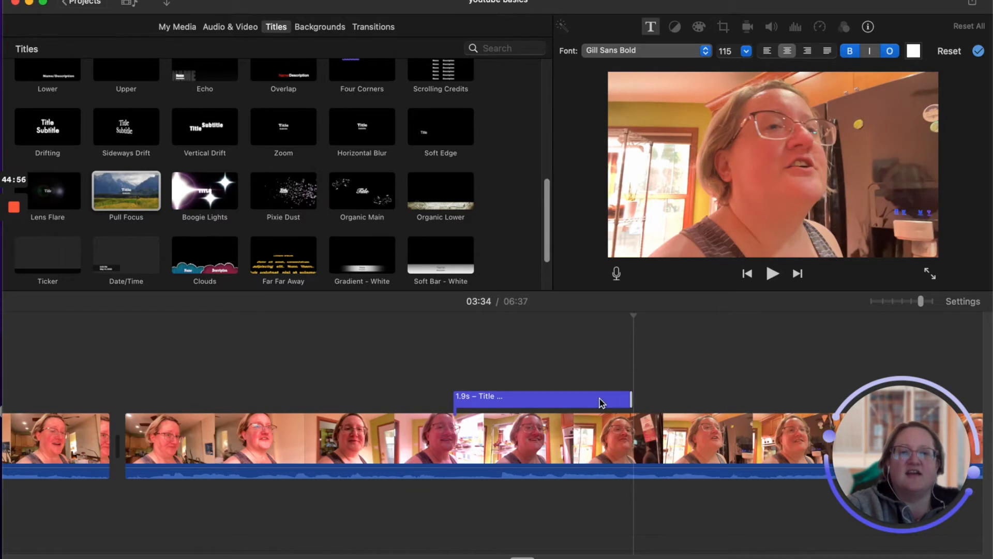
Play the footage from 03:30 through the title to see how it appears over the clip
left_click(525, 402)
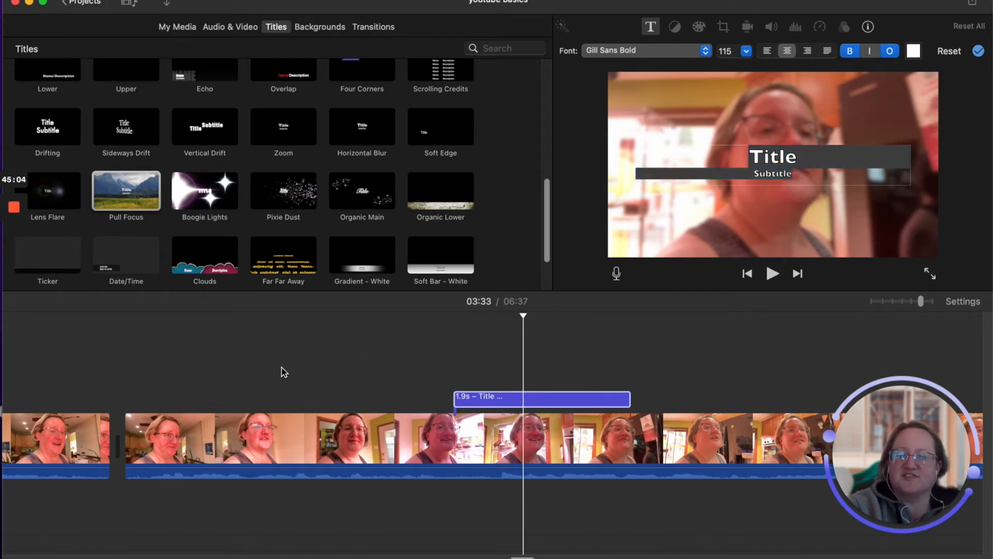
left_click(231, 384)
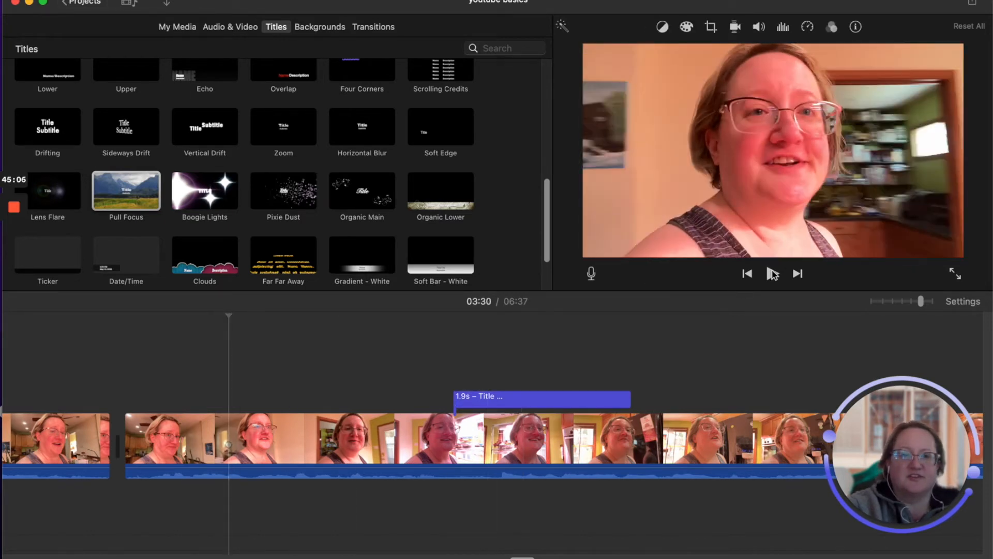
left_click(773, 274)
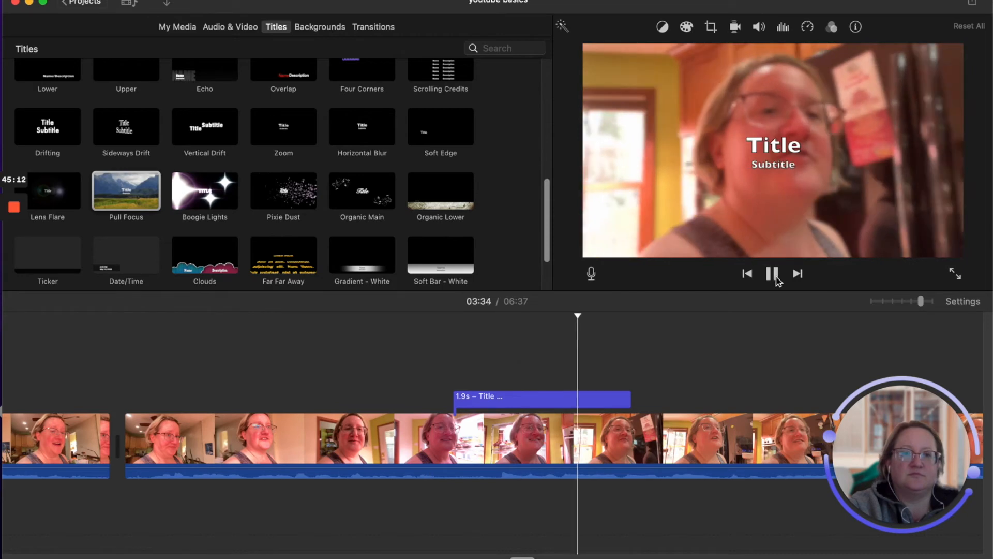
left_click(773, 274)
Move the 1.9-second title later on the timeline so it starts at about 03:36
scroll(552, 538, "right", 5)
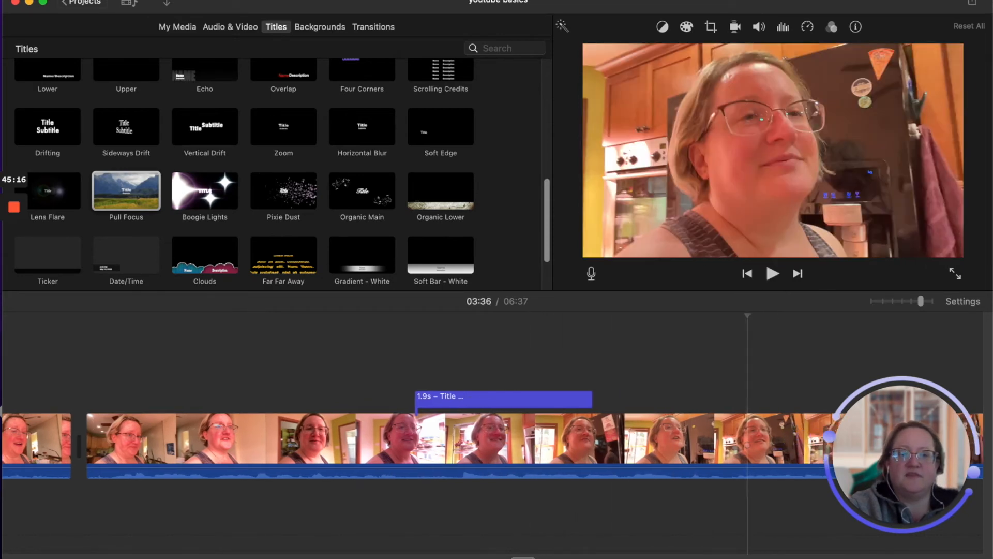
scroll(349, 421, "right", 3)
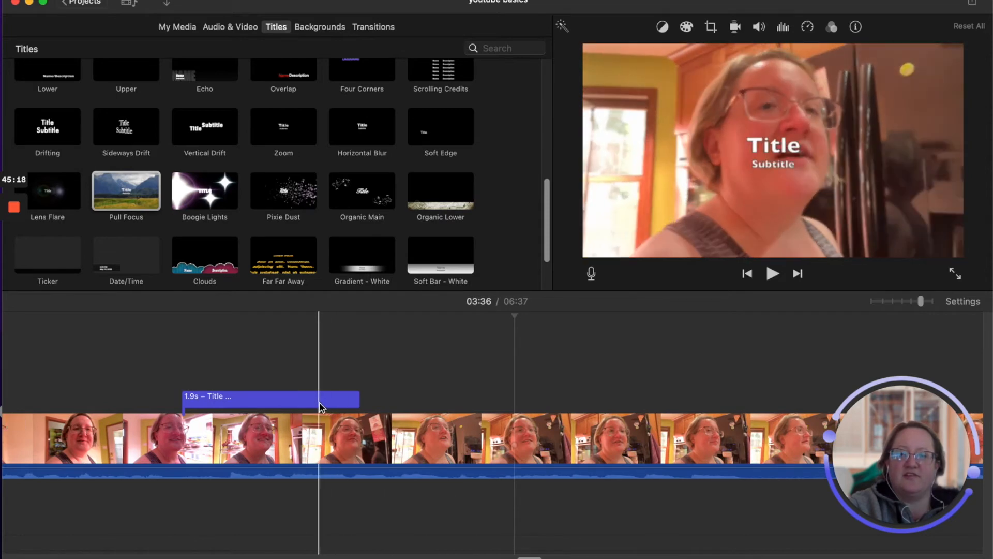
left_click(325, 402)
left_click_drag(325, 402, 643, 403)
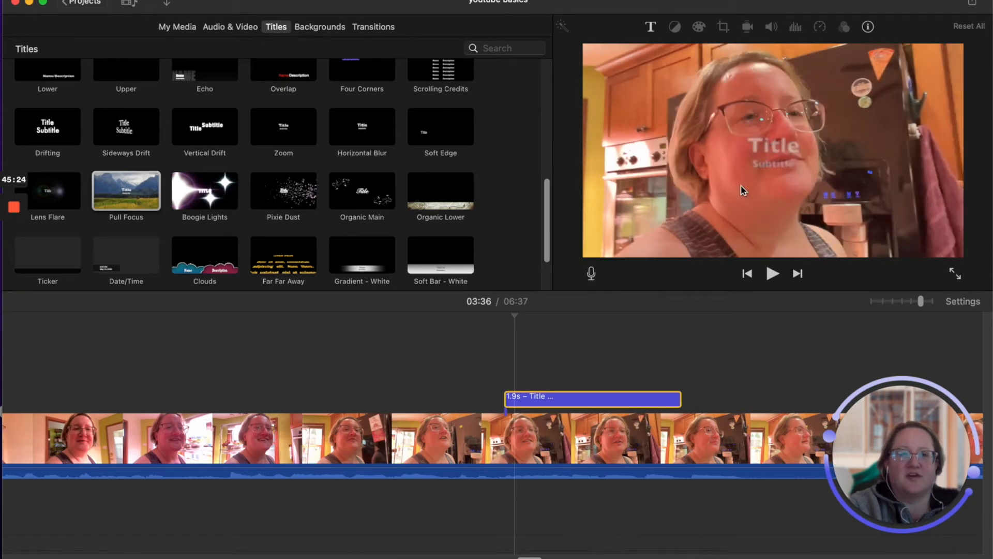
Replace the title and subtitle text with "Going out in your car AND not getting out of your car."
left_click(526, 401)
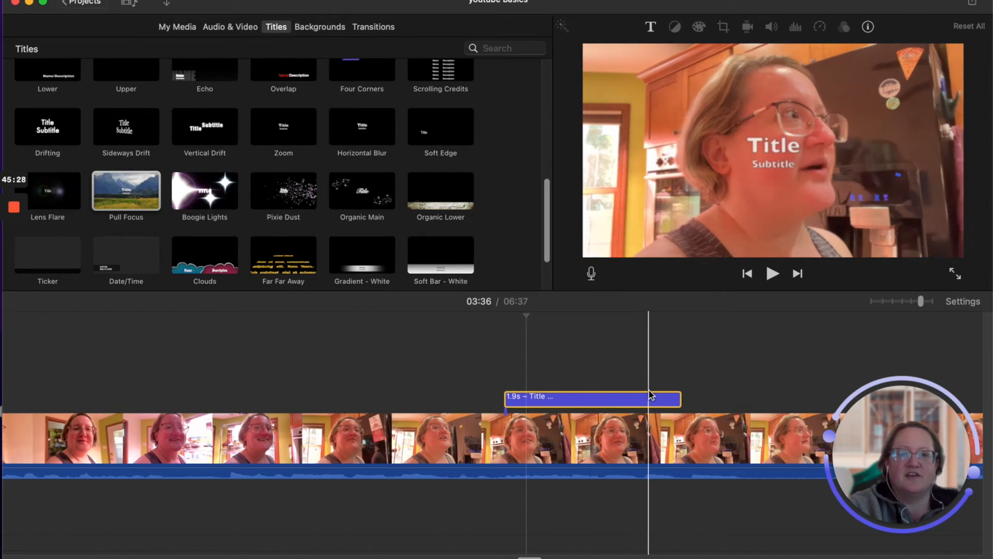
left_click(614, 399)
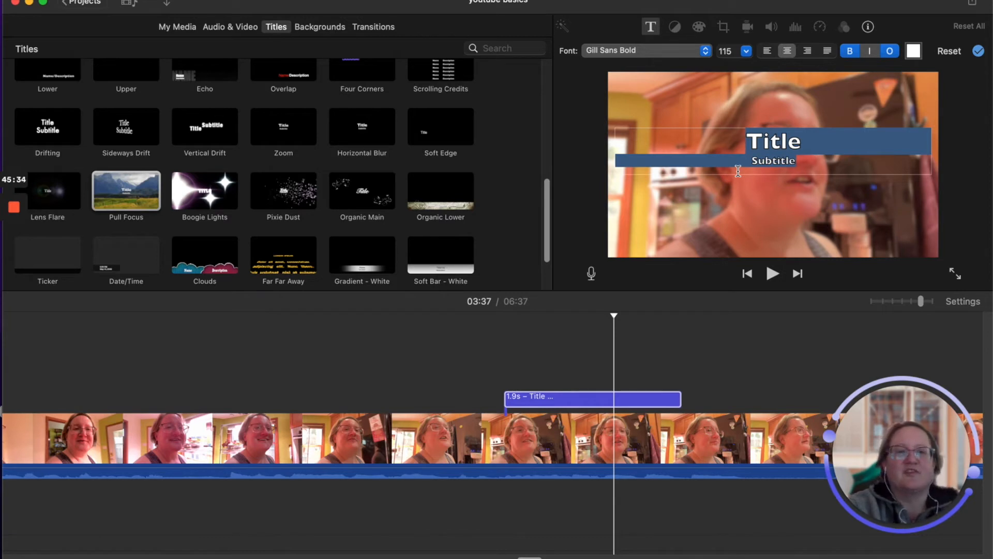
key("BackSpace")
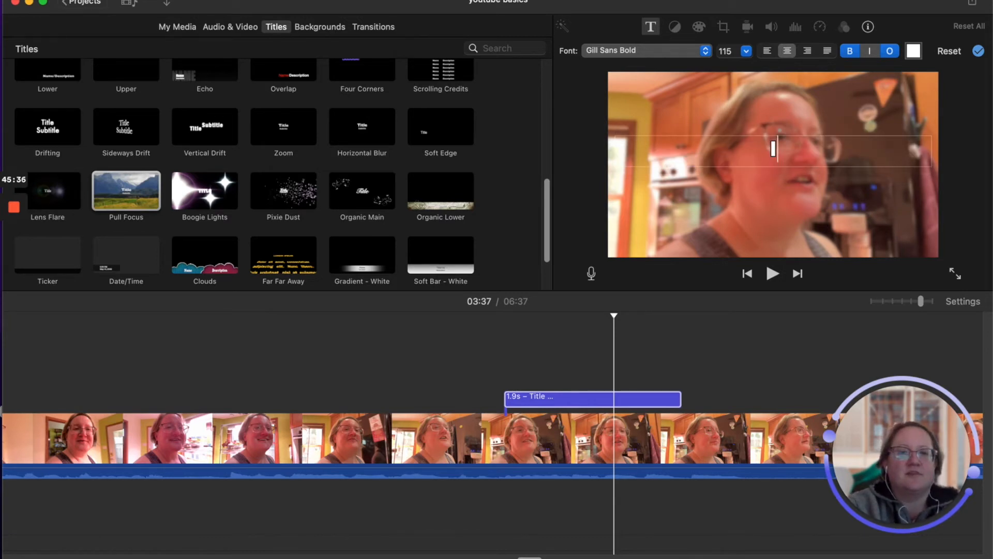
type("Going out in your car")
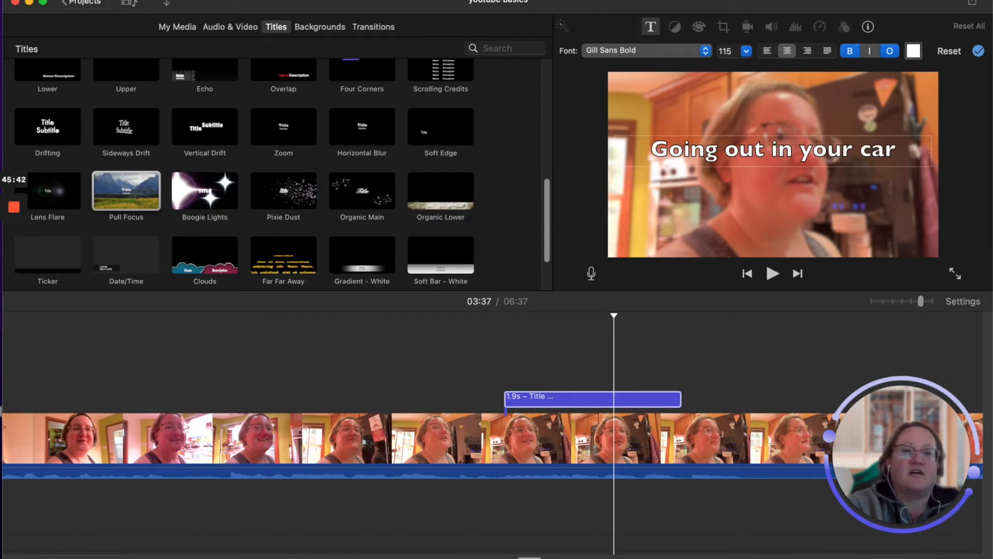
type(" AND")
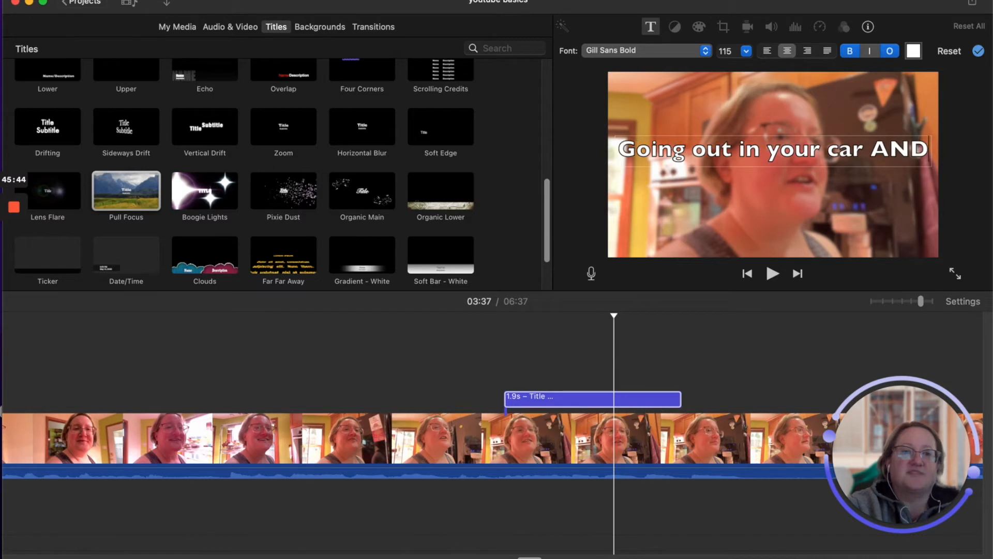
type(" not")
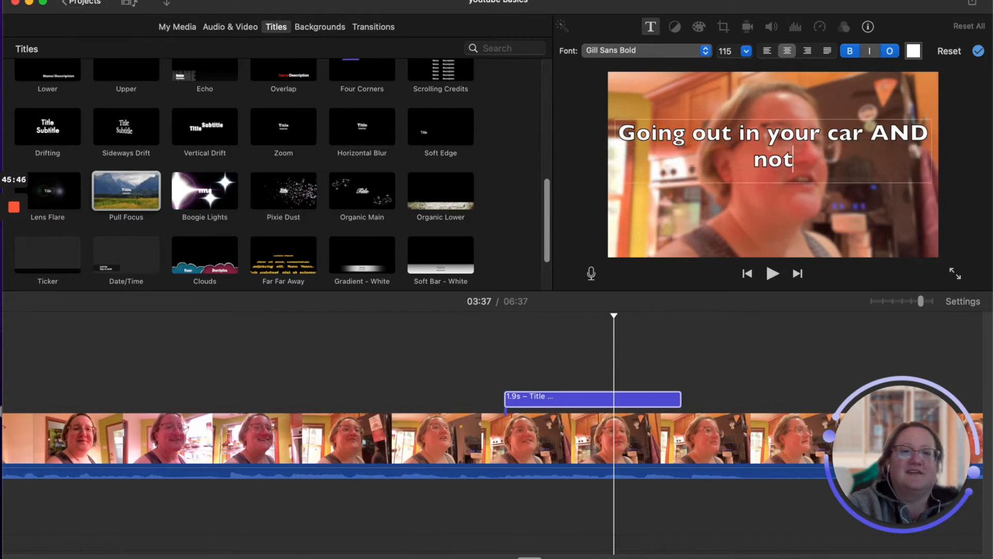
type(" getting")
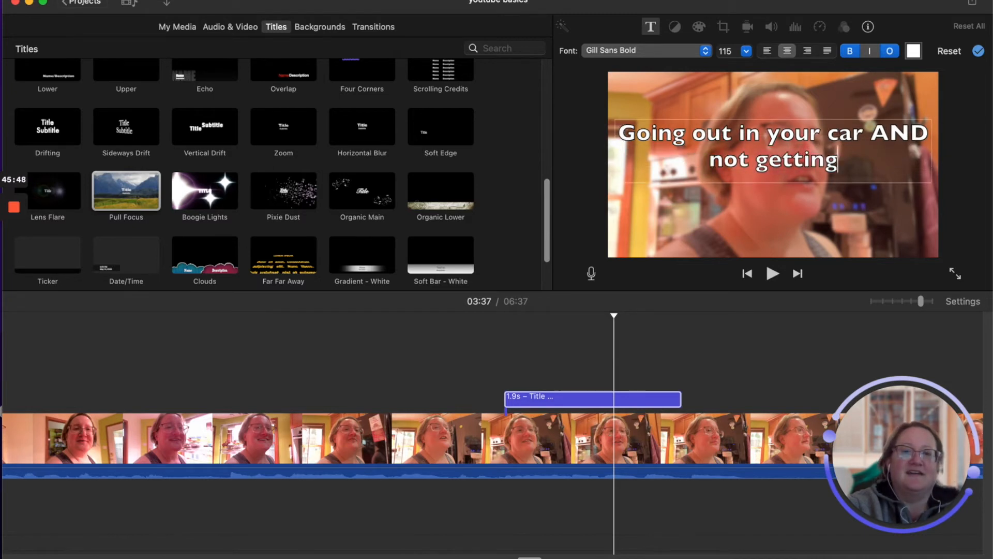
type(" out of yoru")
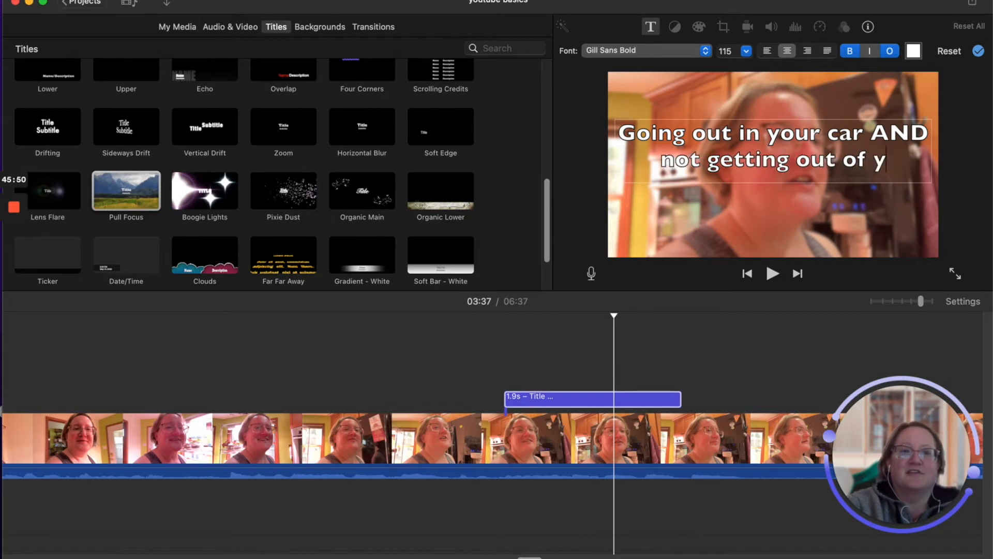
key("BackSpace")
key("BackSpace")
type("ur car")
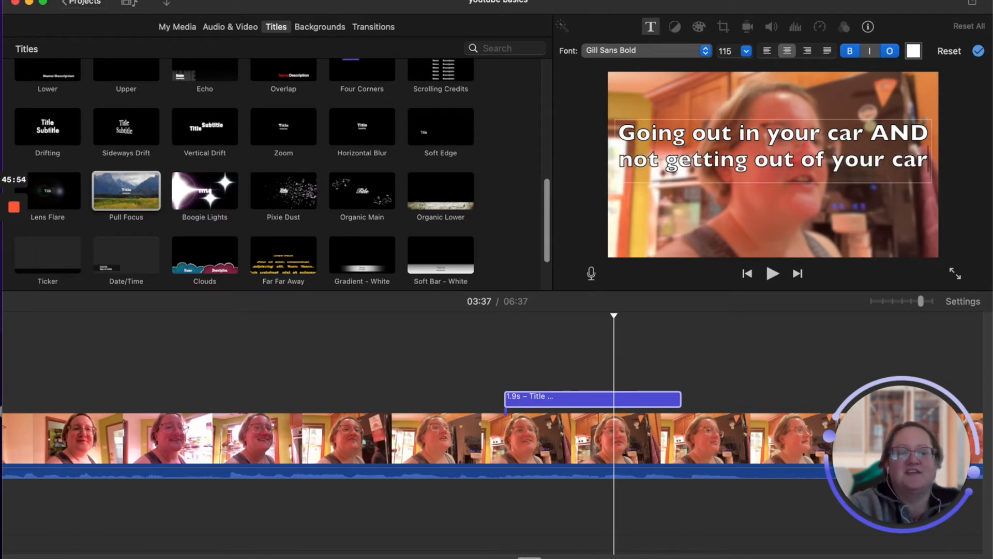
type(".")
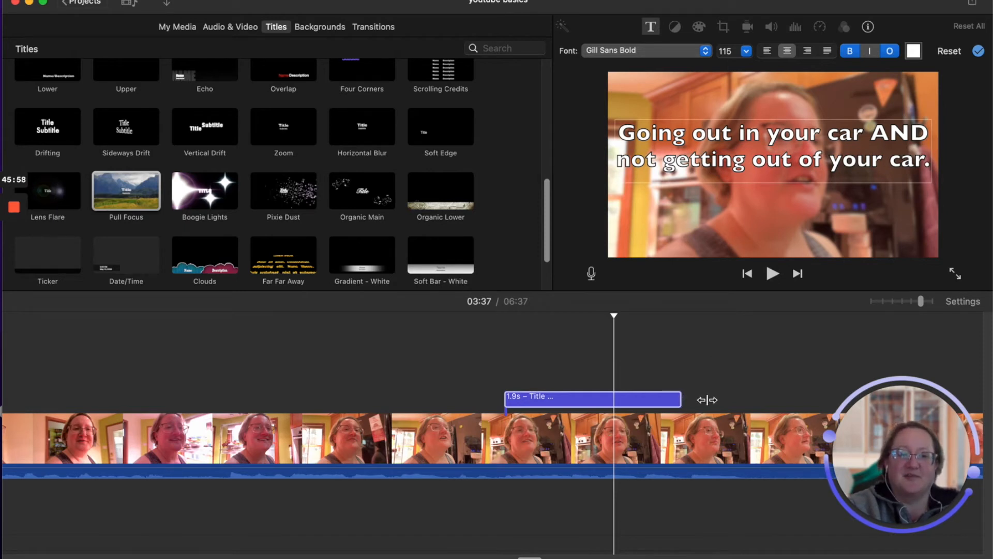
Lengthen the title to 2.5 seconds and play through it from 03:32 to 03:39
left_click(683, 398)
left_click_drag(682, 399, 733, 400)
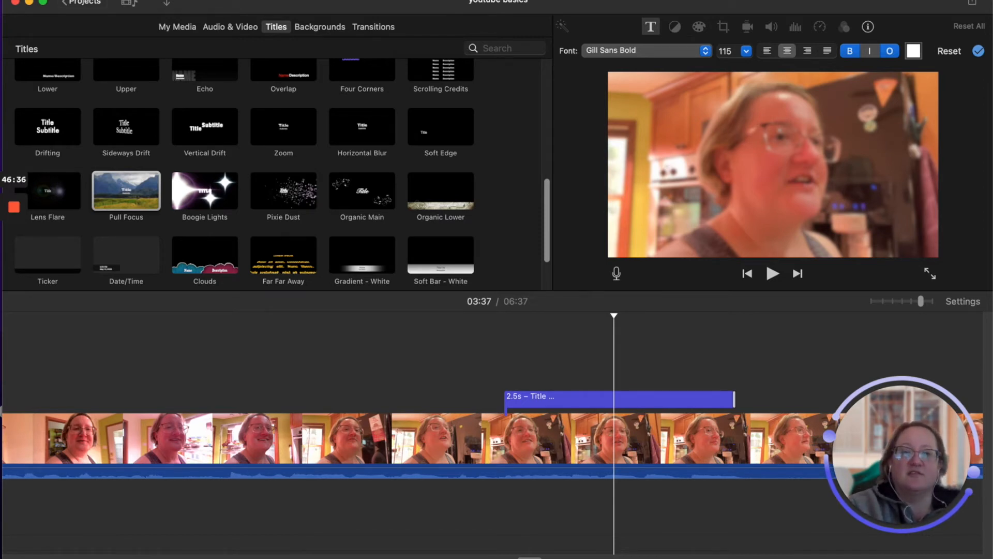
scroll(492, 440, "left", 10)
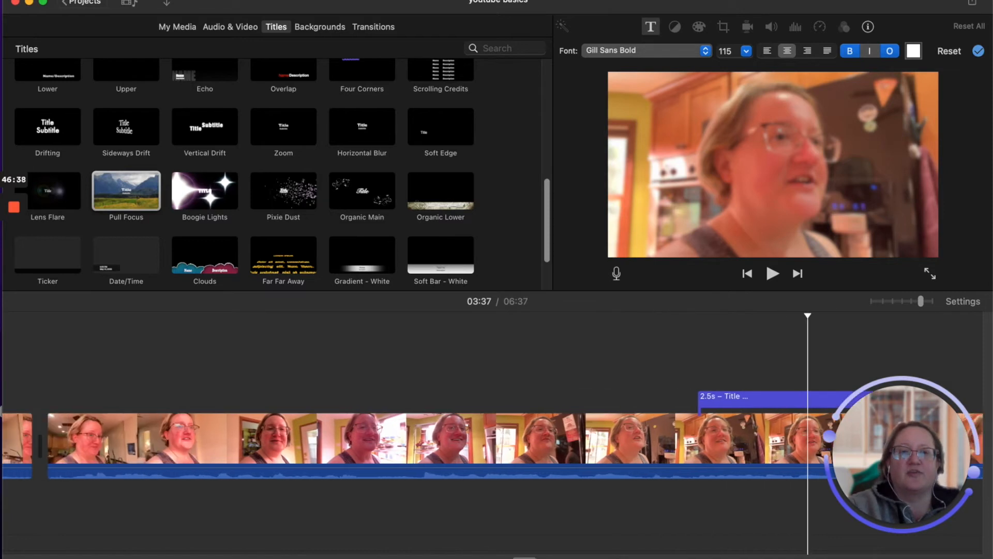
scroll(491, 440, "right", 6)
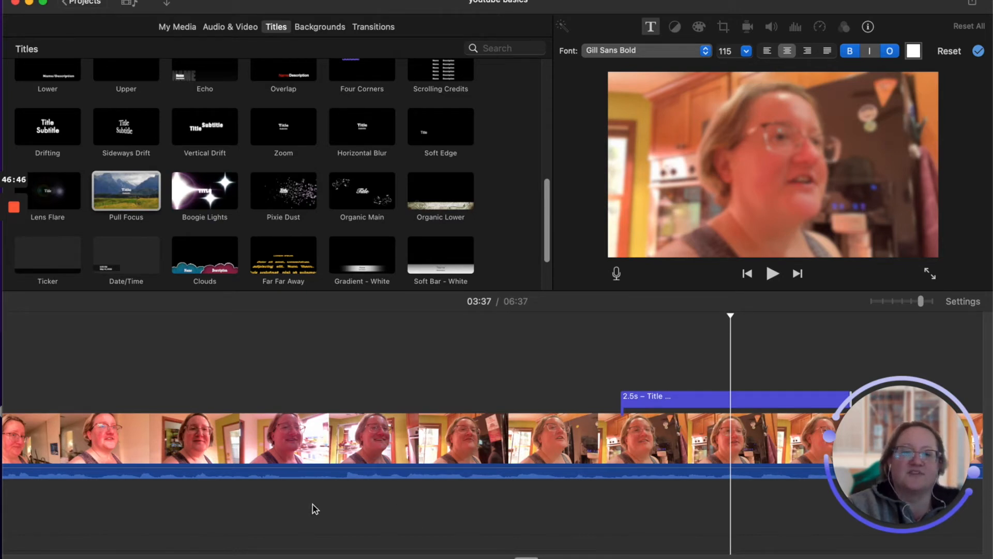
left_click(271, 507)
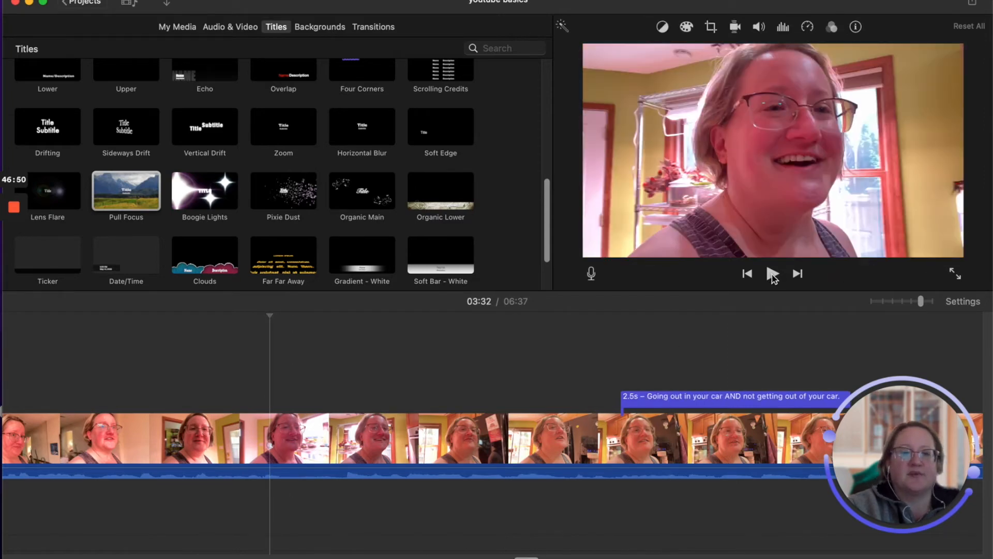
left_click(773, 276)
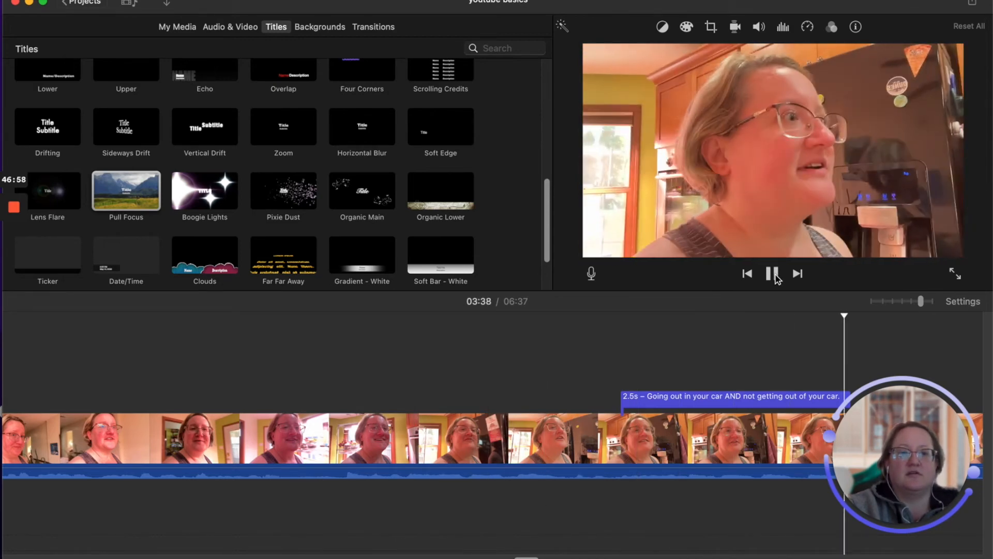
left_click(774, 275)
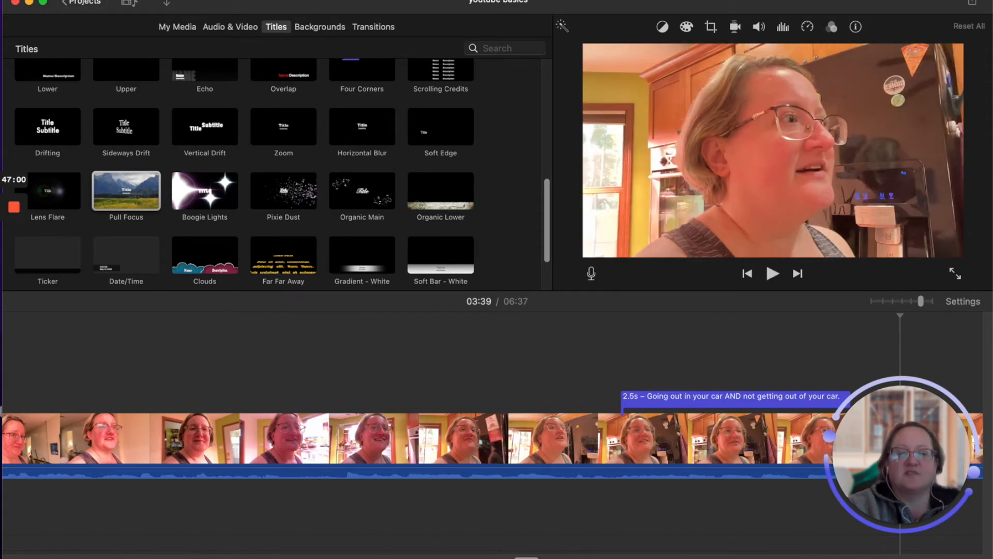
Extend the end of the title so it lasts 2.7 seconds
left_click_drag(520, 557, 530, 558)
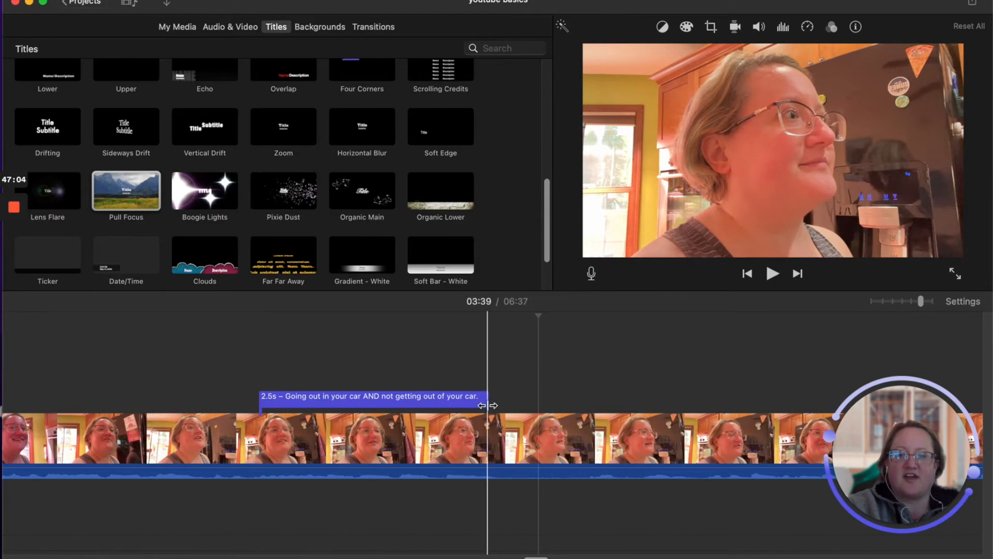
left_click_drag(486, 404, 510, 404)
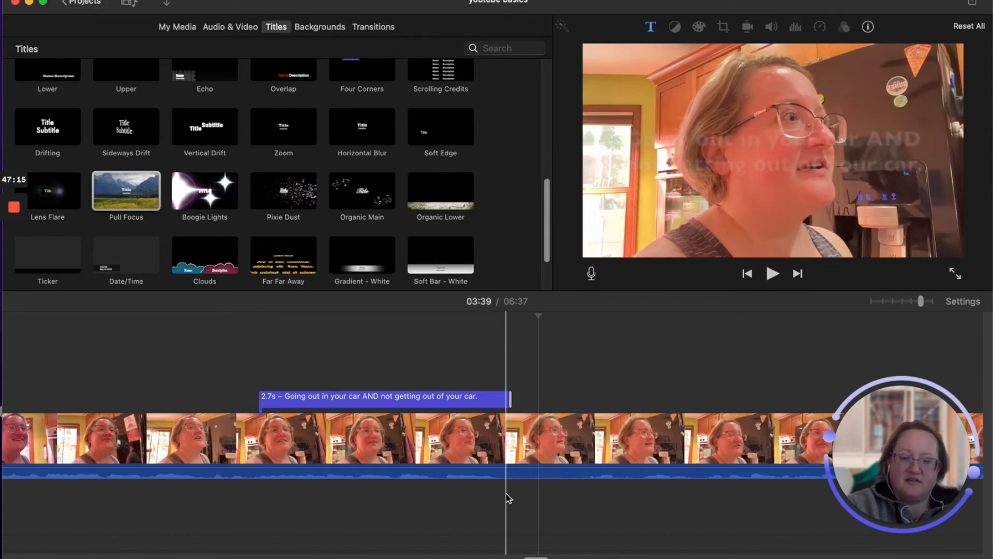
Split the clip around 03:39 near the title's end and select the separated 0.8-second segment
key("super+b")
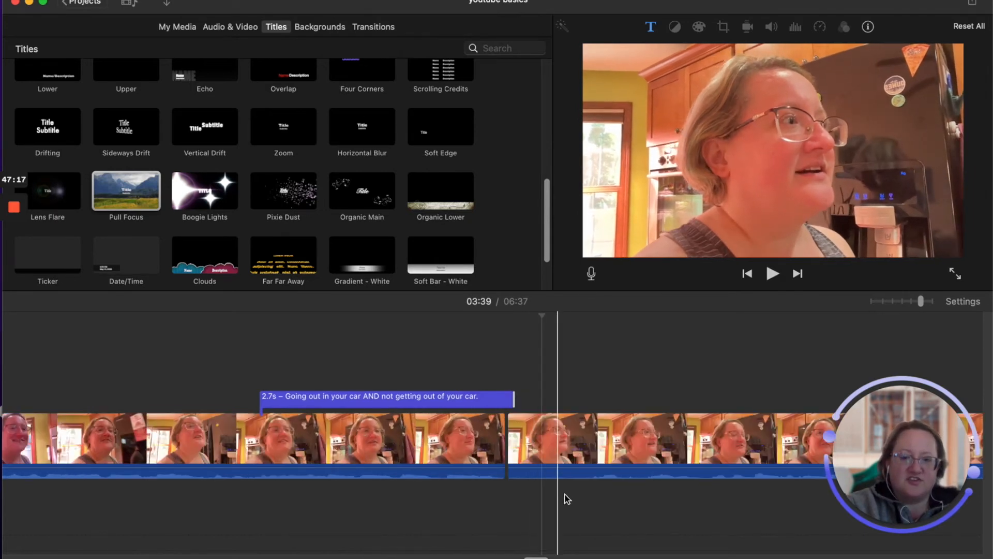
left_click(532, 445)
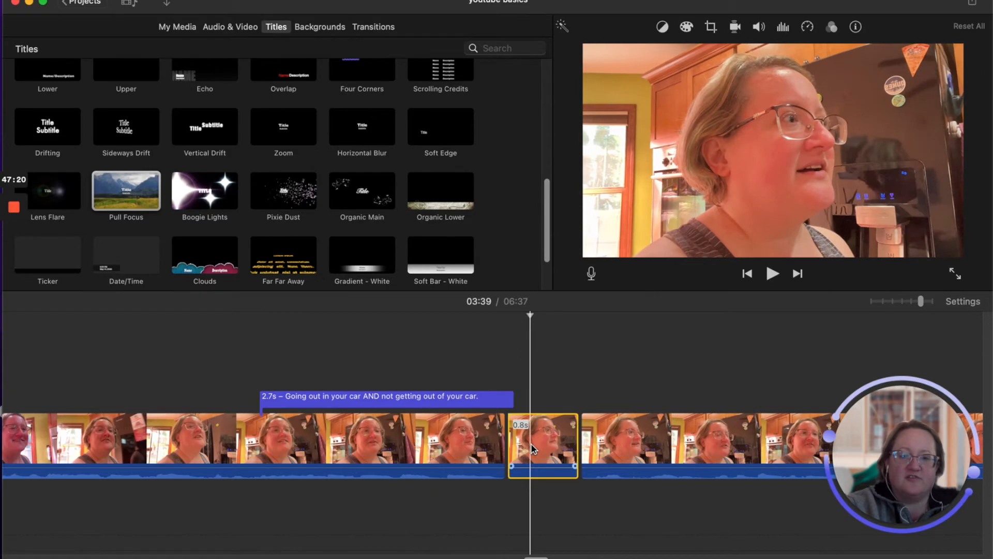
Delete the 0.8-second clip after the "Going out in your car AND not getting out of your car." title
key("Delete")
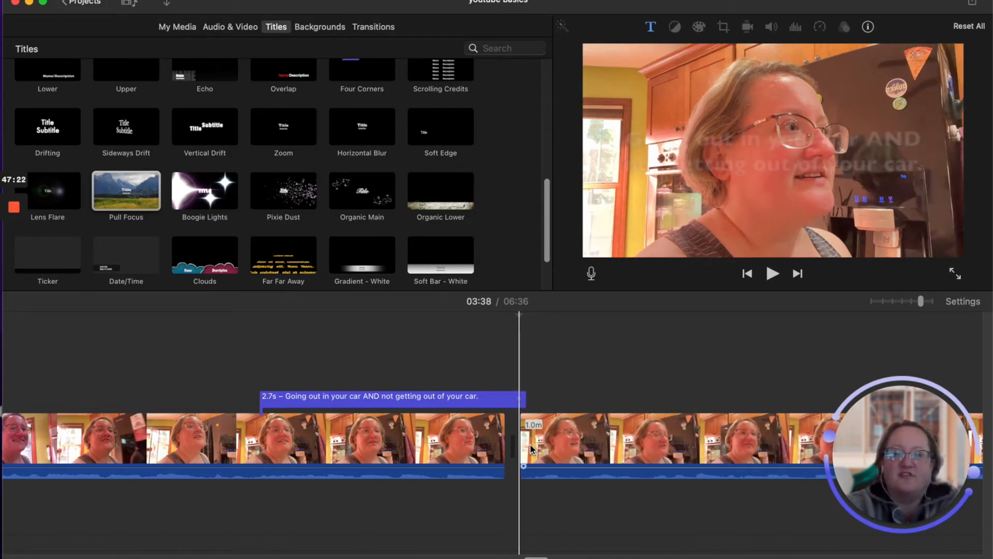
left_click(462, 442)
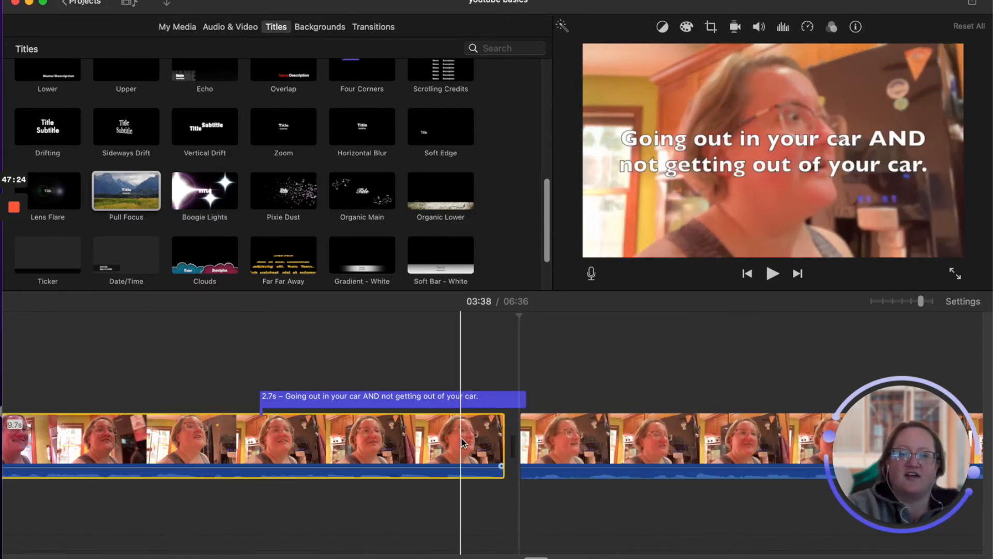
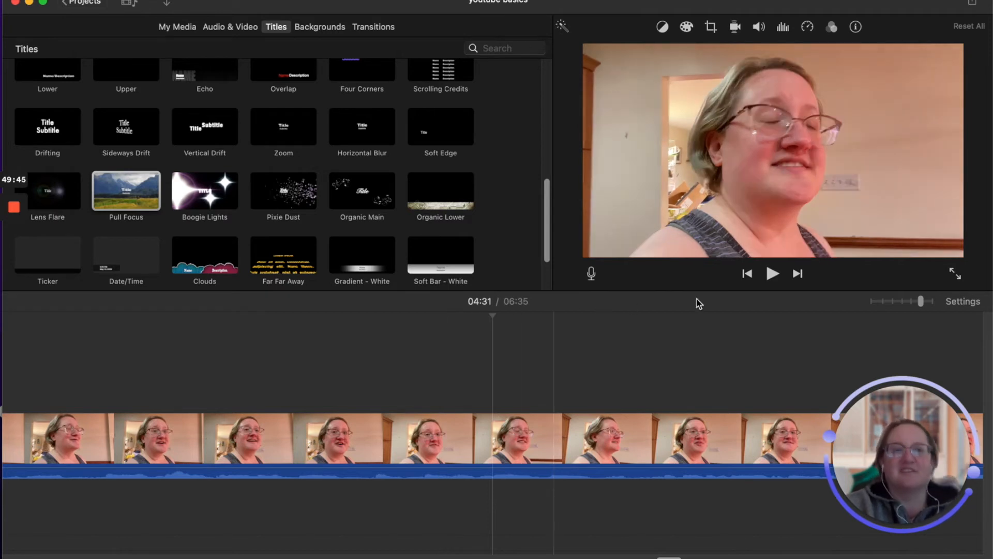
Delete the 20.3-second kitchen clip that directly precedes the bathroom clip
left_click(354, 366)
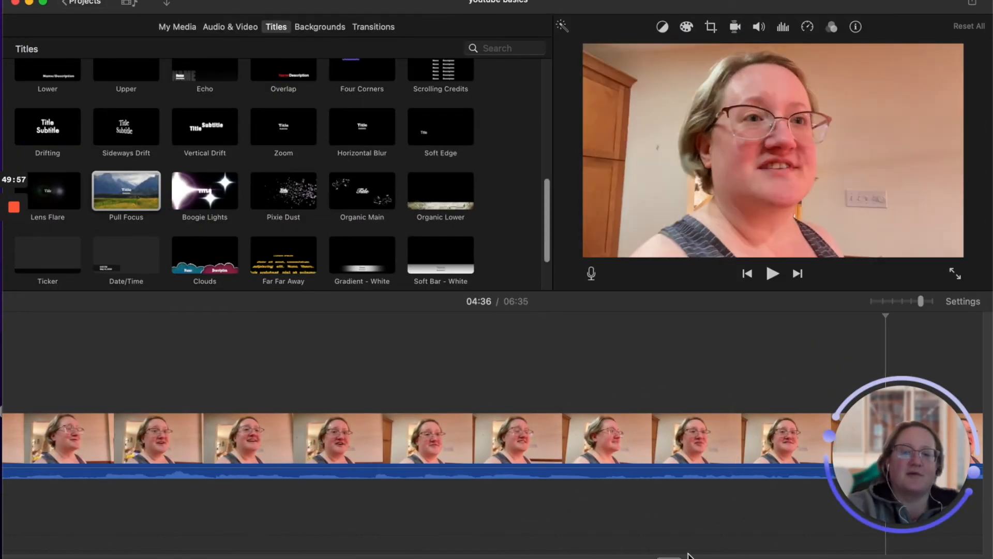
scroll(693, 556, "right", 10)
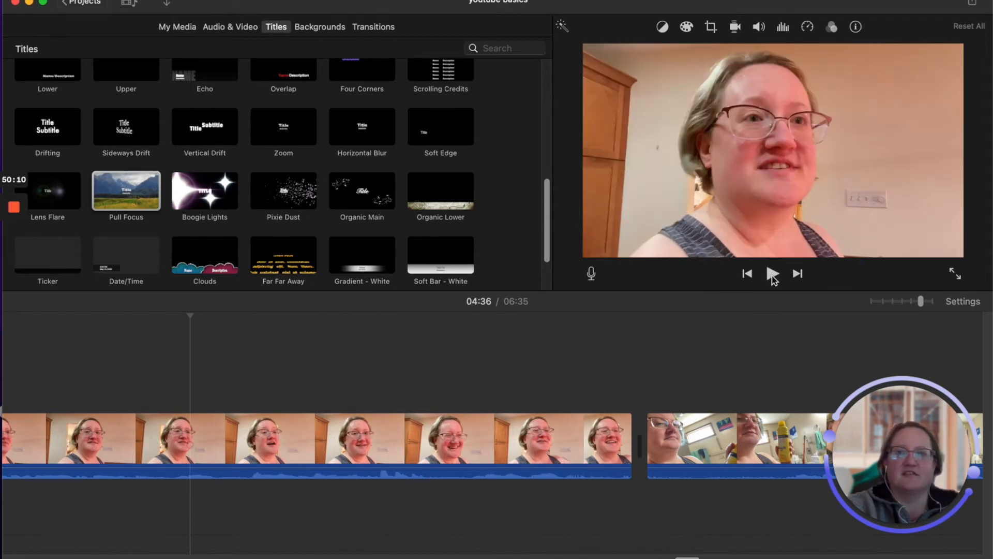
left_click_drag(355, 2, 386, 4)
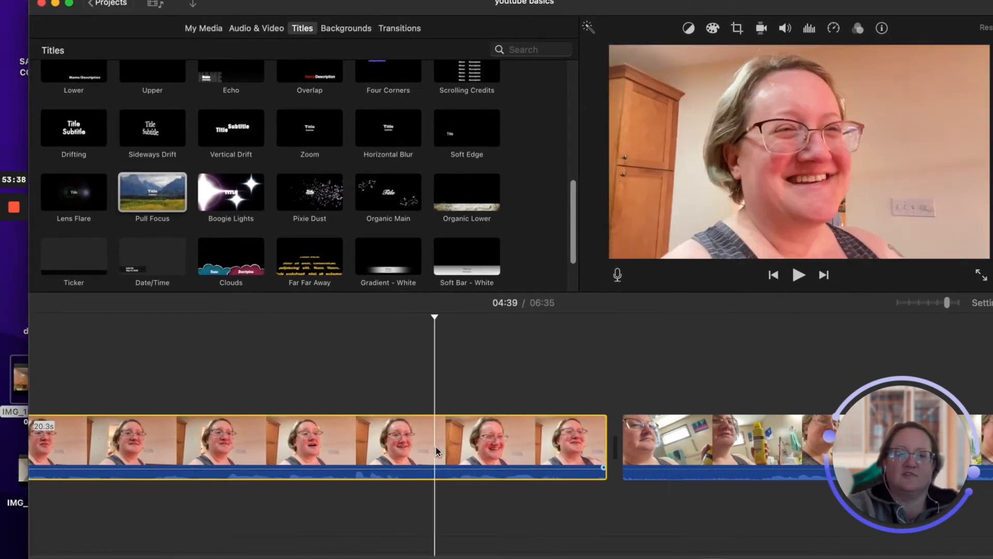
key("Delete")
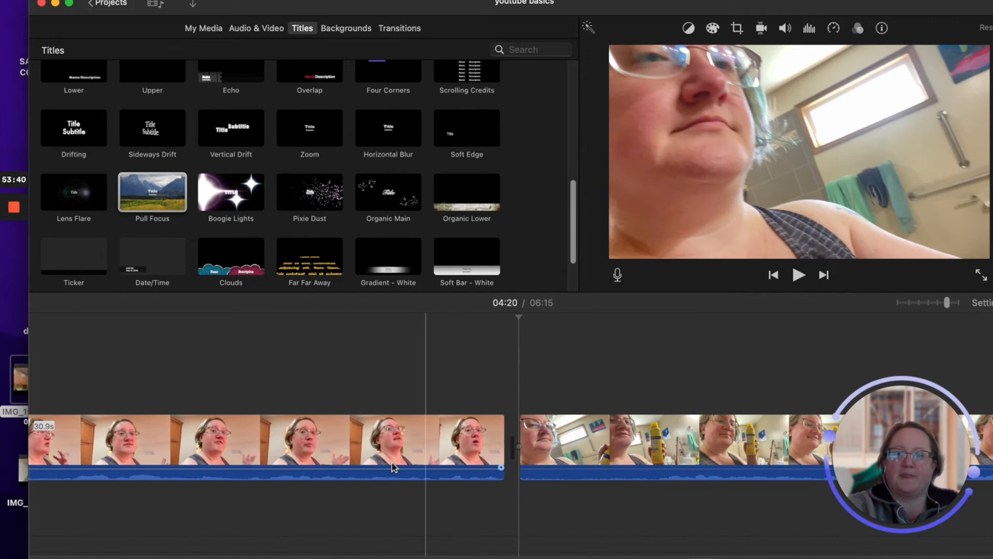
Extend the end of the kitchen clip before the bathroom clip in two small adjustments, playing back the cut each time
left_click(799, 276)
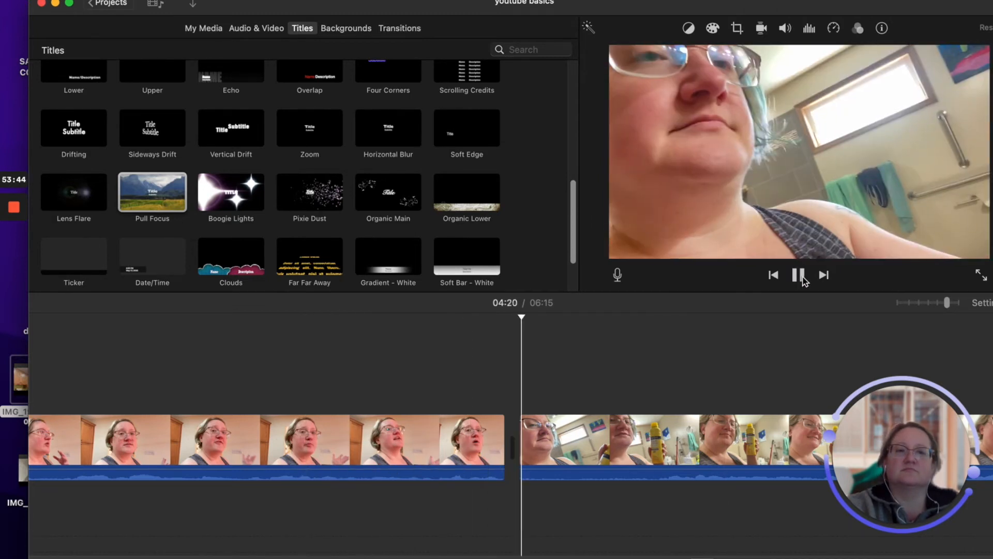
left_click(799, 278)
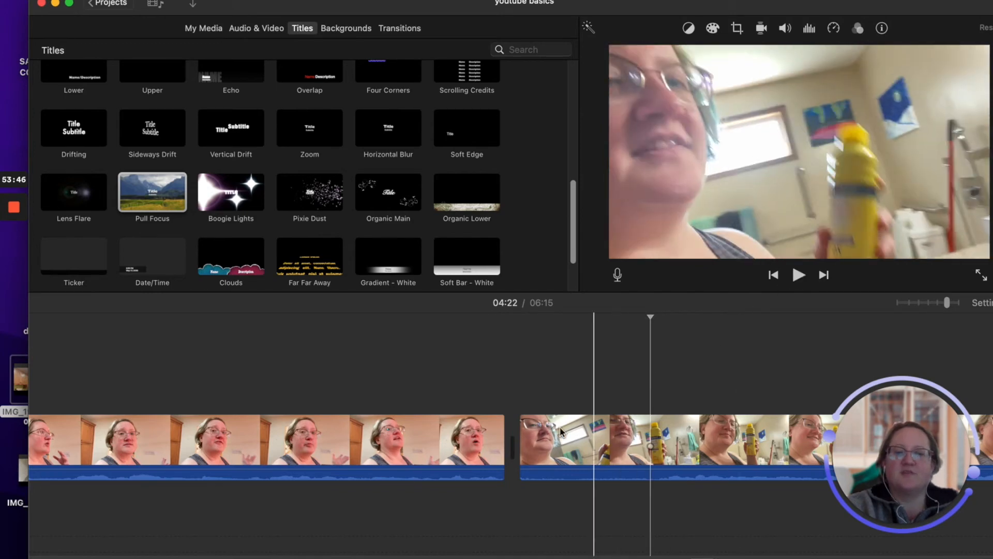
left_click_drag(506, 451, 521, 453)
left_click(443, 445)
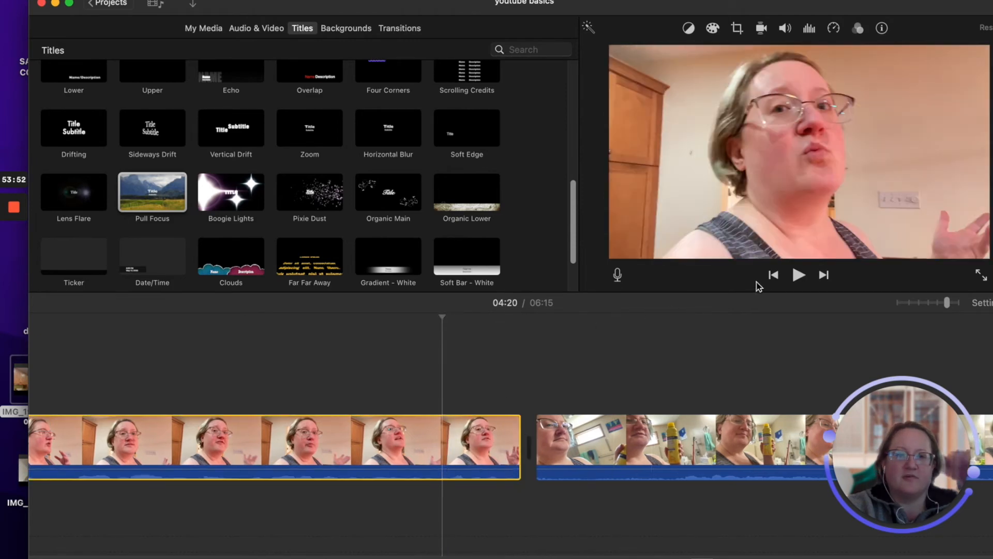
left_click(799, 277)
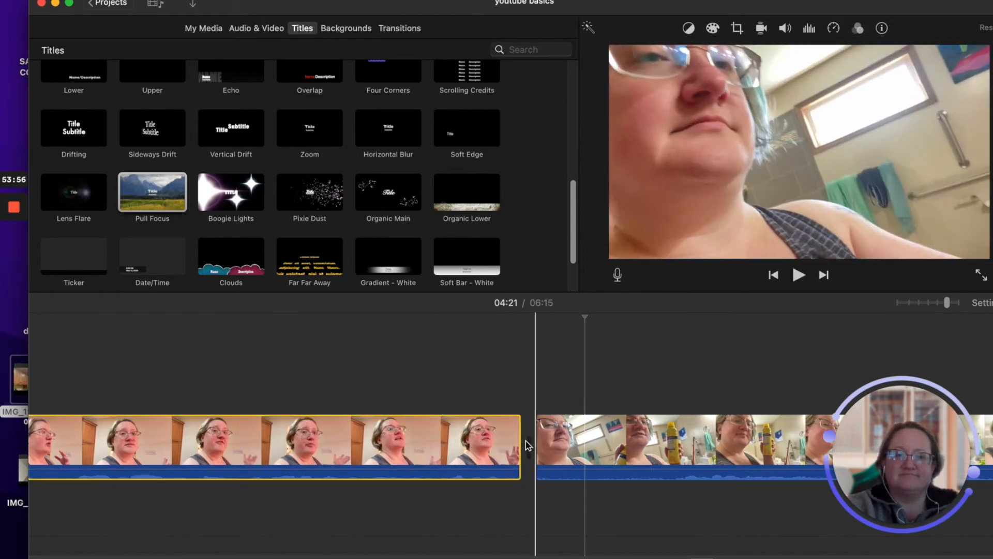
left_click_drag(523, 448, 533, 444)
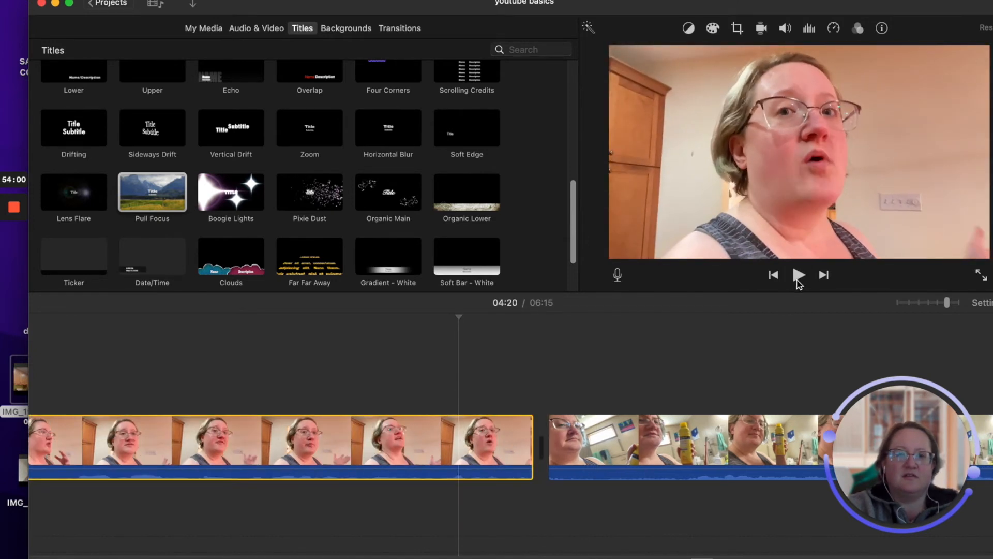
left_click(798, 279)
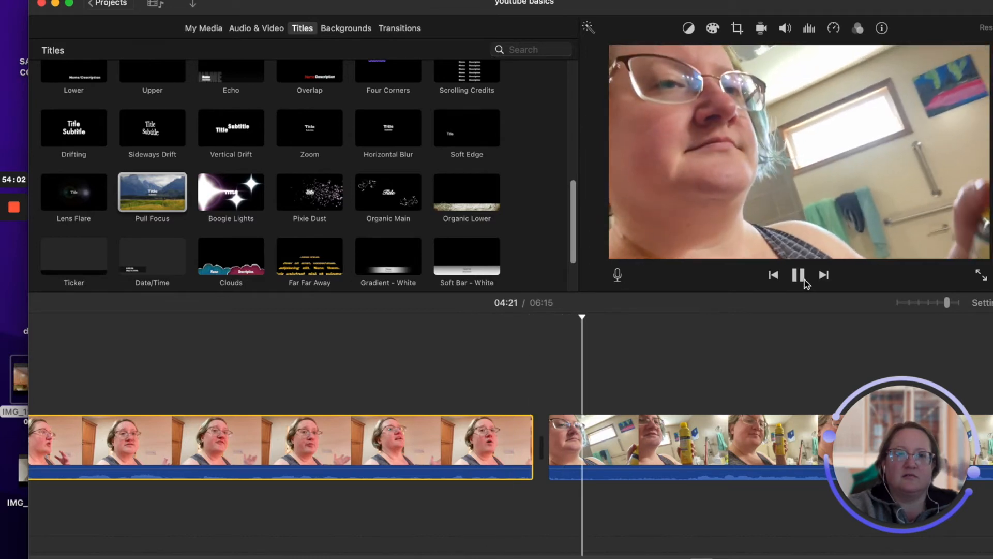
left_click(805, 280)
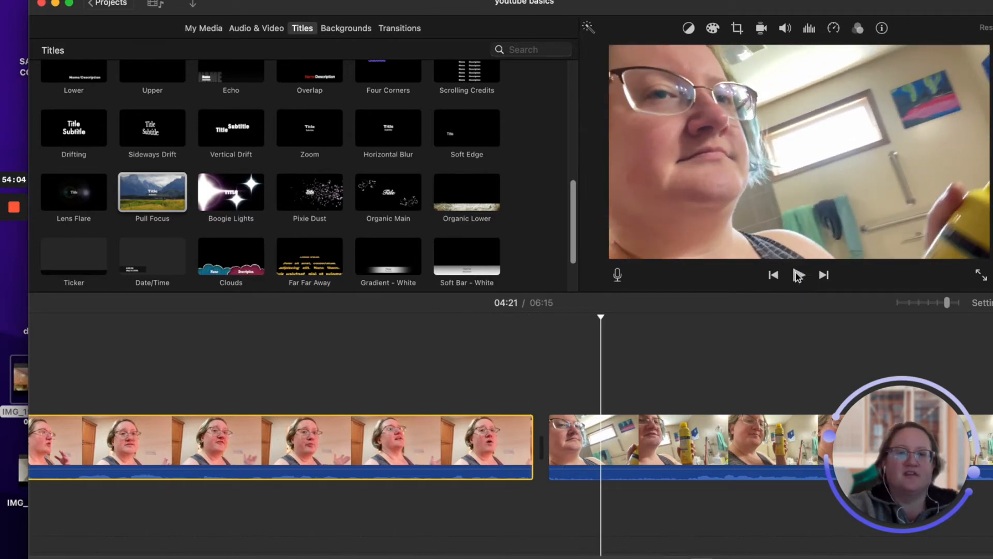
Play the start of the bathroom clip and add a Spin In transition between the kitchen and bathroom clips
scroll(769, 379, "right", 10)
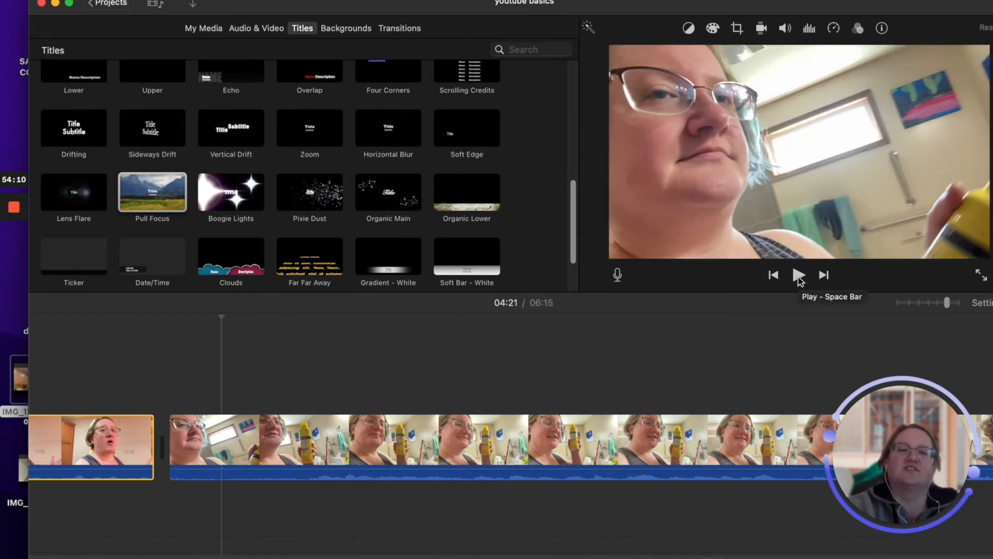
left_click(798, 275)
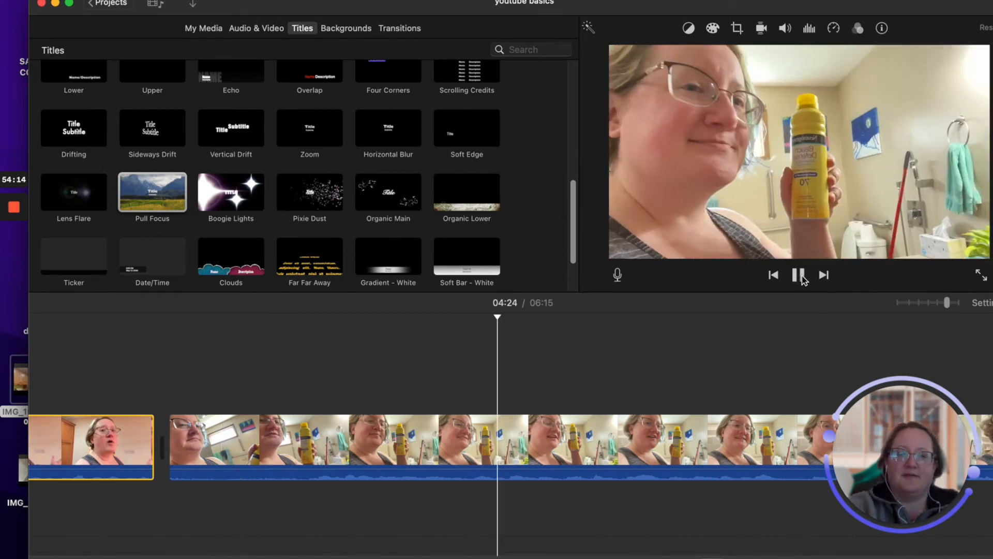
scroll(275, 200, "up", 5)
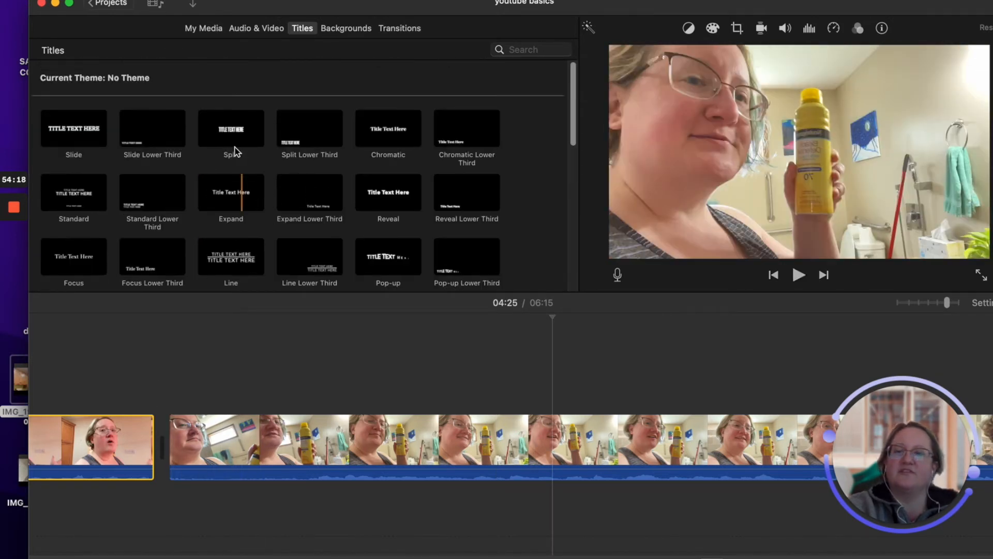
left_click(396, 30)
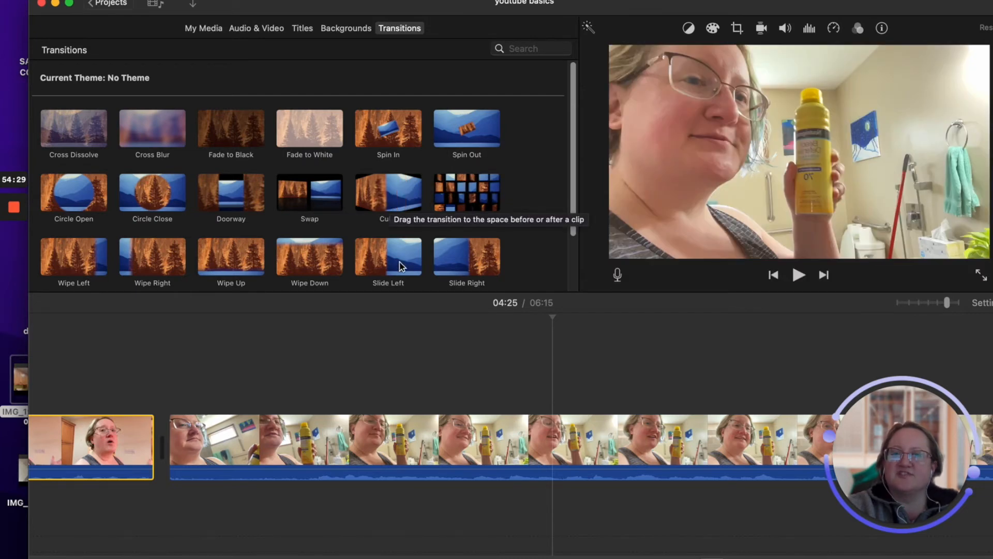
left_click_drag(388, 129, 72, 448)
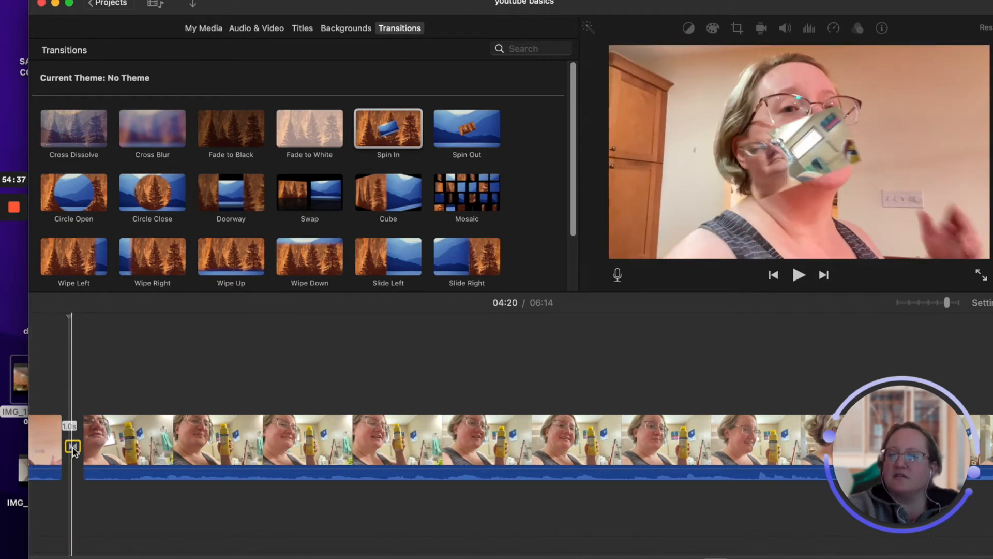
Check the Spin In transition's duration setting without changing it, and play back the transition
double_click(73, 445)
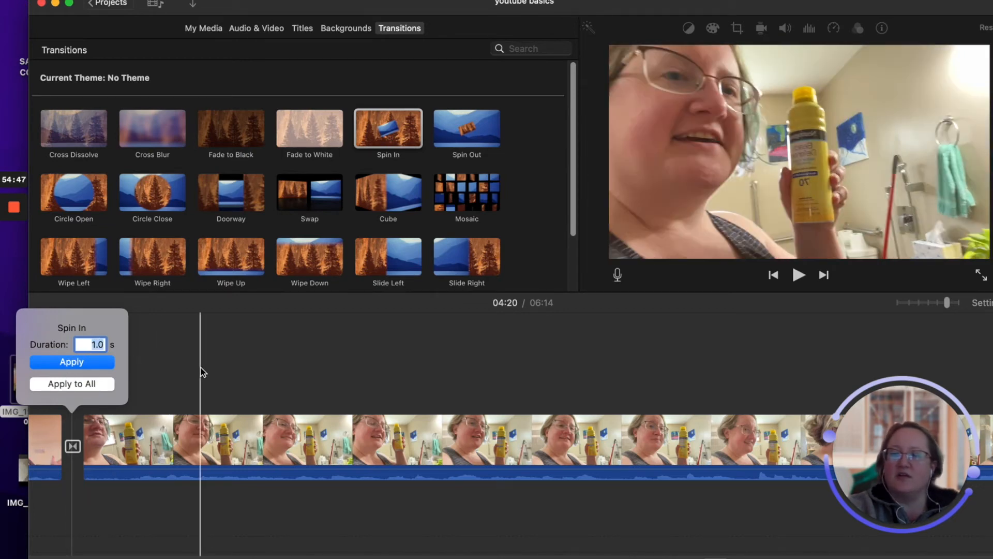
left_click(160, 377)
left_click(36, 367)
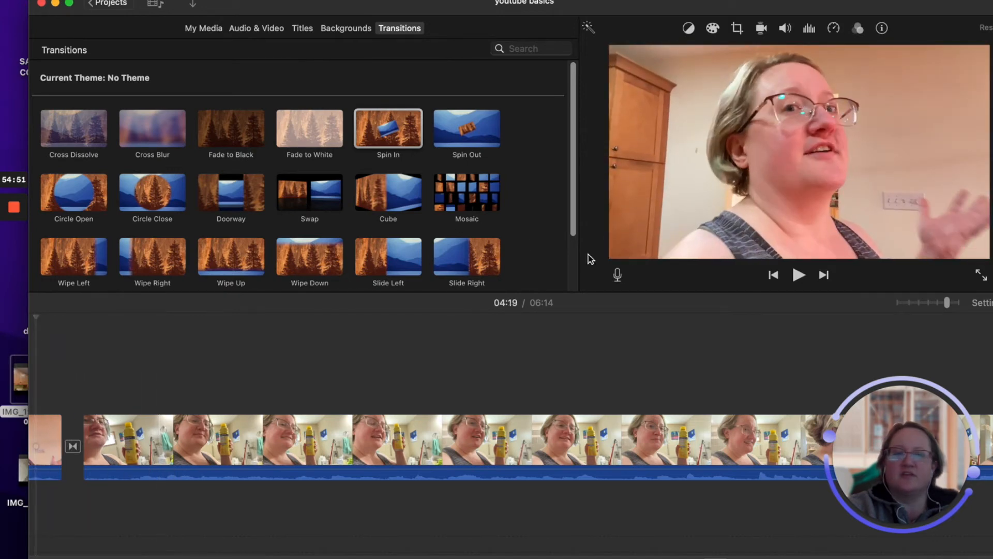
left_click(799, 274)
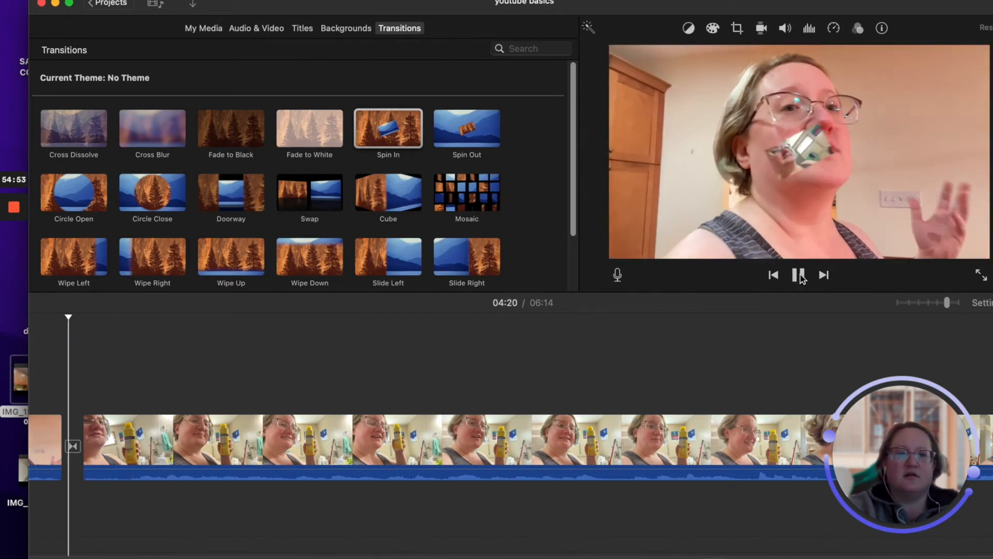
left_click(799, 275)
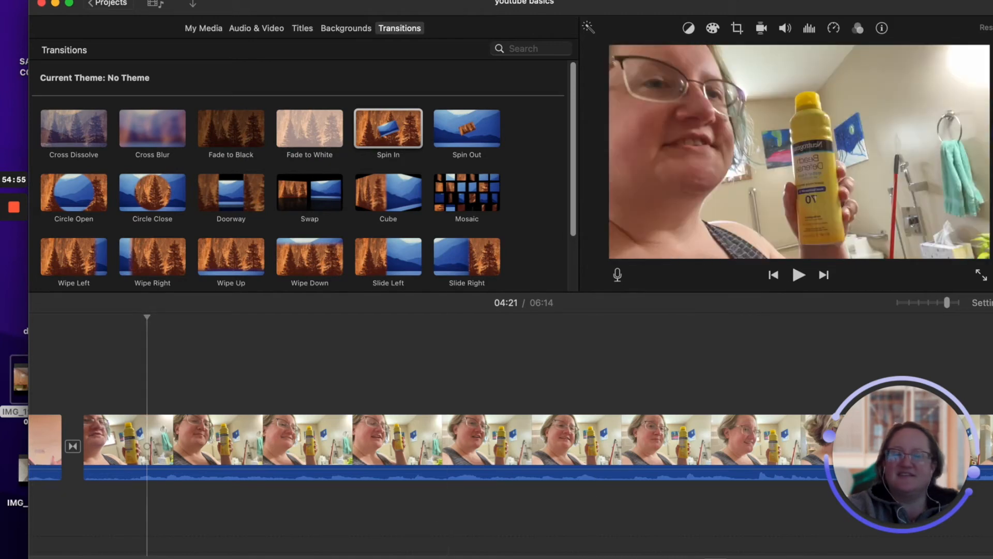
Lengthen the end of the kitchen clip before the Spin In transition in two small adjustments, replaying the cut each time
scroll(383, 451, "left", 10)
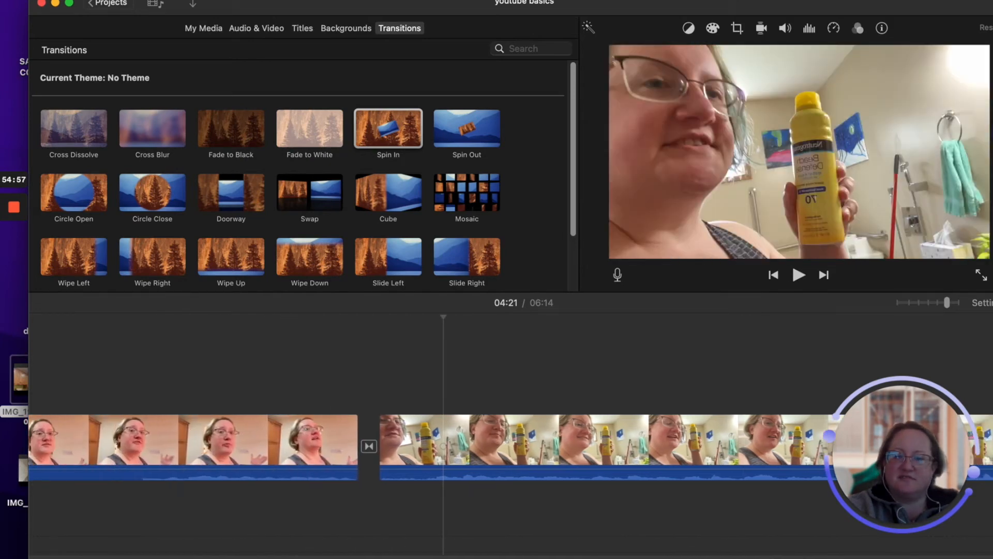
left_click_drag(370, 450, 385, 452)
left_click(288, 445)
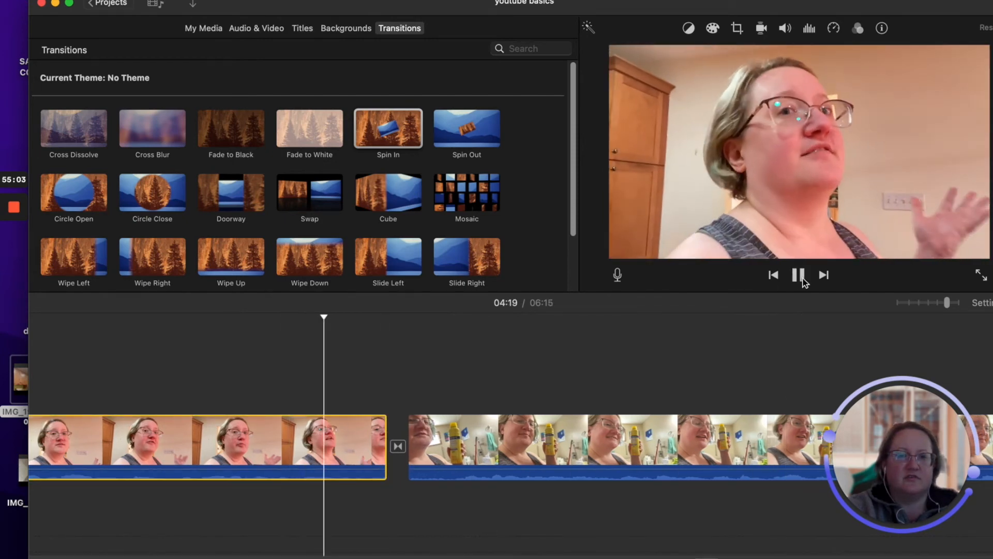
left_click(799, 274)
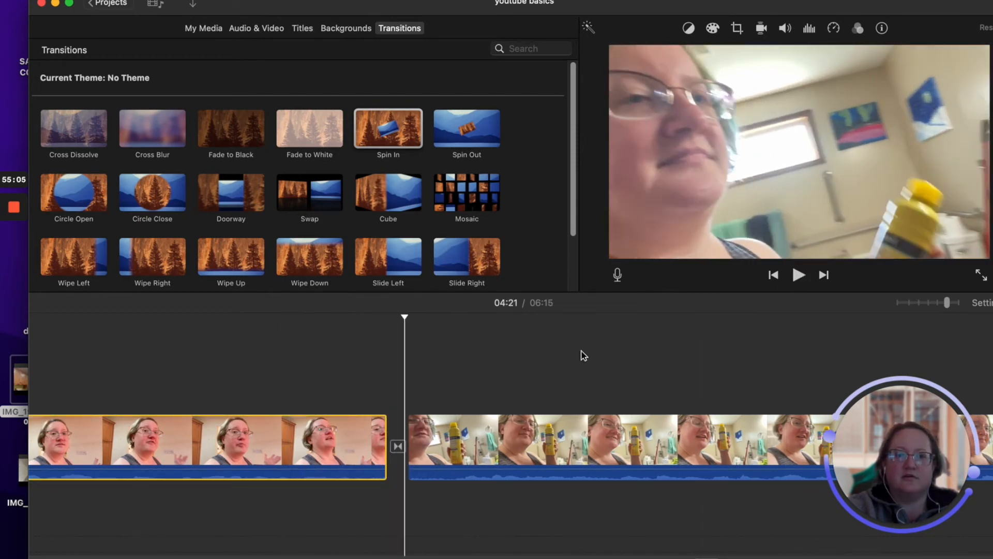
left_click(385, 446)
left_click_drag(387, 446, 405, 446)
left_click(302, 444)
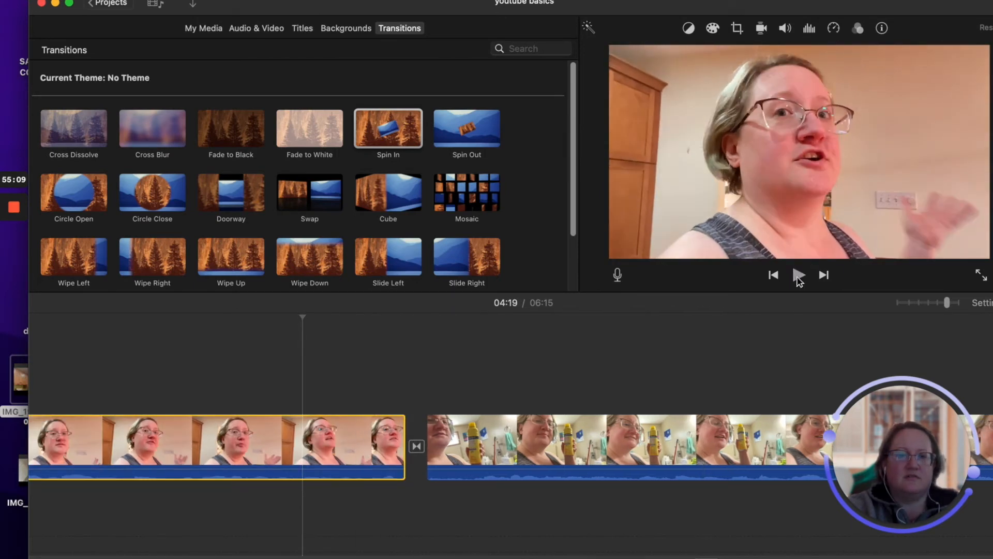
left_click(798, 275)
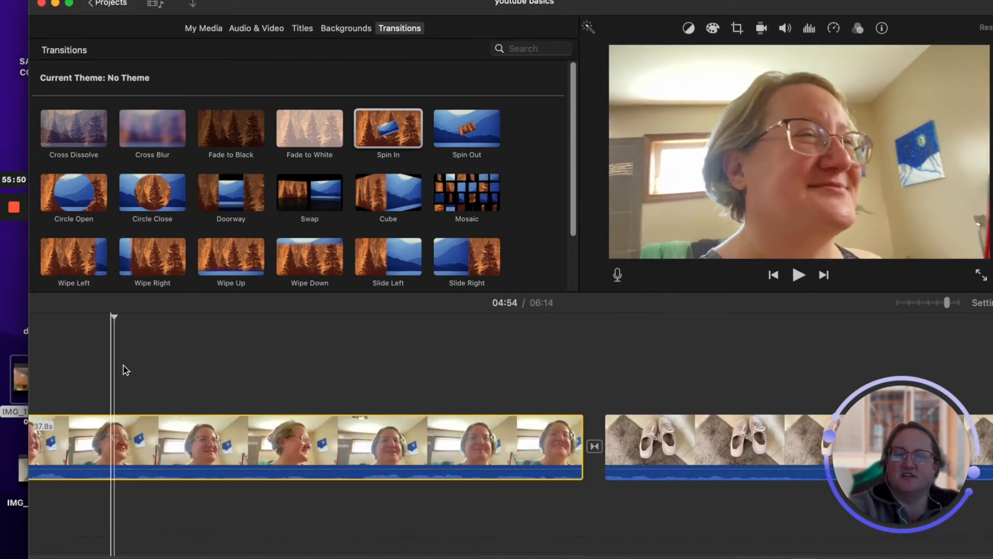
Play through the shoe clip and place a Pull Focus title above it at about 05:11, where the shoes are set down
left_click(799, 276)
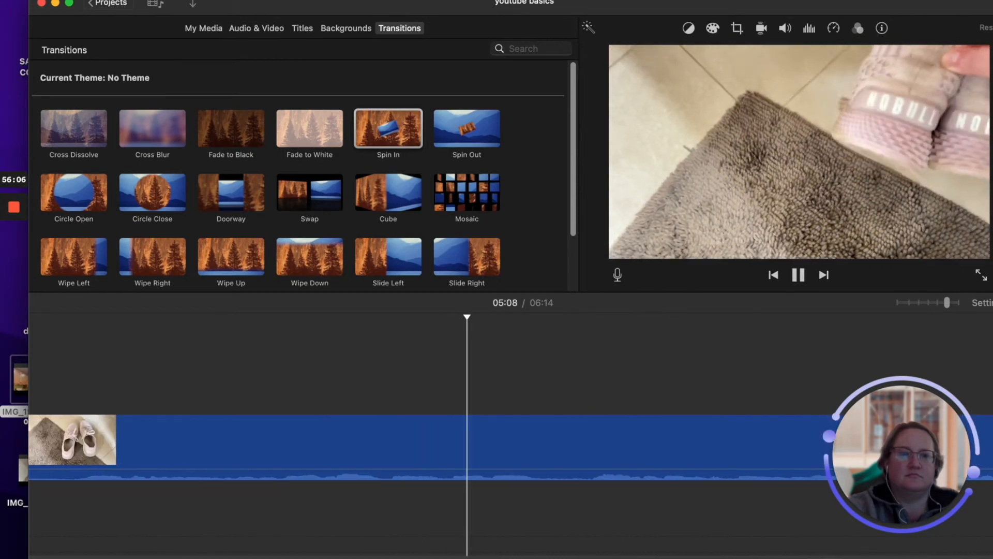
key("space")
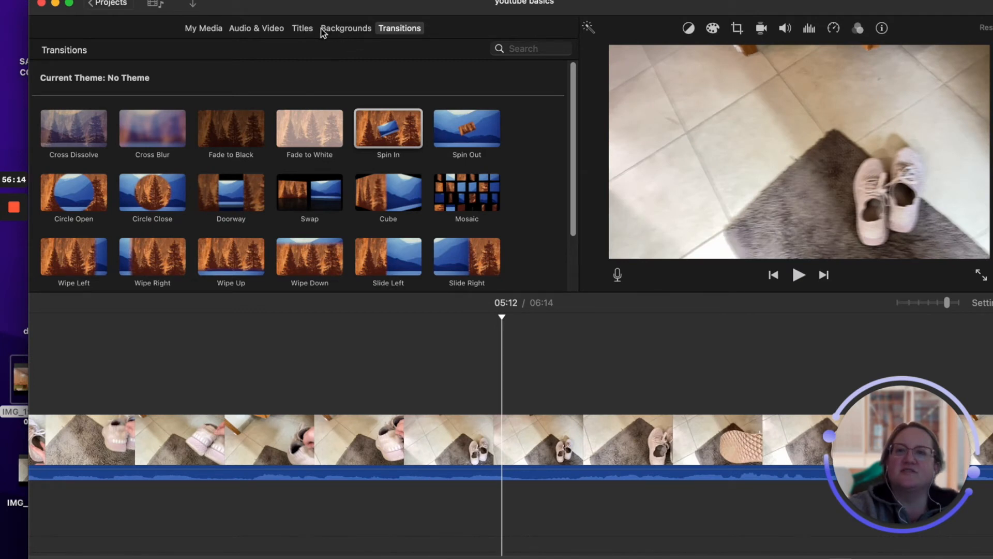
key("super+4")
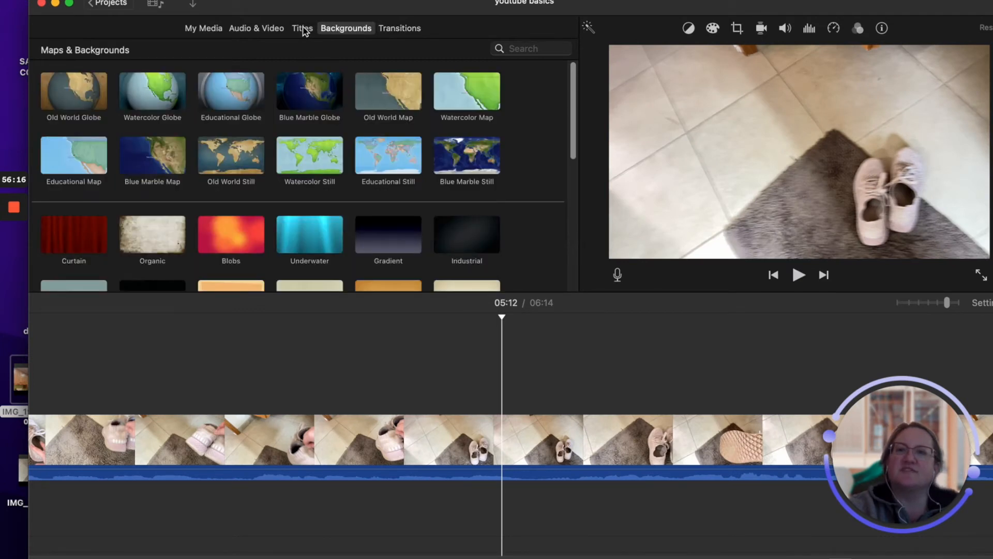
left_click(303, 28)
scroll(226, 207, "down", 5)
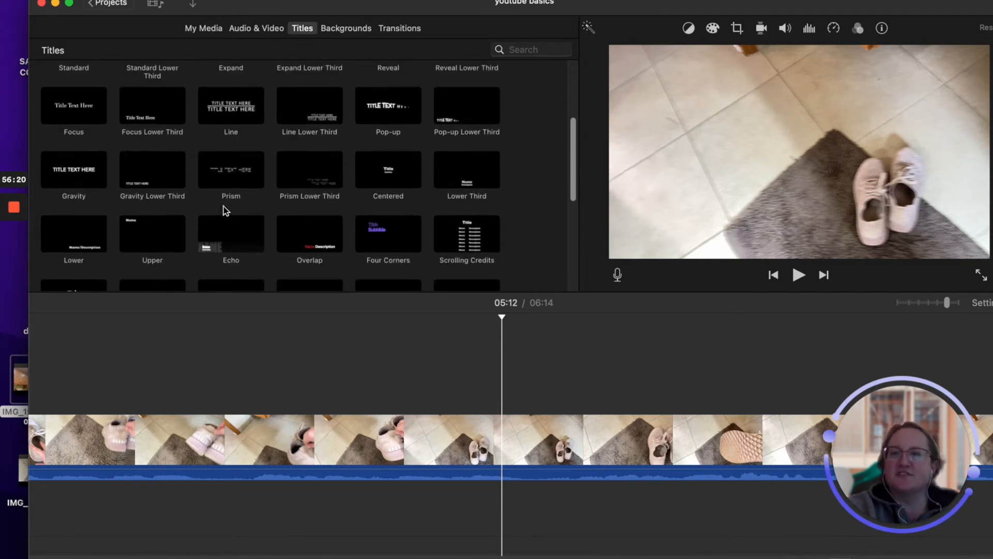
scroll(227, 209, "down", 3)
scroll(224, 210, "down", 2)
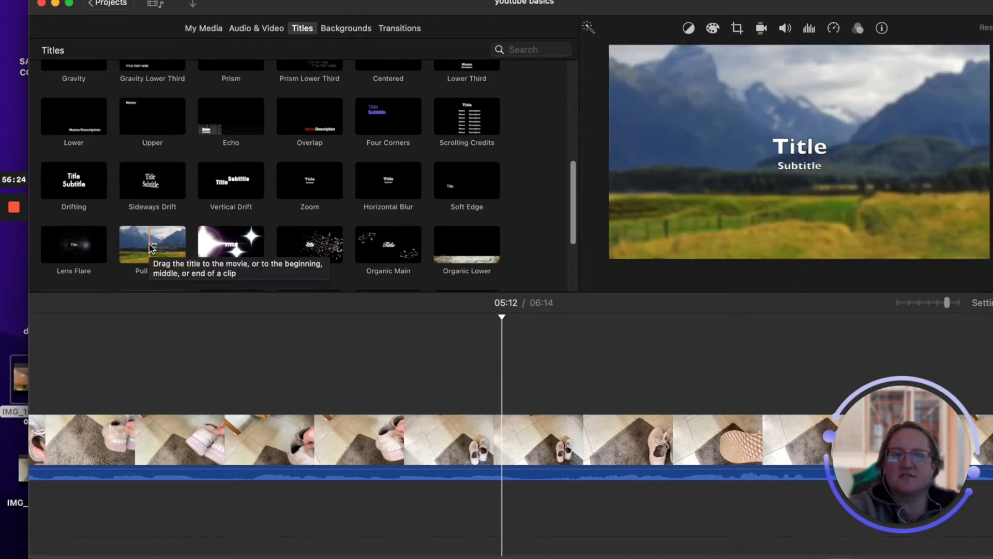
left_click_drag(147, 248, 402, 404)
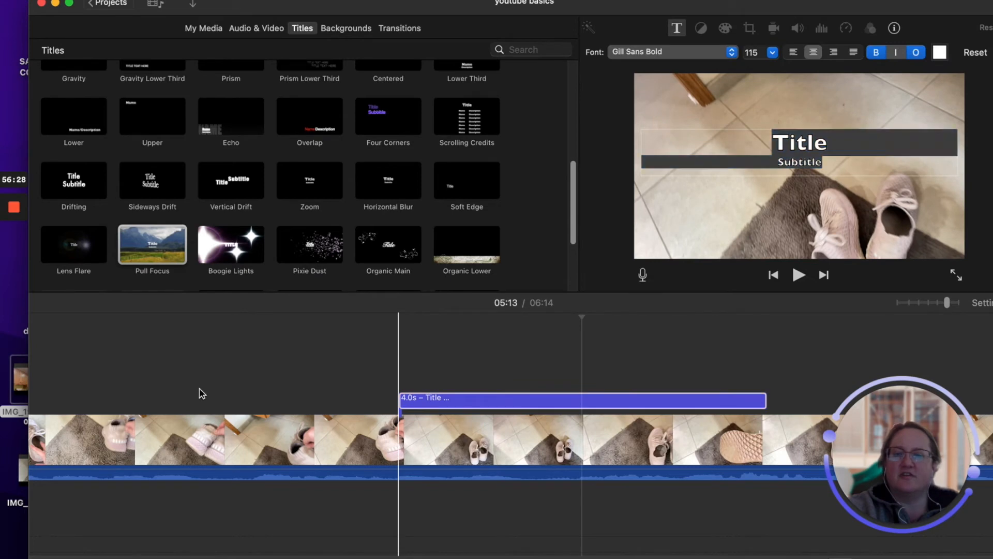
left_click(84, 466)
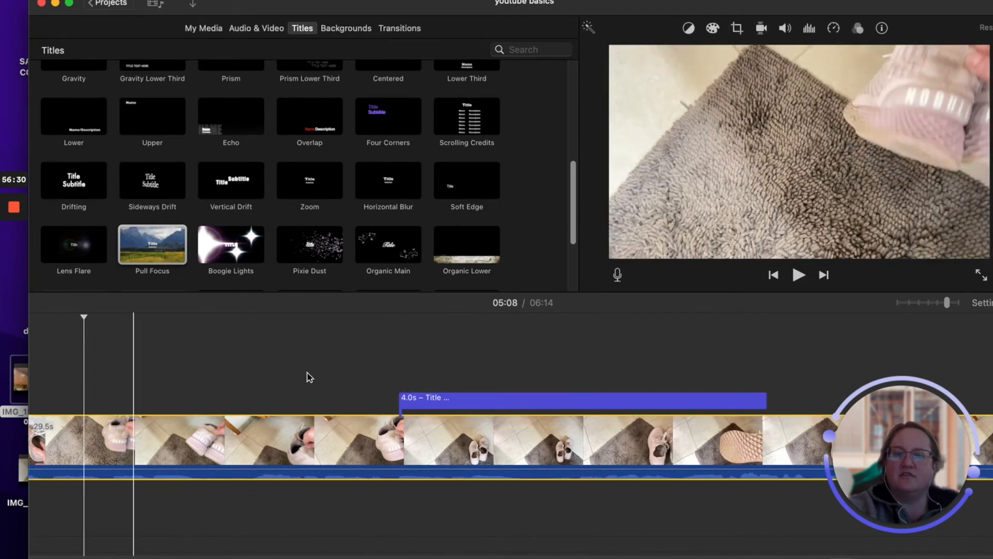
Play the opening of the shoe clip and split it at about 05:02
scroll(484, 440, "left", 15)
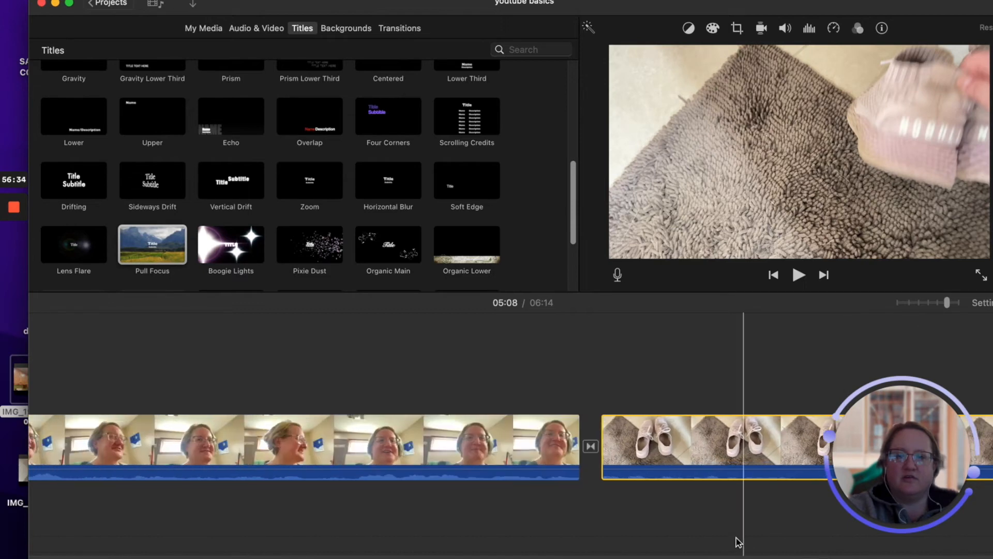
left_click(551, 458)
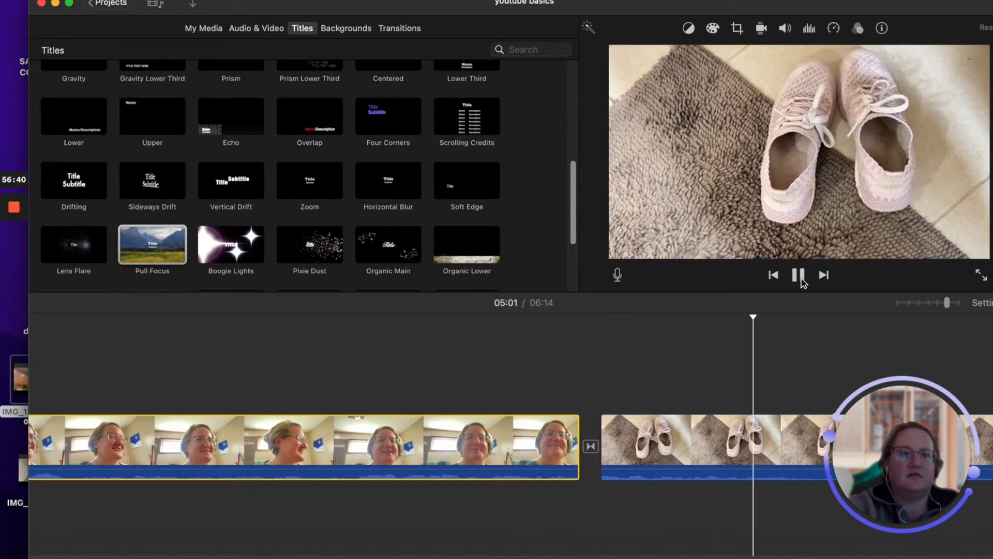
left_click(800, 278)
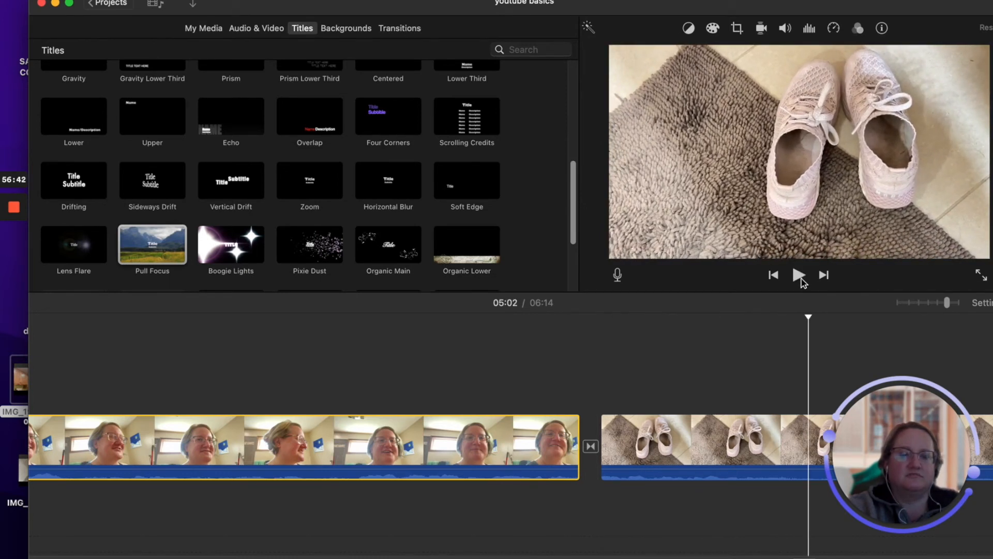
key("super+b")
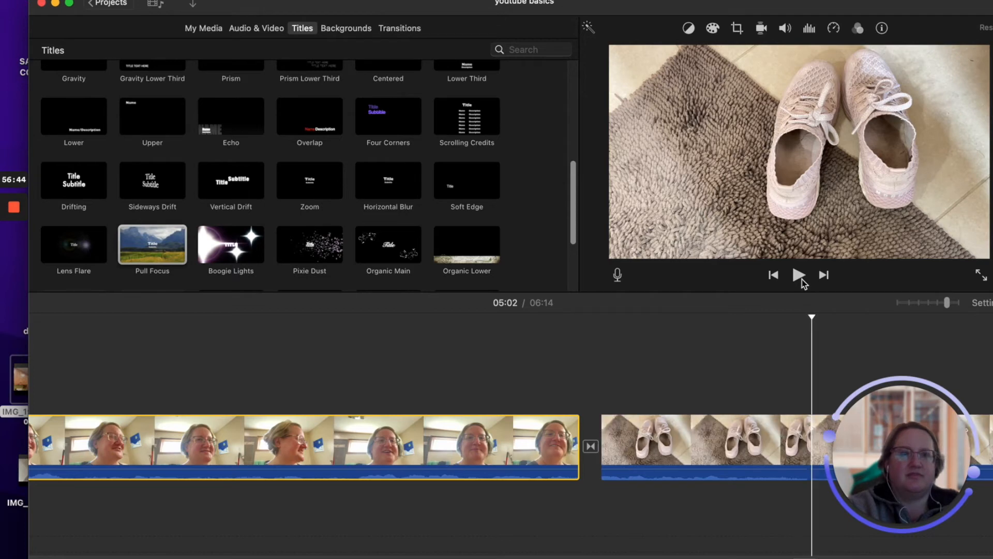
Play on from the split, split the shoe clip again shortly after 05:03, and delete the segment between the two splits
scroll(511, 445, "right", 10)
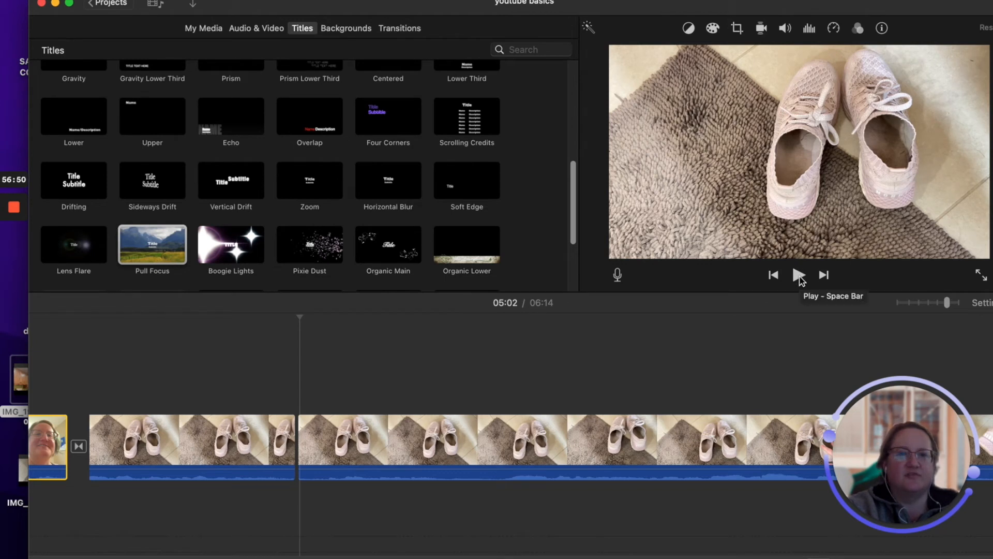
left_click(800, 276)
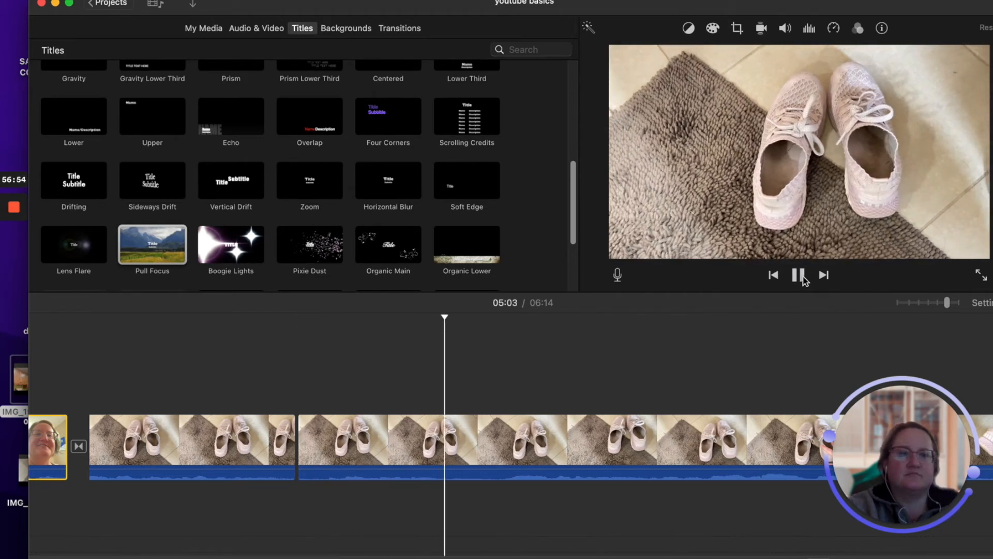
left_click(803, 278)
key("super+b")
left_click(384, 447)
key("Delete")
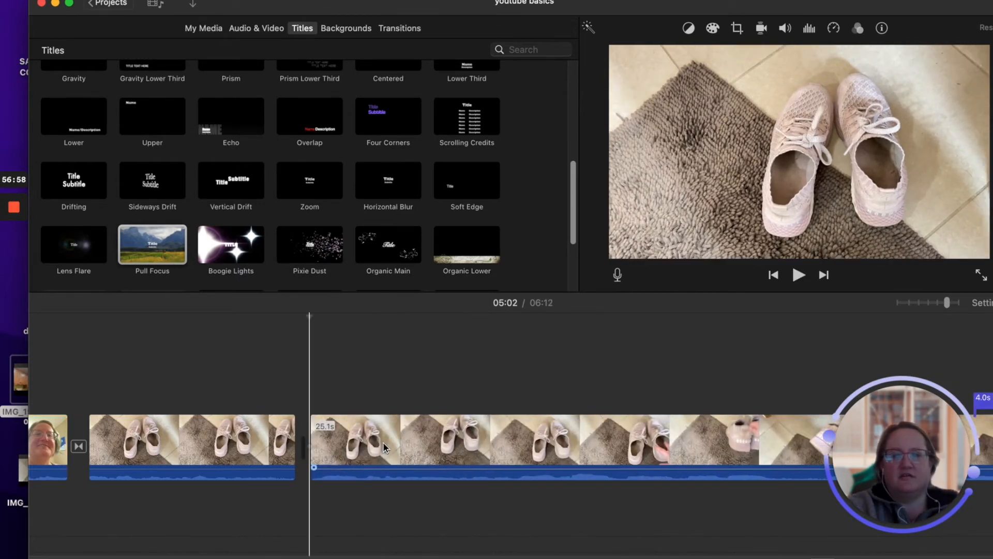
Play across the cut, split the second shoe segment at about 05:03, and delete the 1.3 s piece before the new split
left_click(233, 394)
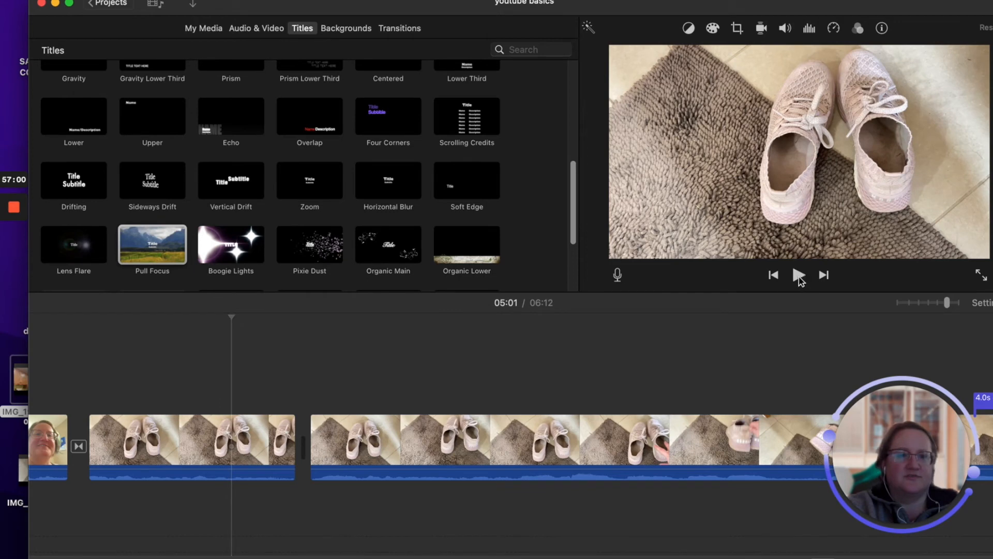
left_click(800, 278)
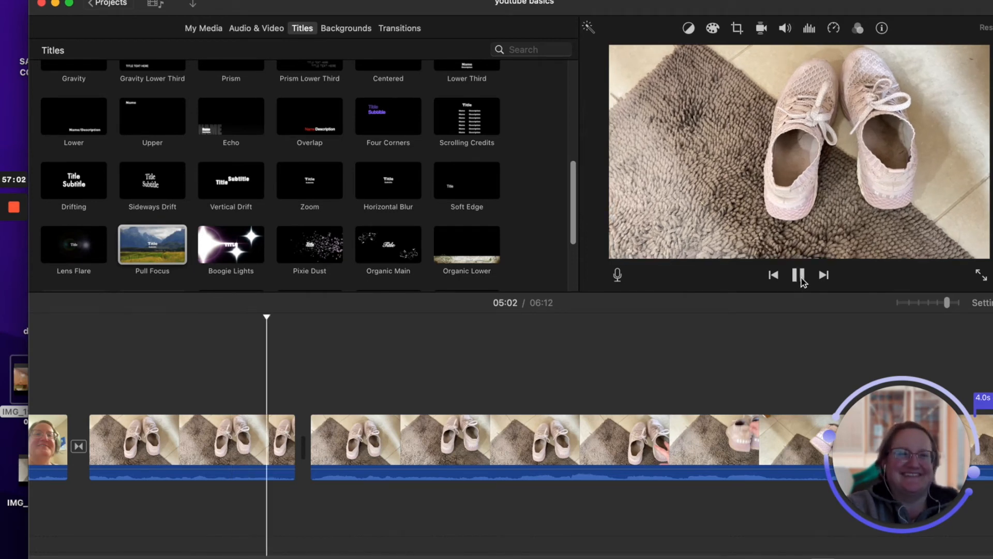
left_click(801, 280)
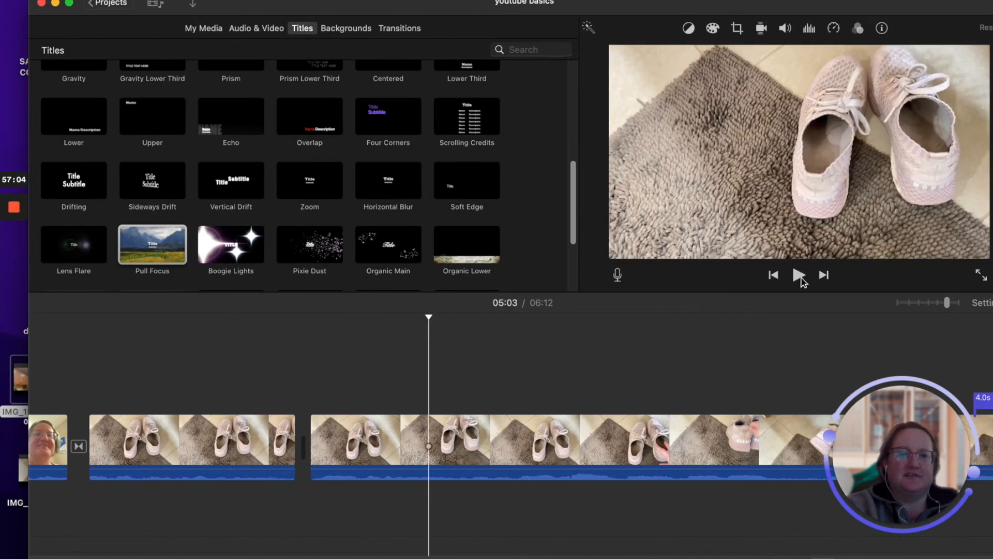
key("super+b")
left_click(373, 443)
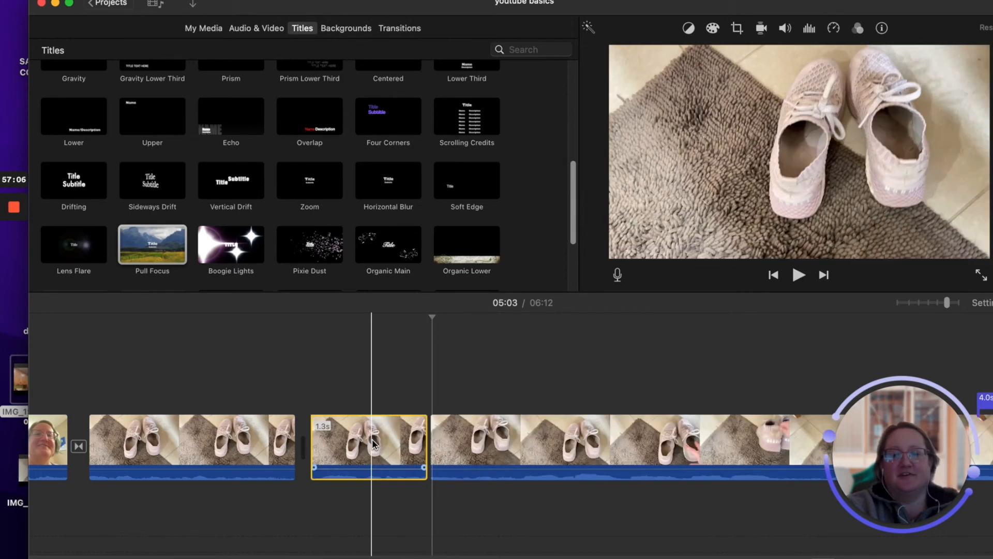
key("Delete")
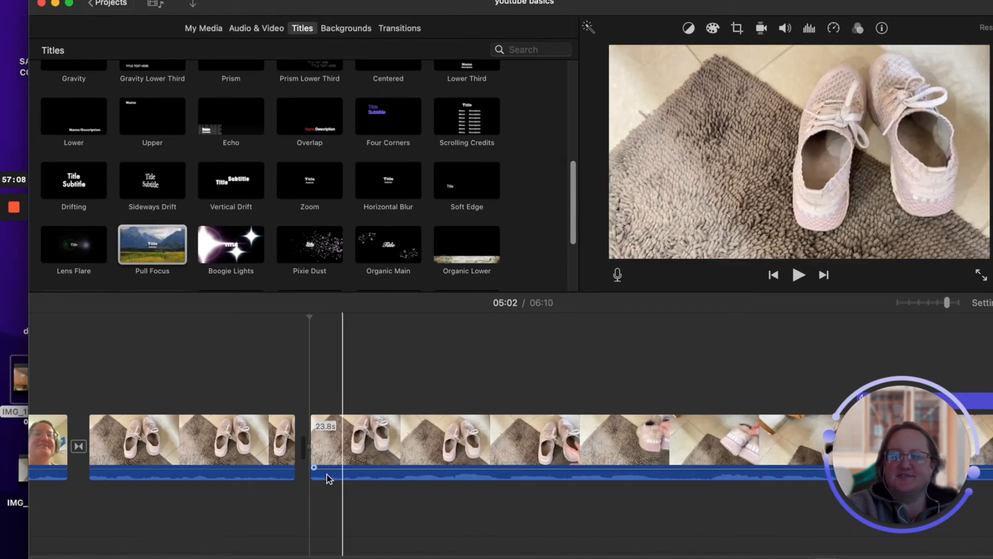
Replay the shoe footage across the cut and split the second segment at about 05:04, where the hand reaches into the shoe
left_click(188, 500)
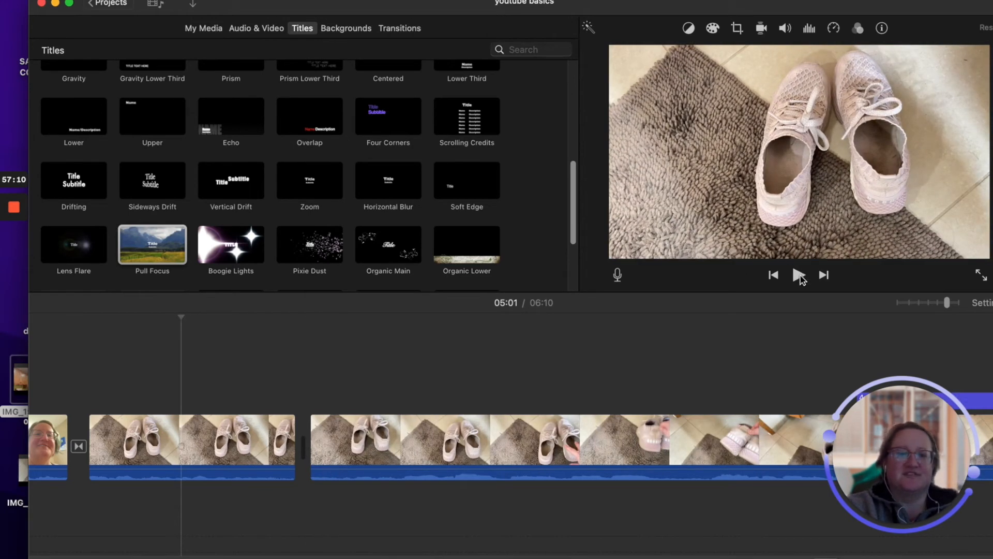
left_click(799, 276)
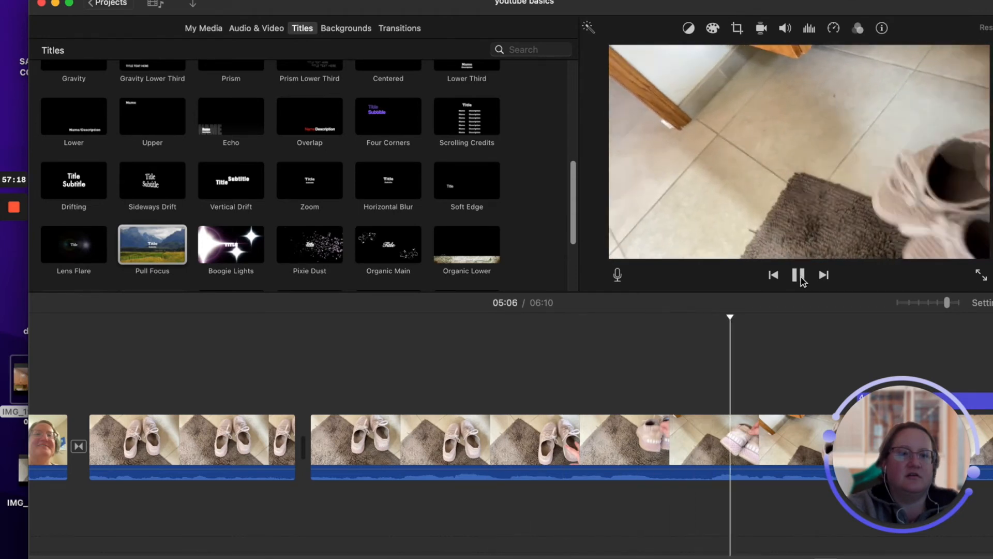
left_click(799, 276)
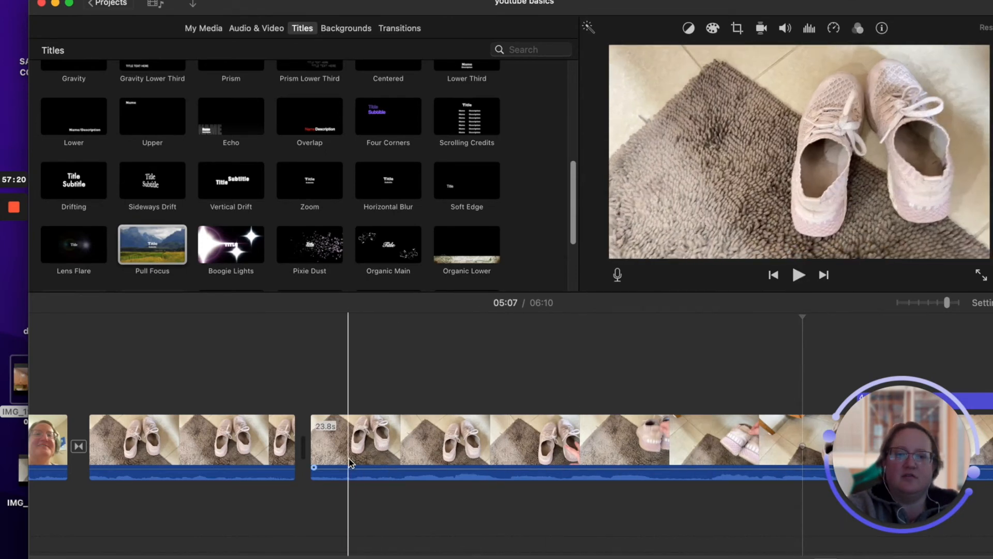
left_click(350, 462)
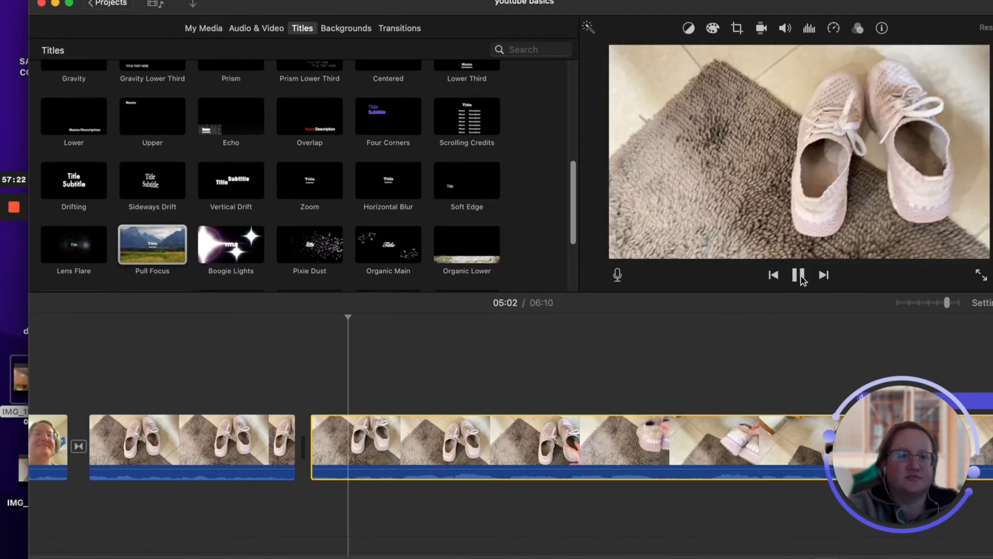
left_click(800, 276)
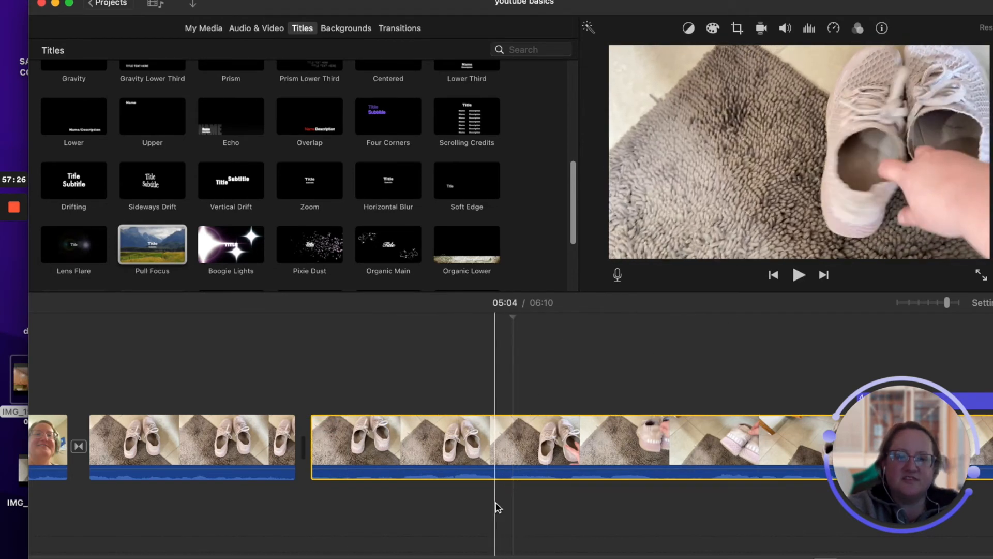
left_click(495, 503)
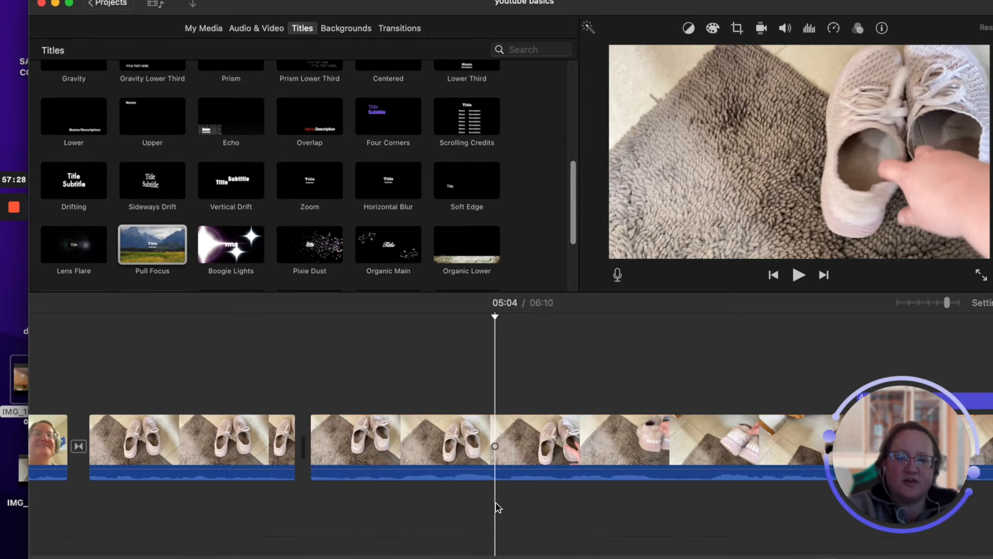
key("cmd+b")
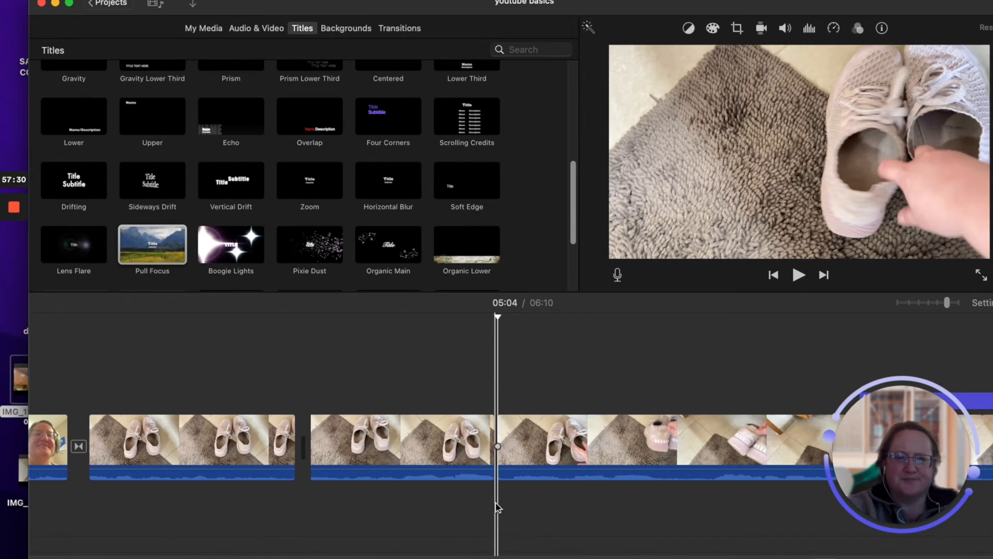
Play across the new split and delete the 2.0 s shoe segment in front of it
left_click(436, 471)
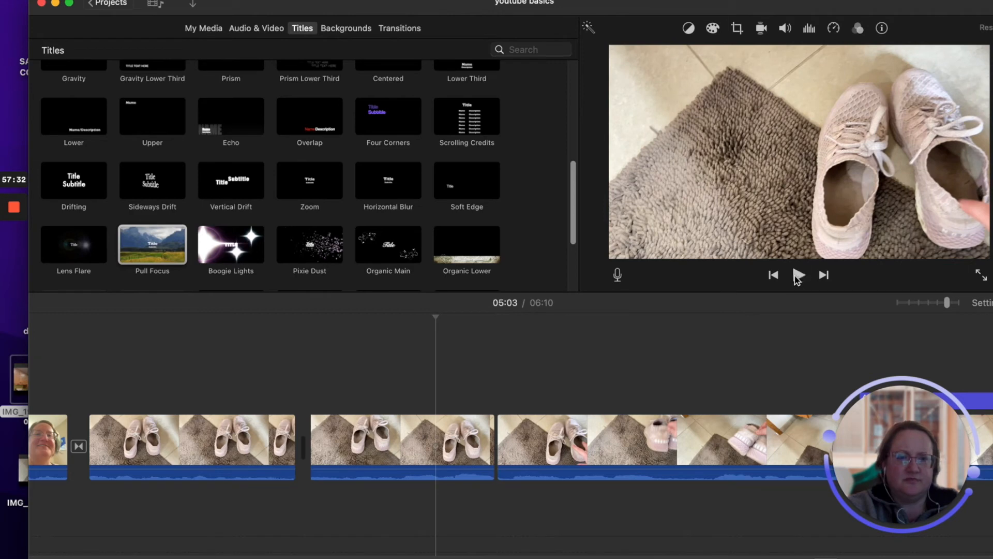
left_click(798, 276)
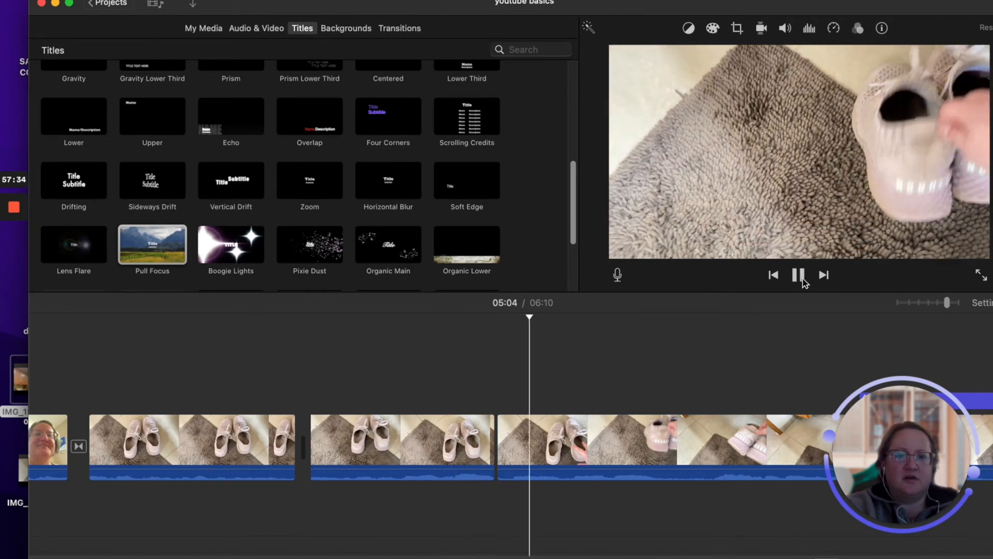
left_click(798, 275)
left_click(422, 449)
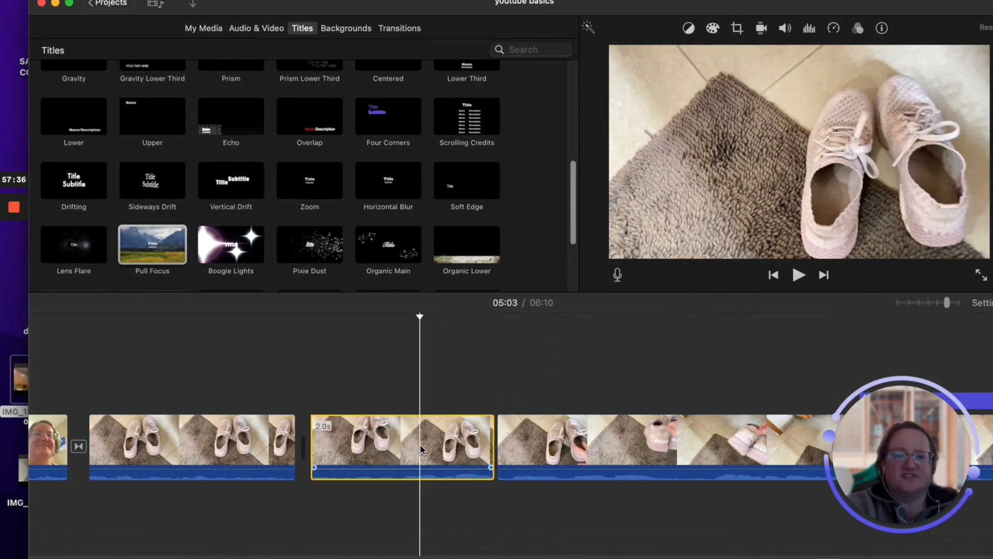
key("Delete")
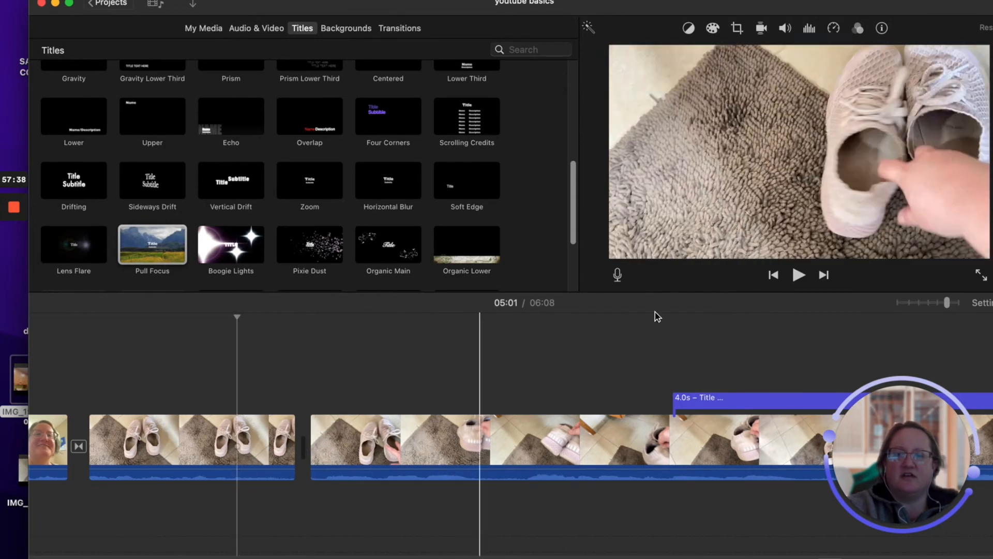
Replay the shoe cut, extend the end of the first shoe segment slightly, and play the cut back again
left_click(799, 276)
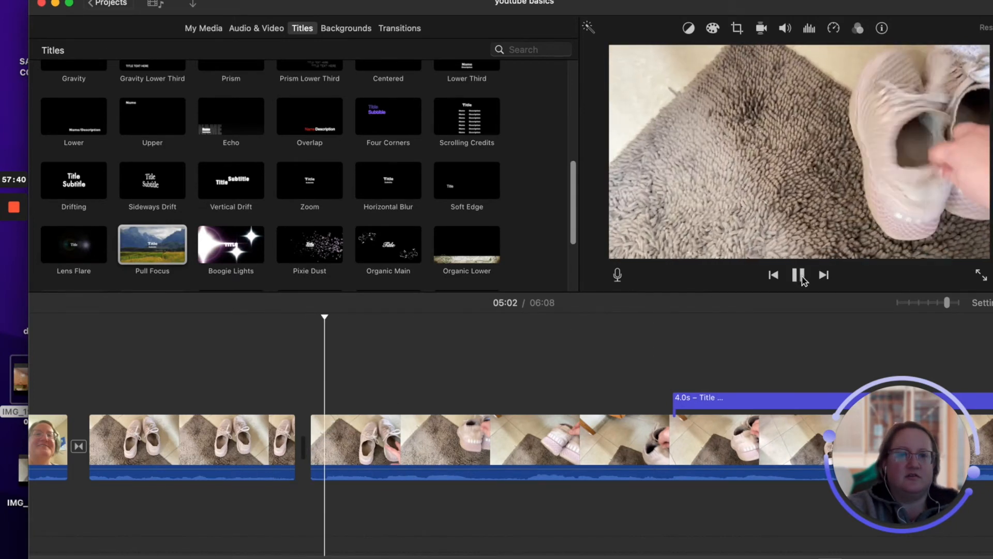
left_click(800, 275)
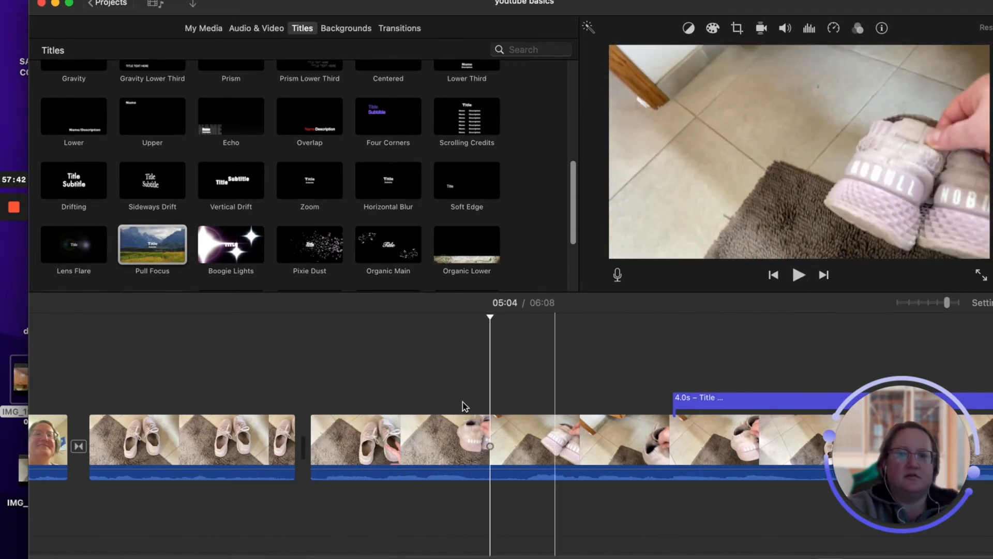
left_click_drag(296, 452, 299, 444)
left_click(799, 277)
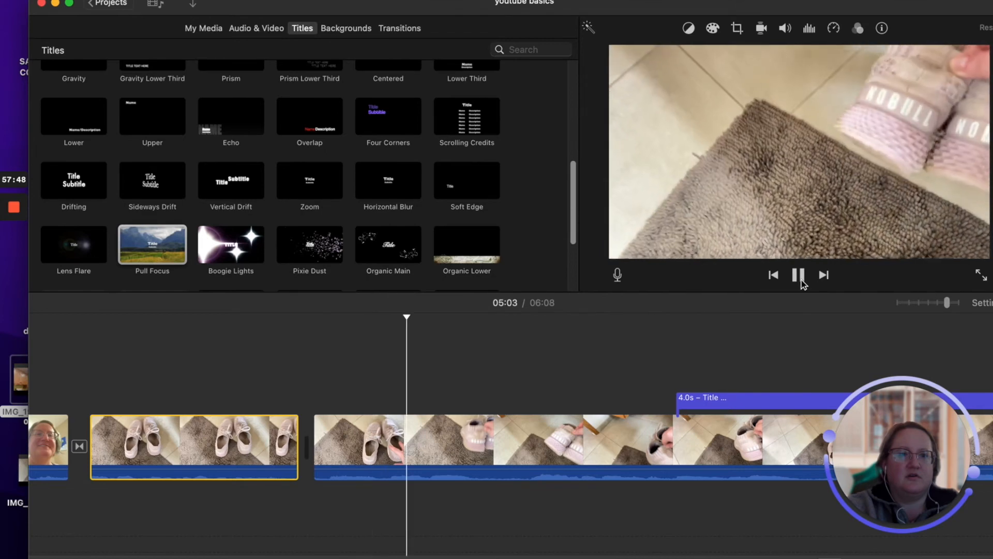
left_click(801, 277)
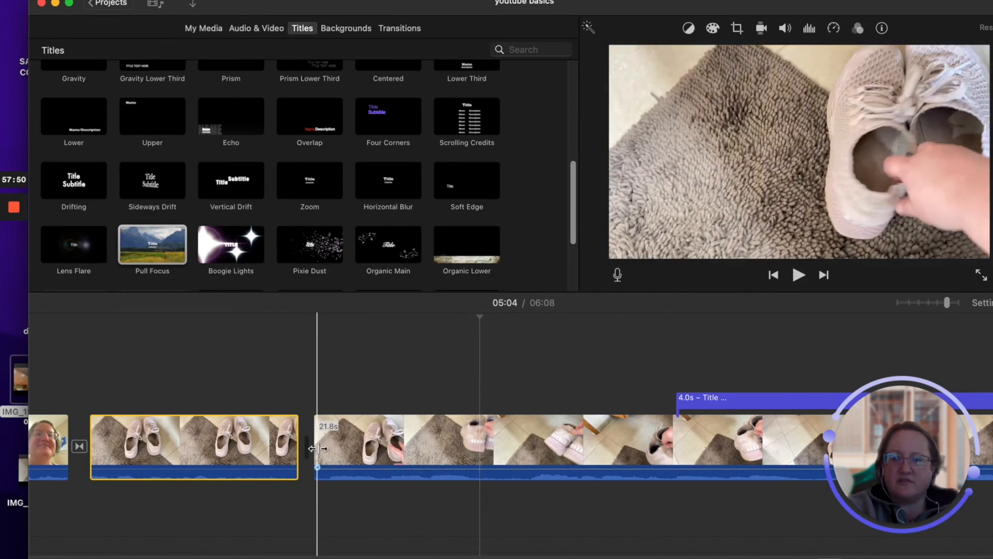
Trim a little off the start of the second shoe segment and replay the cut
left_click_drag(316, 446, 324, 447)
left_click(228, 440)
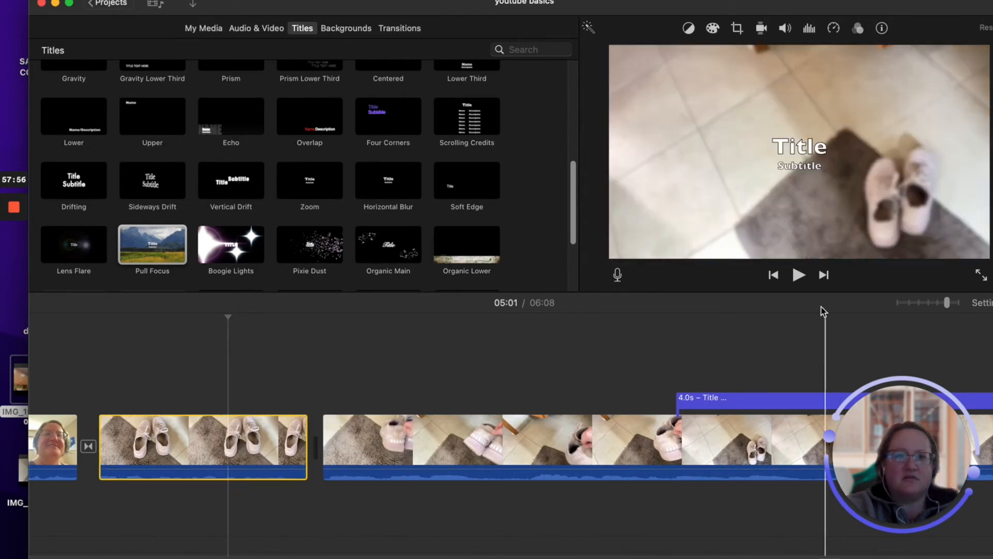
left_click(805, 279)
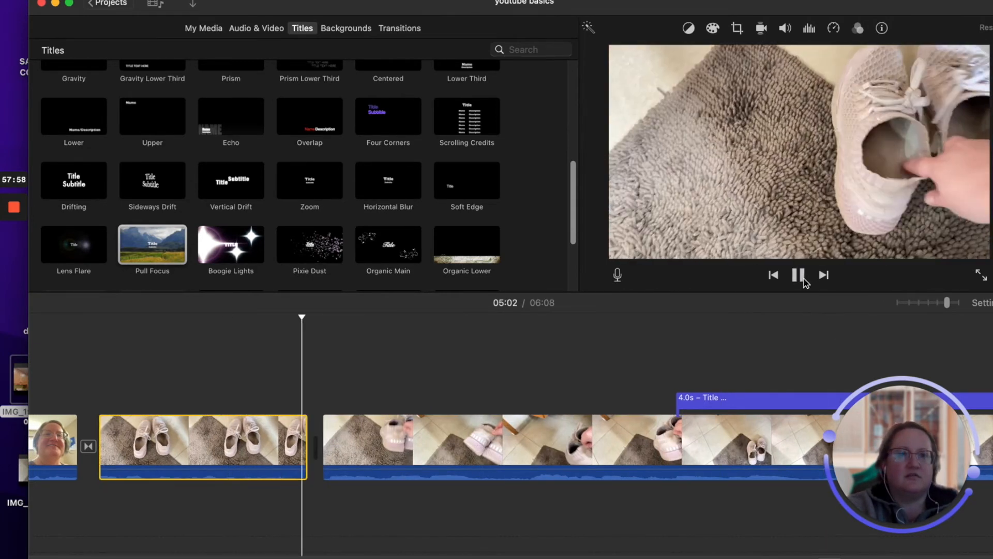
left_click(800, 275)
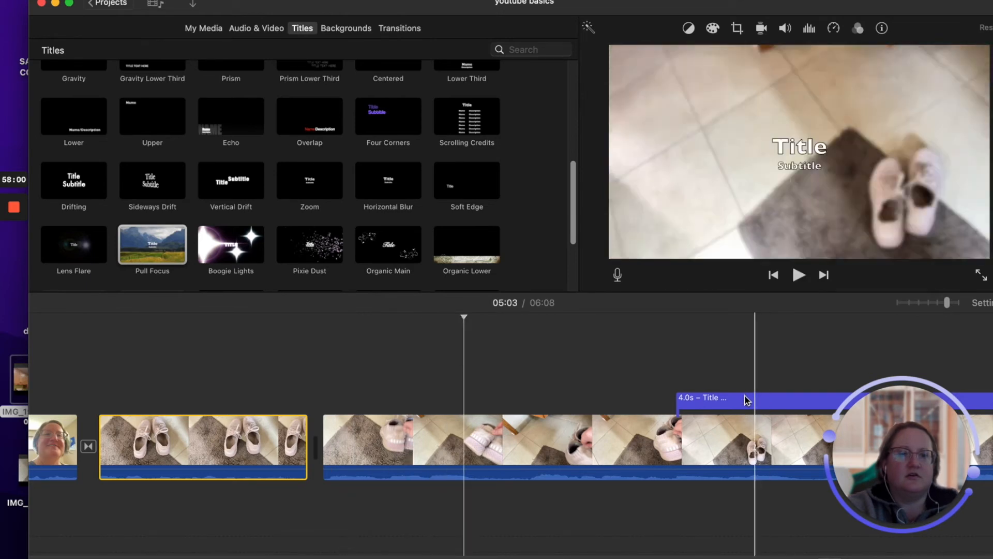
Move the Pull Focus title to near the start of the second shoe segment and replace its text with "Not sponsored or affiliated"
left_click_drag(681, 402, 385, 398)
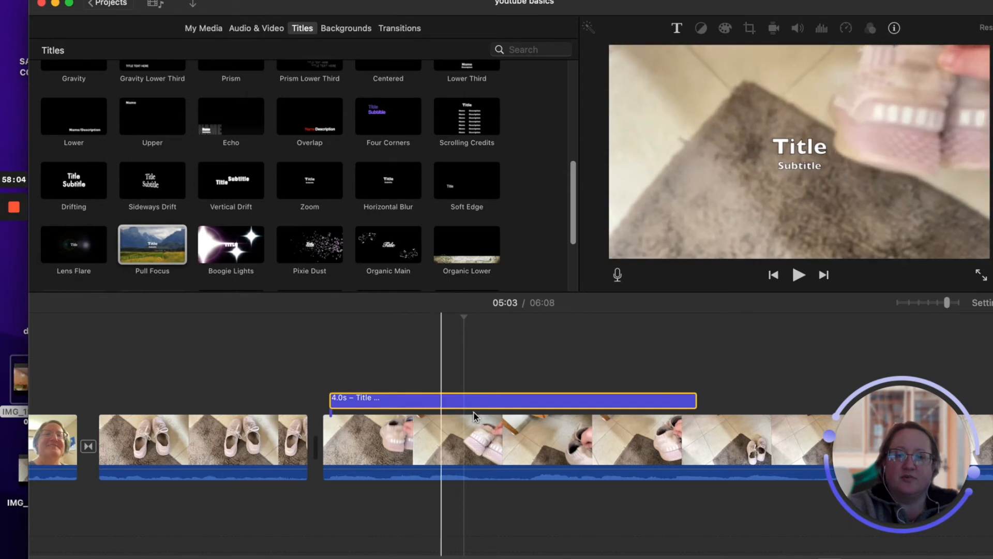
left_click(533, 403)
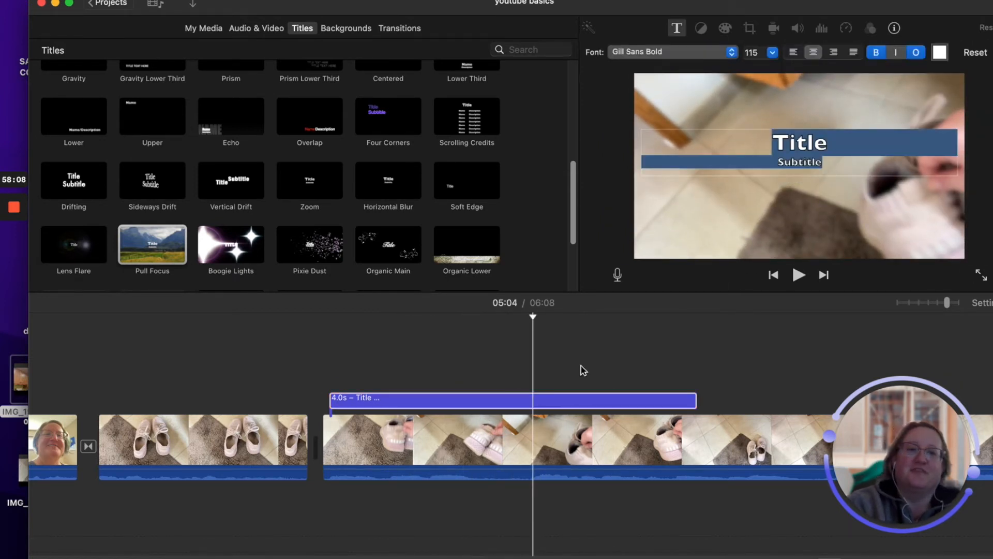
type("Not sp")
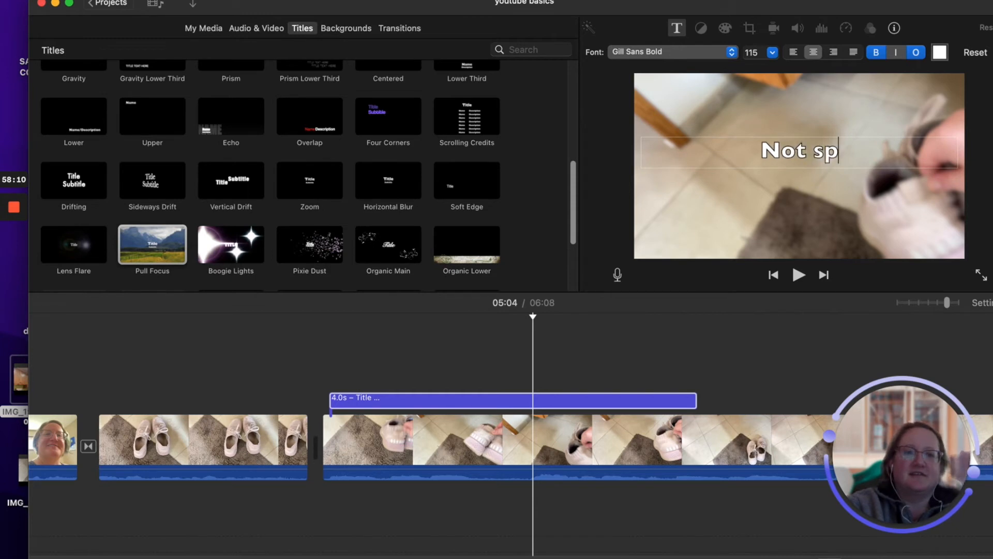
type("onsored or a")
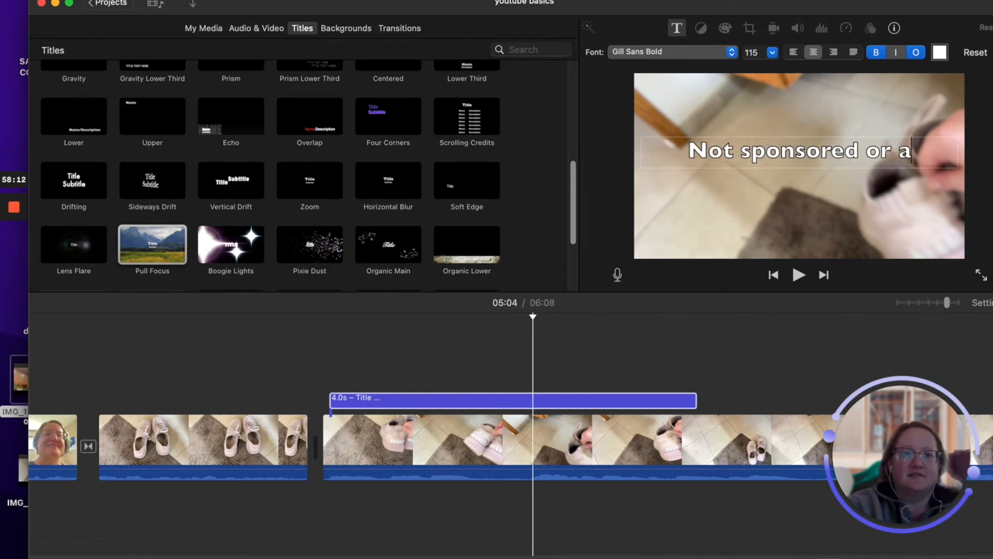
type("ffiliated")
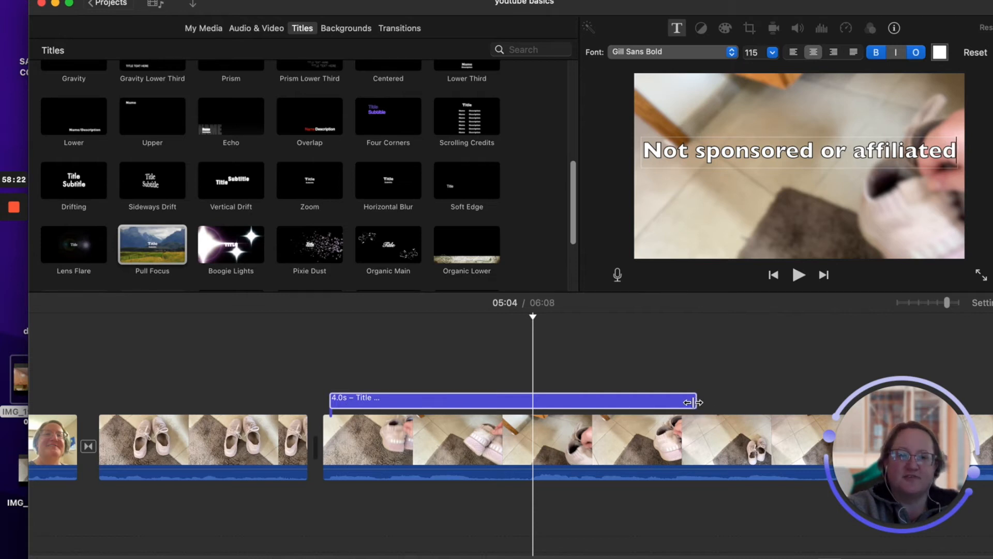
Shorten the "Not sponsored or affiliated" title to 2.2 s from its end and play it back from the first shoe segment
left_click_drag(694, 400, 533, 397)
left_click(220, 404)
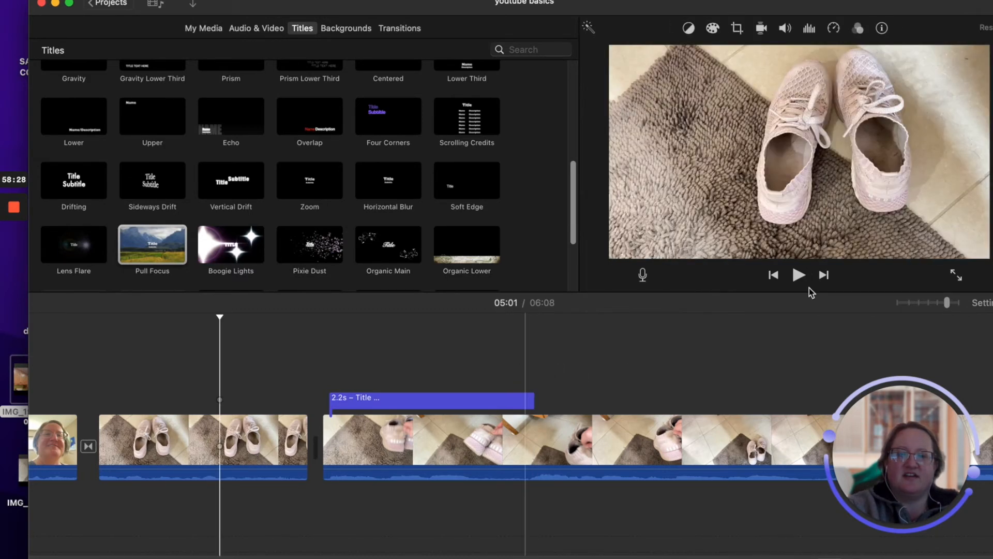
left_click(799, 276)
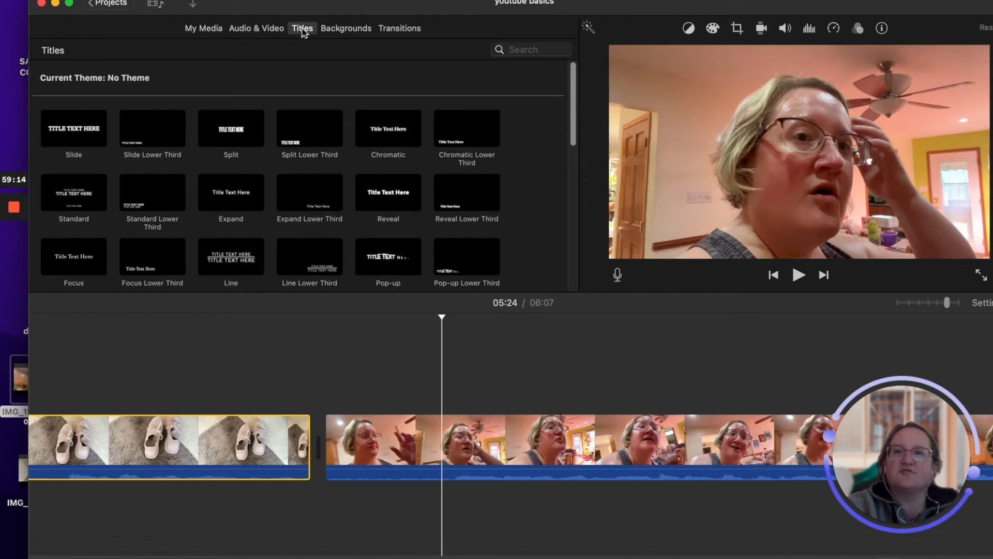
scroll(365, 136, "down", 5)
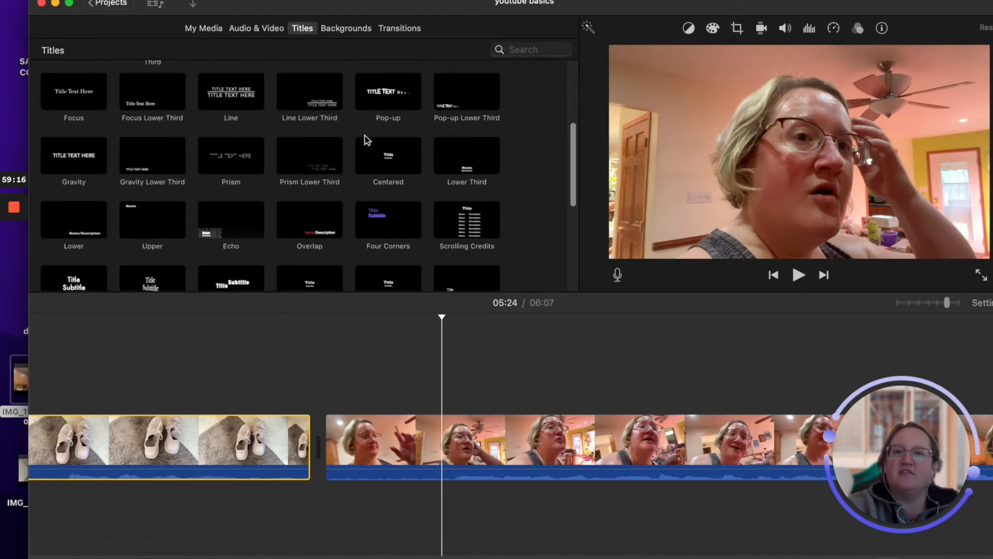
scroll(364, 136, "down", 3)
scroll(365, 136, "up", 10)
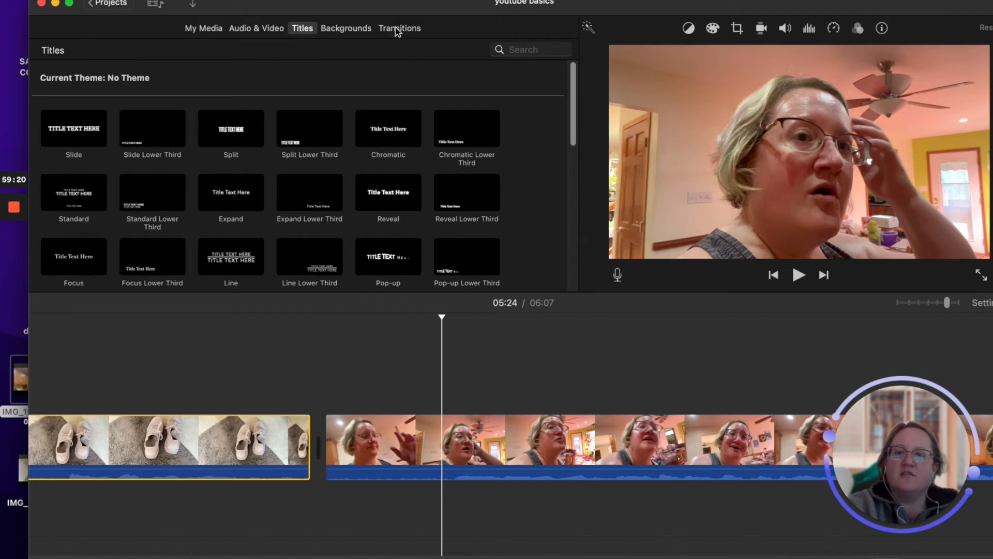
Add a Swap transition between the last shoe segment and the following talking clip, and play across it
left_click(396, 30)
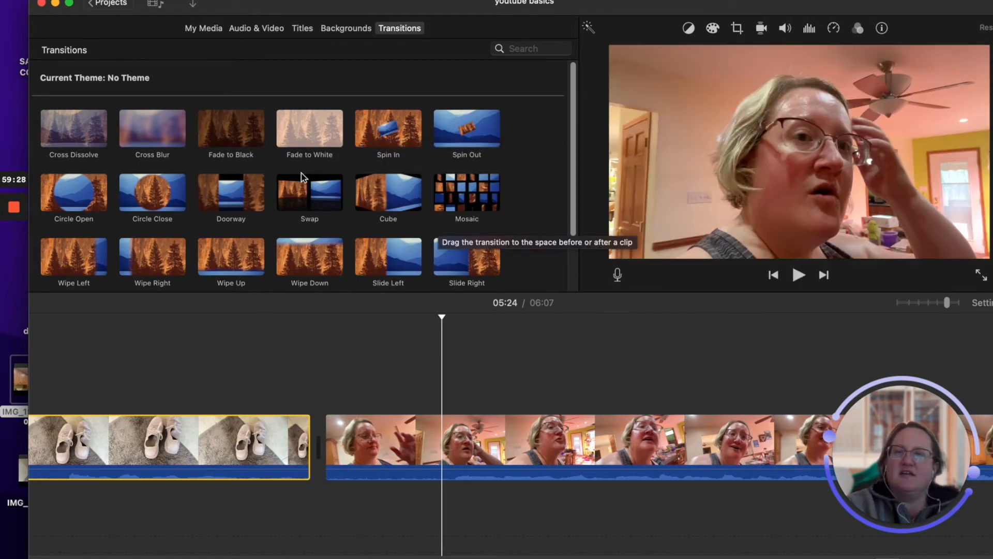
left_click_drag(302, 213, 230, 446)
left_click(159, 439)
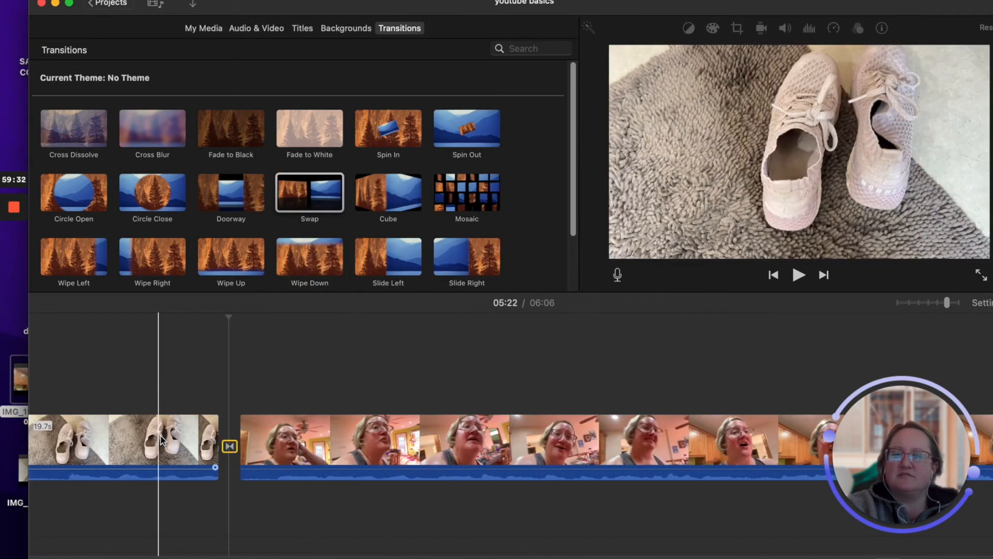
left_click(795, 277)
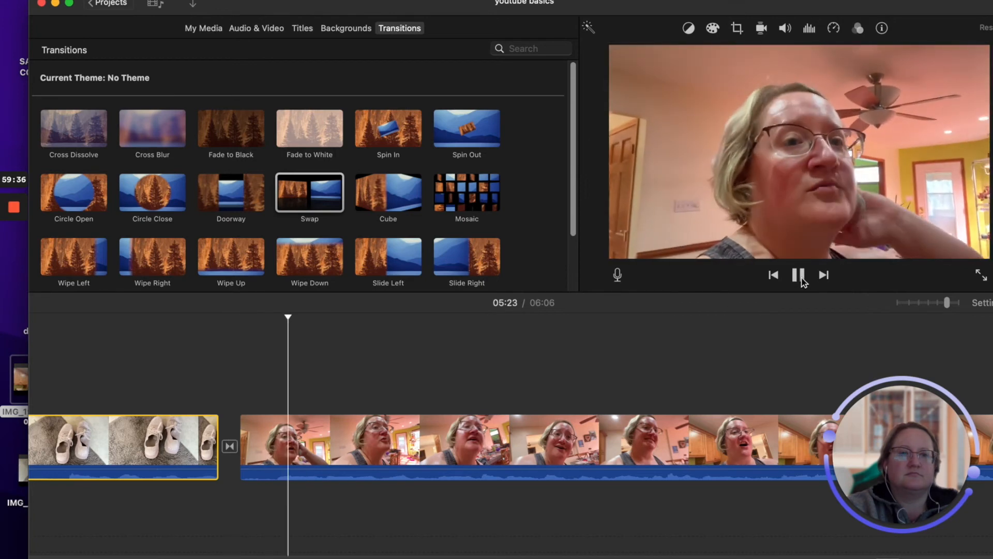
left_click(801, 275)
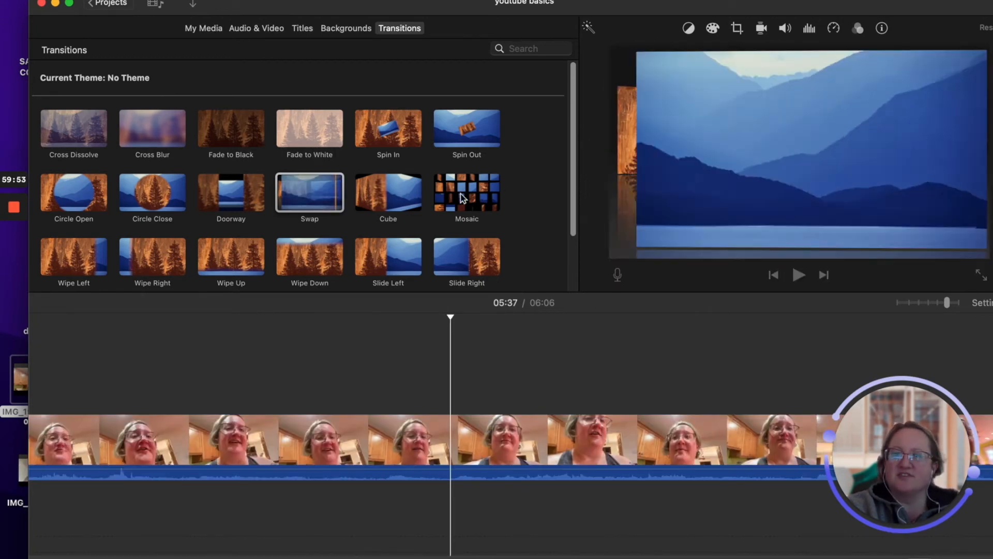
Place a Pull Focus title over the kitchen talking footage near 05:37
left_click(303, 30)
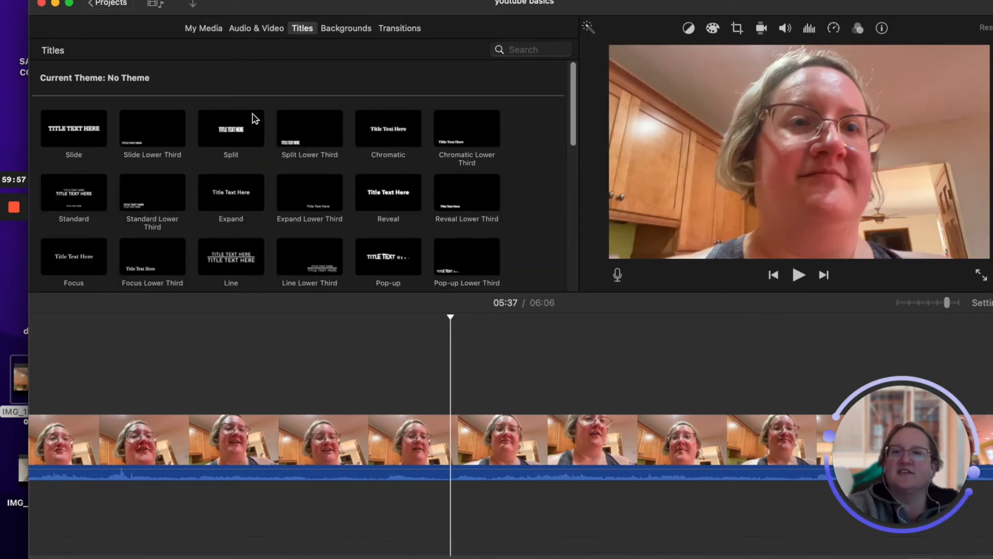
scroll(235, 185, "down", 5)
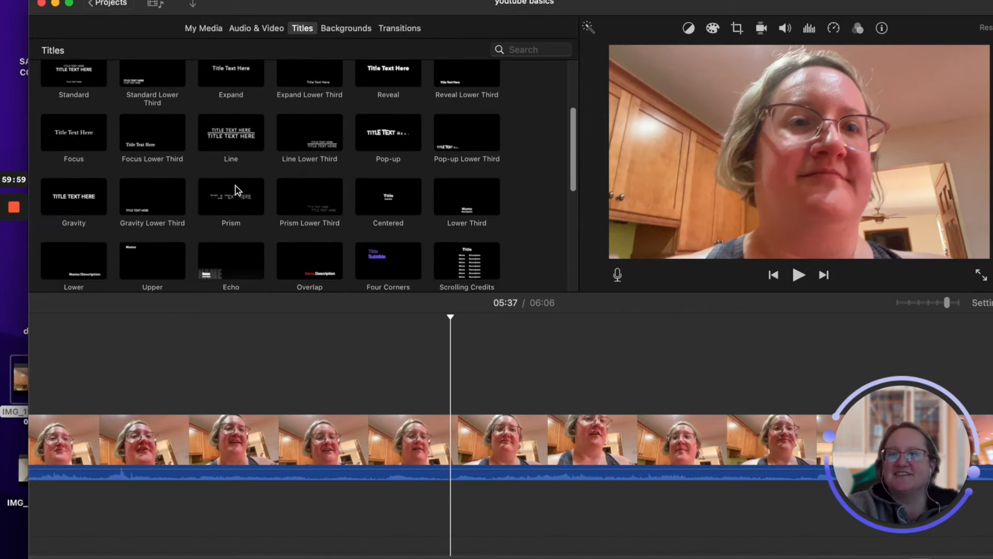
scroll(234, 185, "down", 6)
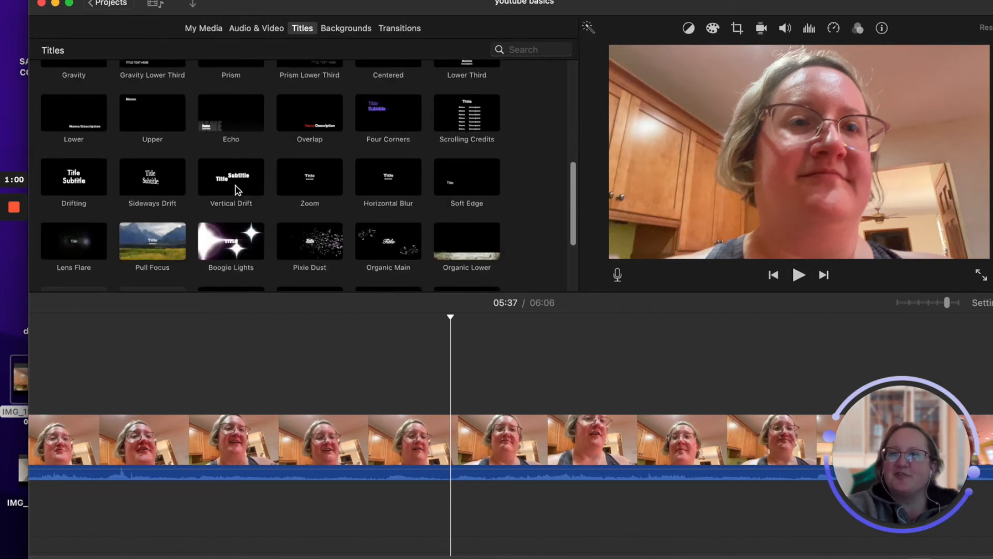
scroll(176, 224, "down", 1)
left_click_drag(149, 228, 414, 398)
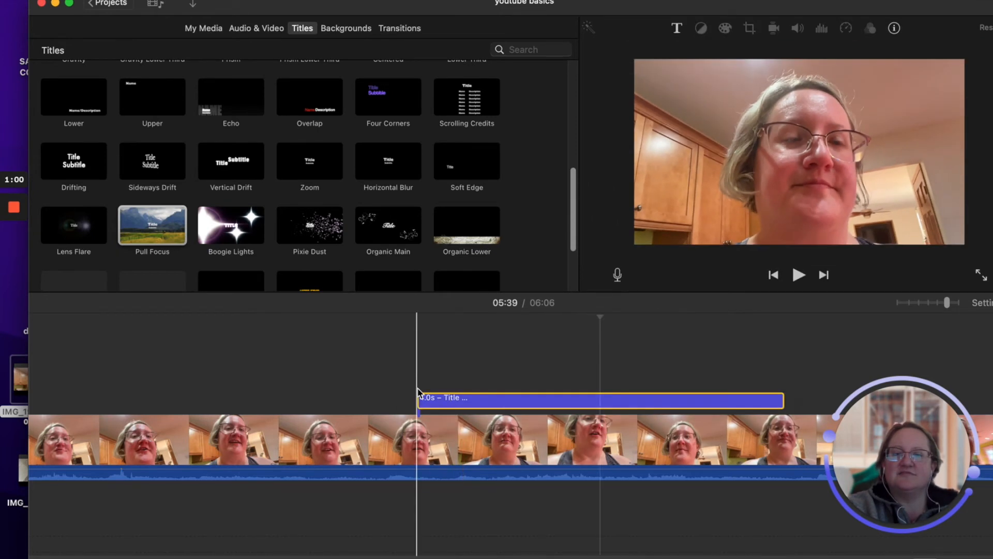
Set the new title's text to "Monster is a nickname for my dog. Her real name is Kasey." and play the footage leading up to it
type("Mon")
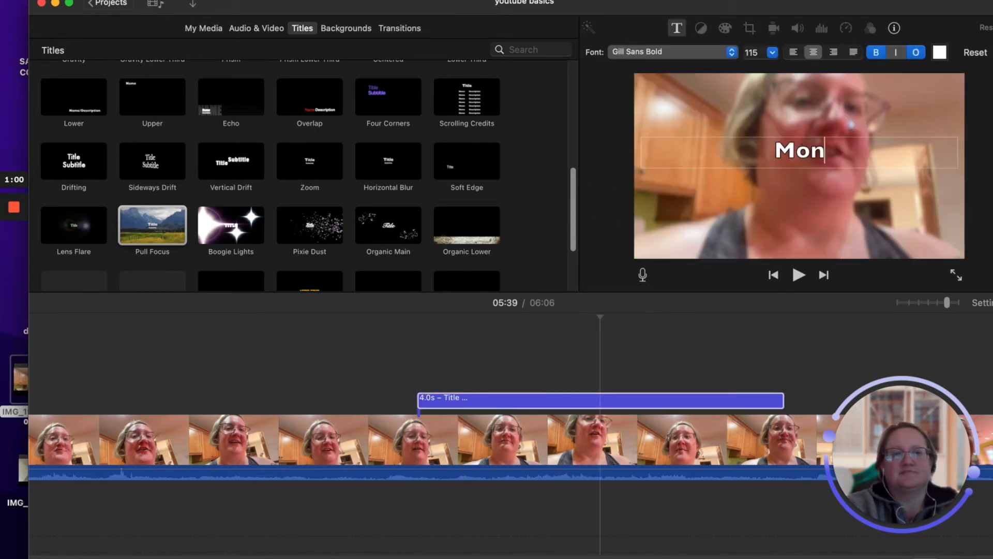
type("ster is a nickm")
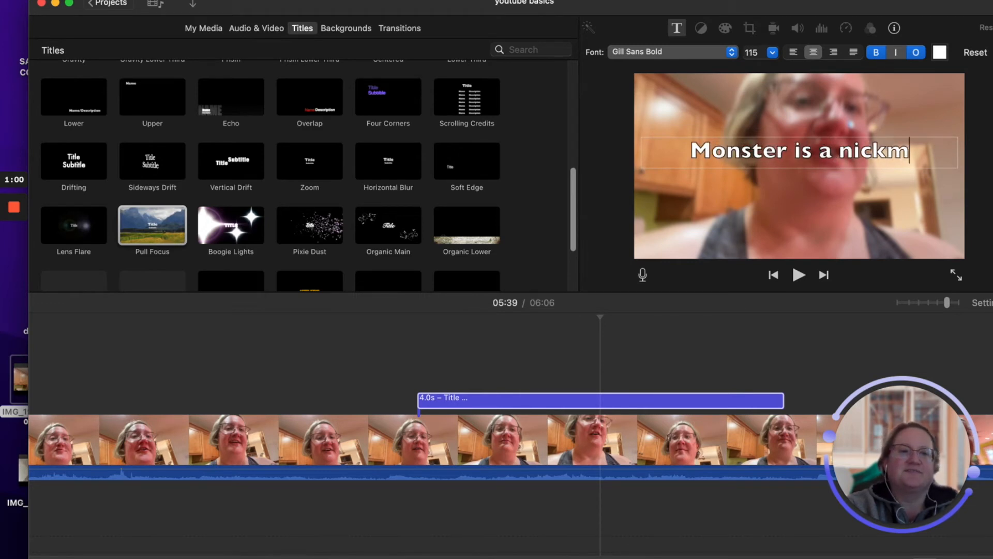
key("BackSpace")
type("name for my dog")
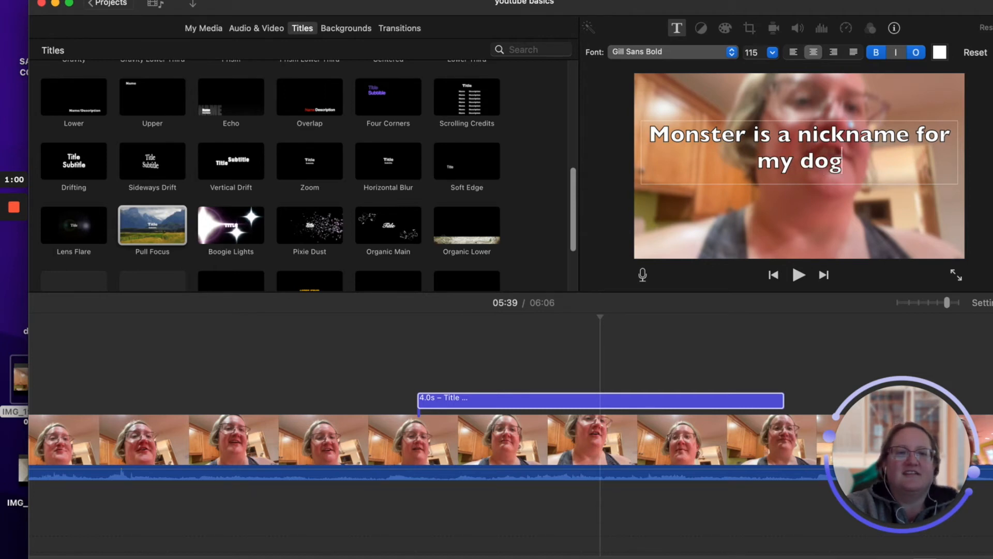
type(". Her real name is Kasey.")
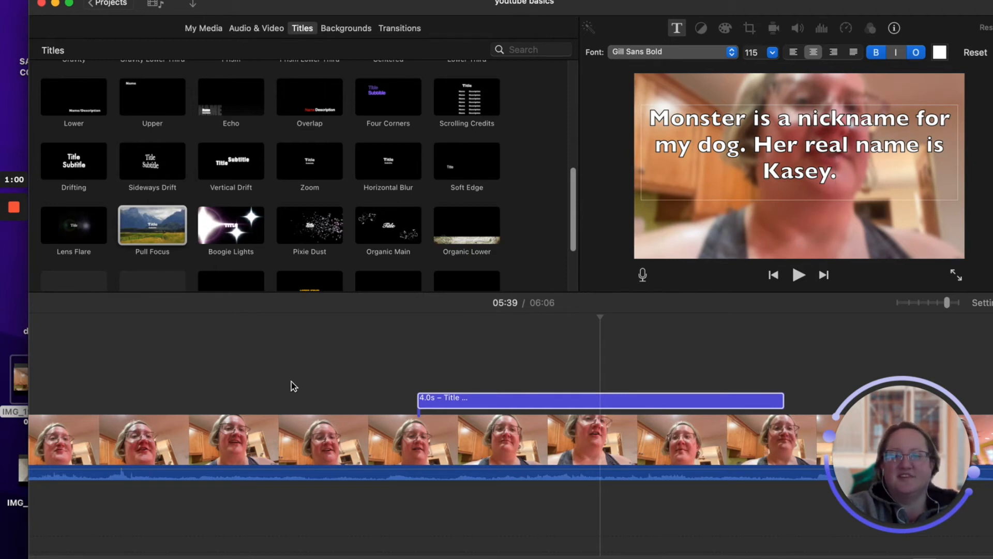
left_click(266, 520)
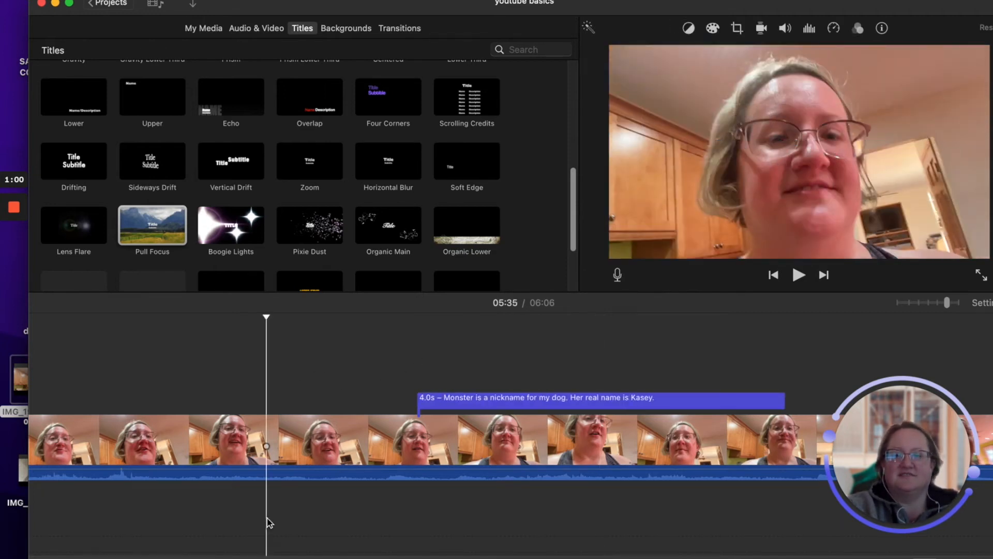
left_click(799, 275)
left_click(799, 275)
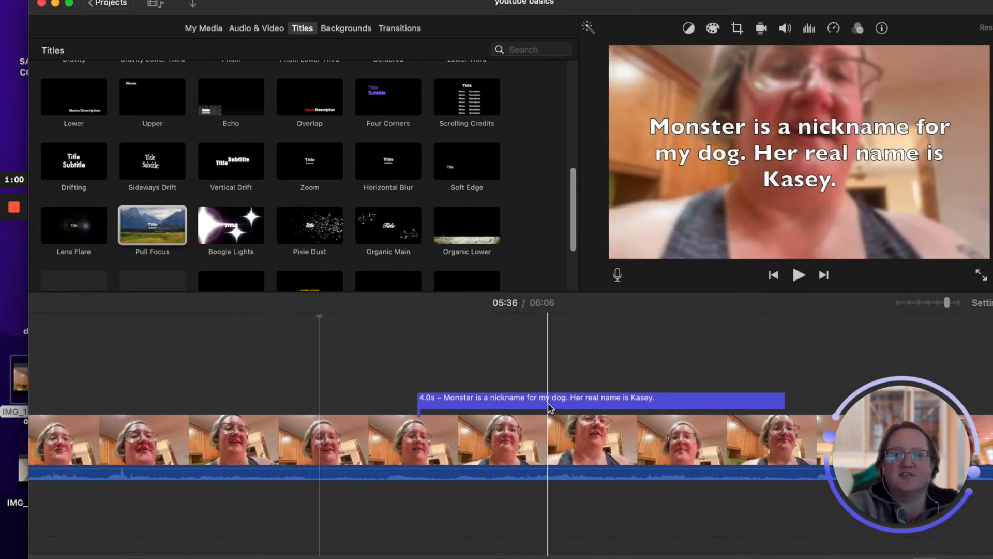
Move the Monster nickname title slightly earlier over the kitchen footage and play through it twice
left_click_drag(549, 408, 416, 403)
left_click(220, 397)
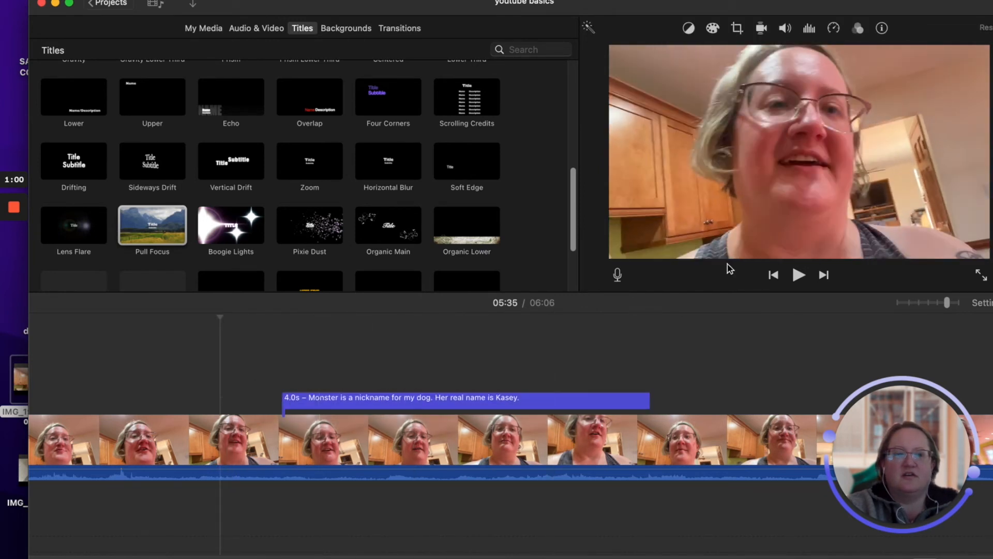
left_click(799, 277)
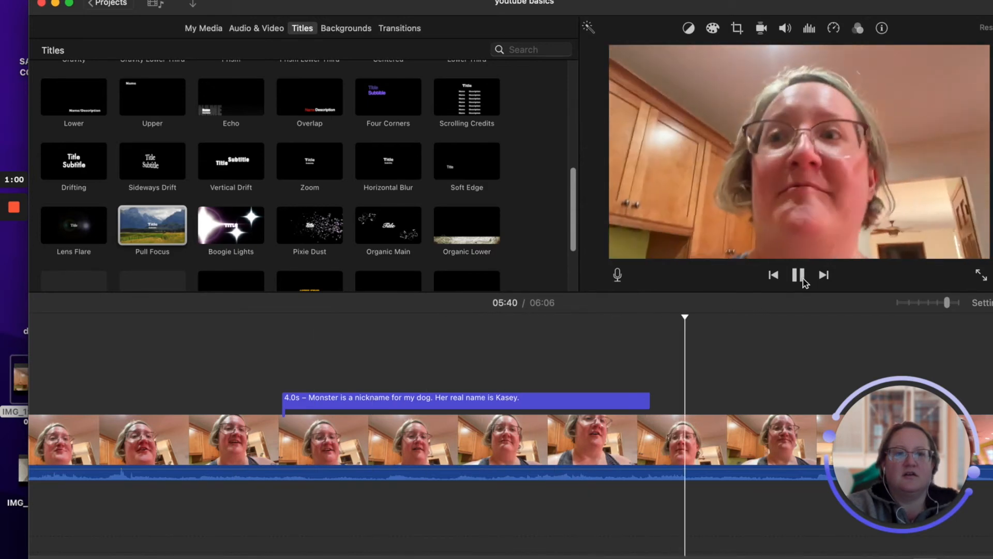
left_click(803, 281)
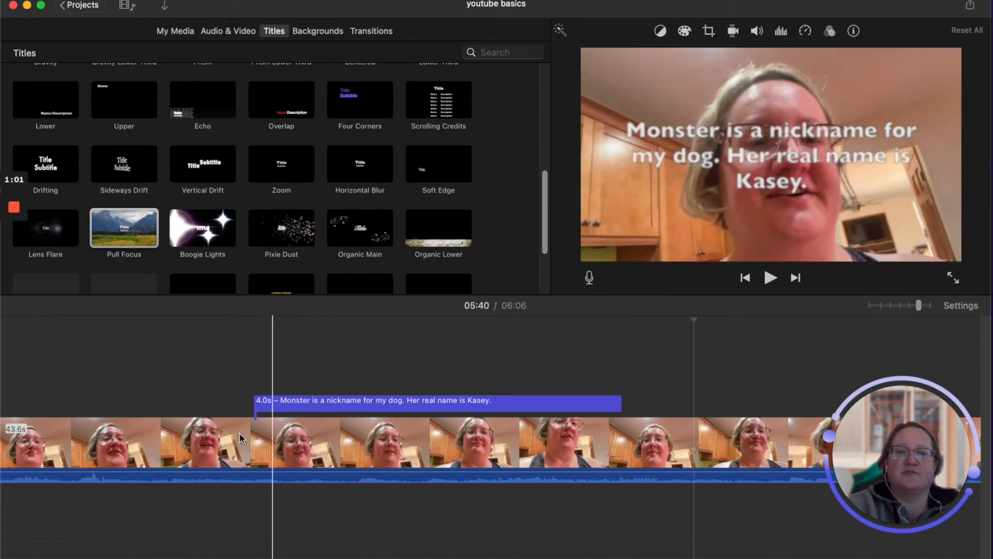
left_click(166, 440)
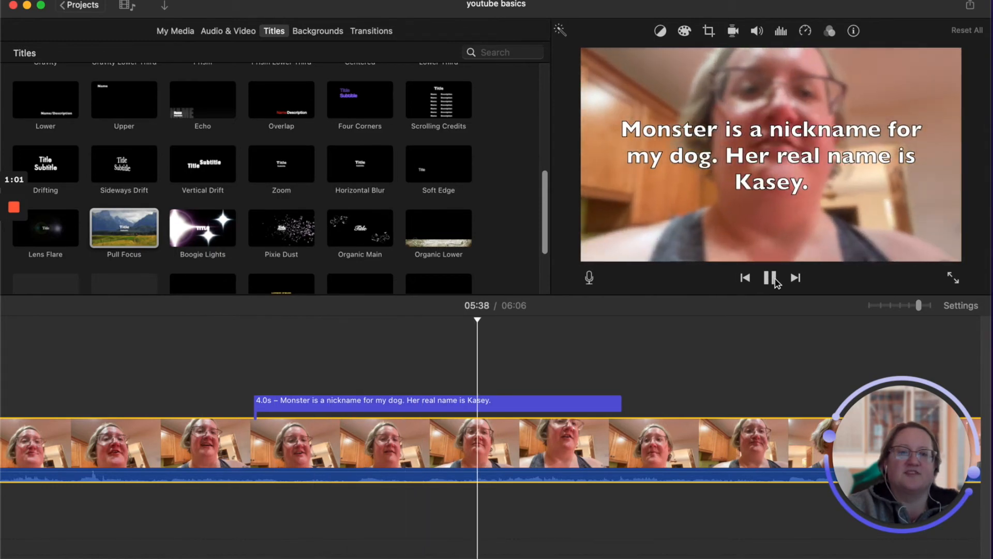
left_click(770, 278)
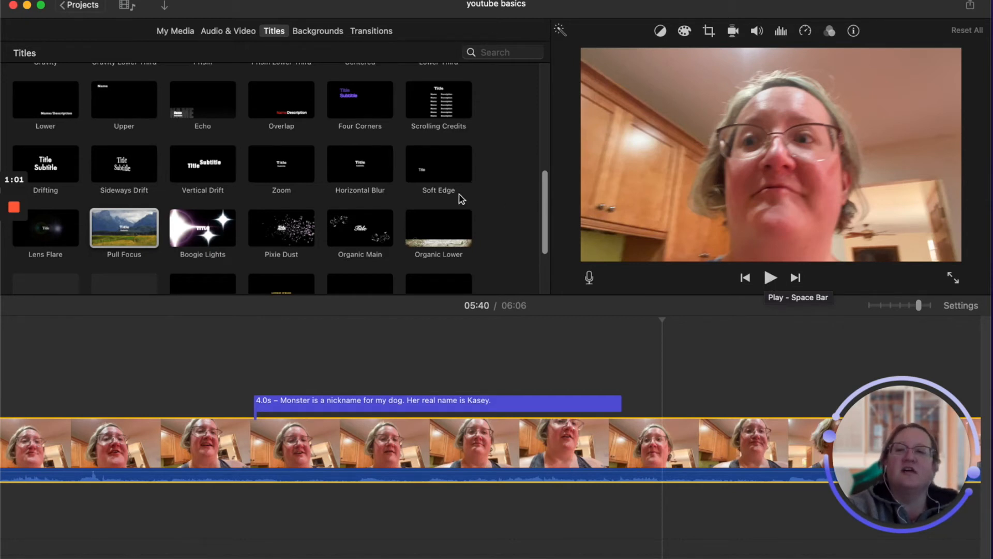
scroll(248, 240, "down", 4)
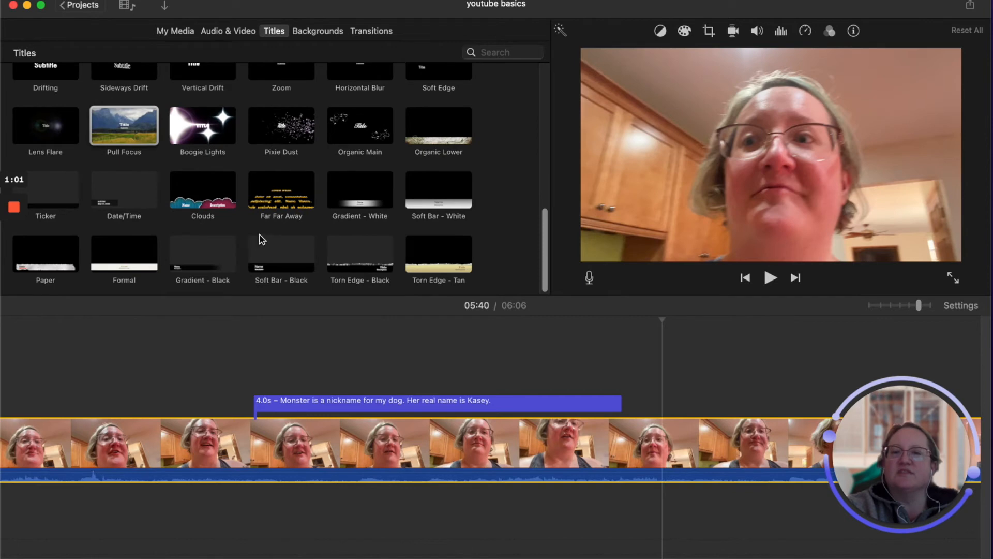
scroll(45, 210, "up", 8)
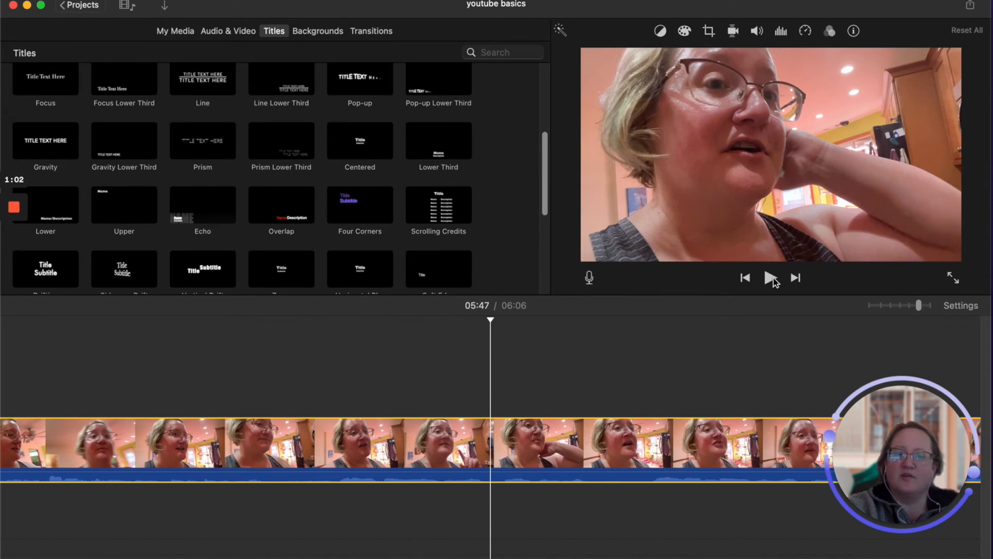
left_click_drag(923, 557, 909, 558)
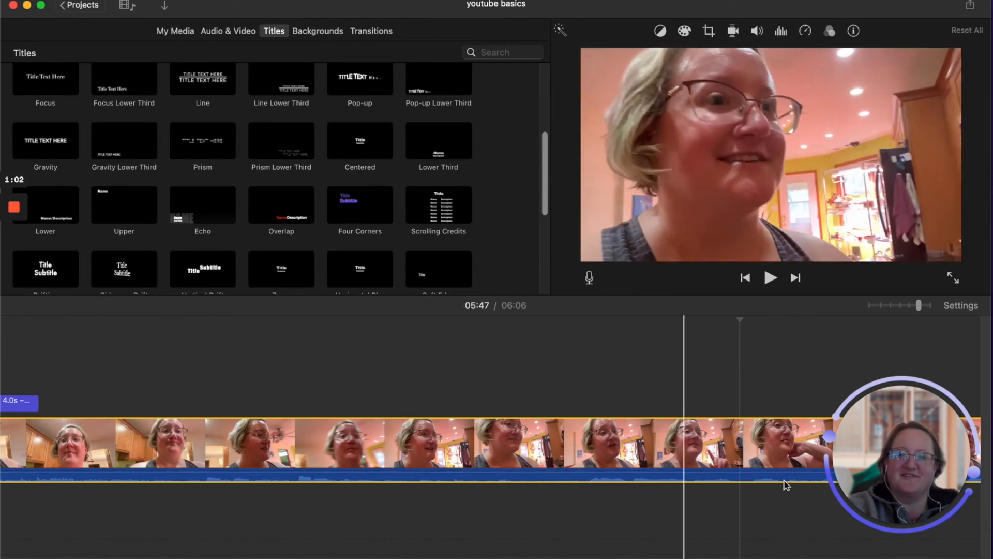
left_click_drag(905, 558, 893, 557)
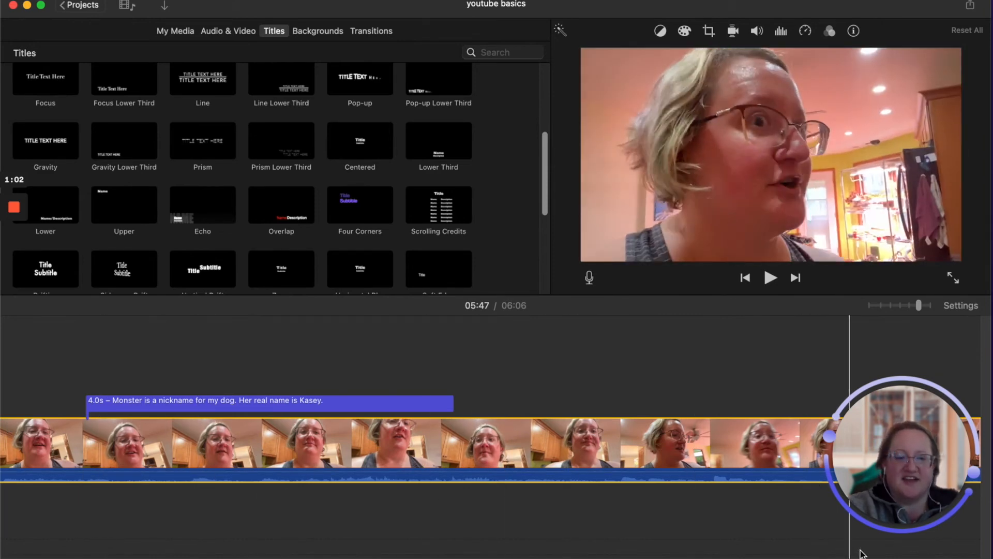
left_click_drag(893, 558, 897, 558)
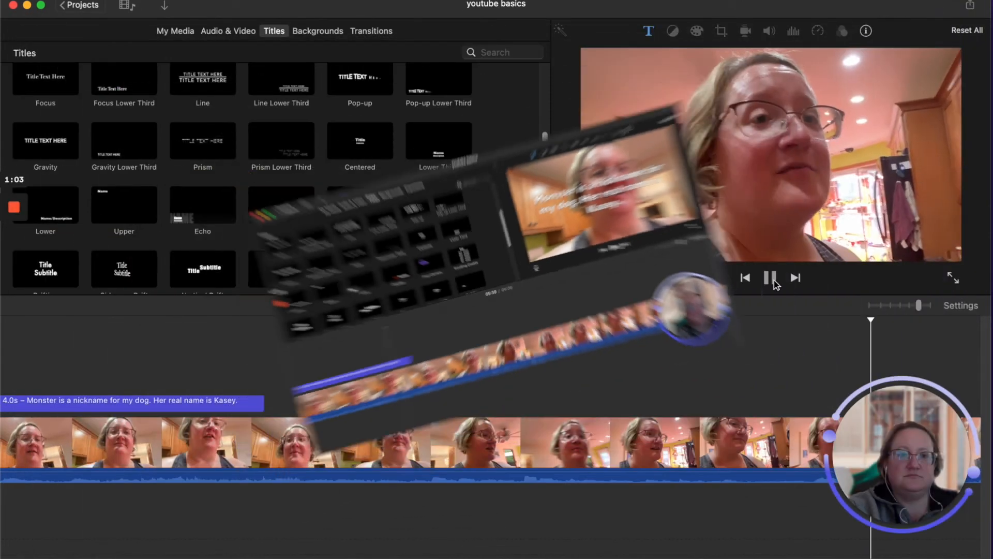
Split the talking clip at 05:45 and add a Spin Out transition at the new cut
left_click(538, 429)
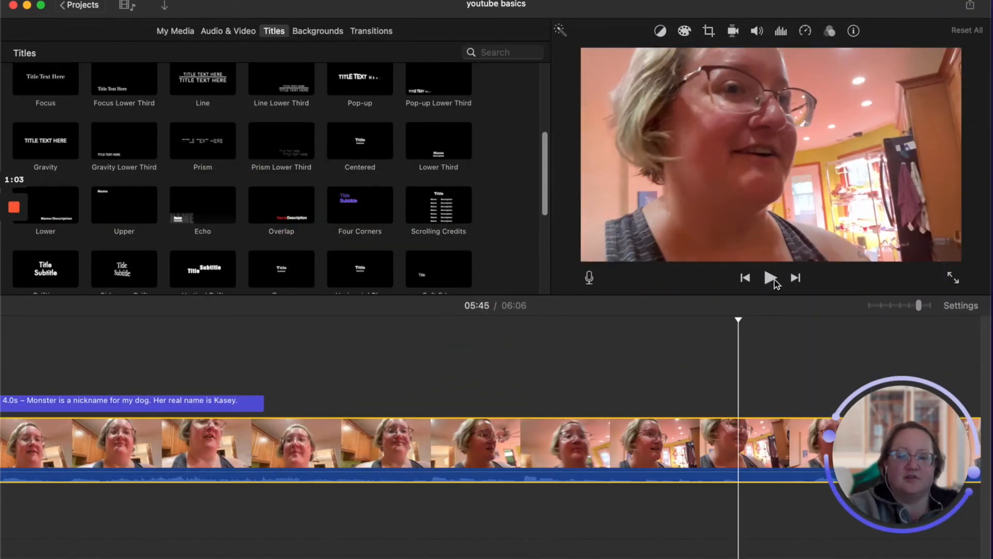
key("super+b")
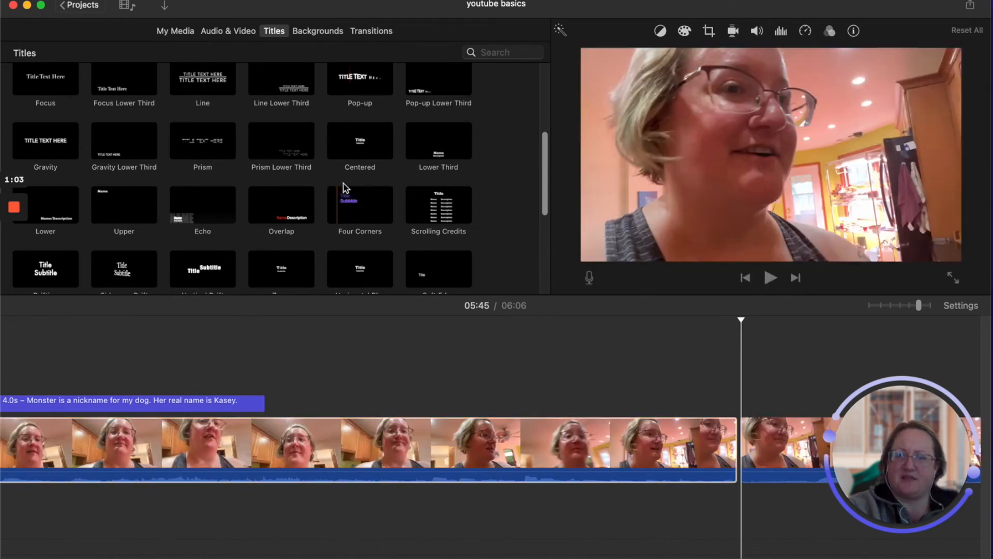
left_click(379, 32)
left_click(402, 421)
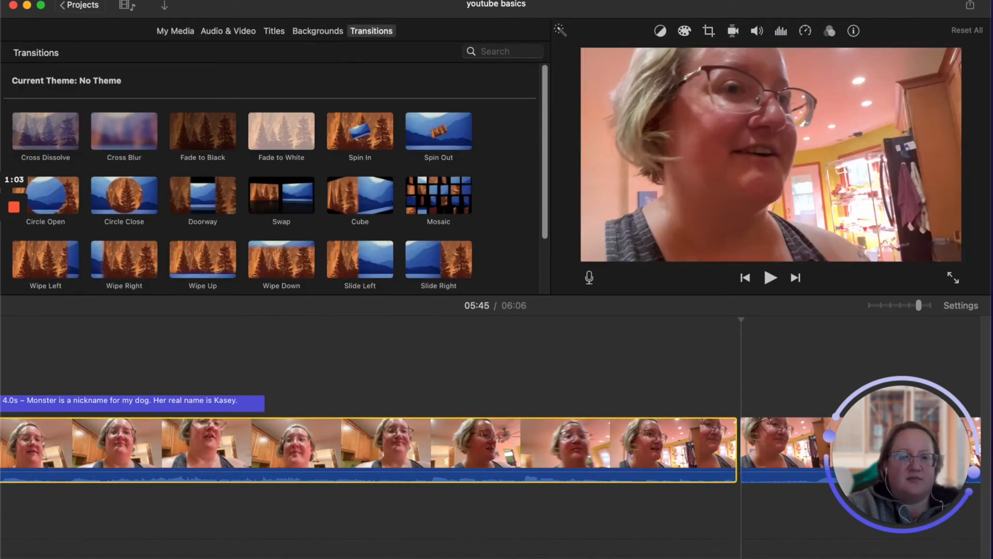
scroll(402, 440, "right", 10)
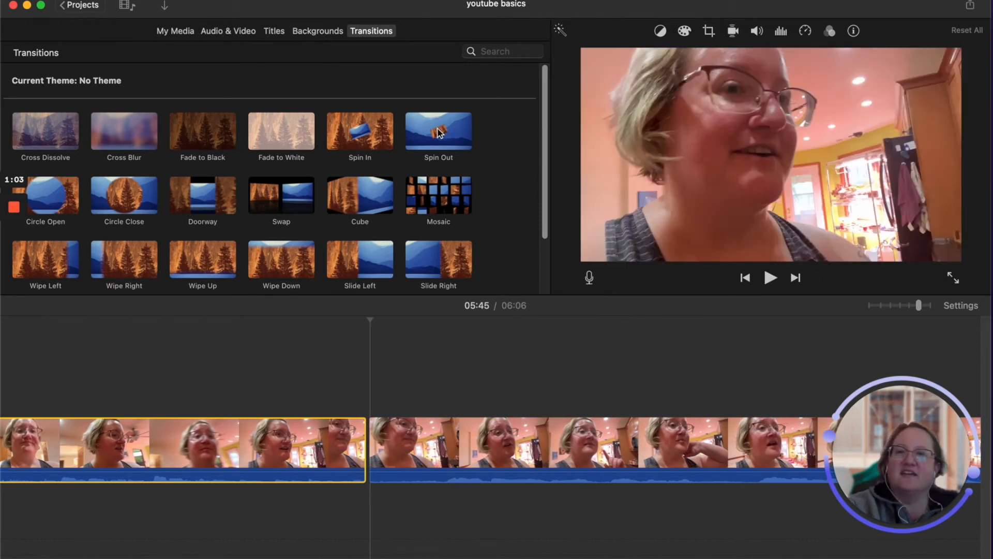
left_click_drag(409, 139, 331, 460)
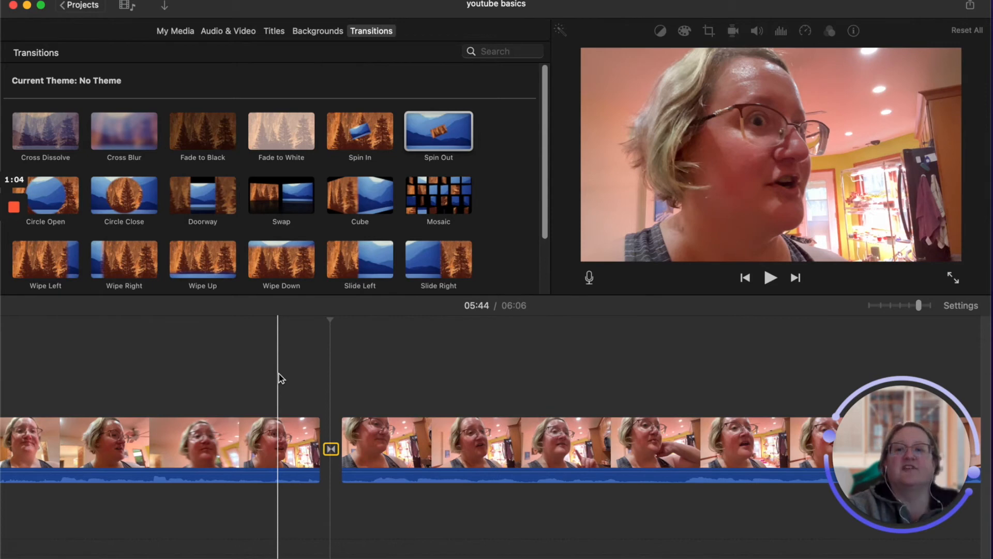
left_click_drag(572, 1, 573, 72)
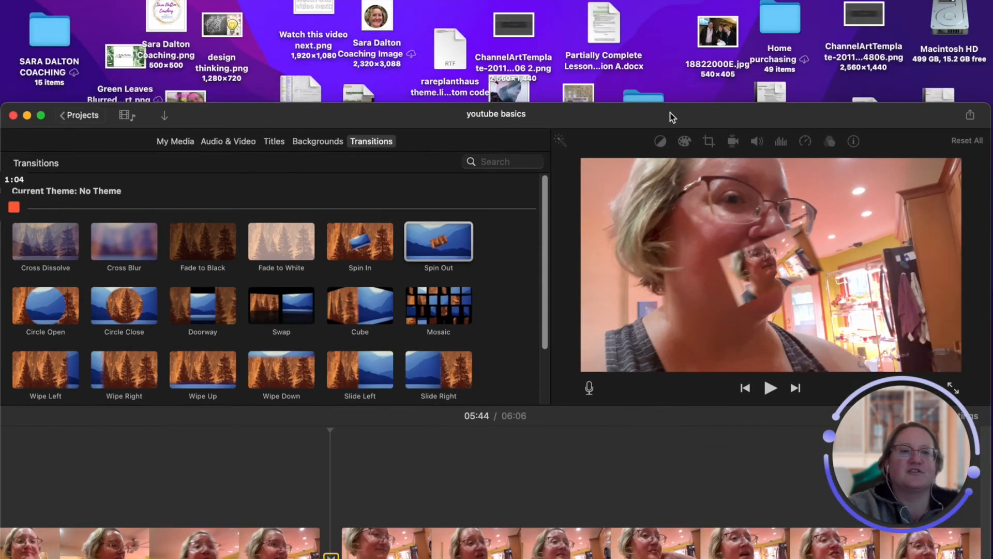
left_click_drag(671, 117, 682, 61)
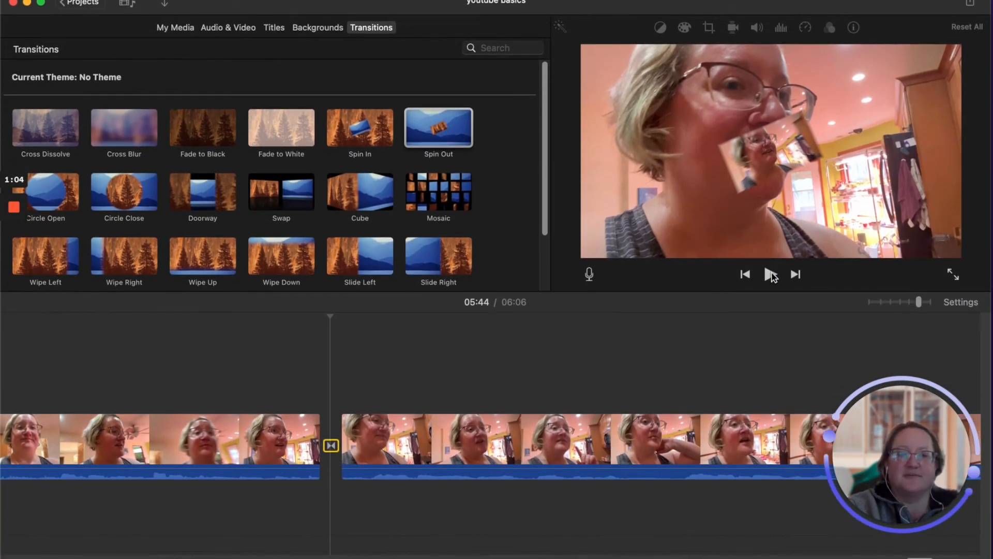
Preview the footage leading up to and through the new Spin Out transition at 05:44
left_click(307, 408)
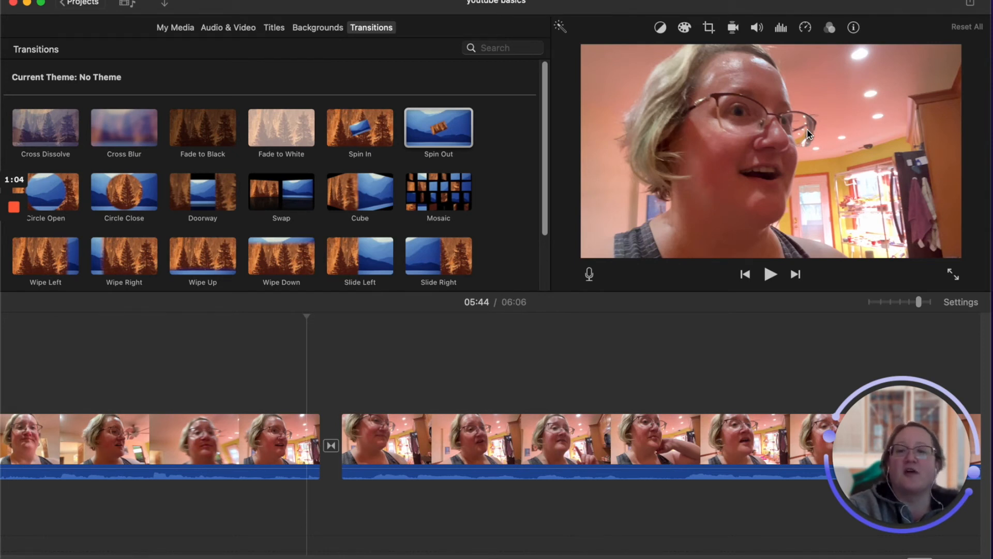
left_click(274, 401)
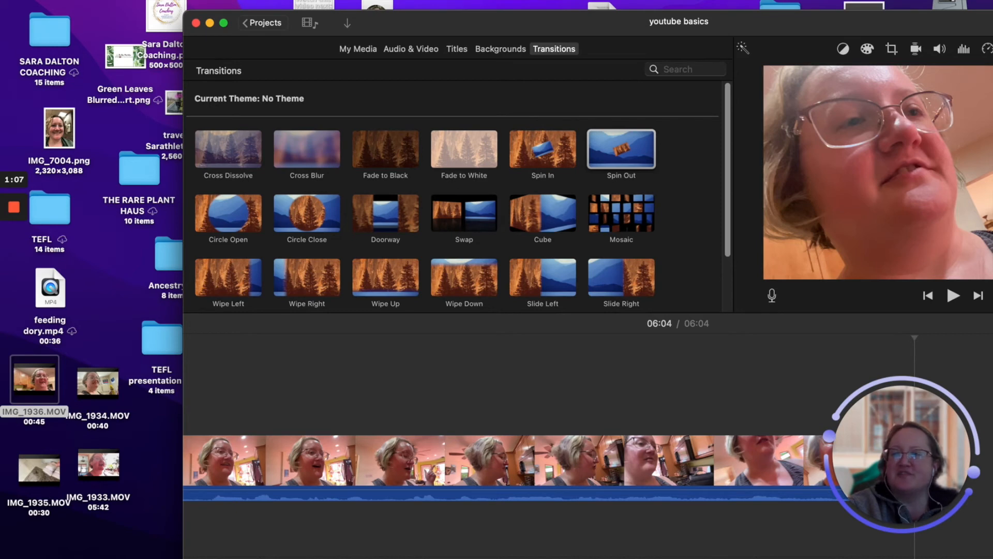
left_click_drag(463, 26, 305, 10)
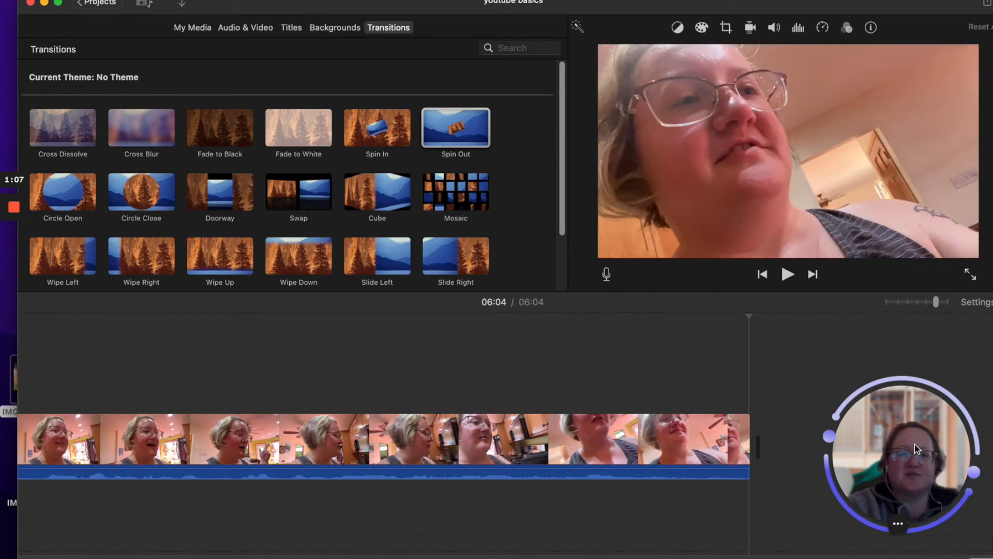
left_click_drag(915, 445, 56, 388)
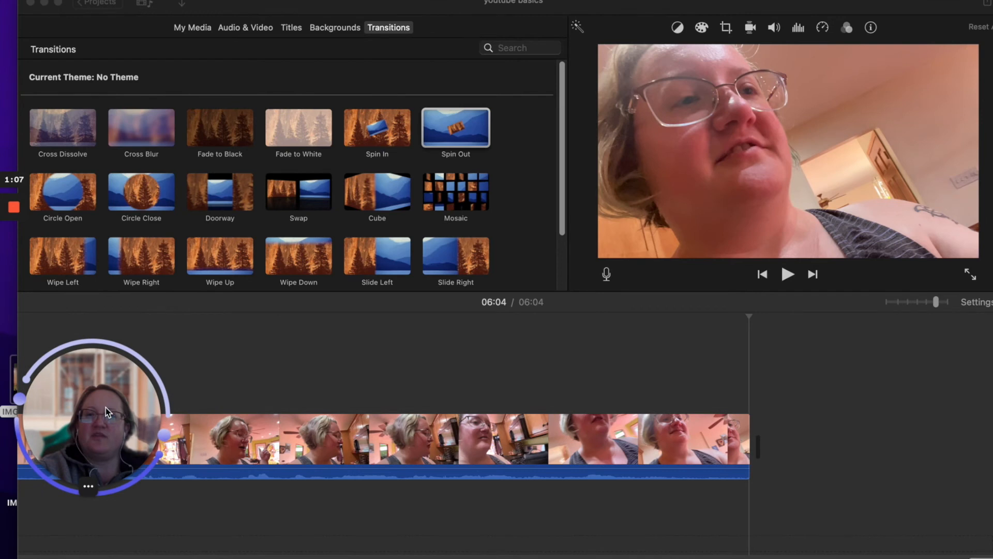
left_click_drag(109, 409, 353, 422)
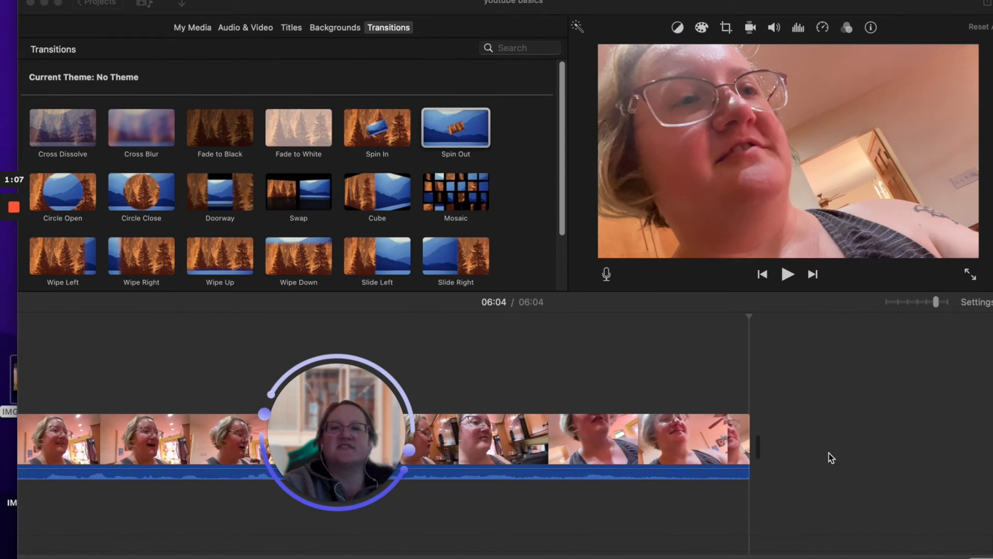
mouse_move(337, 396)
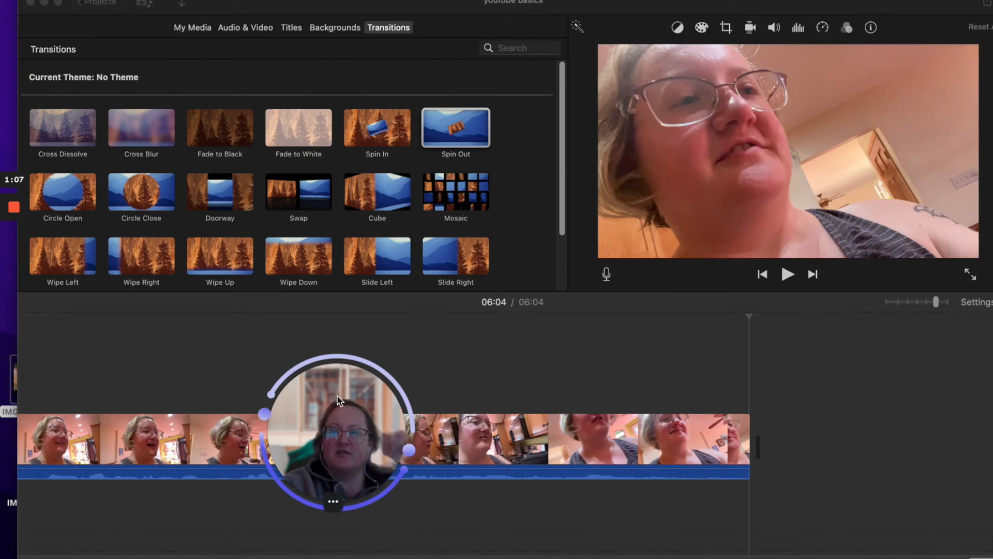
left_click_drag(337, 396, 133, 305)
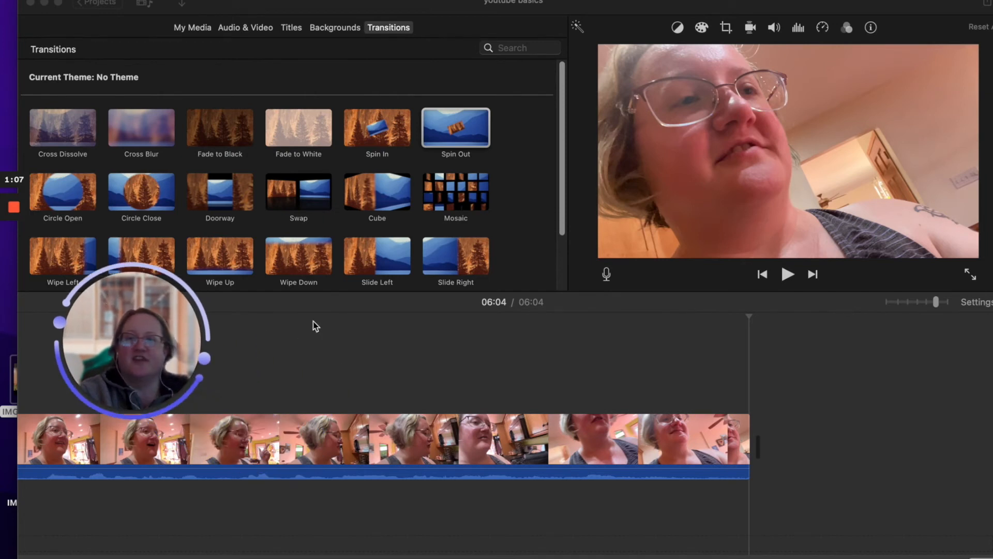
Add a Fade to Black transition after the last talking clip at the end of the movie
left_click(340, 29)
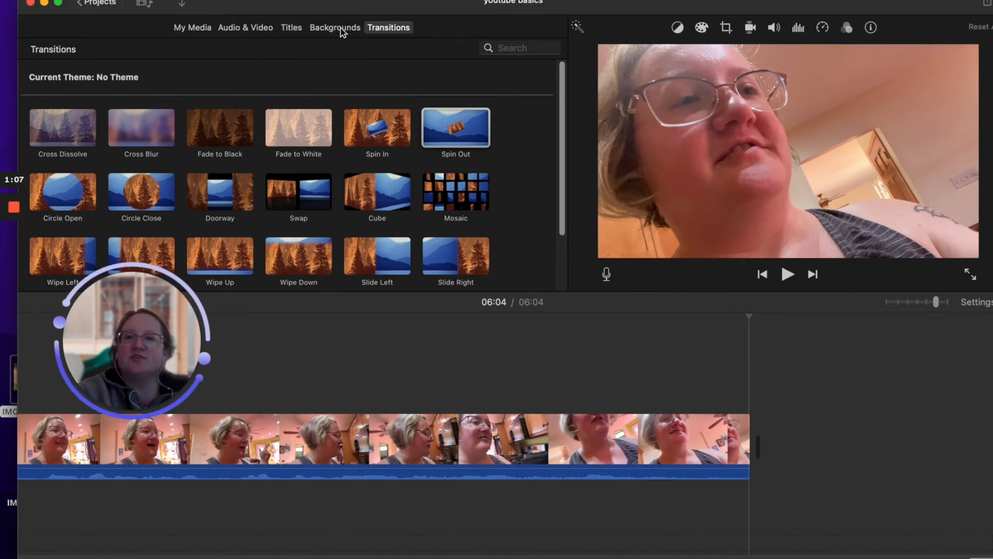
left_click(340, 28)
left_click(377, 28)
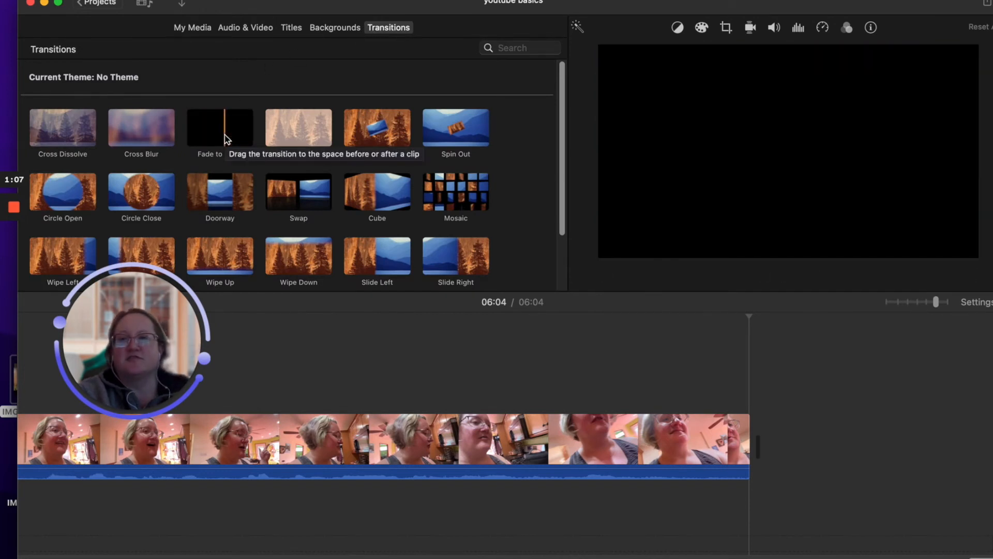
left_click_drag(226, 133, 677, 454)
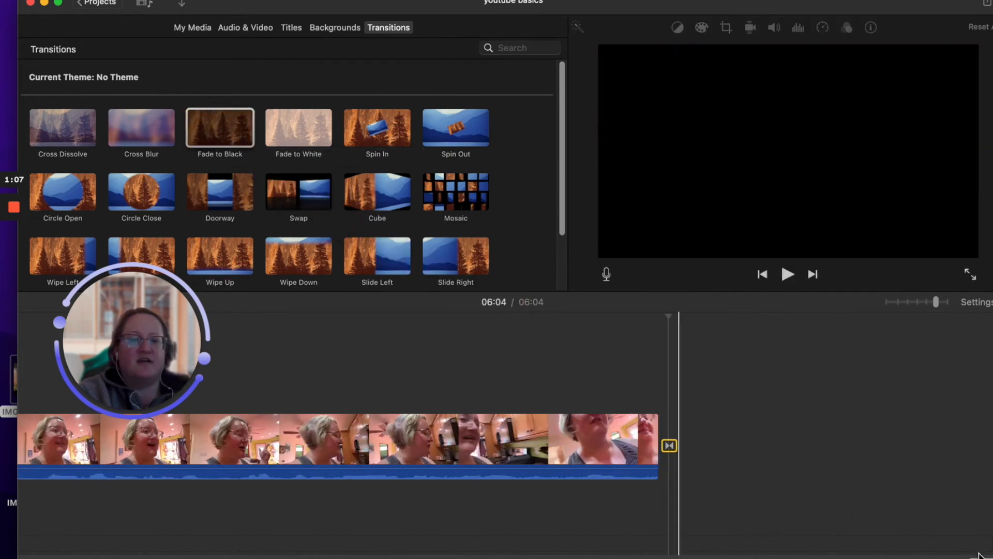
mouse_move(636, 7)
left_mouse_down()
mouse_move(563, 7)
mouse_move(633, 8)
left_mouse_up()
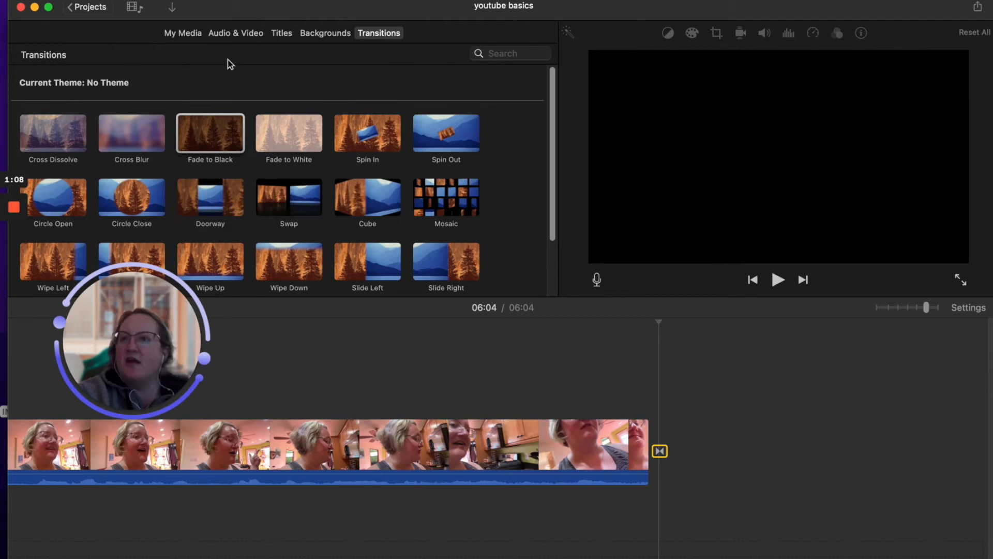
Add a Gradient background clip at the end of the movie, after the Fade to Black transition
left_click(328, 34)
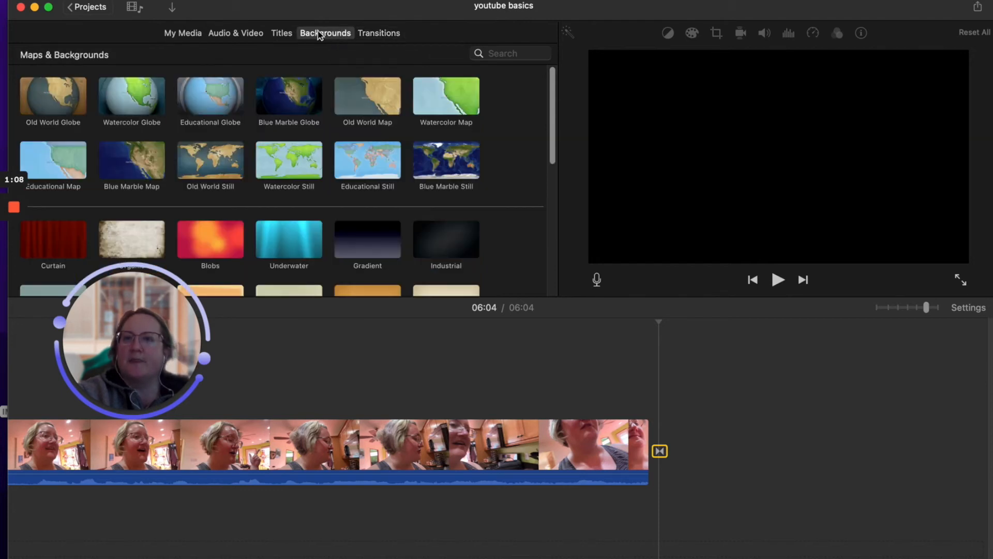
left_click(281, 37)
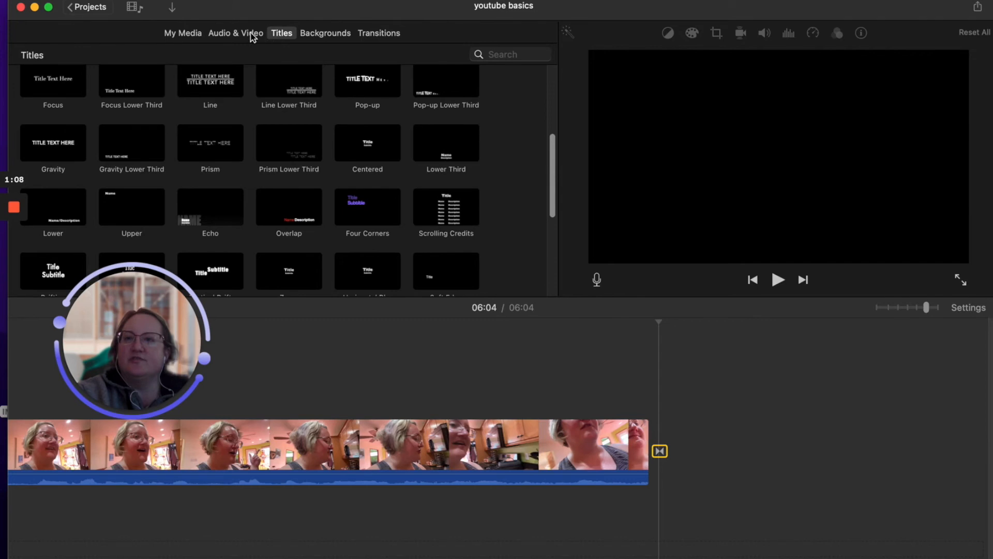
left_click(332, 32)
scroll(355, 129, "down", 3)
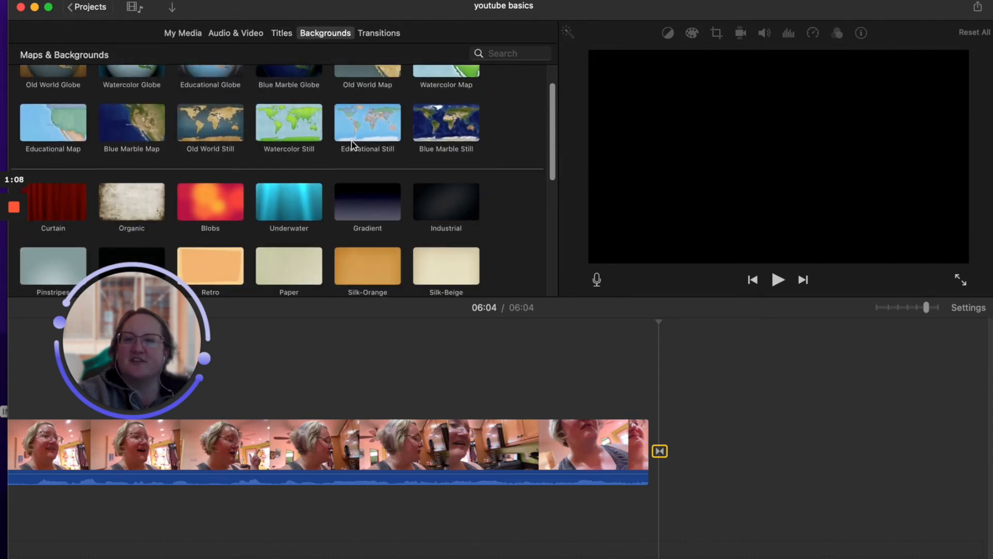
left_click_drag(365, 164, 725, 429)
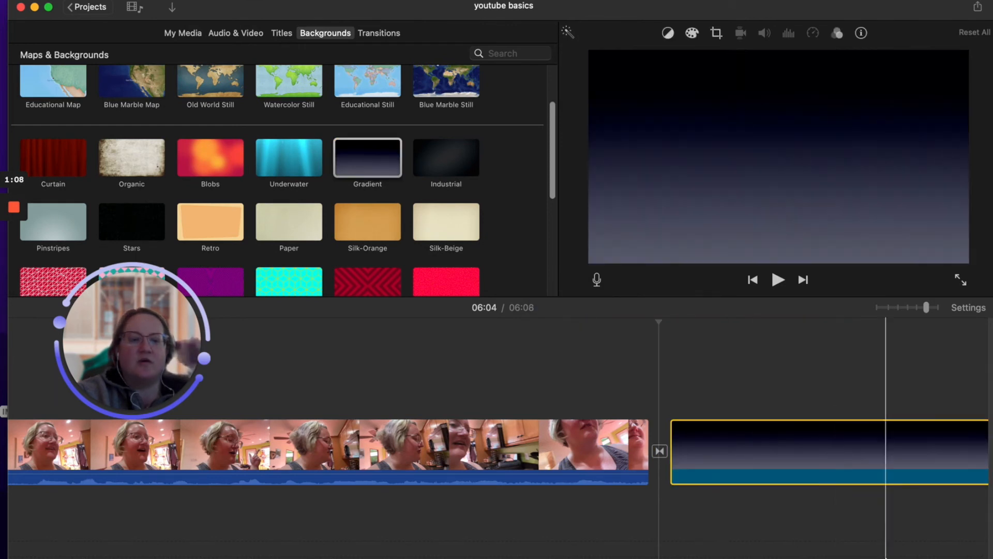
Extend the Gradient background clip to about 19 seconds, so the movie runs to 06:23
scroll(827, 445, "right", 5)
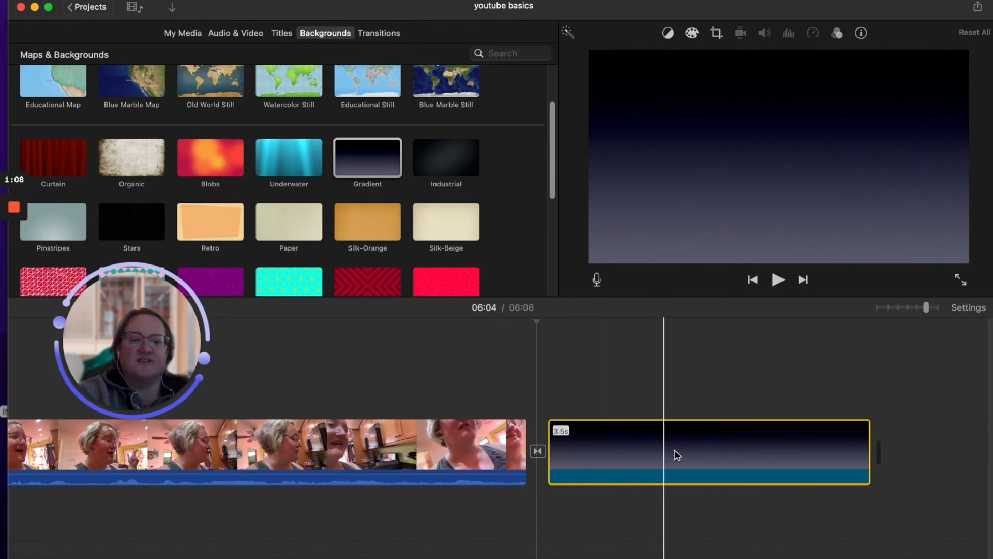
left_click_drag(869, 458, 975, 459)
scroll(640, 418, "right", 7)
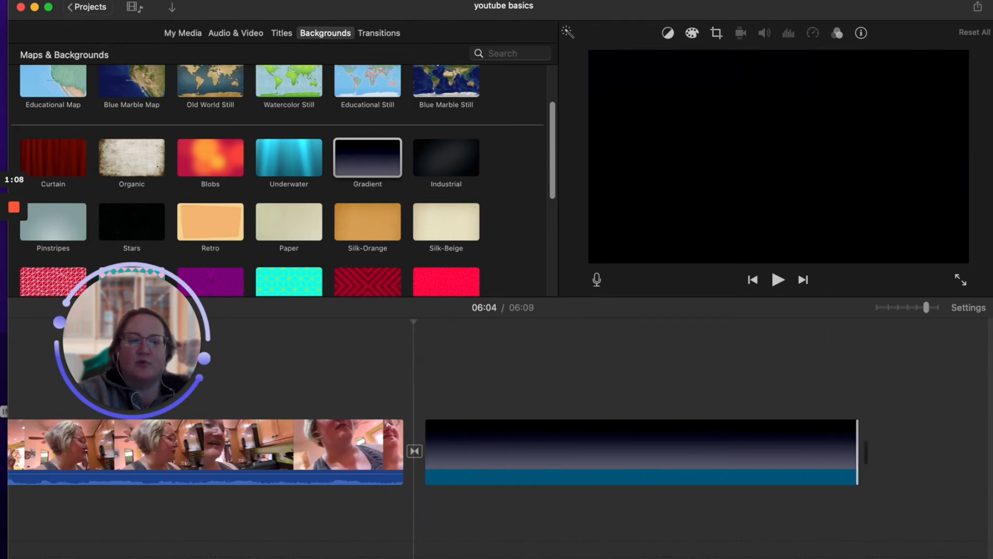
left_click_drag(602, 451, 881, 477)
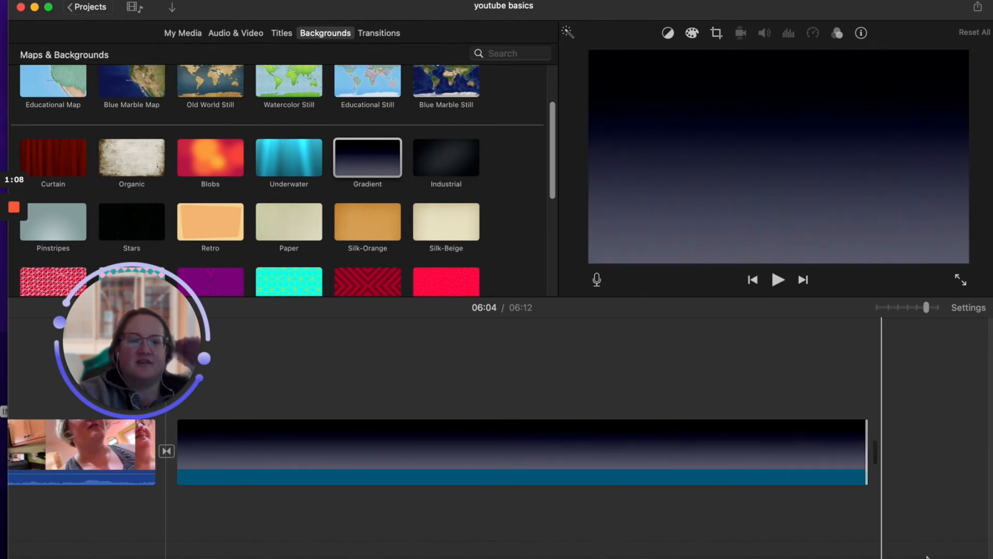
scroll(882, 477, "right", 7)
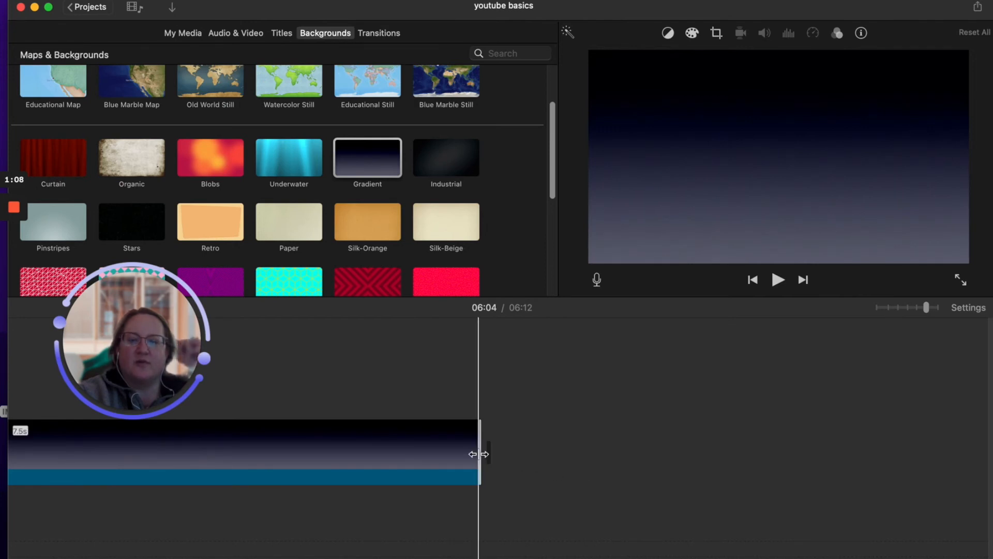
left_click_drag(479, 454, 861, 455)
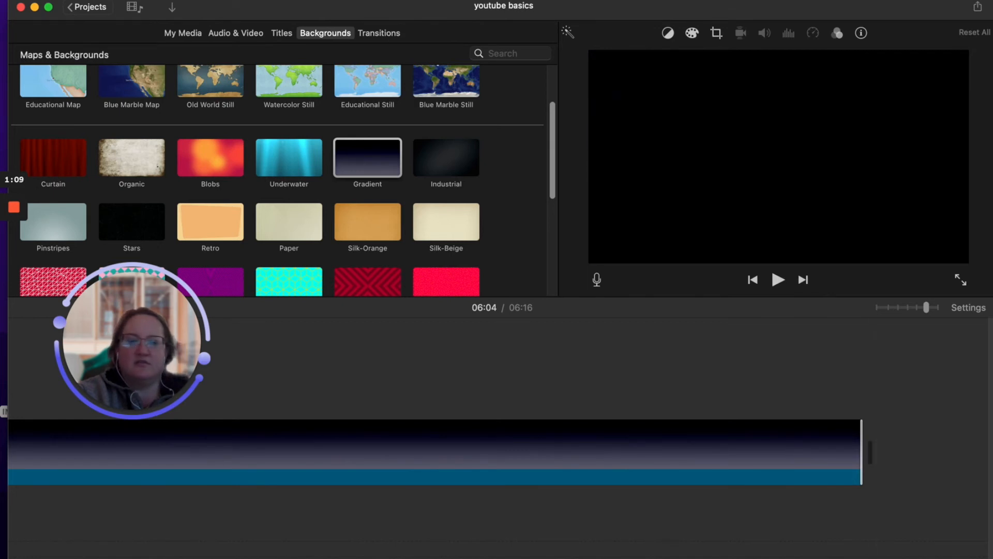
scroll(875, 455, "left", 5)
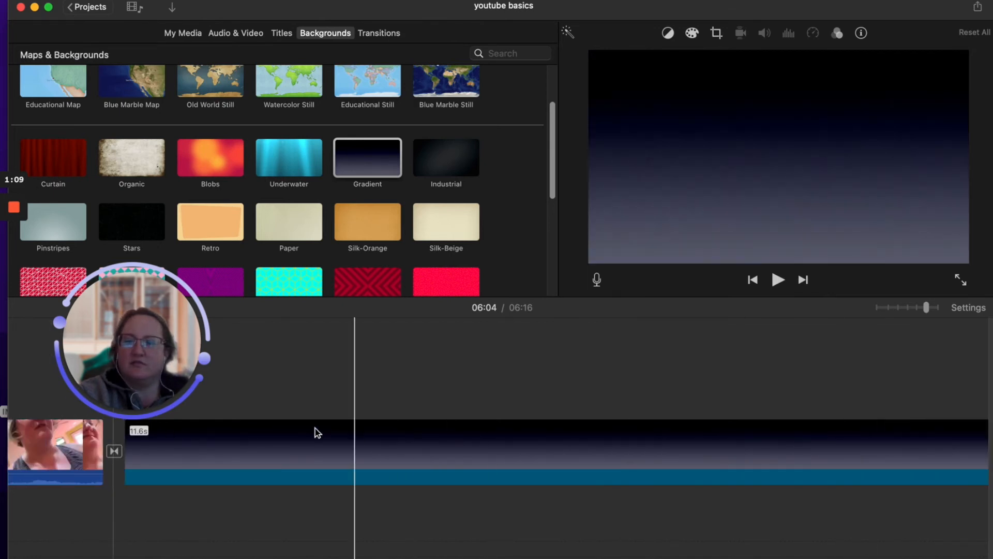
scroll(567, 455, "right", 5)
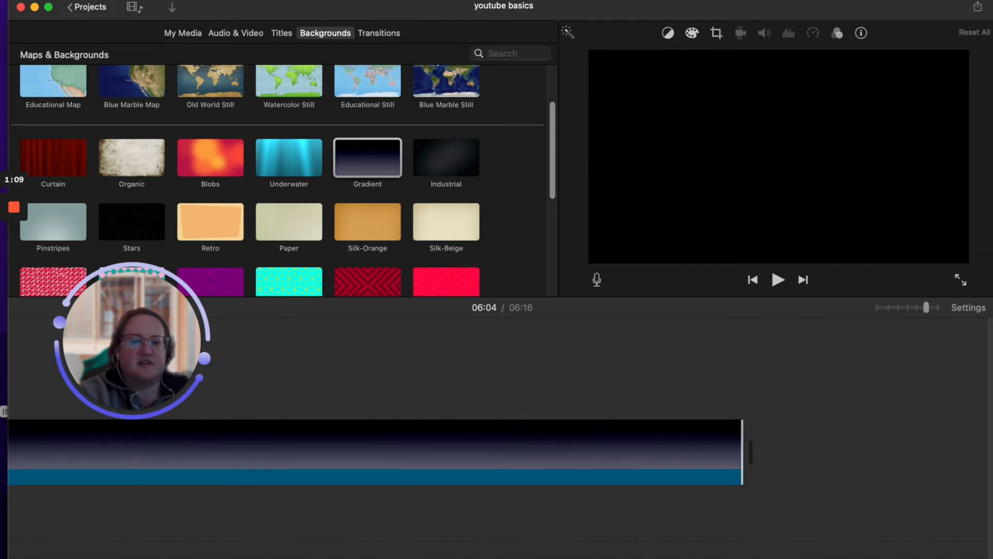
left_click_drag(547, 454, 727, 462)
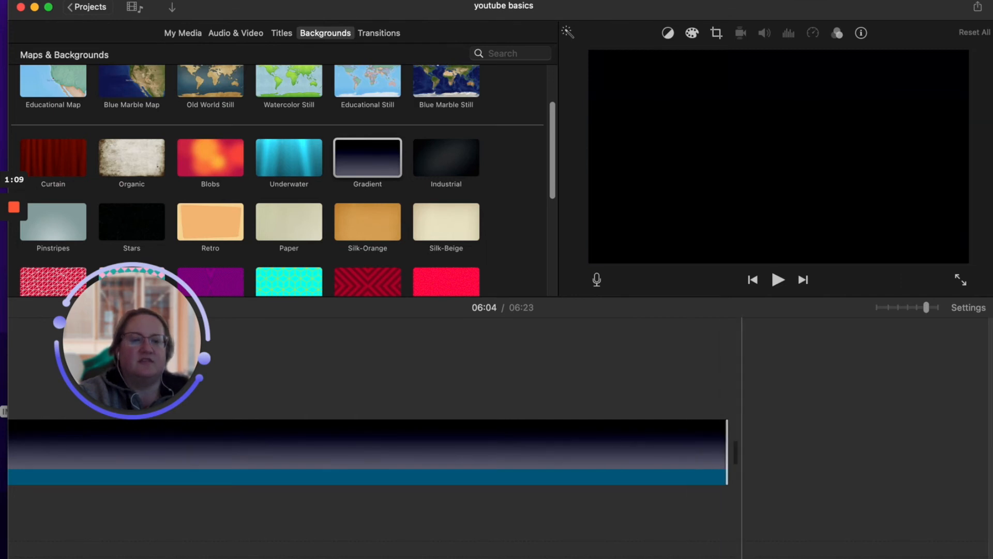
scroll(853, 555, "left", 20)
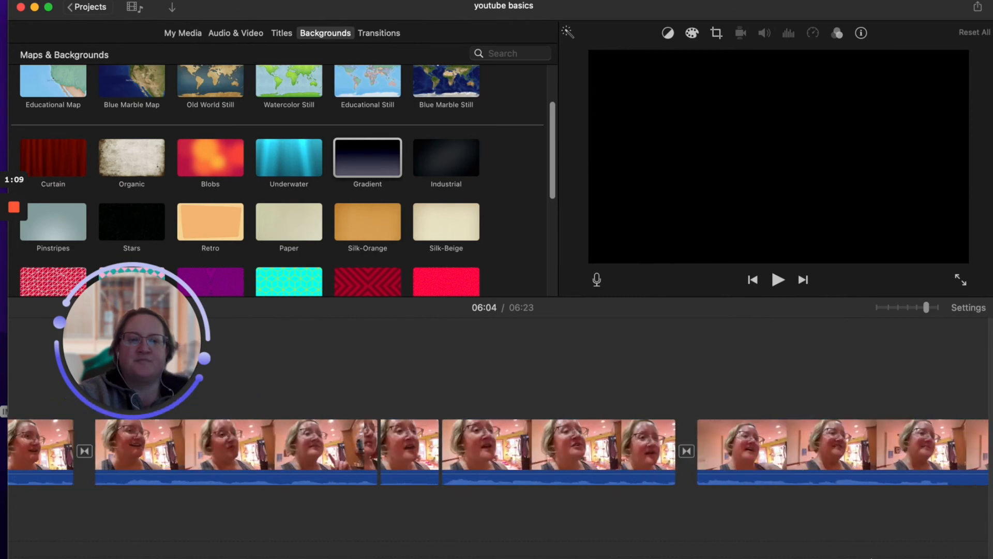
scroll(903, 556, "right", 20)
scroll(903, 556, "left", 15)
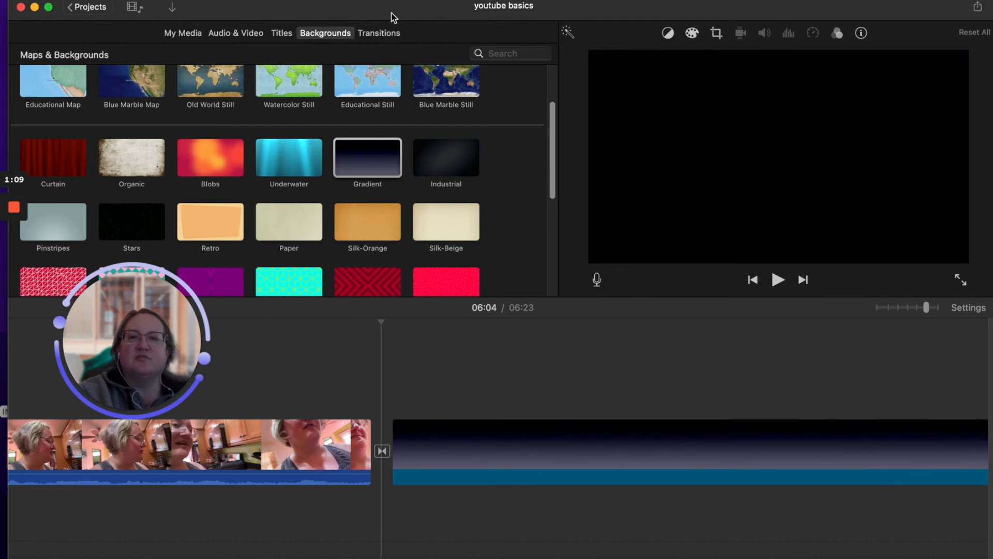
Examine the available maps and backgrounds and the "Watch this video next.png" image on the desktop as end-screen options
left_click_drag(392, 13, 395, 59)
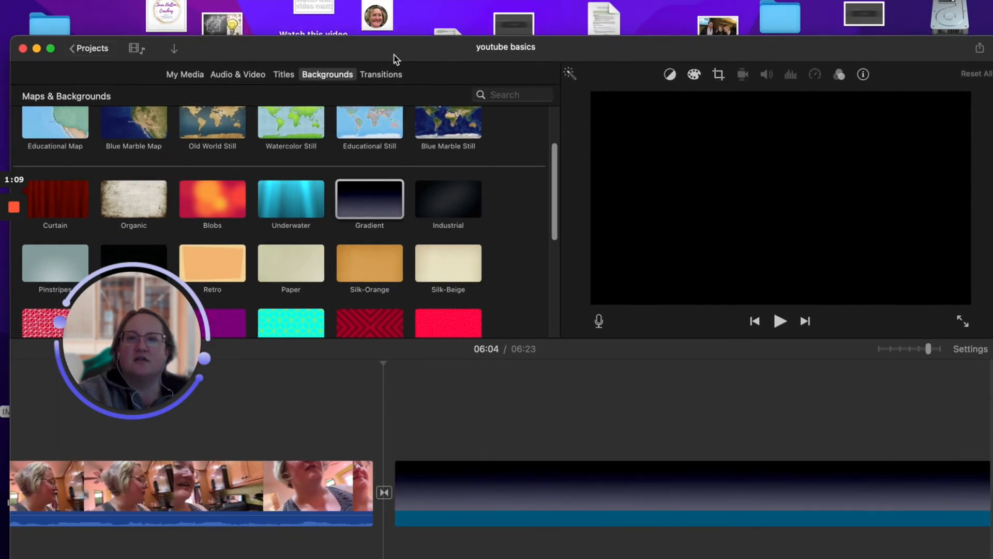
scroll(436, 294, "up", 1)
scroll(437, 294, "up", 4)
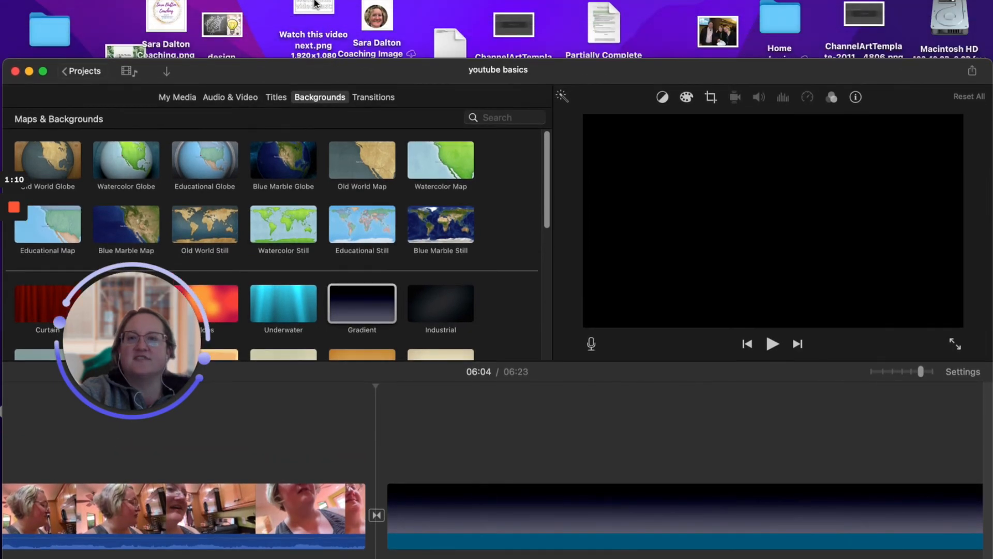
left_click_drag(314, 2, 279, 8)
scroll(312, 206, "down", 6)
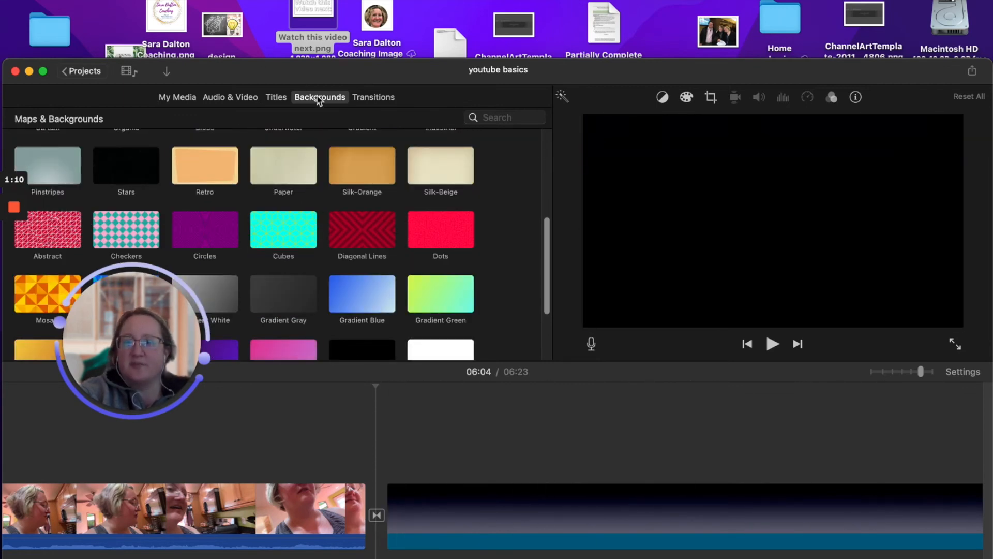
scroll(334, 198, "down", 4)
scroll(333, 198, "up", 10)
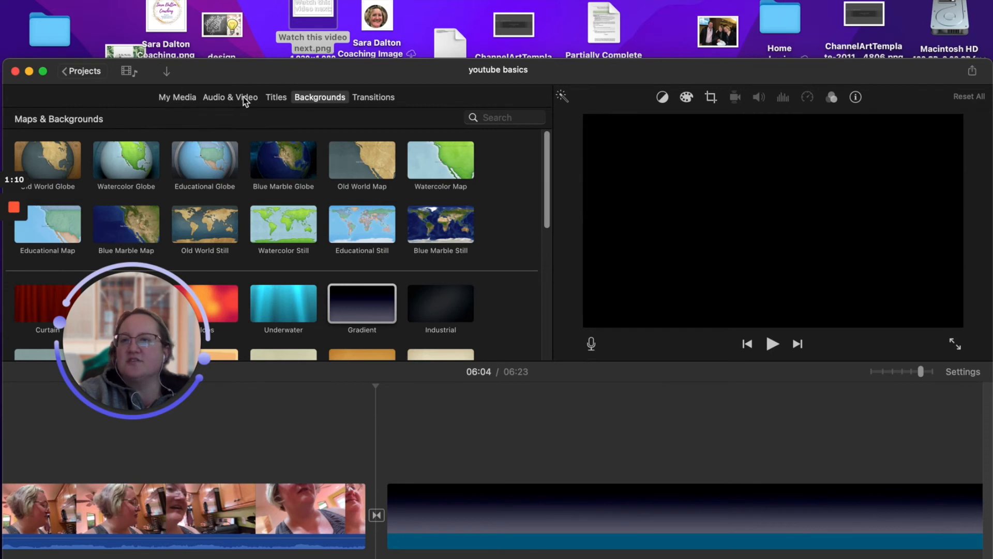
Place a Clouds title at the start of the Gradient background clip
left_click(274, 96)
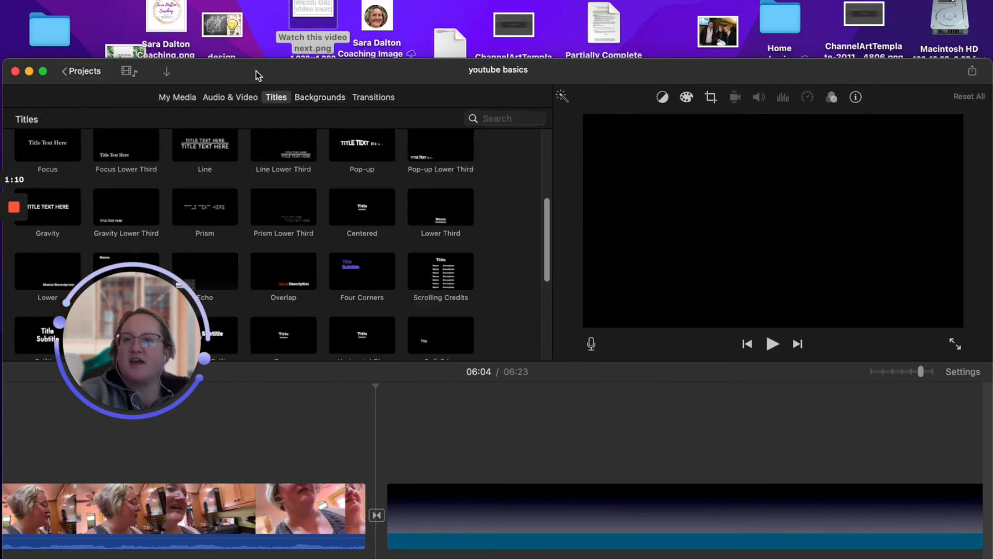
scroll(324, 126, "down", 5)
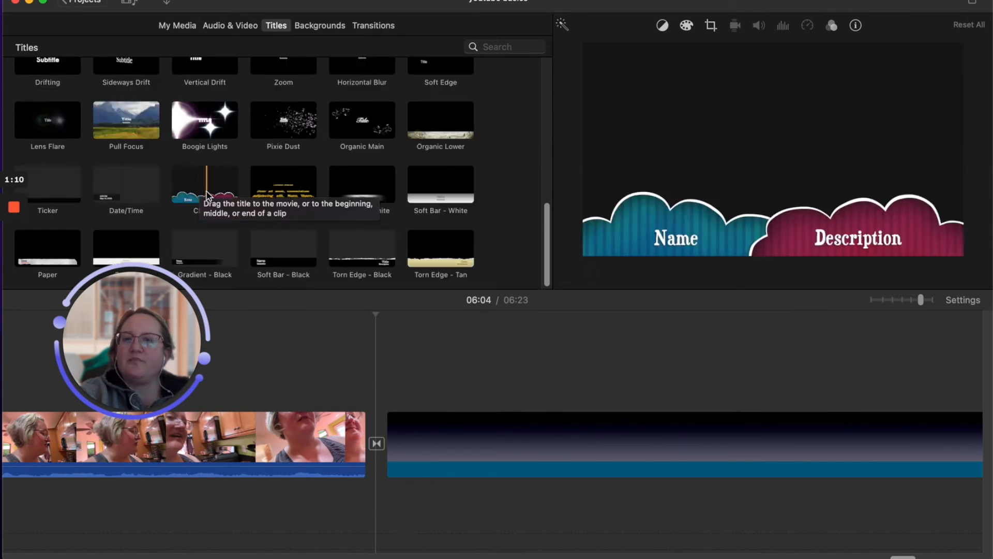
left_click_drag(205, 198, 387, 396)
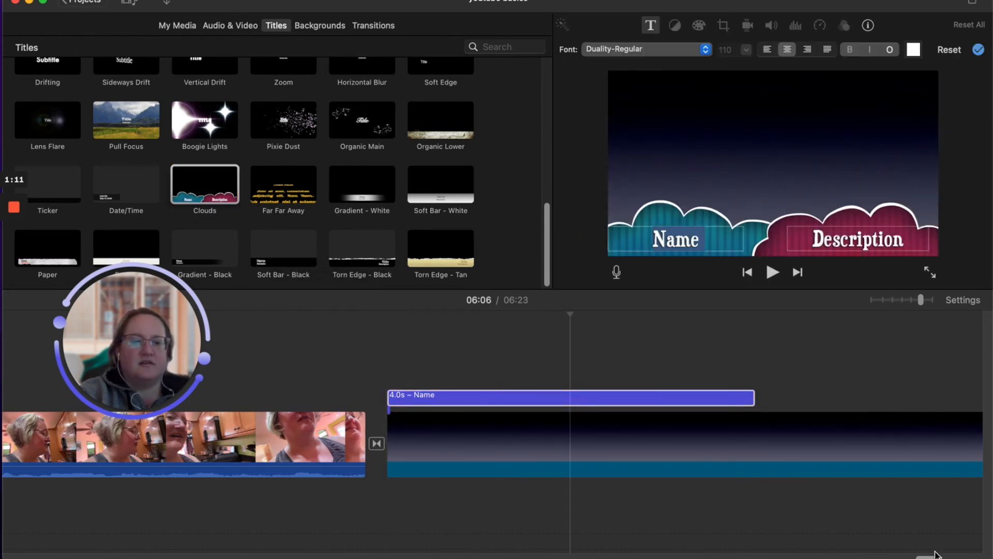
Extend the Clouds title to 19.0 s over the Gradient background and open its text for editing near 06:05
scroll(879, 533, "right", 10)
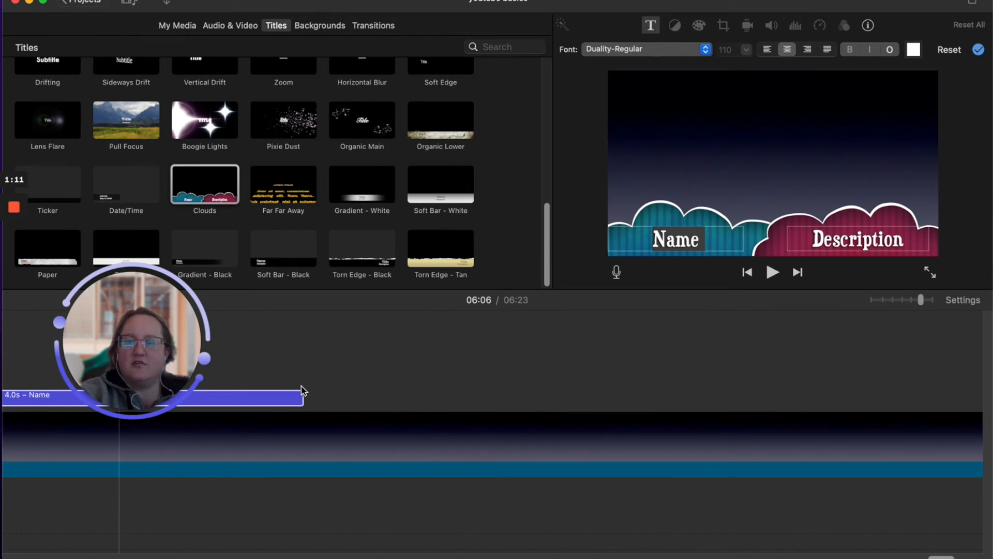
left_click_drag(302, 399, 376, 407)
left_click_drag(944, 557, 896, 550)
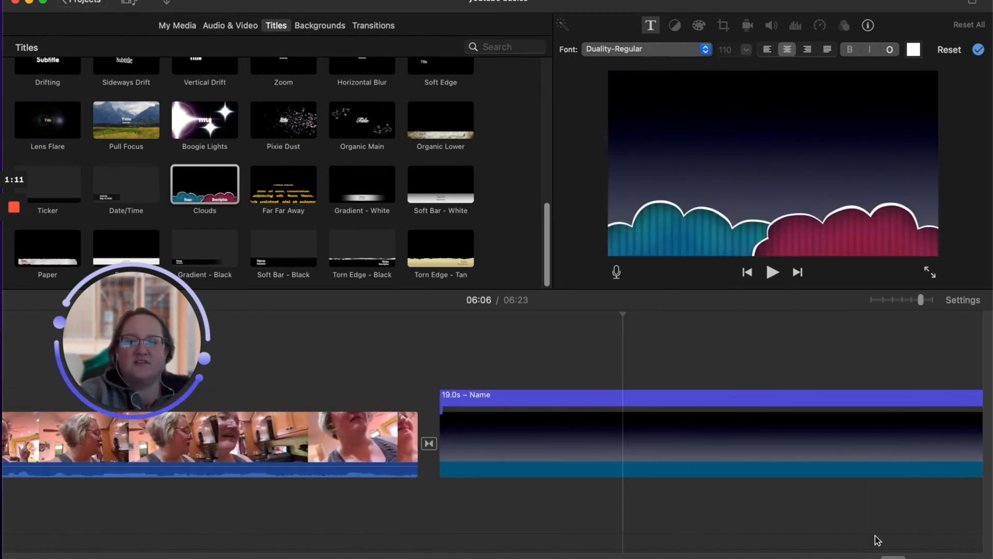
left_click(482, 402)
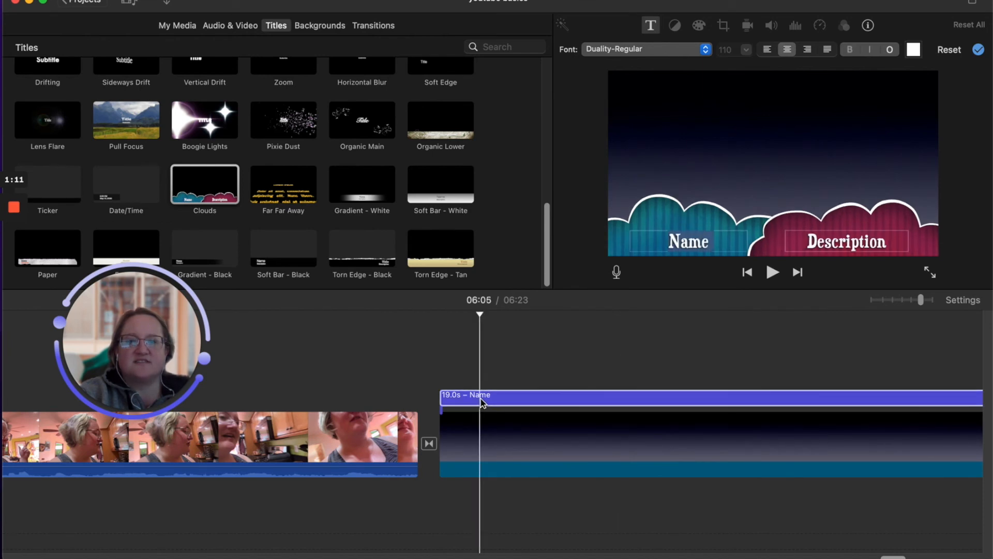
Fill in the Clouds title with "Website:" in the Name field and the coaching site's web address in the Description field
double_click(691, 239)
type("Sa")
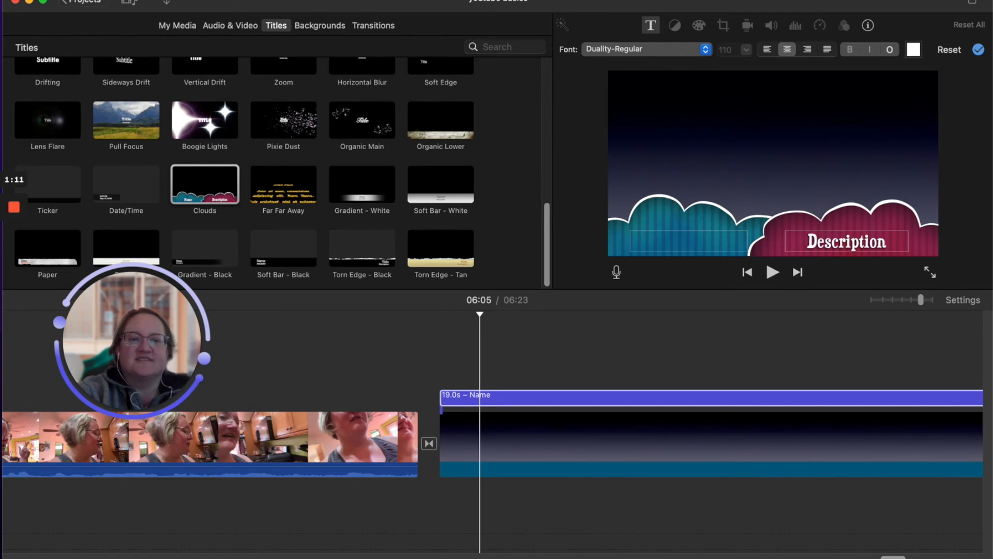
type("We")
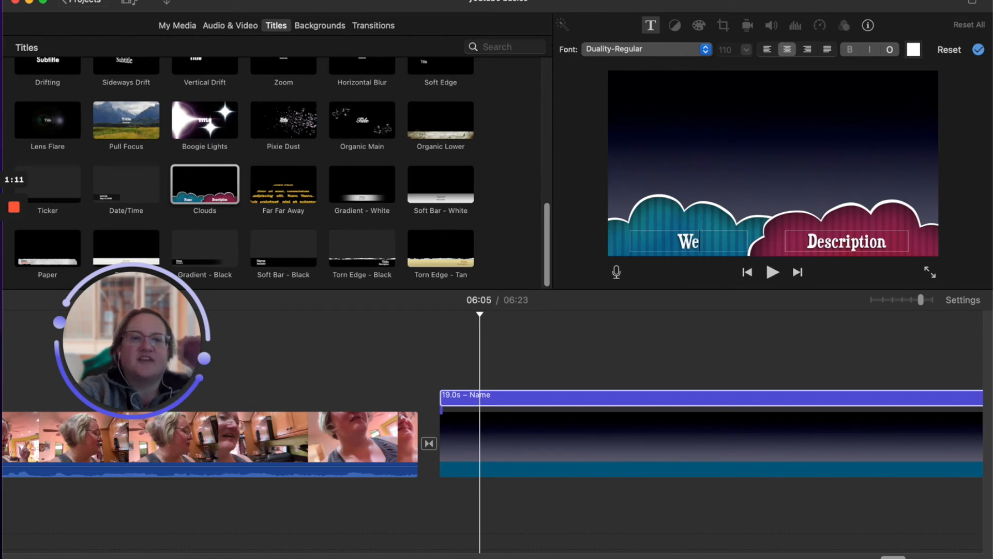
type("bsite:")
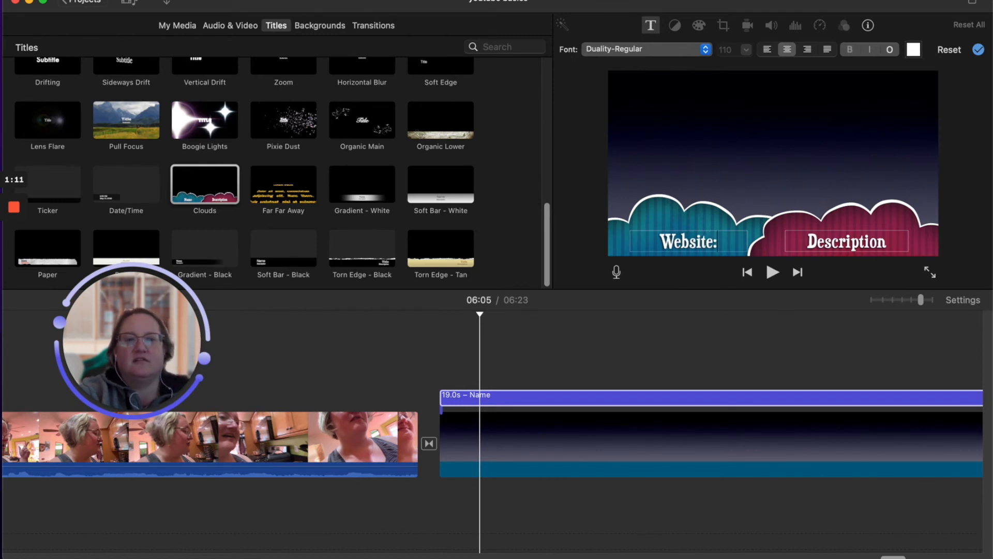
double_click(830, 245)
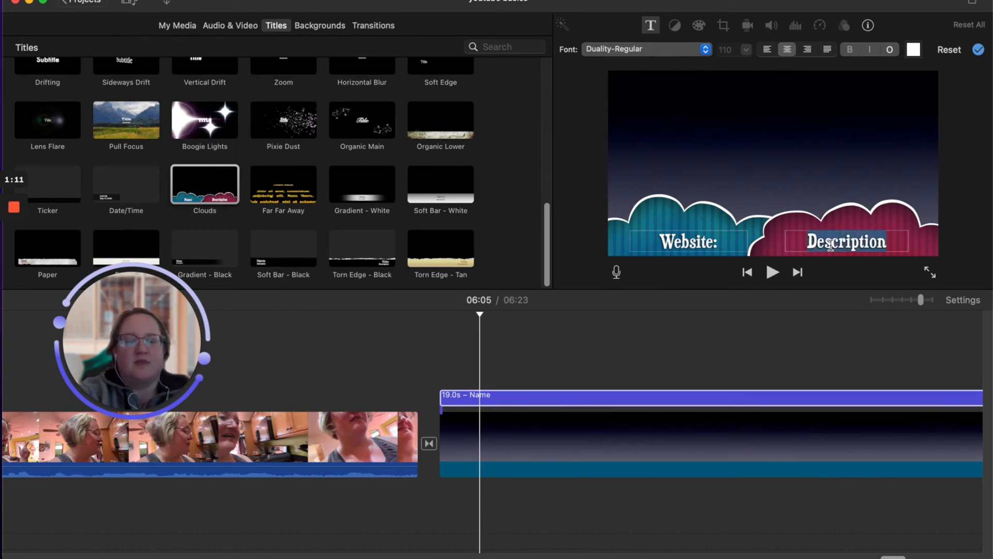
type("saradaltonco")
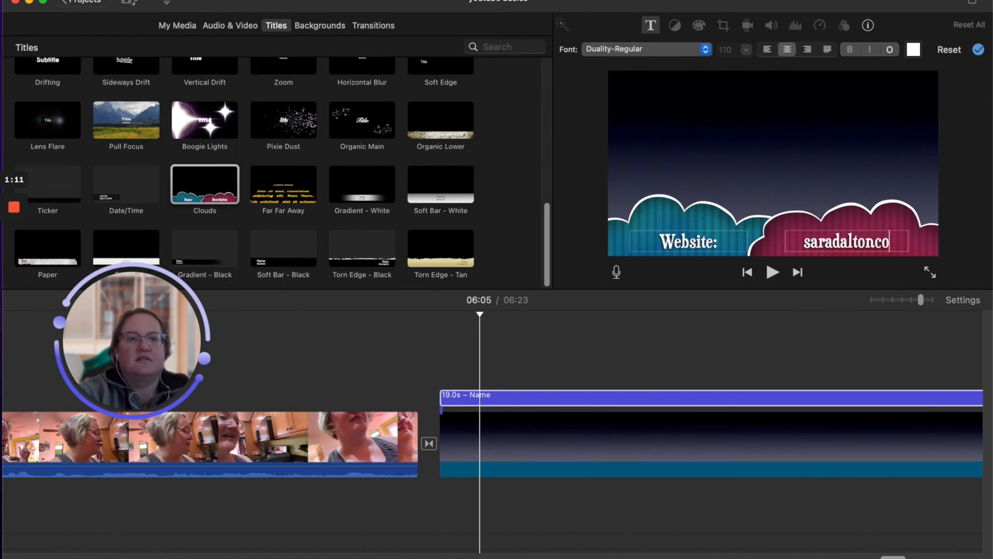
type("aching.com")
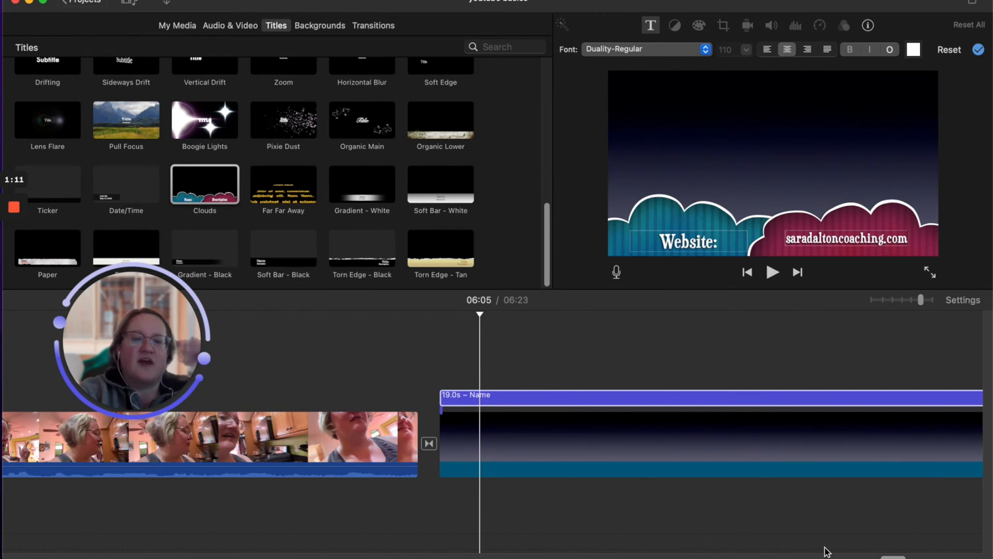
Place the "Watch this video next.png" image above the start of the Gradient background clip and extend it to that clip's end
mouse_move(896, 557)
left_mouse_down()
mouse_move(910, 558)
mouse_move(878, 558)
mouse_move(893, 558)
left_mouse_up()
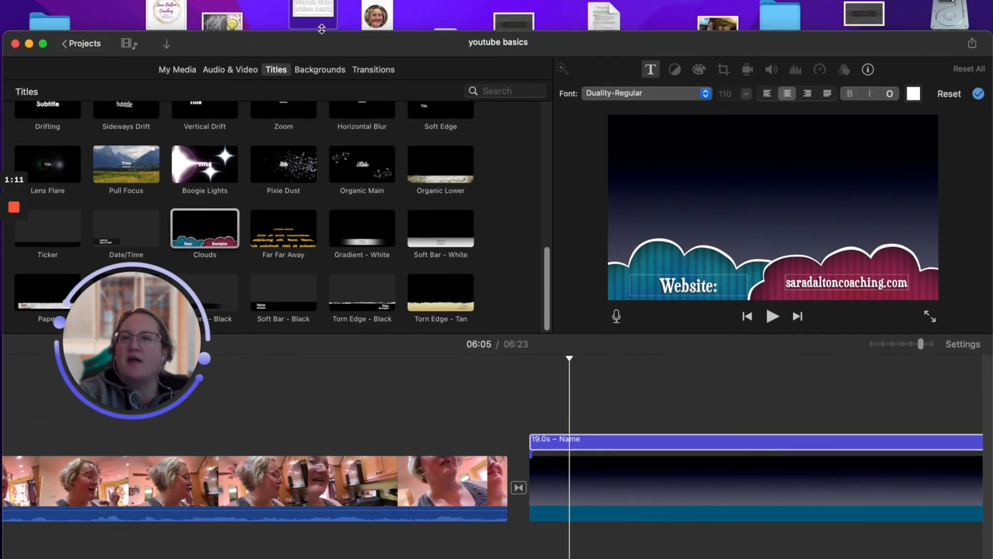
left_click_drag(314, 12, 534, 424)
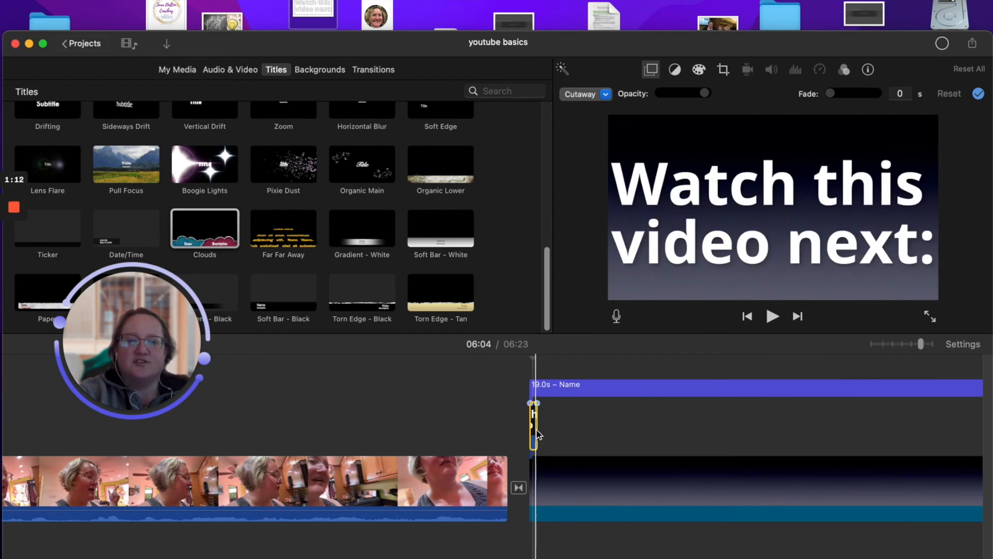
left_click_drag(537, 430, 802, 430)
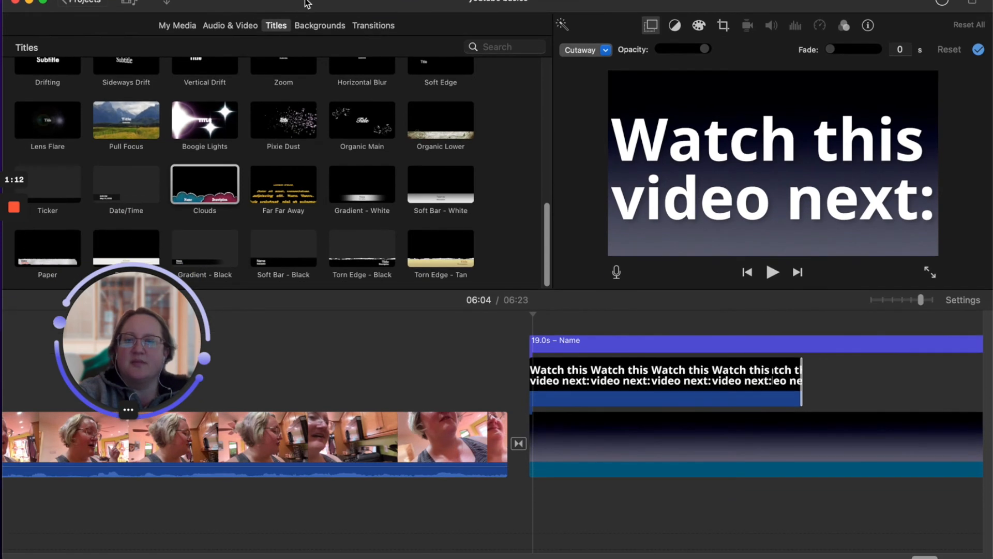
scroll(915, 555, "right", 10)
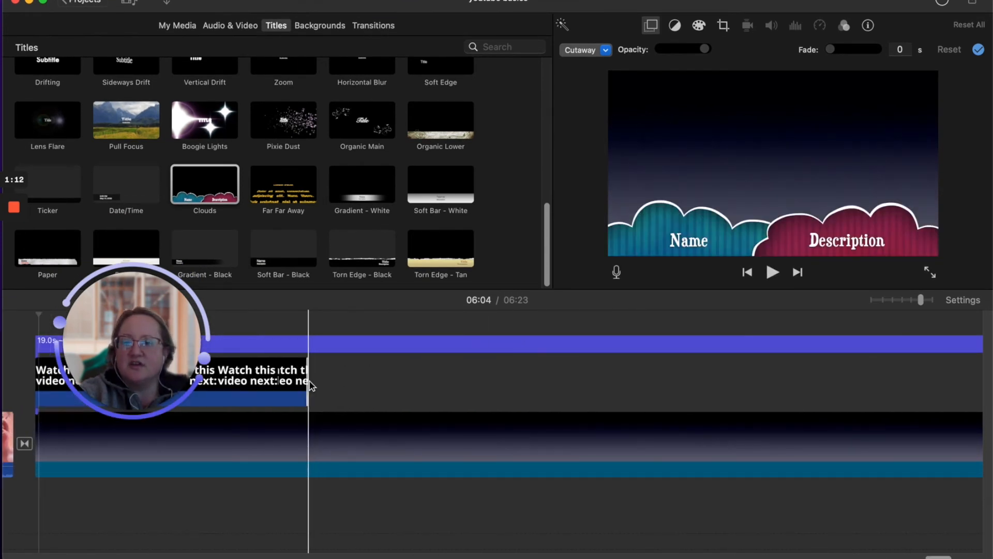
left_click_drag(310, 385, 861, 378)
left_click_drag(938, 557, 953, 557)
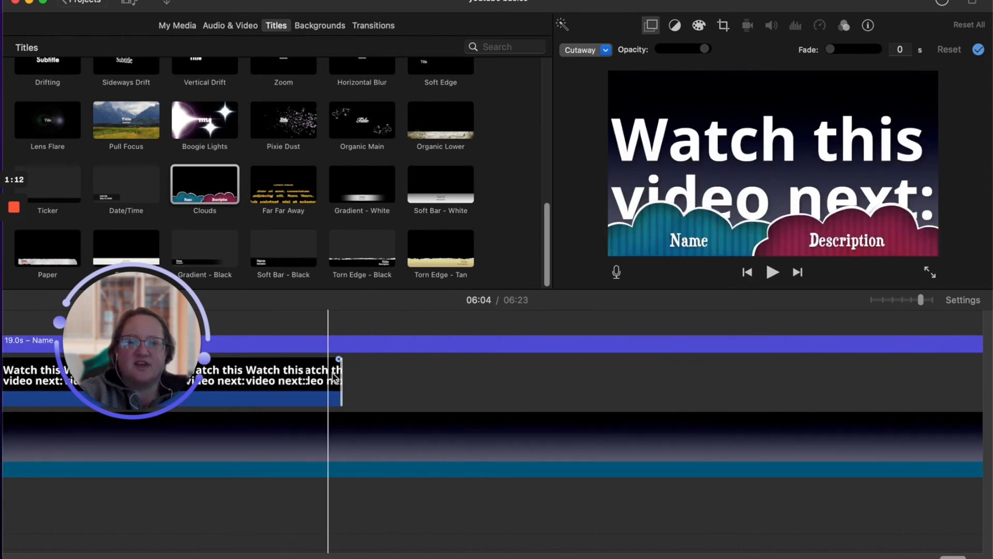
left_click_drag(342, 381, 848, 383)
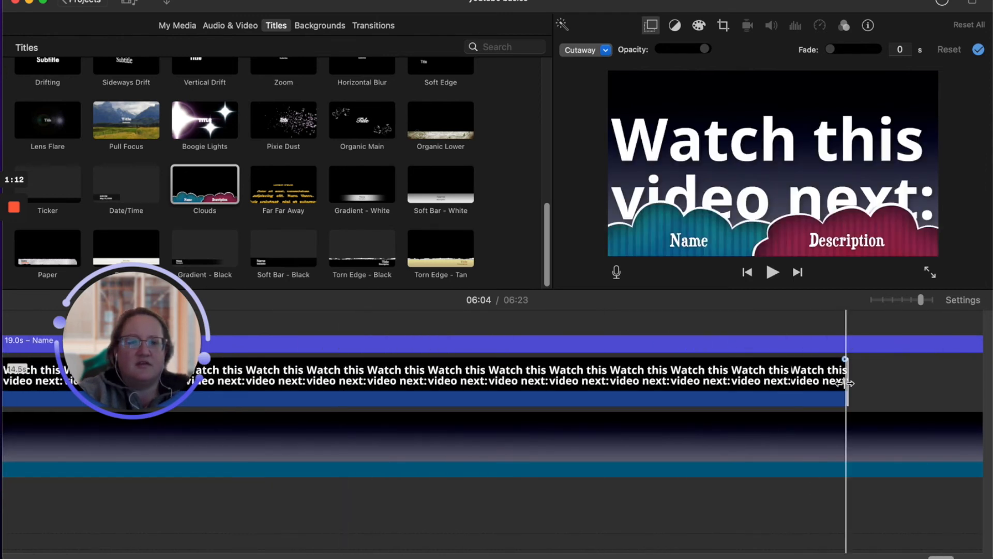
left_click_drag(942, 556, 954, 557)
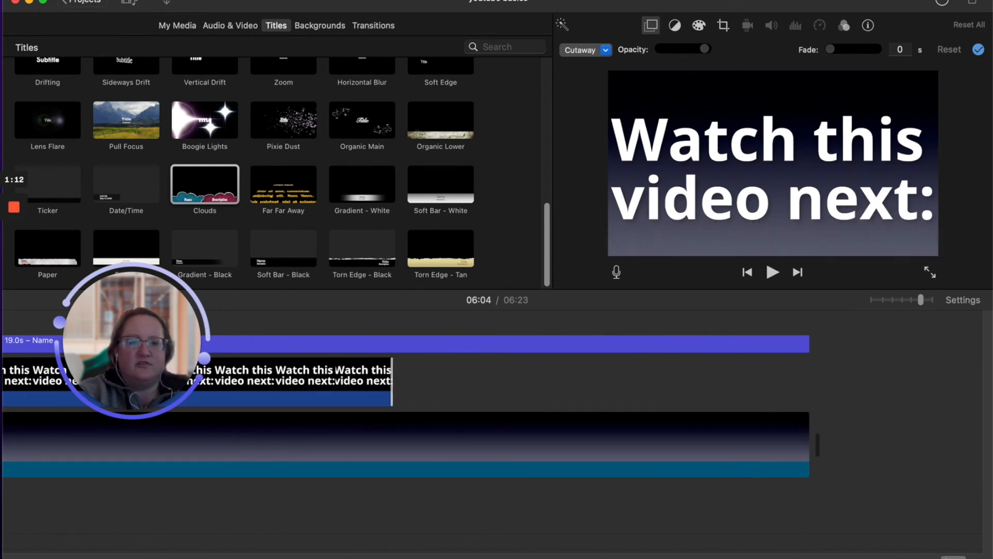
left_click_drag(396, 380, 809, 392)
Change the "Watch this video next:" image overlay to Picture in Picture and place it, slightly enlarged, in the frame's upper-left corner
left_click(716, 385)
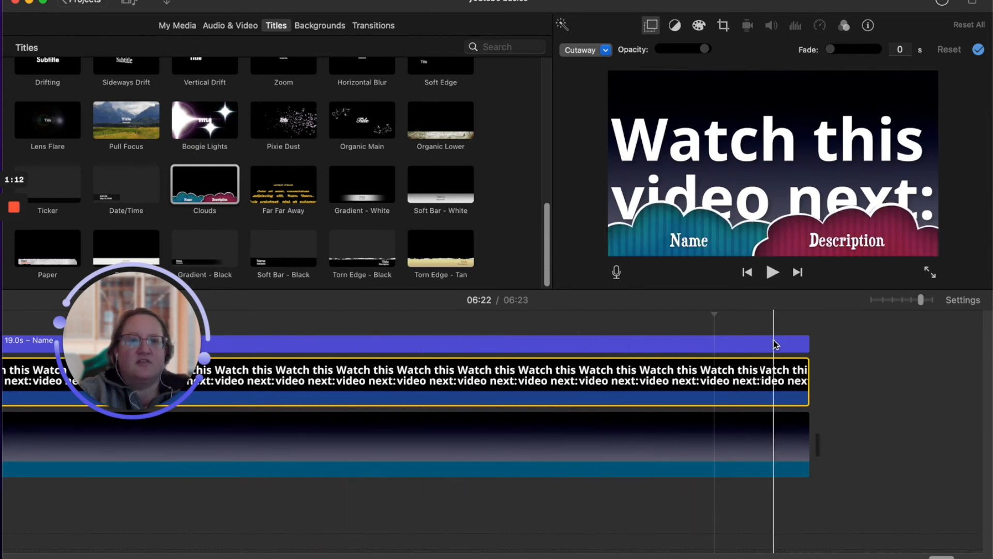
left_click(750, 138)
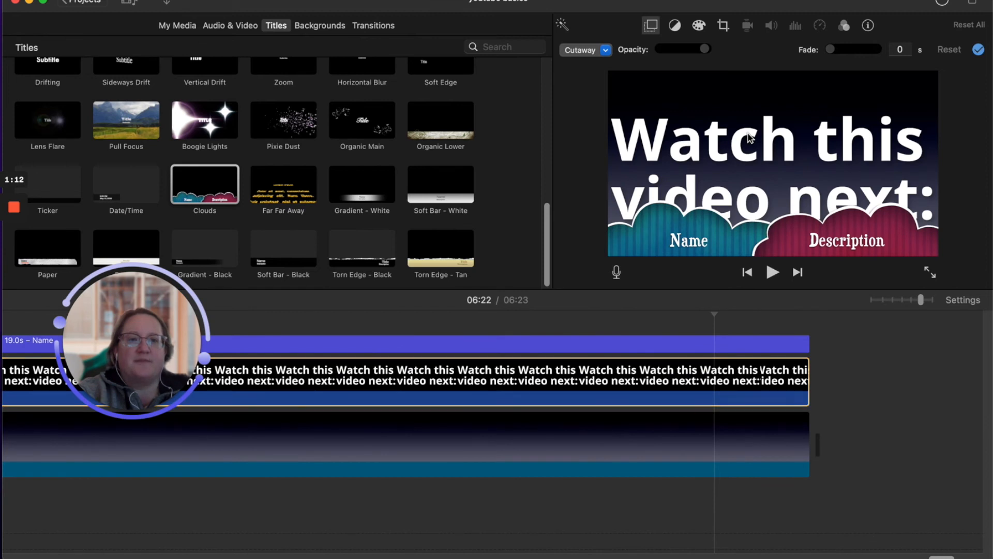
left_click(727, 398)
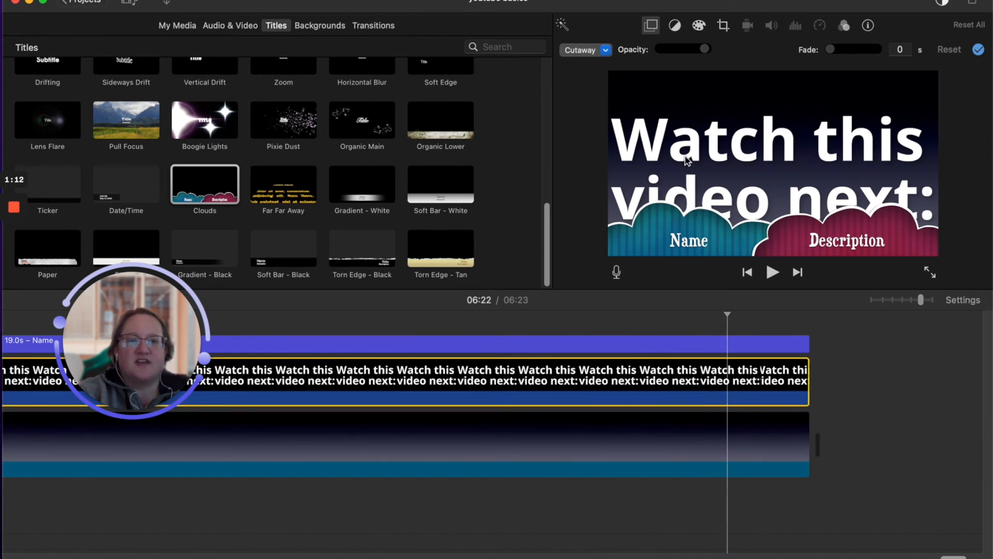
left_click(584, 50)
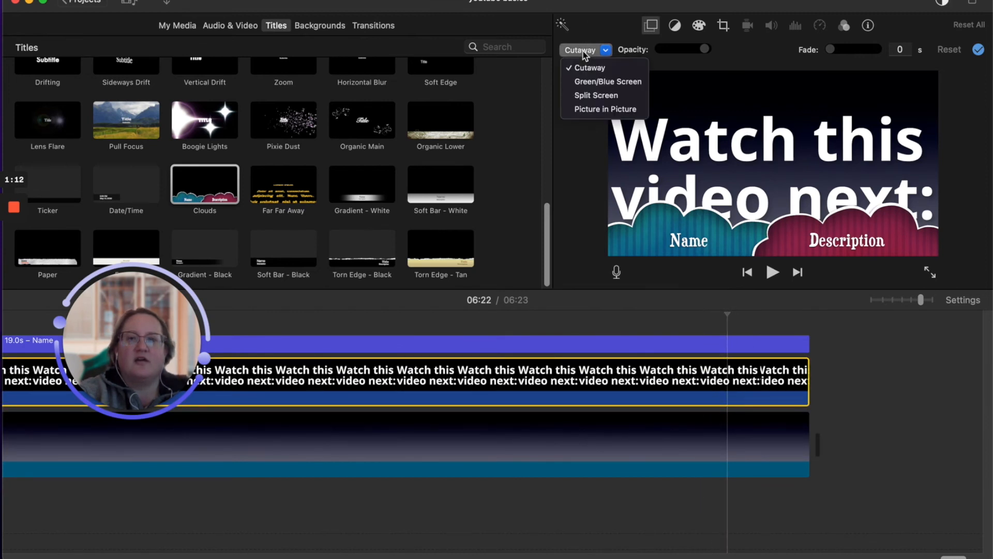
left_click(584, 109)
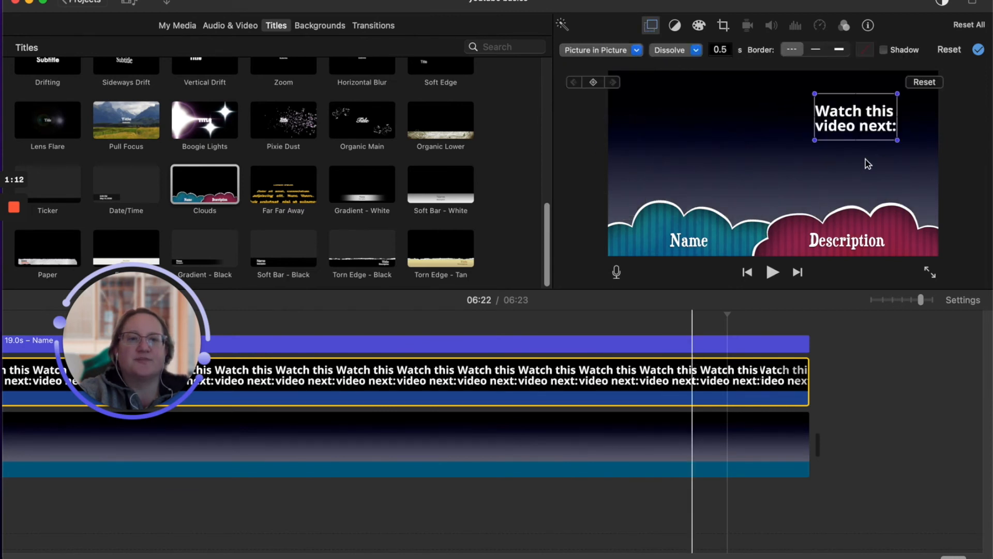
left_click_drag(861, 123, 844, 138)
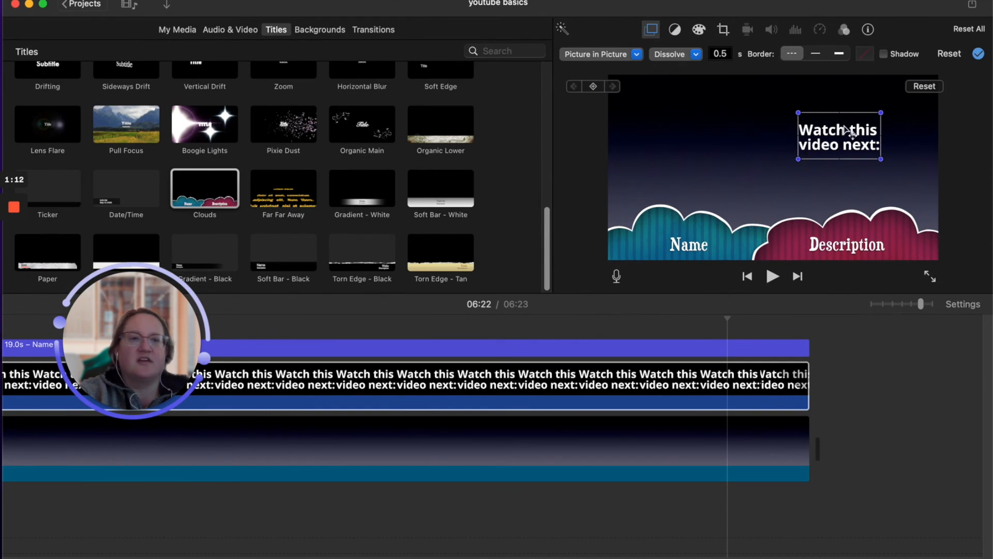
left_click_drag(848, 130, 709, 131)
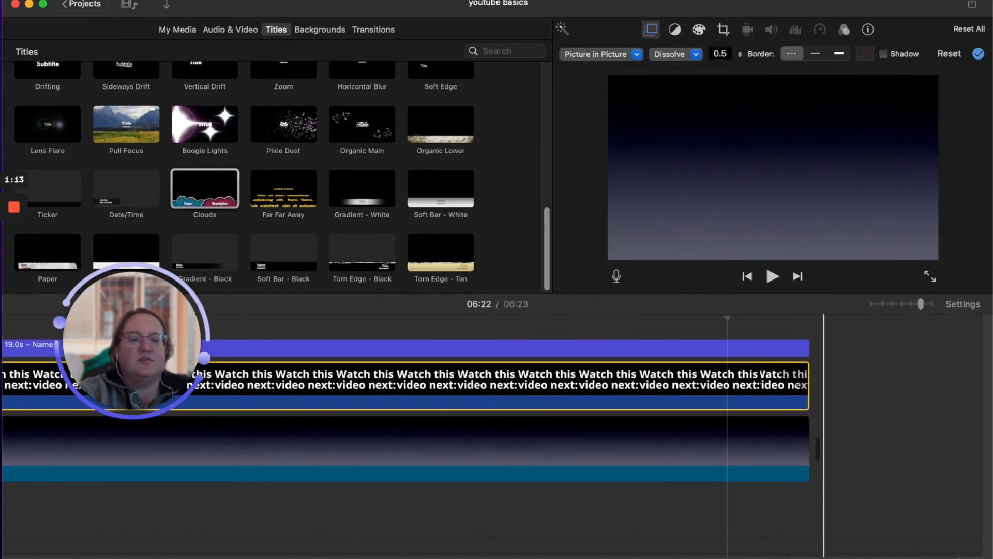
Play the movie from about 06:02 through the transition into the end screen to check the image and title
scroll(493, 414, "left", 10)
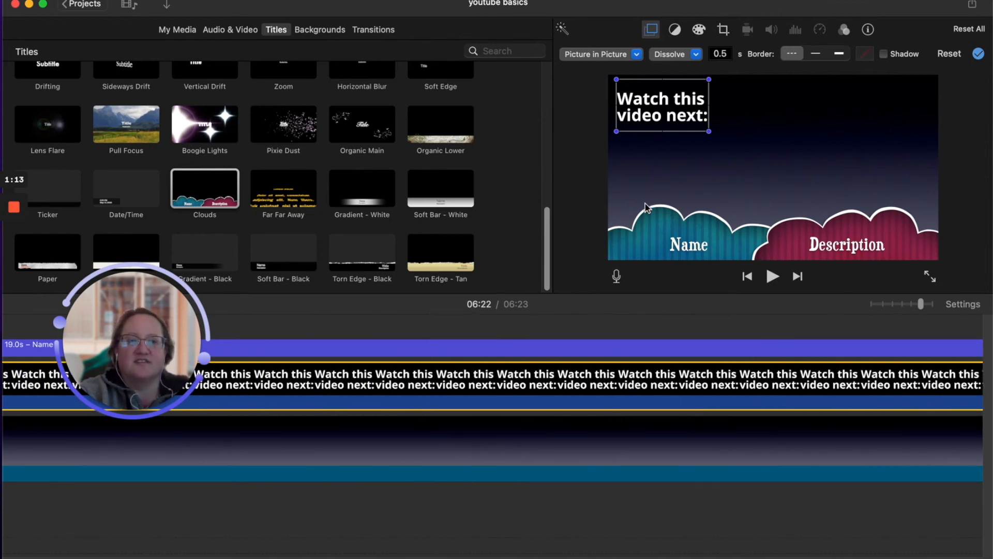
left_click(689, 250)
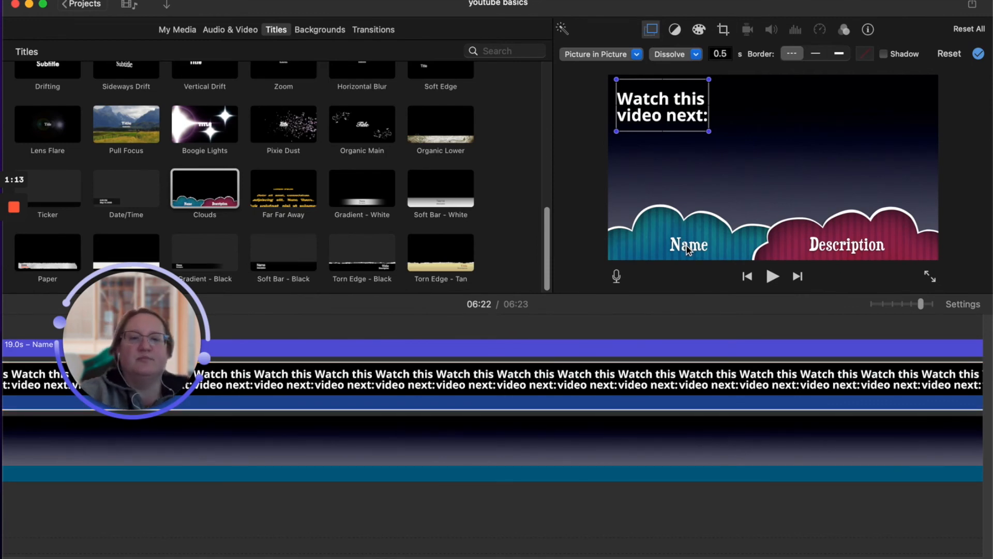
scroll(860, 517, "left", 10)
scroll(860, 517, "right", 10)
scroll(672, 504, "right", 5)
left_click(662, 486)
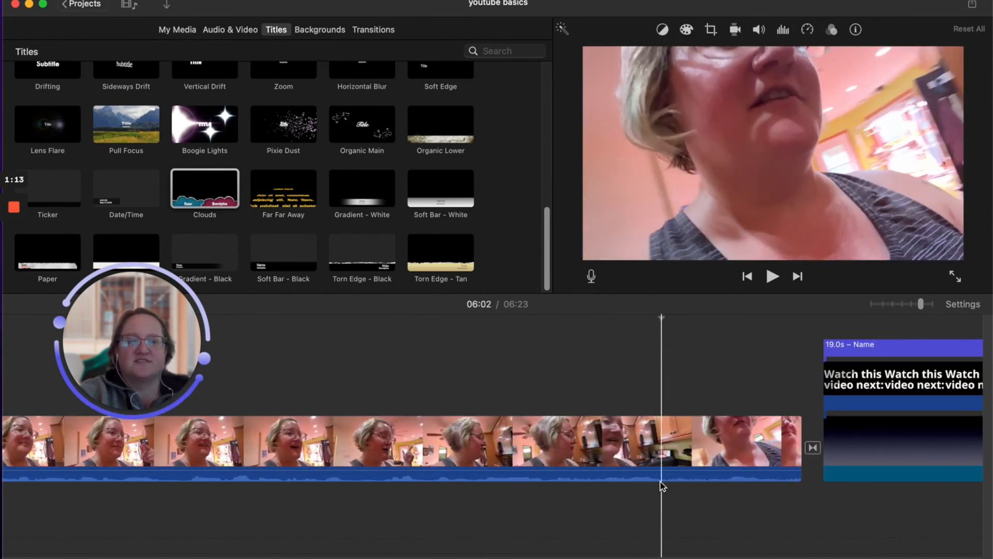
left_click(772, 276)
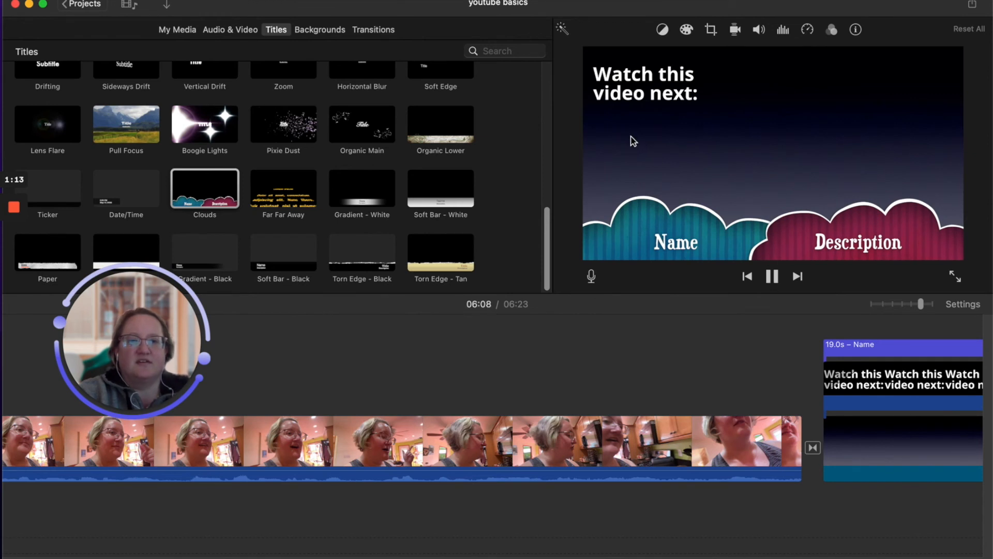
left_click(772, 276)
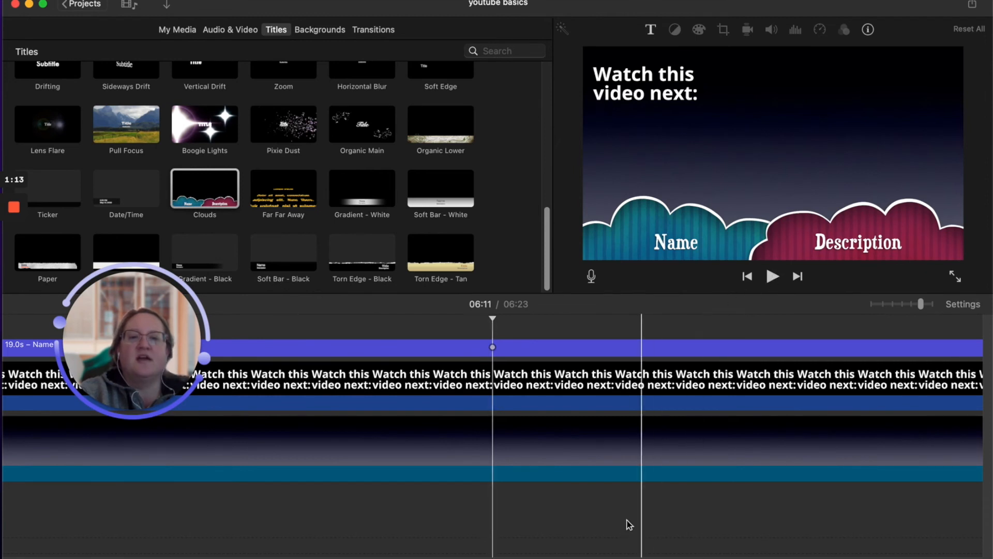
left_click(772, 276)
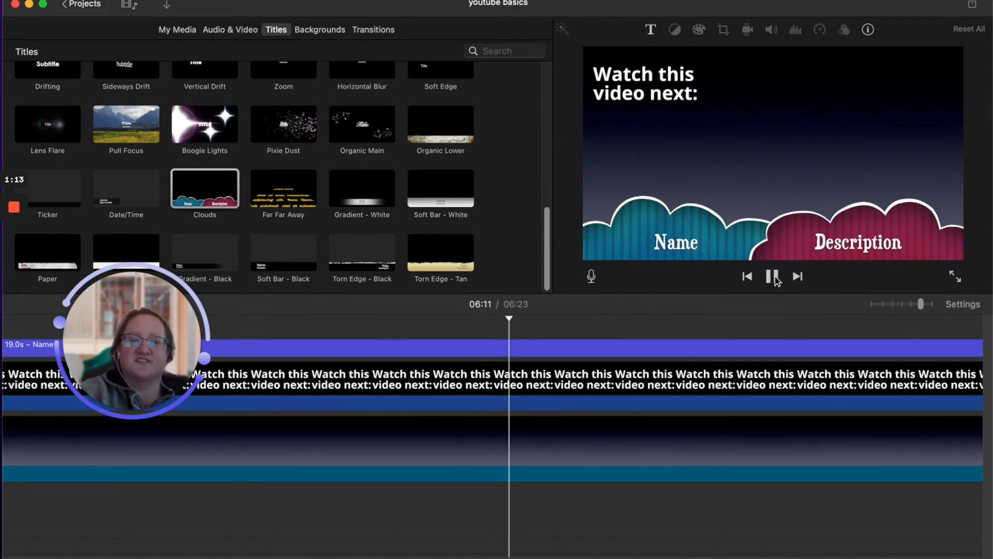
left_click(774, 276)
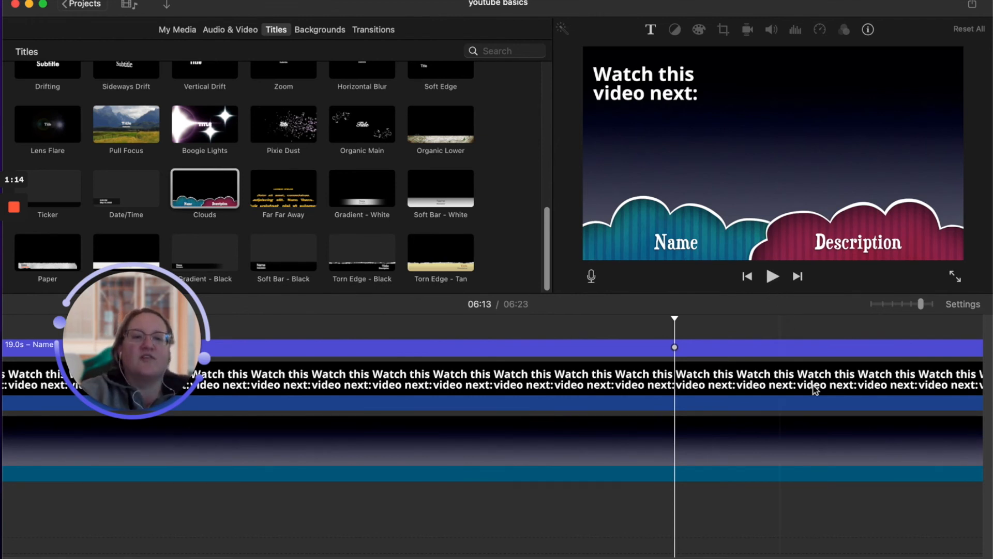
Replace the Clouds title's Name text with "Website:" at 06:05 and open its Description text for editing
scroll(493, 409, "left", 6)
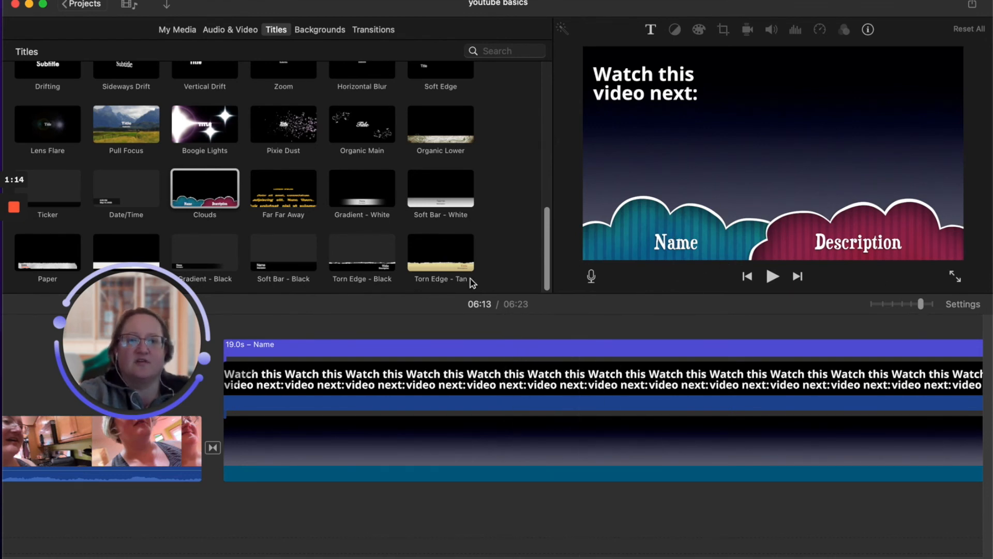
left_click(260, 347)
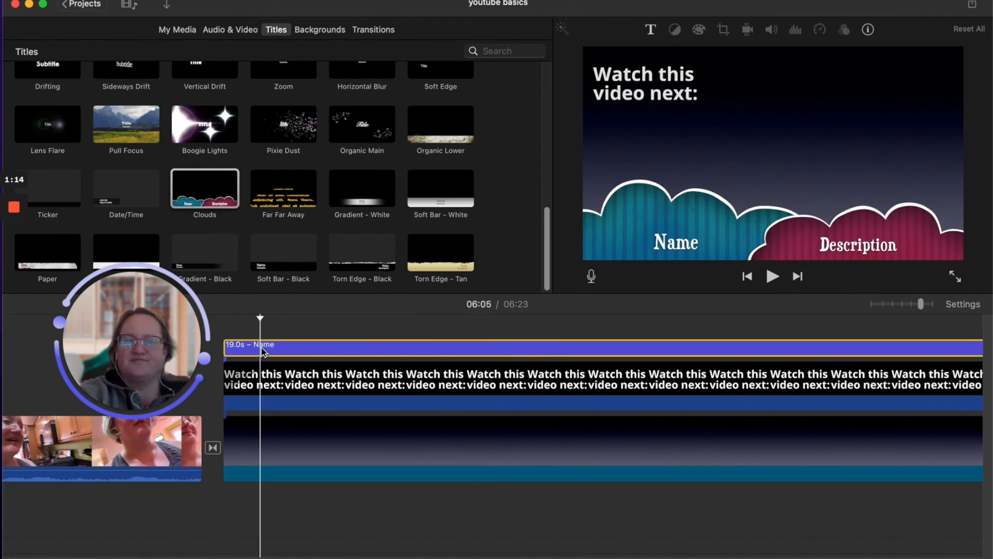
left_click(662, 244)
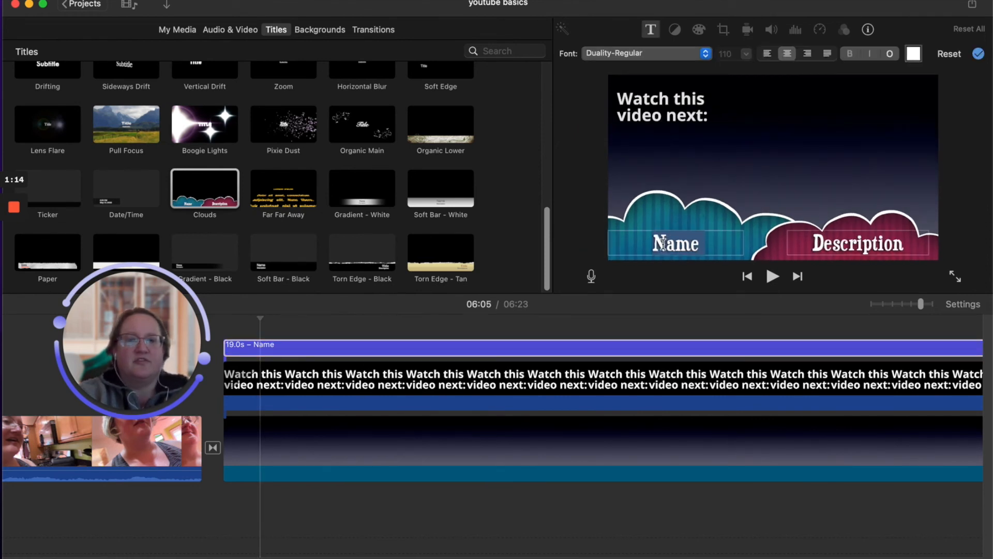
type("F")
key("BackSpace")
type("Websi")
key("BackSpace")
type("site:")
left_click(835, 241)
type("saradaltoncoaching")
key("BackSpace")
key("BackSpace")
key("BackSpace")
key("BackSpace")
key("BackSpace")
key("BackSpace")
key("BackSpace")
key("BackSpace")
key("BackSpace")
key("BackSpace")
key("BackSpace")
key("BackSpace")
key("BackSpace")
key("BackSpace")
key("BackSpace")
key("BackSpace")
key("BackSpace")
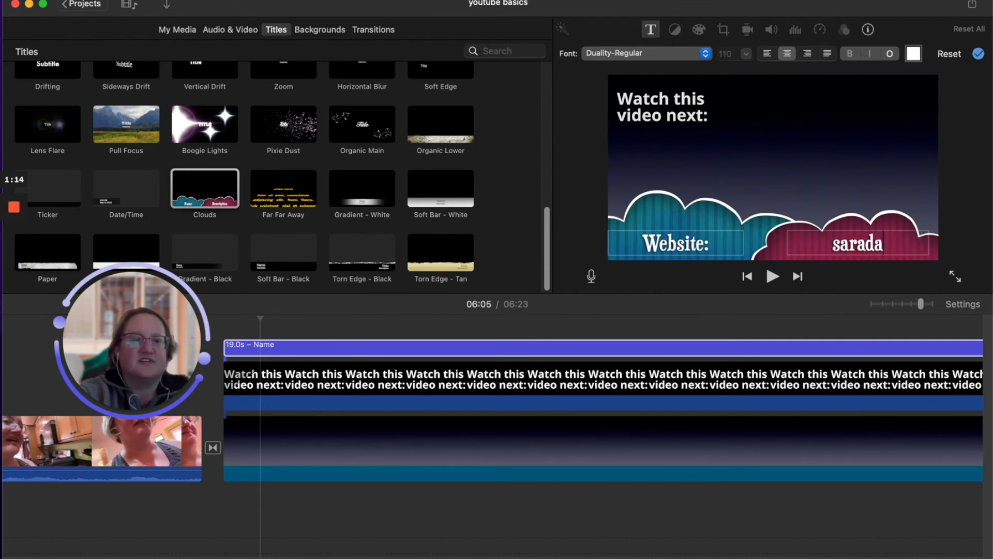
key("BackSpace")
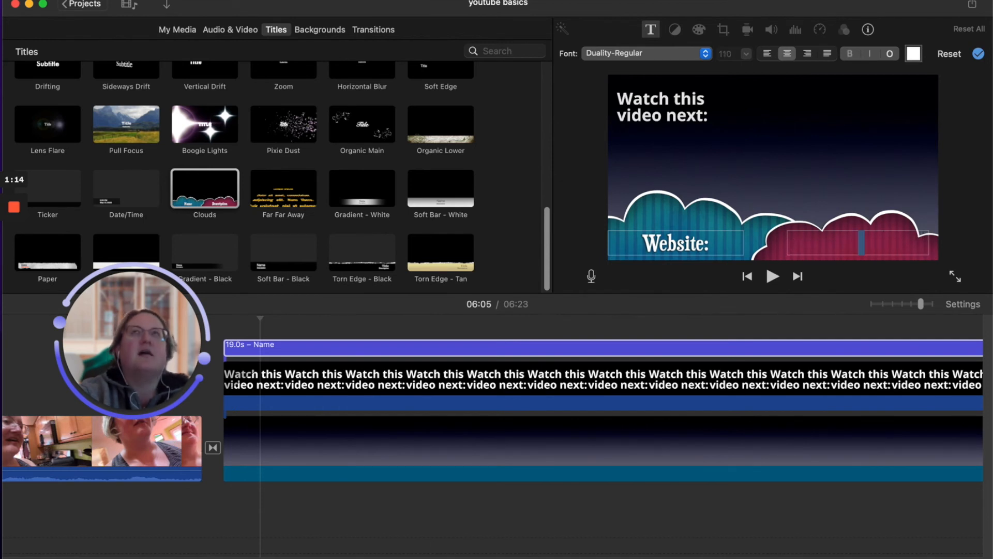
Enter "sarathlete.com" as the Clouds title's Description text
type("sarat")
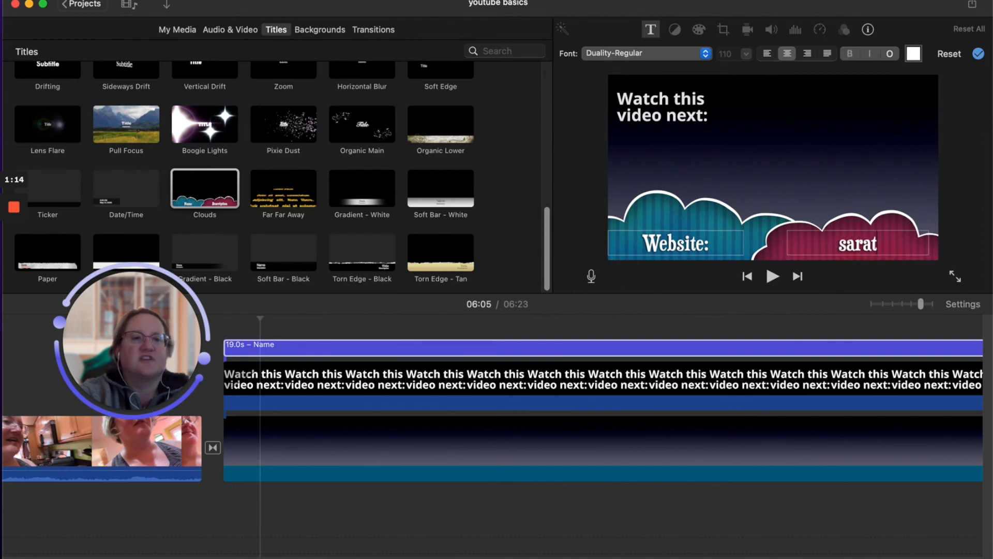
type("hlete.com")
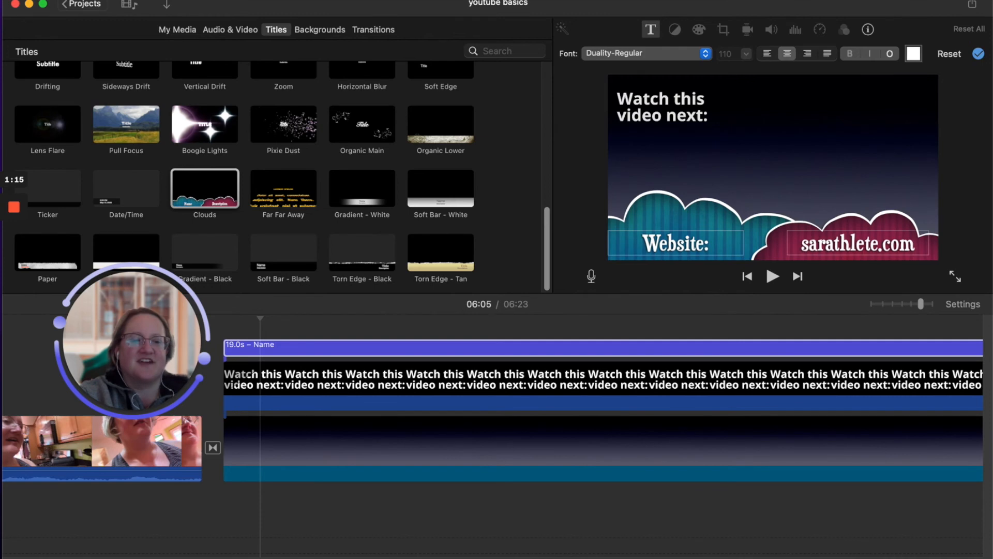
scroll(953, 539, "right", 2)
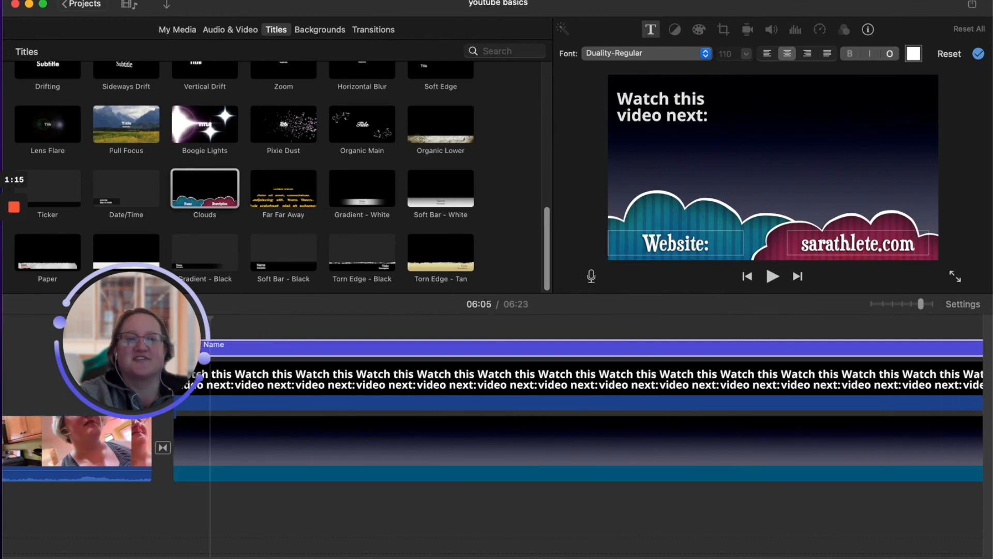
Look over the timeline from the clips before the last transition to the end of the end screen with its image overlay and title
left_click_drag(952, 558, 888, 558)
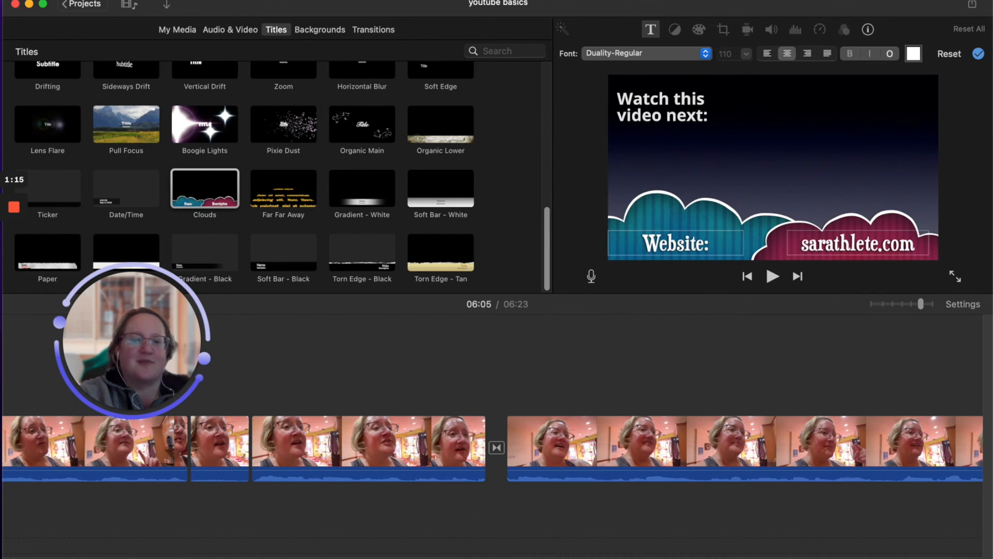
scroll(493, 448, "right", 7)
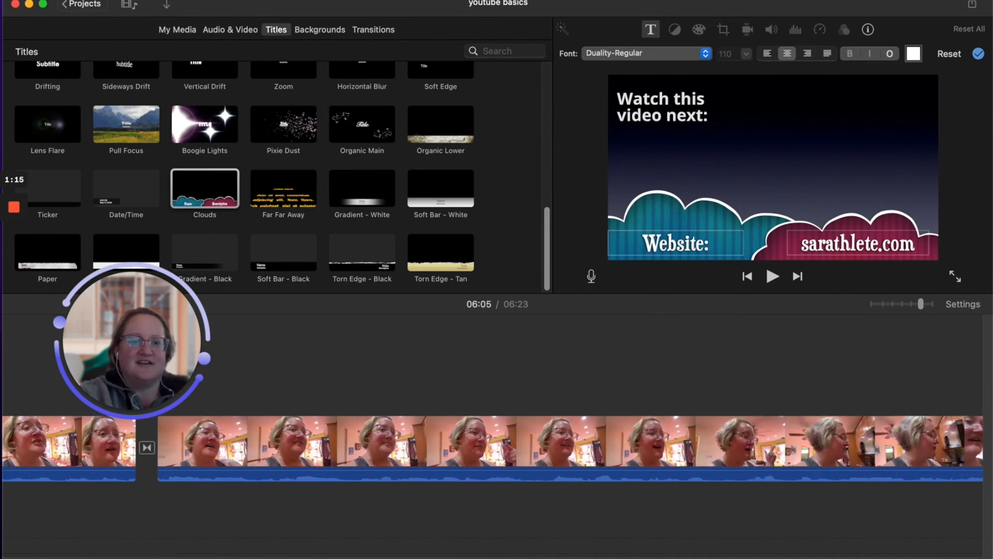
scroll(493, 448, "right", 10)
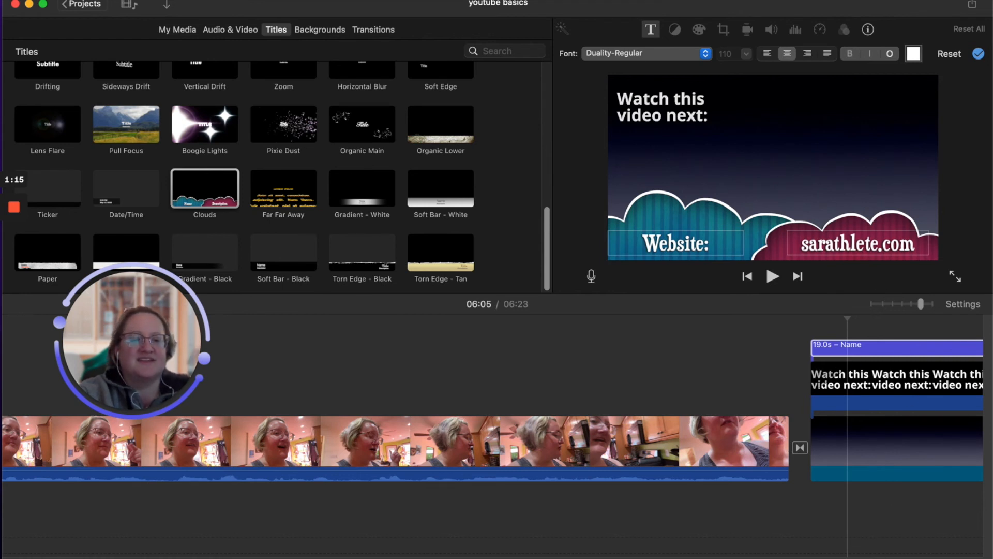
scroll(491, 434, "right", 10)
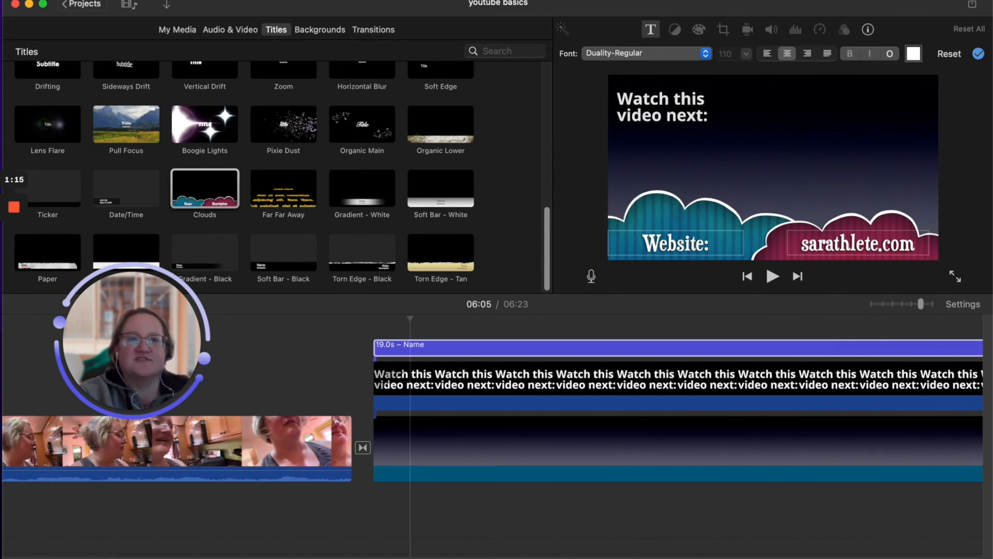
scroll(491, 435, "right", 6)
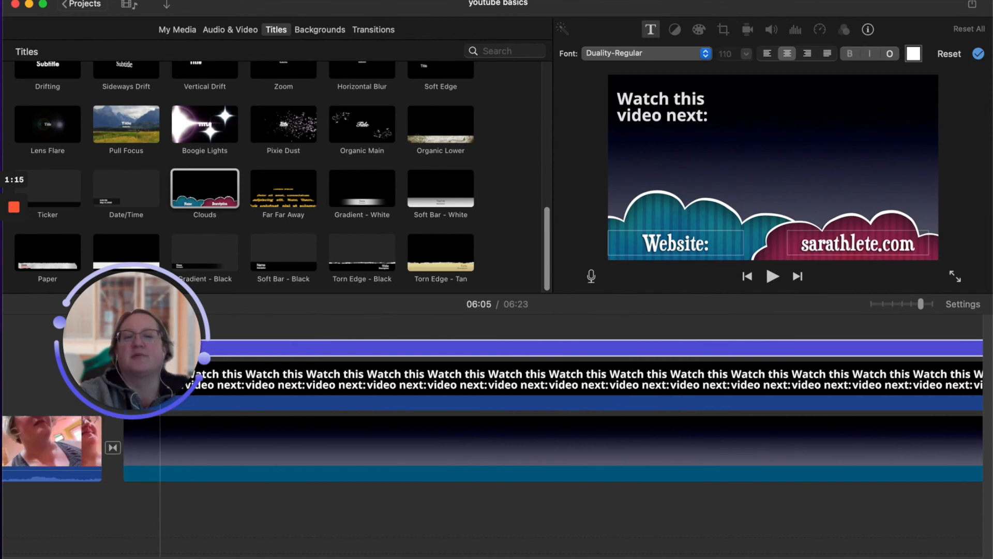
scroll(491, 434, "right", 15)
scroll(492, 435, "left", 20)
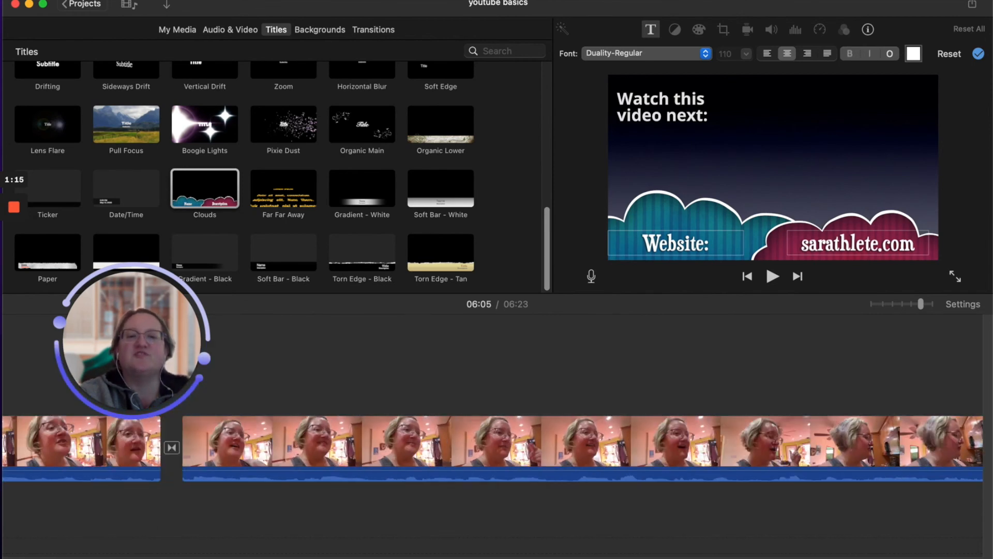
scroll(492, 447, "right", 3)
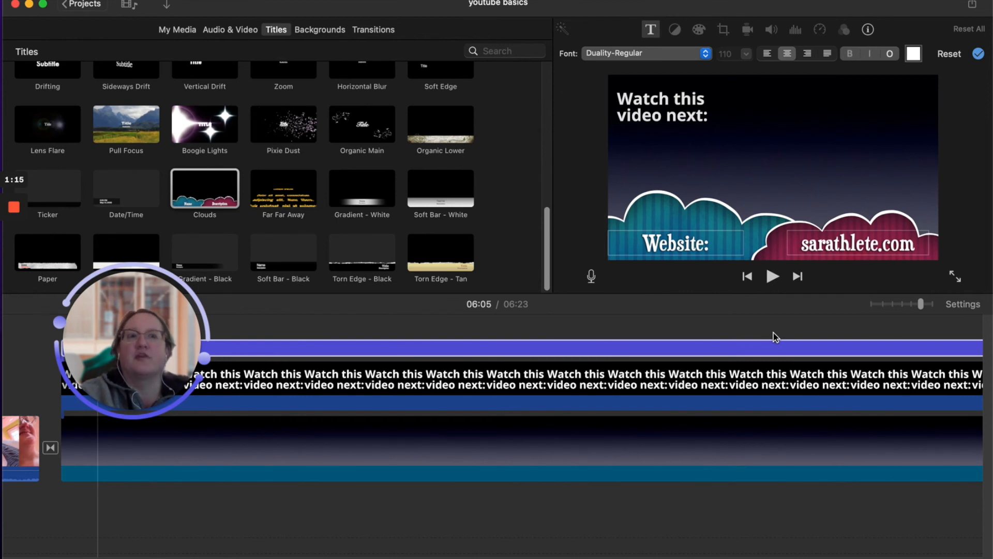
scroll(492, 410, "right", 5)
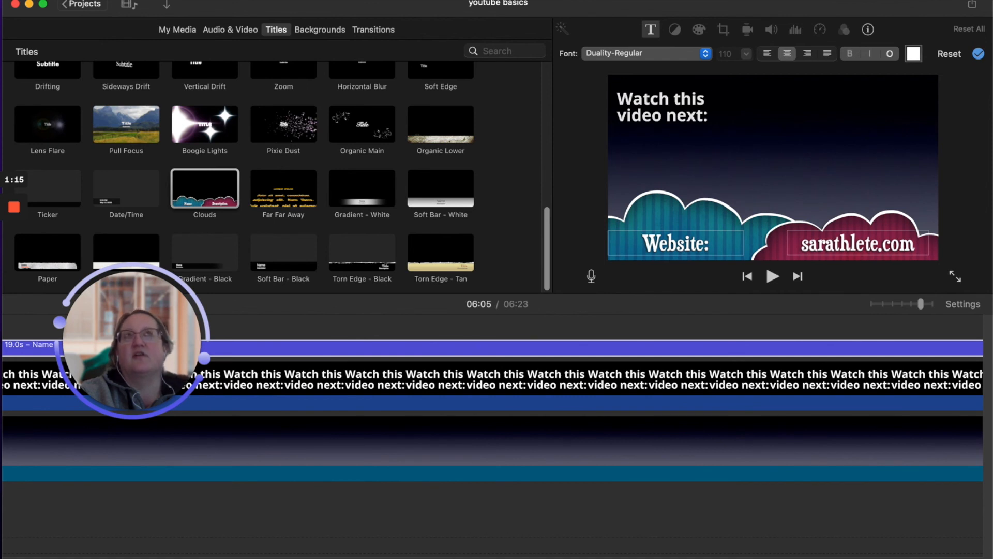
scroll(742, 449, "right", 5)
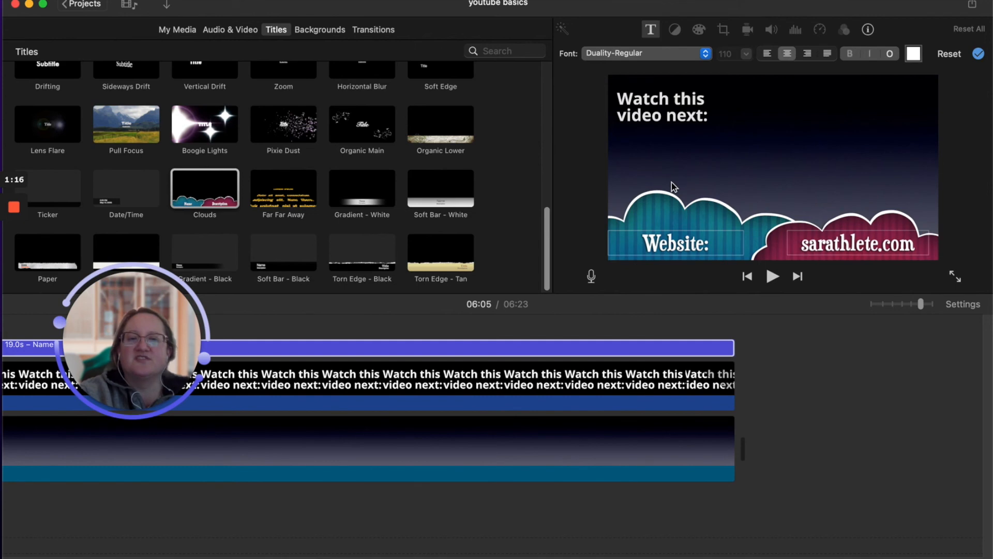
Review the whole timeline from the opening clips back to the closing clips near the end screen
left_click_drag(931, 556, 1, 543)
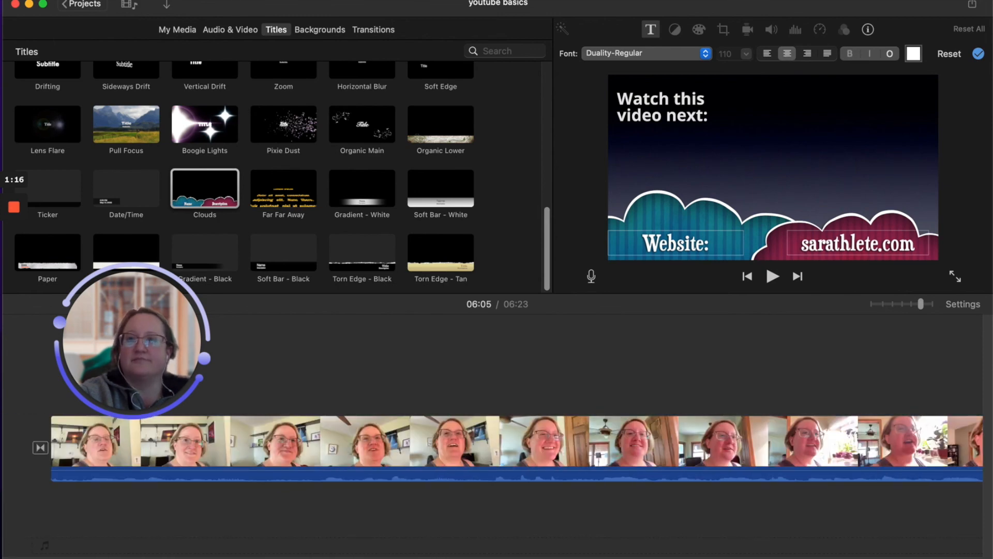
scroll(492, 448, "right", 4)
scroll(492, 448, "left", 4)
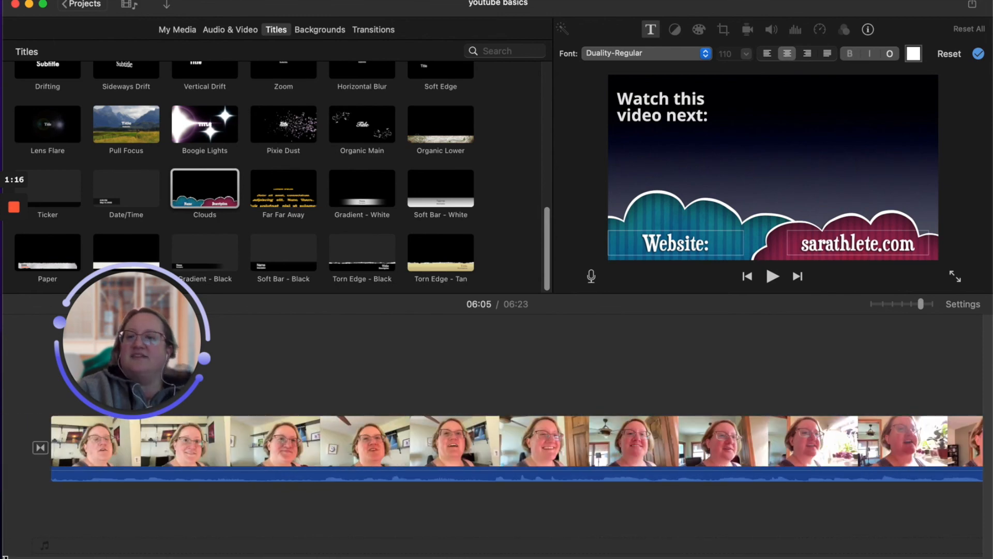
scroll(493, 448, "right", 10)
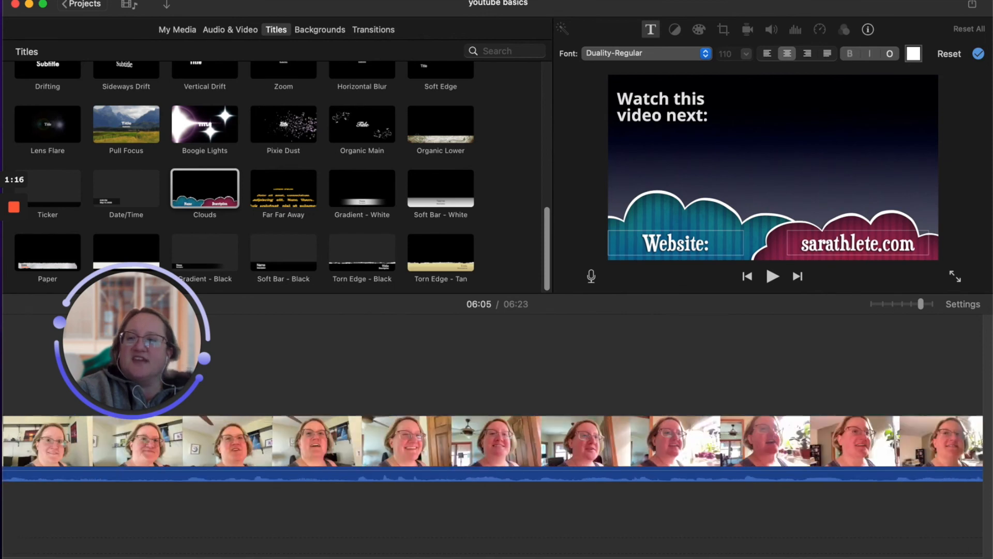
scroll(493, 448, "right", 8)
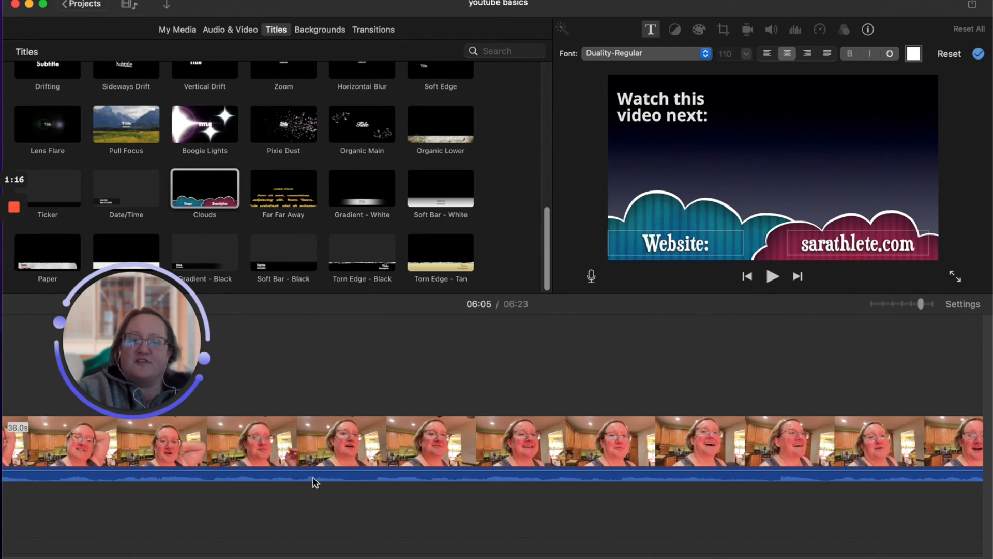
scroll(257, 501, "right", 15)
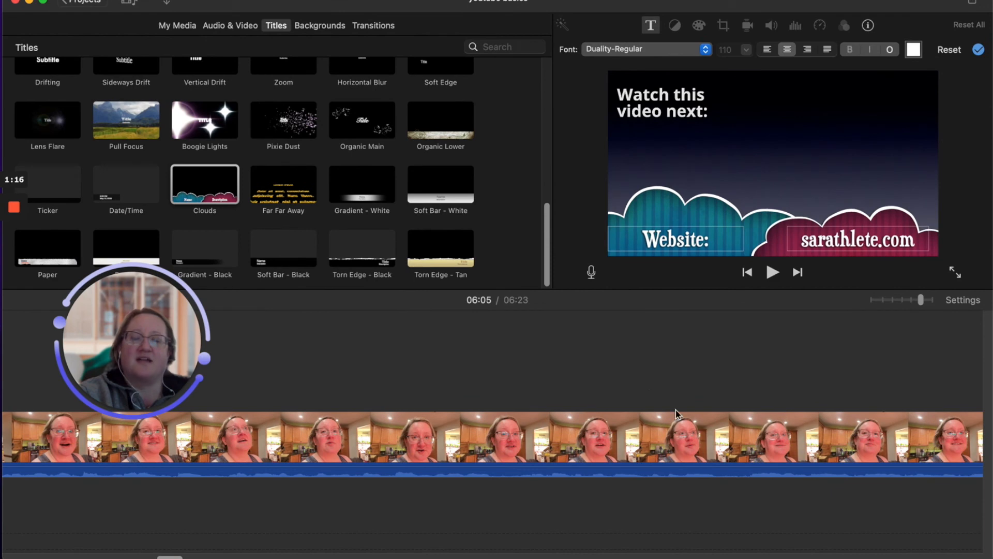
left_click_drag(173, 554, 930, 556)
left_click_drag(970, 556, 888, 555)
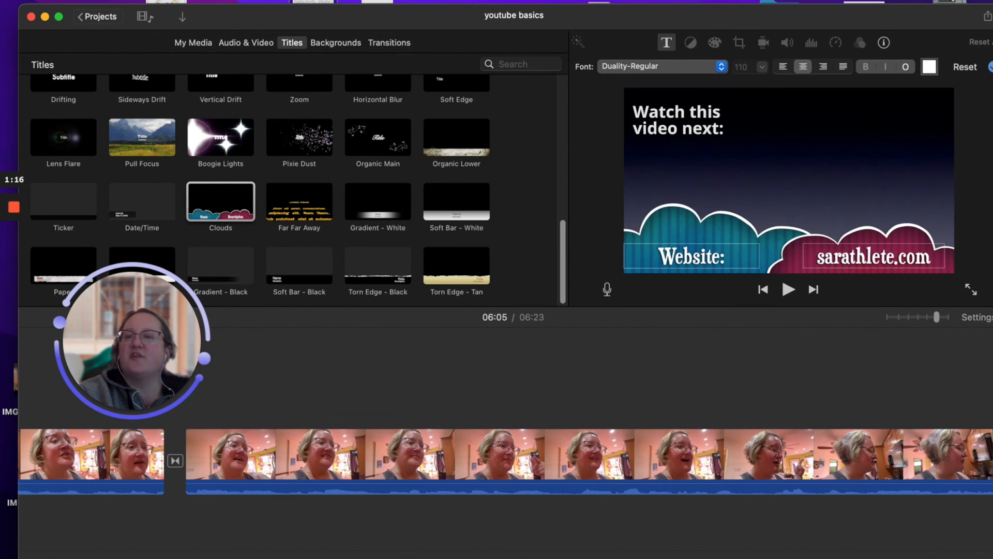
Start sharing the finished movie as a file and set the export format to Video and Audio
left_click(84, 0)
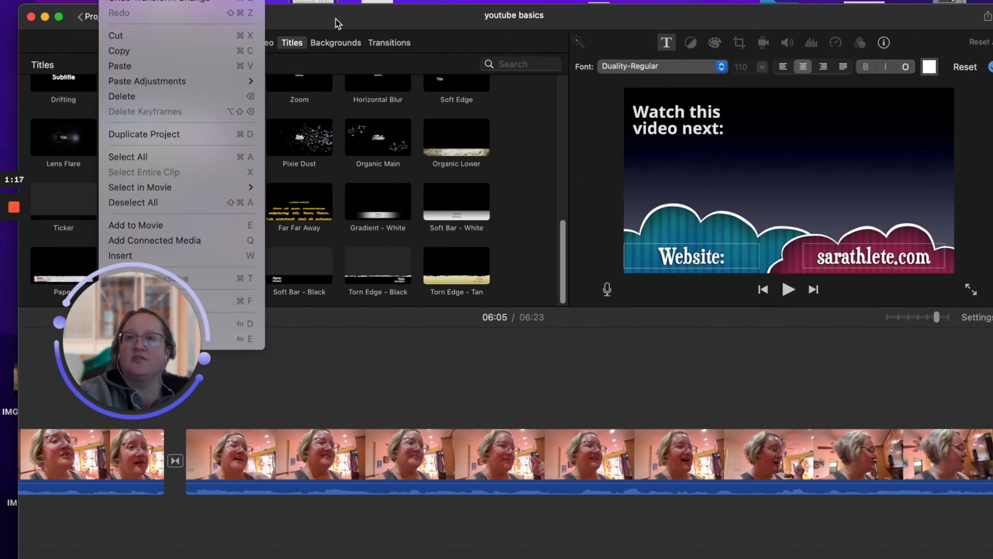
left_click_drag(113, 324, 841, 313)
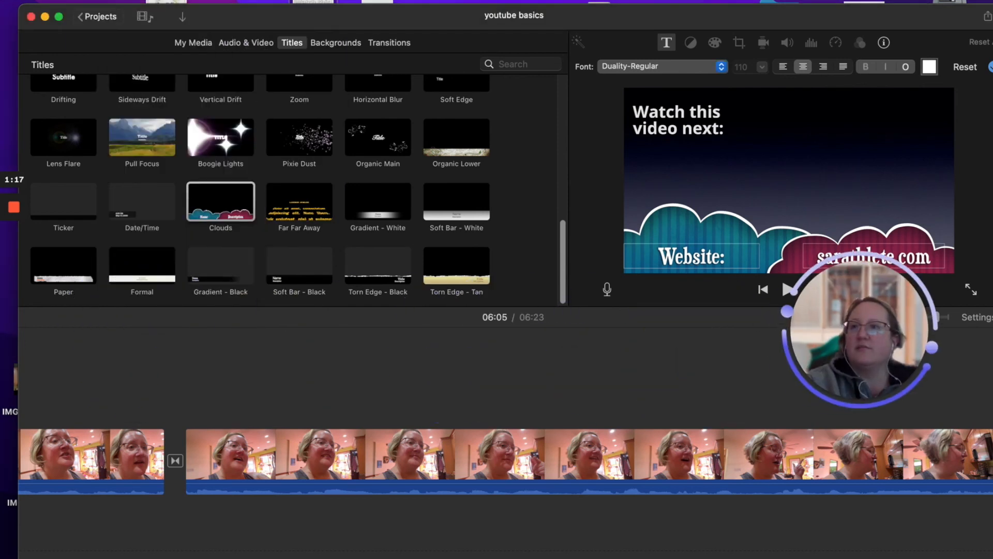
left_click(98, 2)
mouse_move(228, 202)
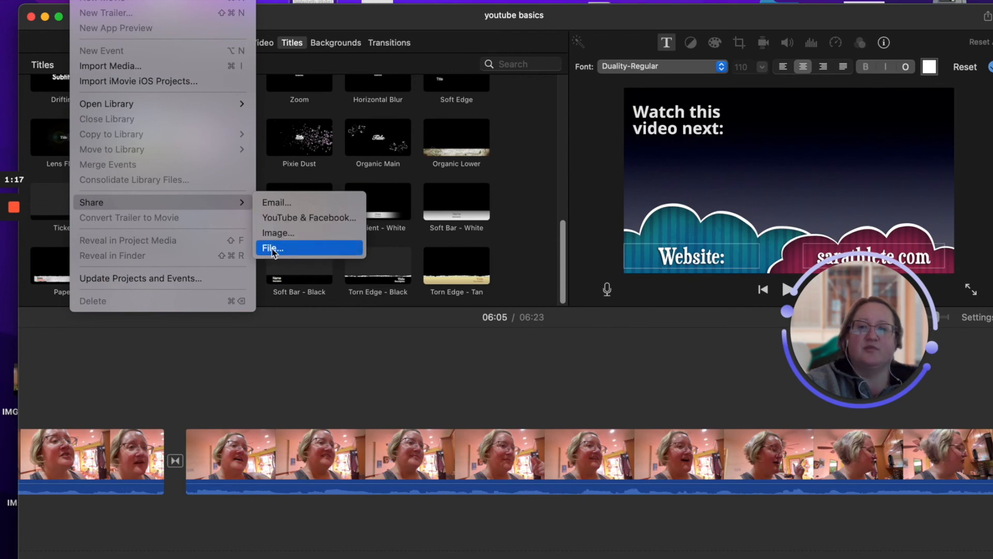
left_click(273, 249)
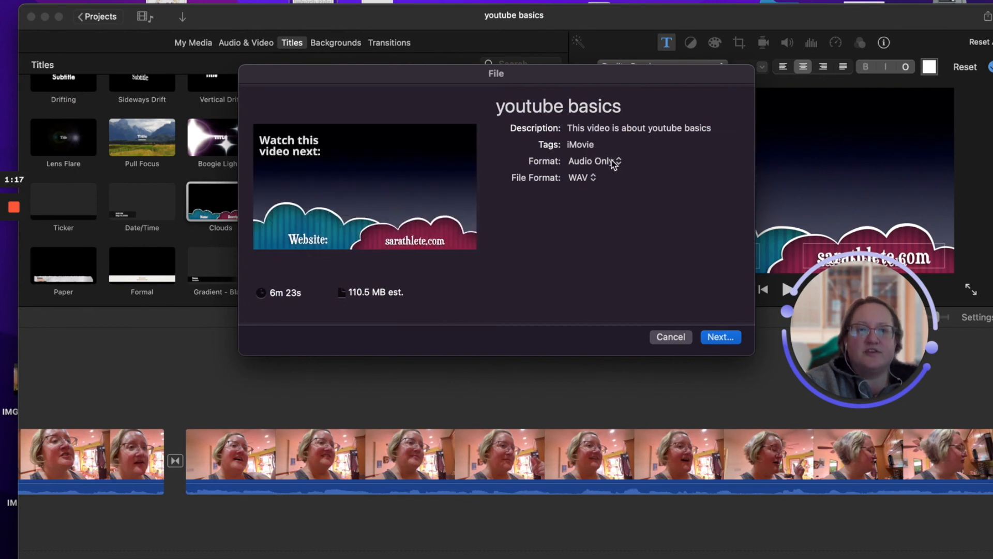
left_click(619, 162)
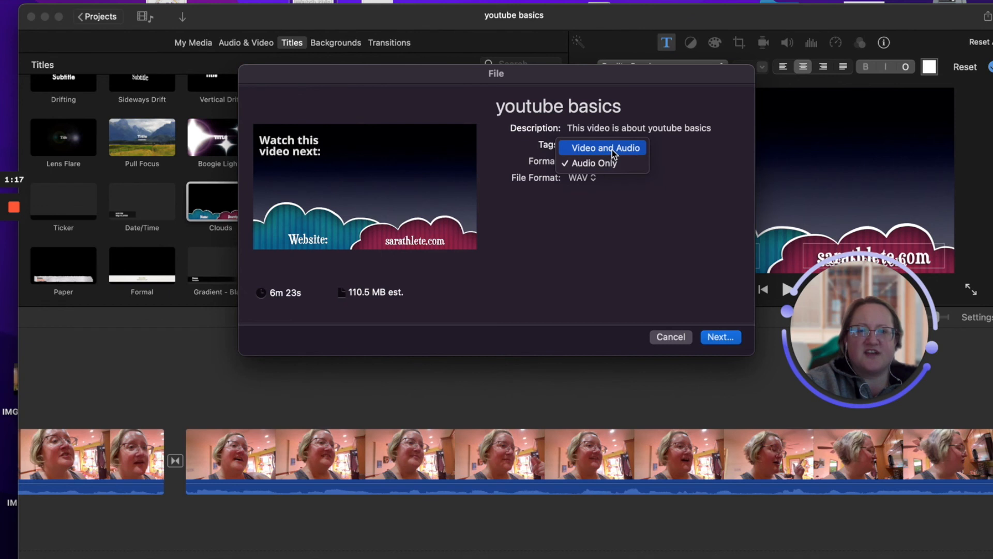
left_click(613, 149)
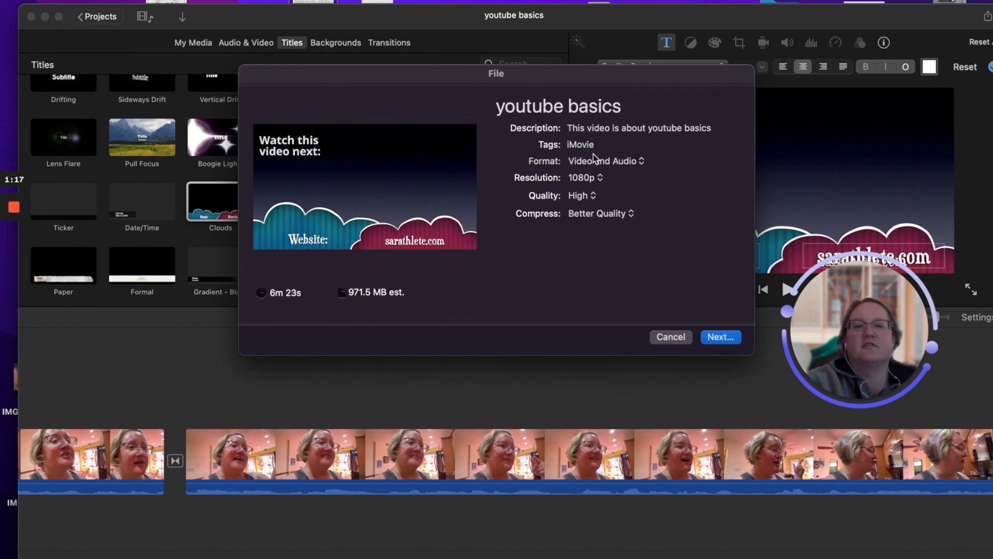
left_click(642, 162)
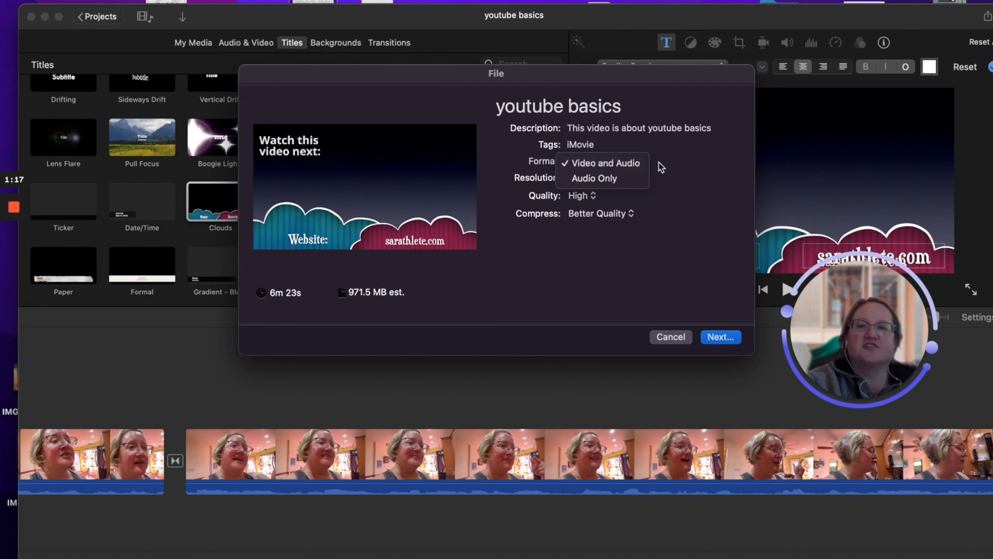
left_click(657, 339)
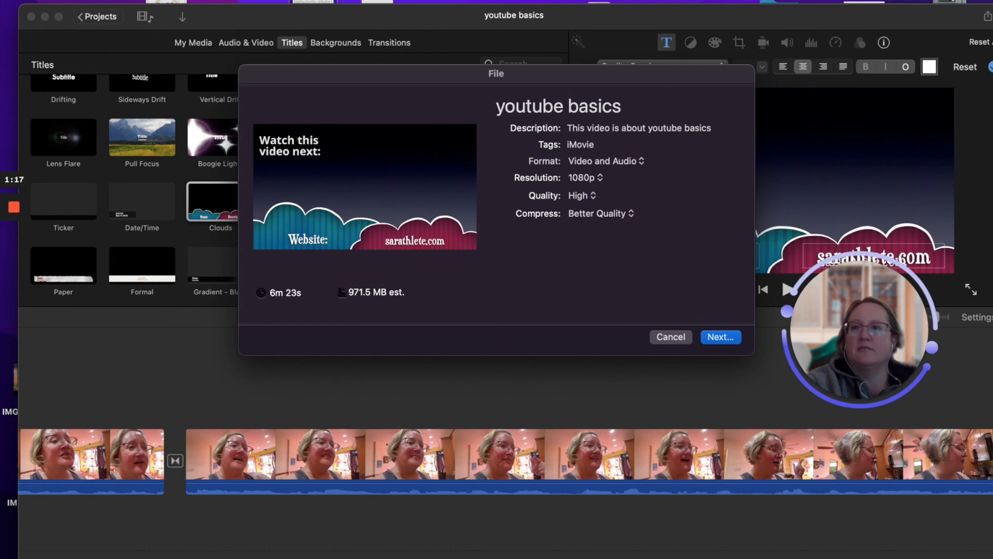
left_click(83, 0)
mouse_move(176, 202)
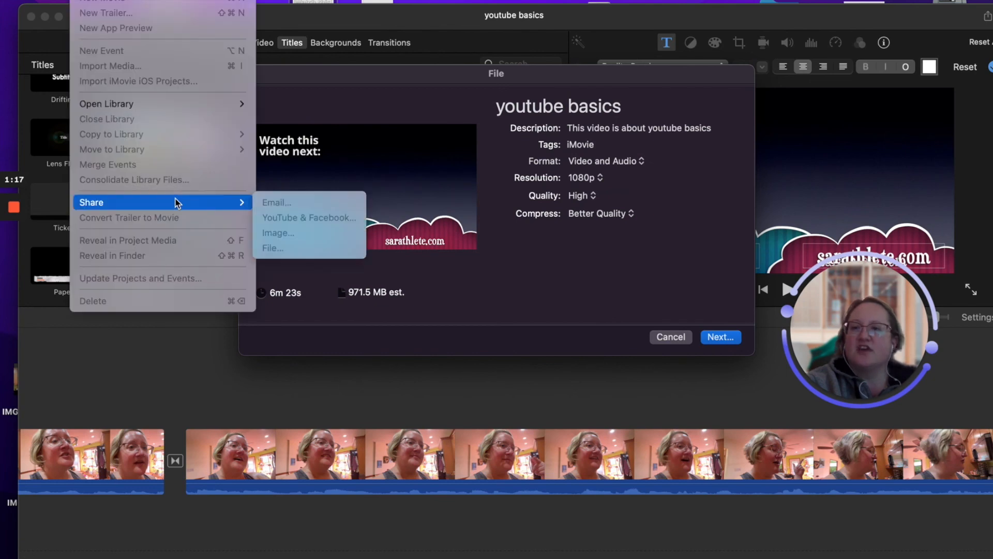
left_click(478, 276)
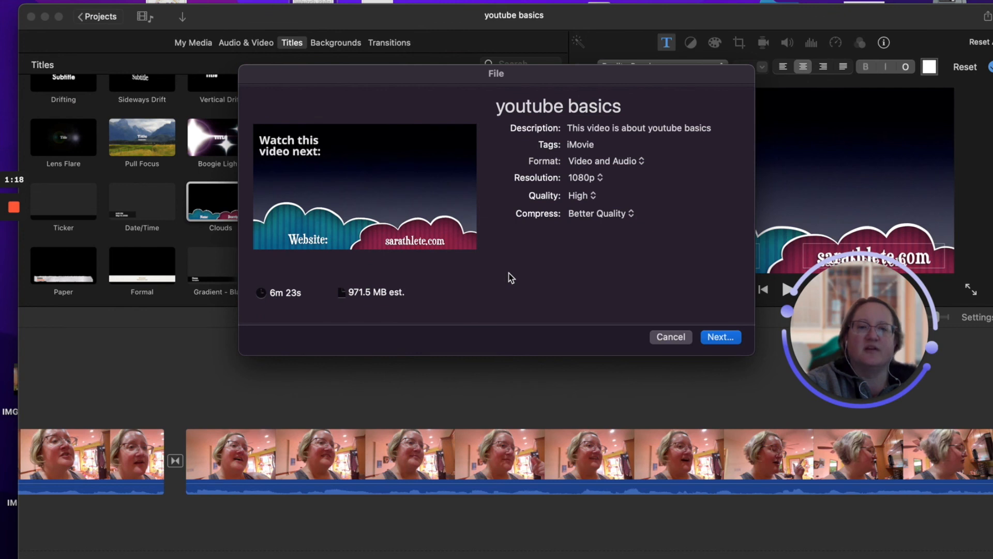
Try the 4K export resolution with High quality, switching the resolution back to 1080p to compare the estimated file sizes
left_click(601, 180)
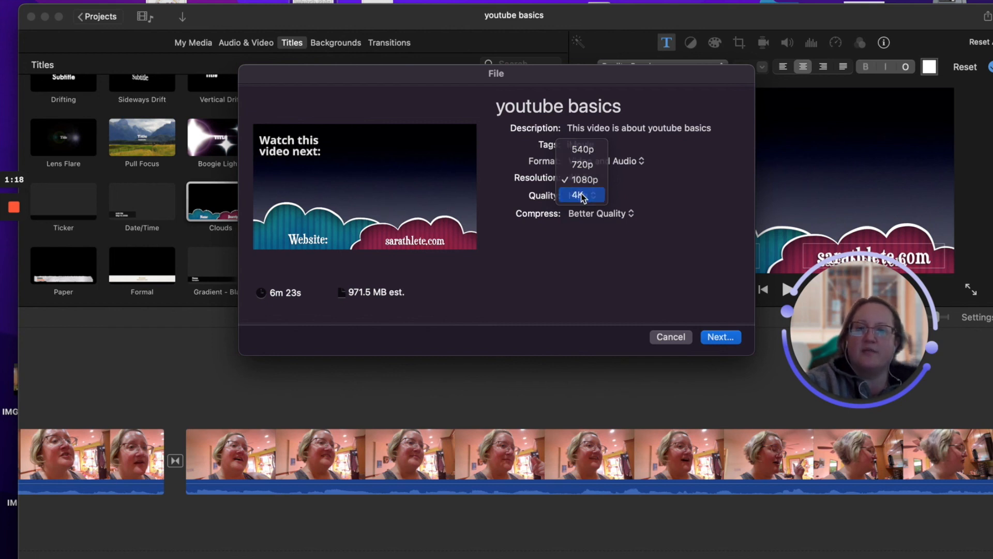
left_click(582, 196)
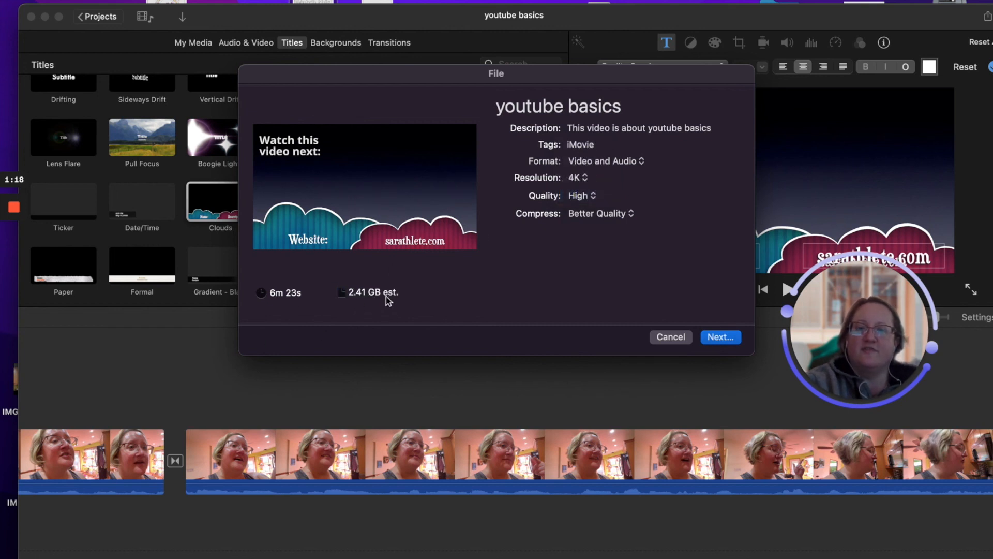
left_click(575, 197)
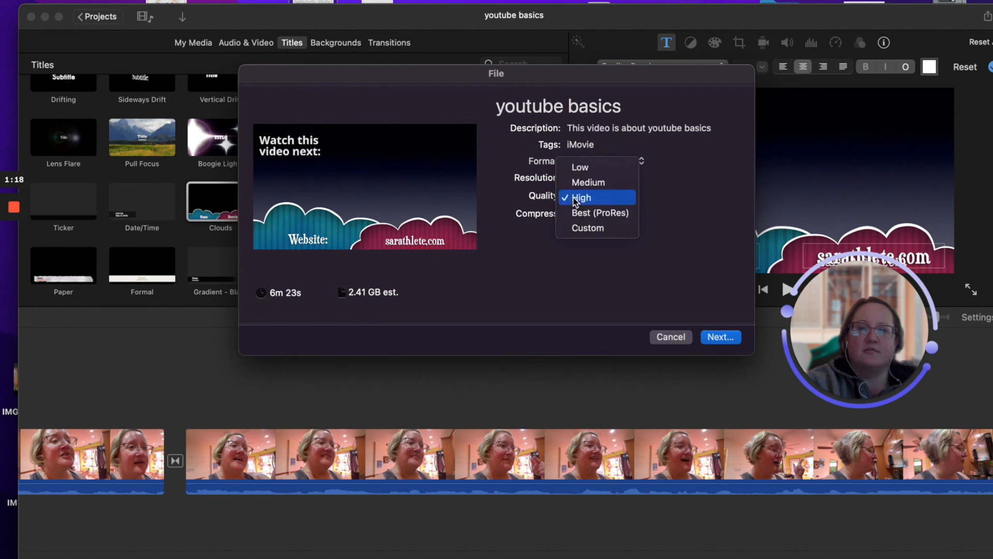
left_click(573, 198)
left_click(579, 180)
left_click(581, 165)
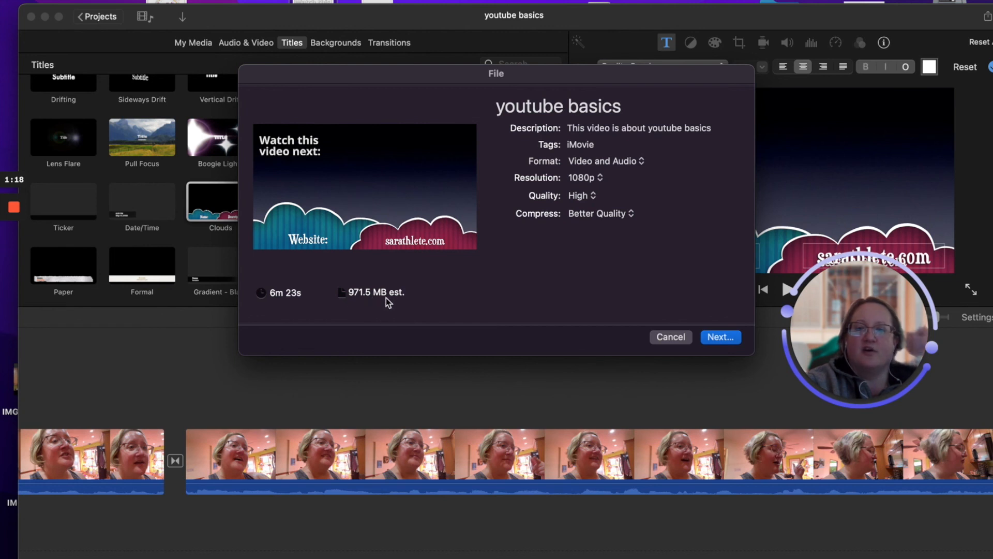
Set the export resolution to 4K
left_click(601, 180)
left_click(588, 195)
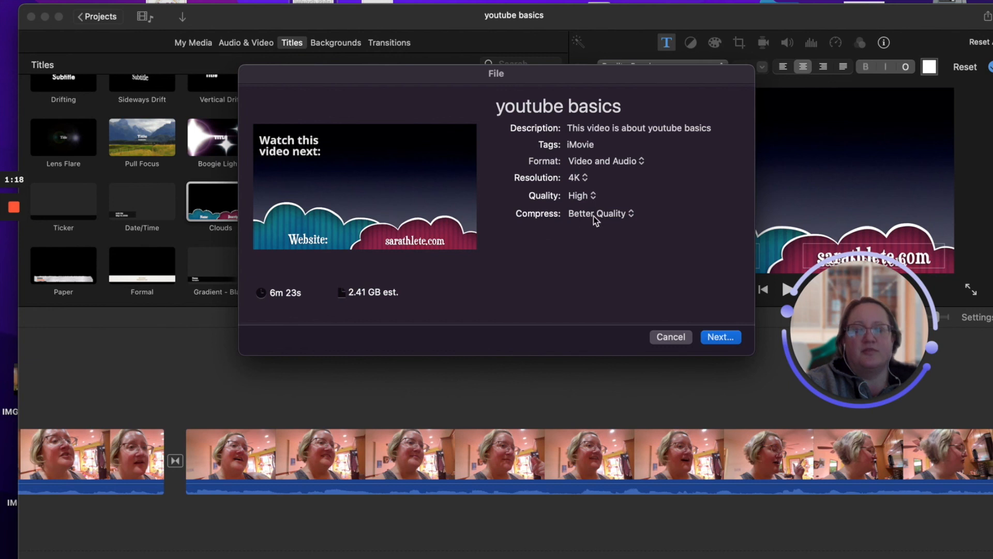
left_click(588, 180)
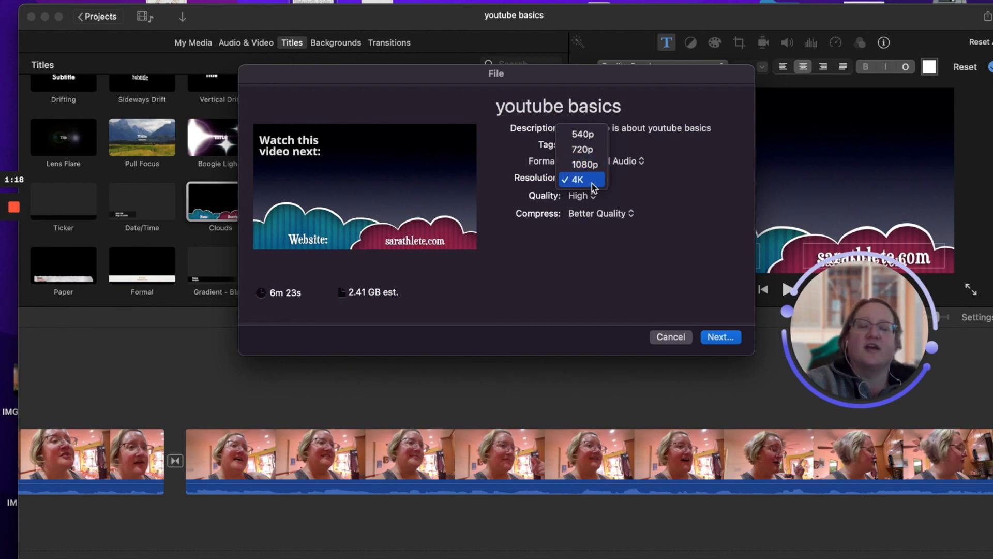
left_click(593, 184)
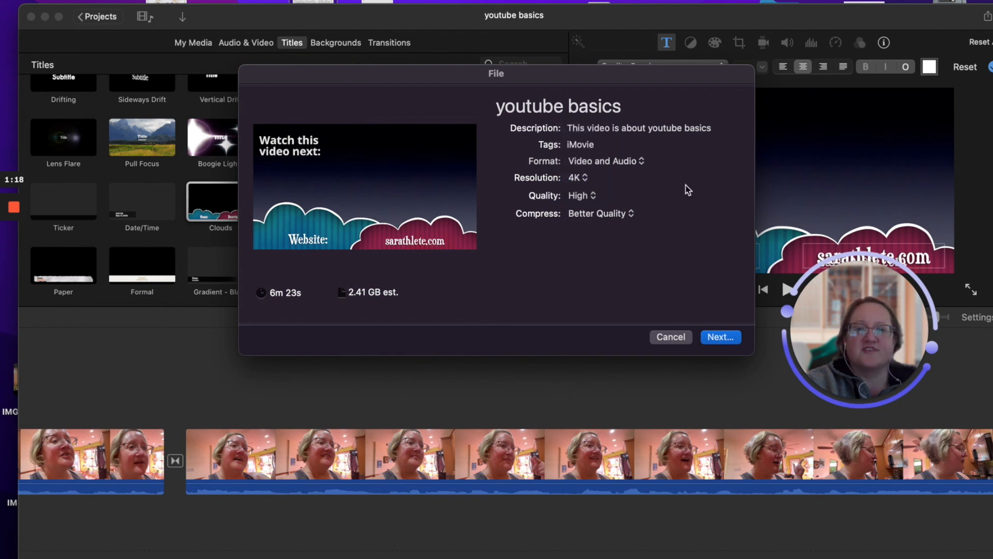
Keep the export format at Video and Audio and try the Best (ProRes) quality
left_click(618, 163)
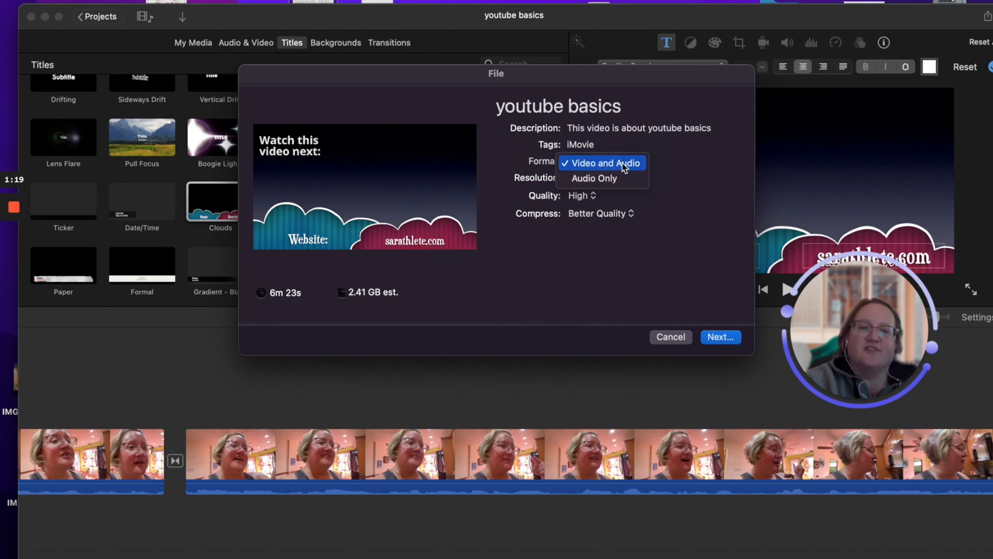
left_click(624, 163)
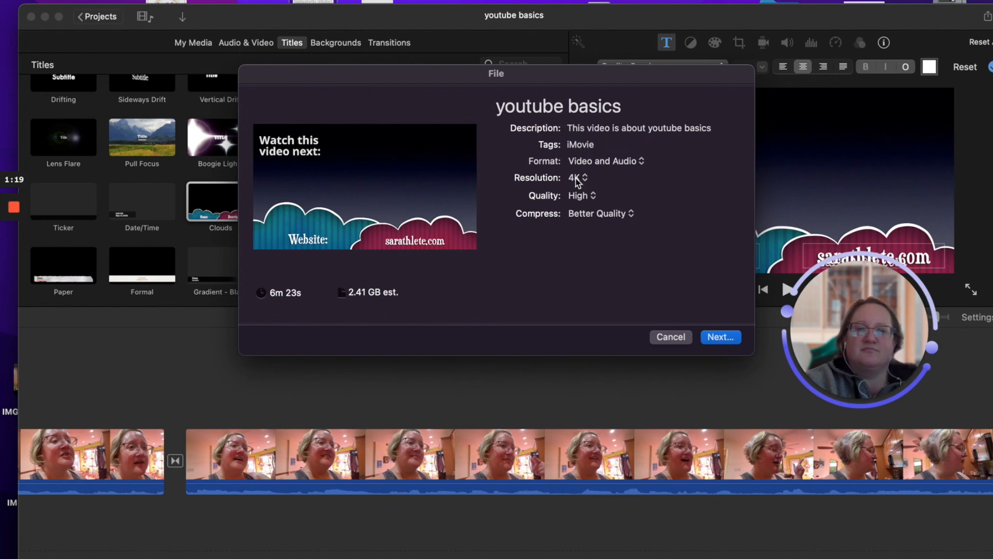
left_click(594, 197)
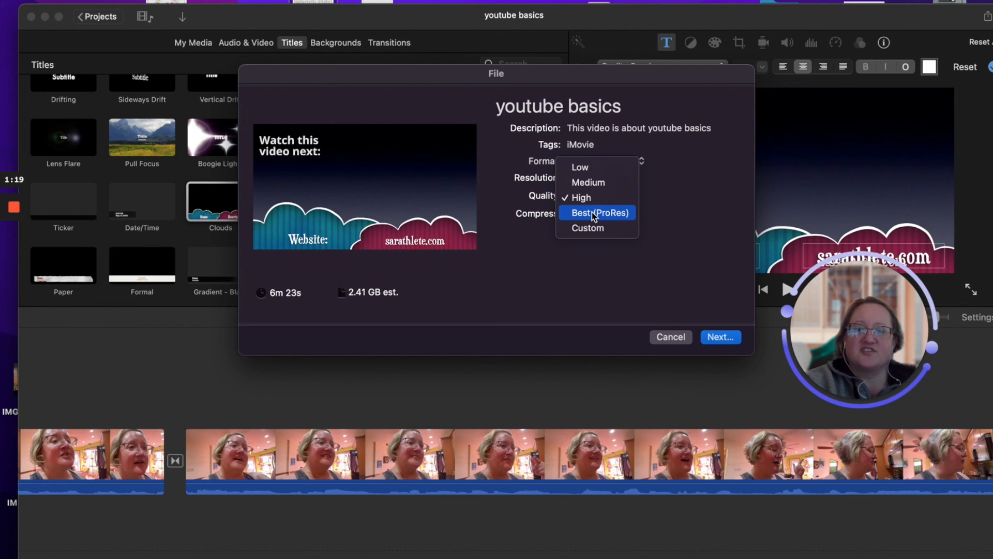
left_click(594, 213)
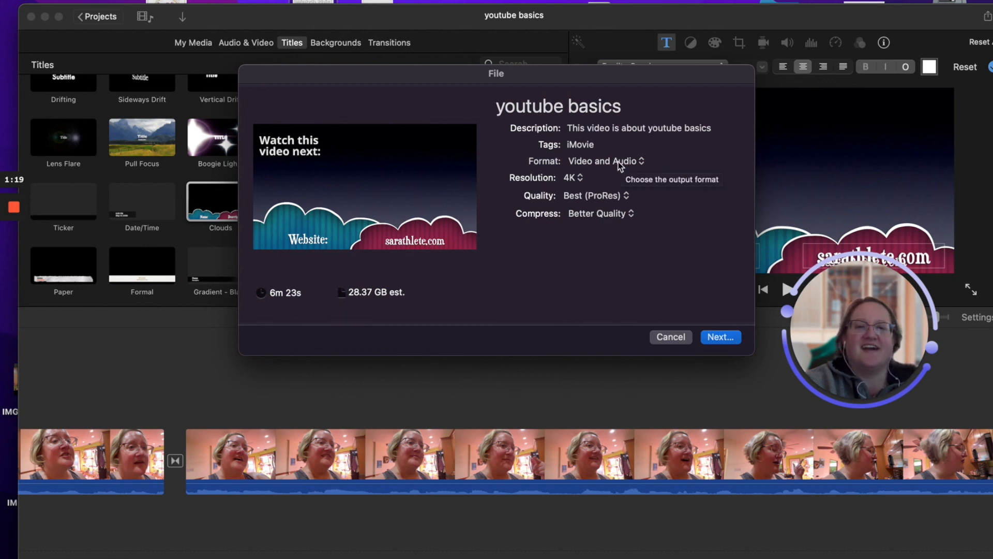
Switch the export resolution to 1080p and back to 4K to compare the estimated file sizes at Best (ProRes) quality
left_click(574, 179)
left_click(578, 164)
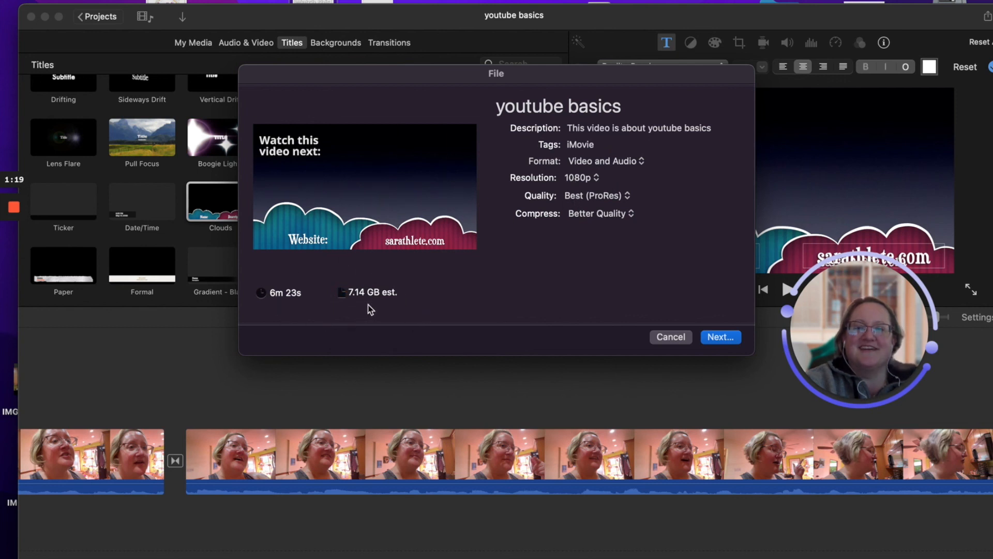
left_click(580, 178)
left_click(577, 195)
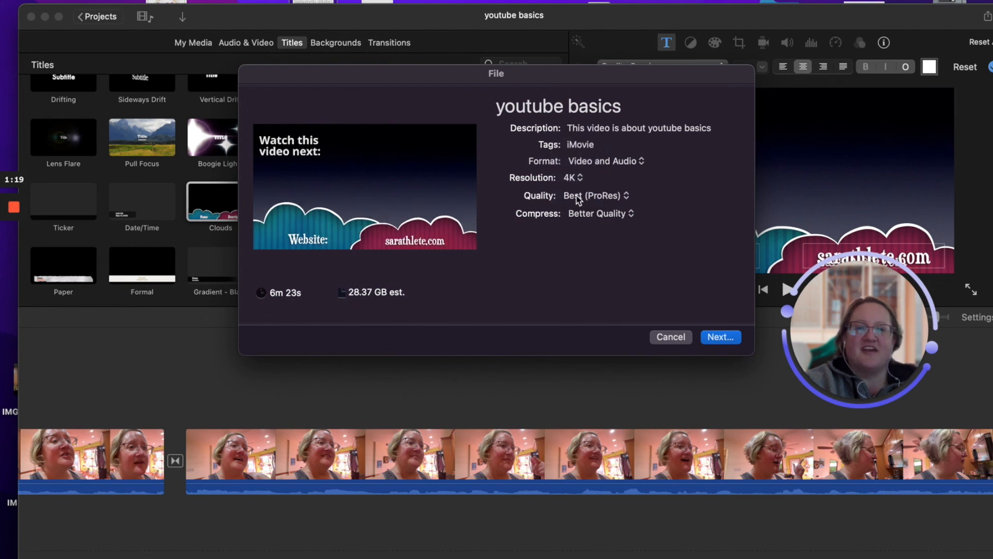
left_click(577, 196)
left_click(577, 196)
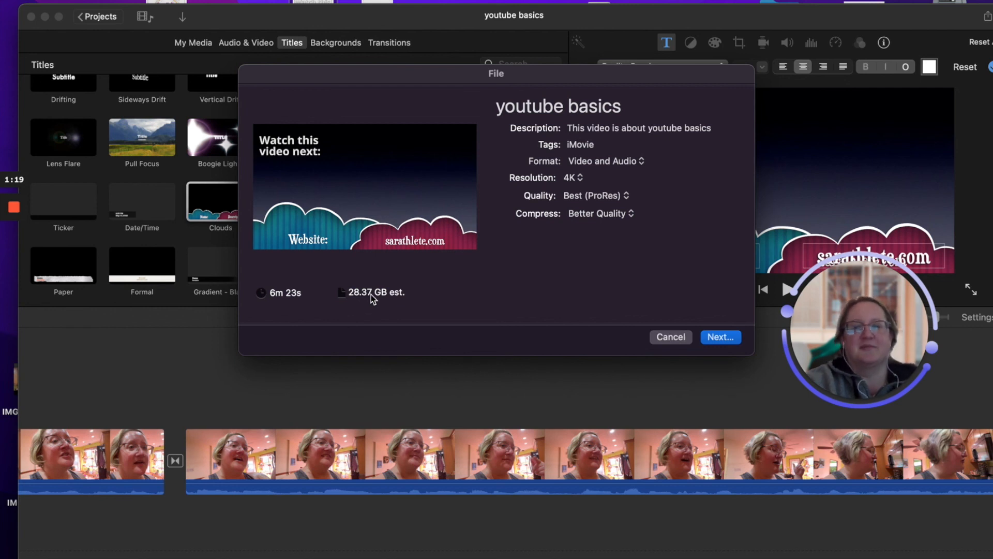
mouse_move(371, 294)
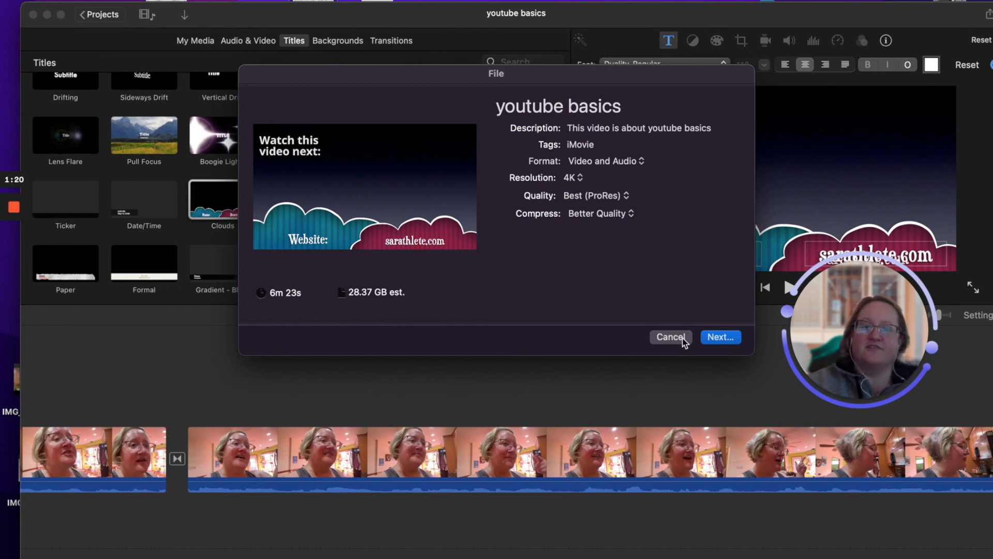
Set the export resolution to 1080p and the quality to High
left_click(583, 179)
left_click(575, 164)
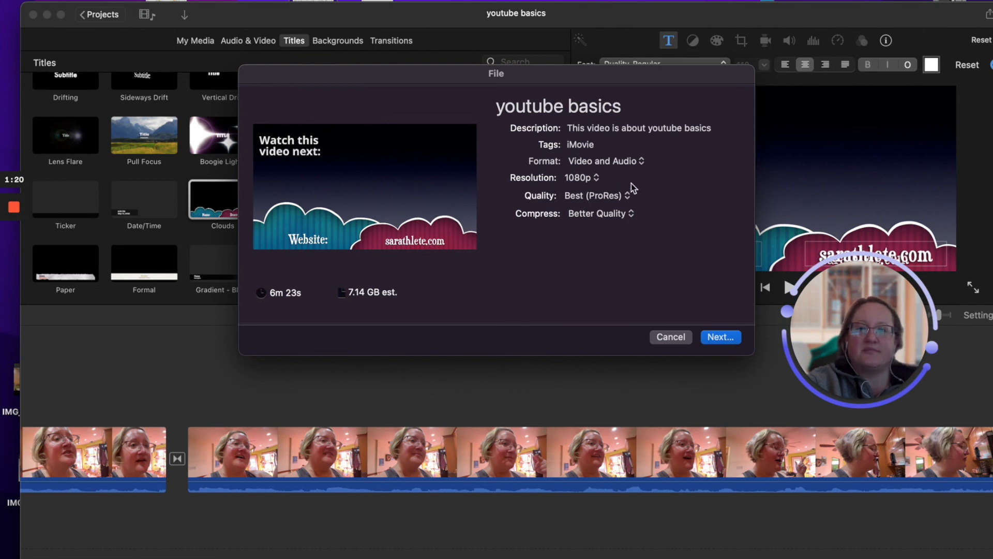
left_click(623, 199)
left_click(610, 183)
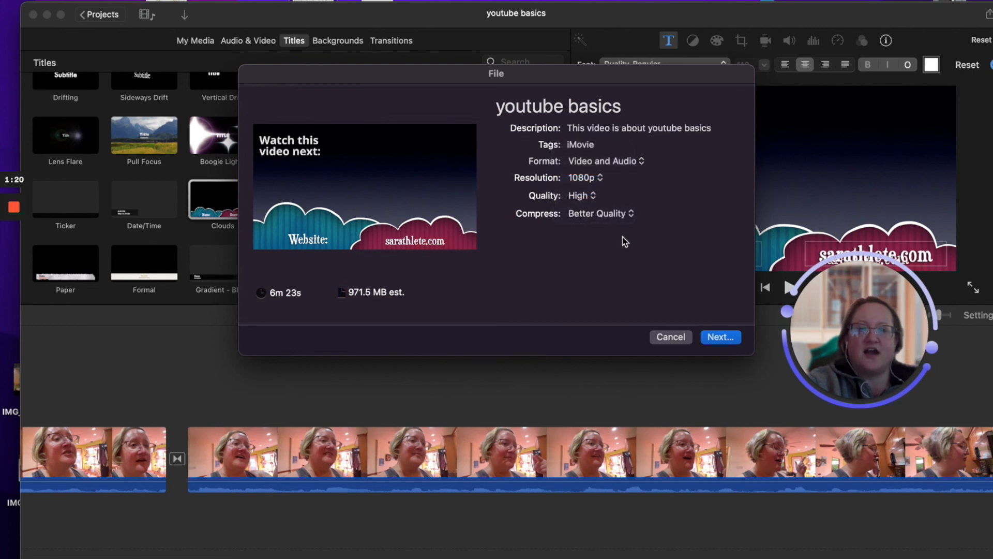
Try the Faster compression option for the export and return it to Better Quality
left_click(615, 216)
left_click(614, 216)
left_click(599, 201)
left_click(603, 216)
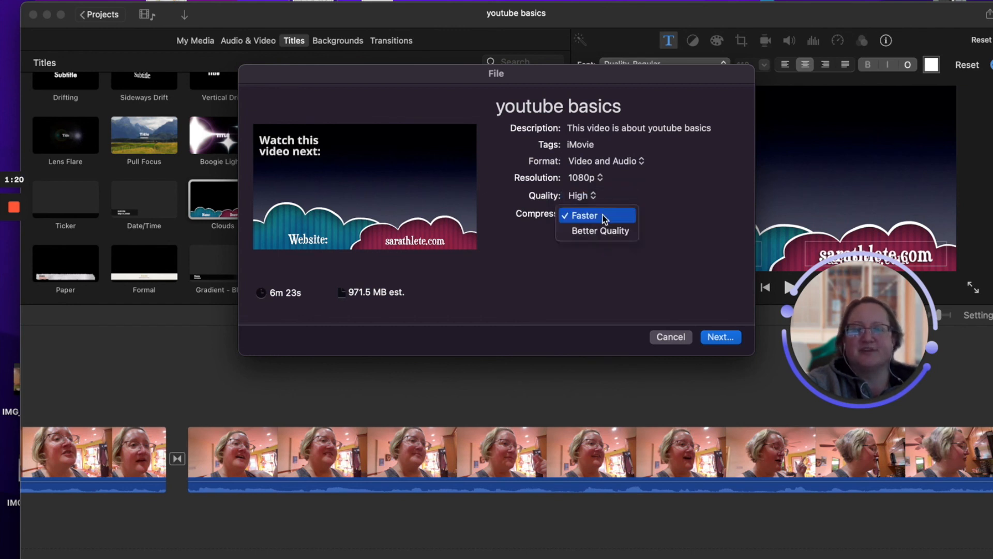
left_click(600, 229)
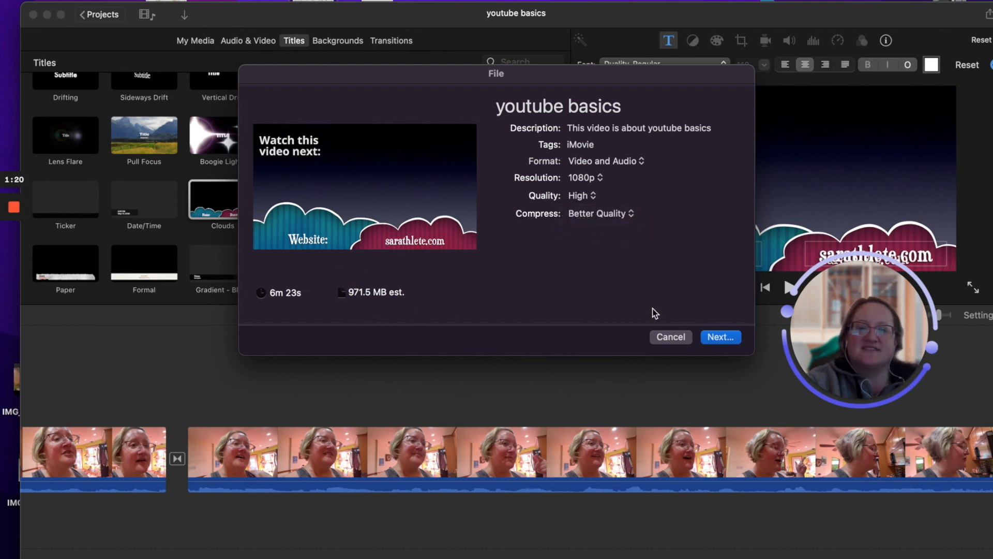
Try saving the exported movie as "youtube basics" in the iCloud Desktop folder, and cancel both the save and the export
left_click(718, 337)
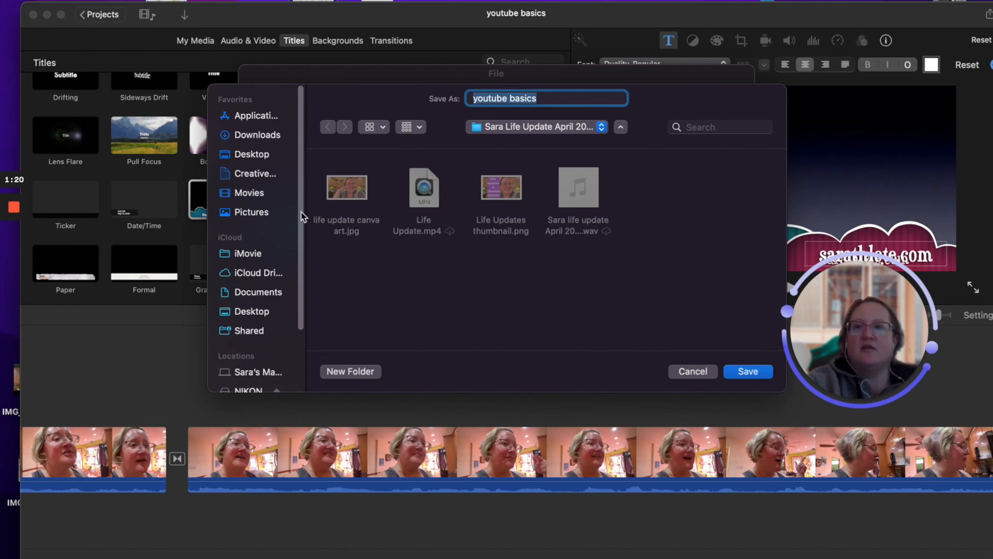
scroll(287, 207, "down", 3)
scroll(287, 207, "up", 3)
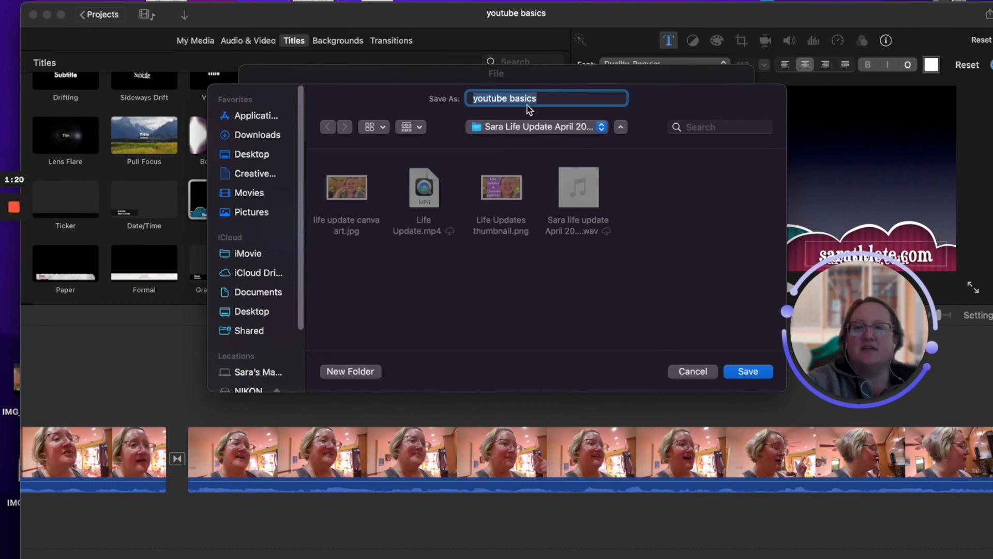
scroll(262, 300, "down", 3)
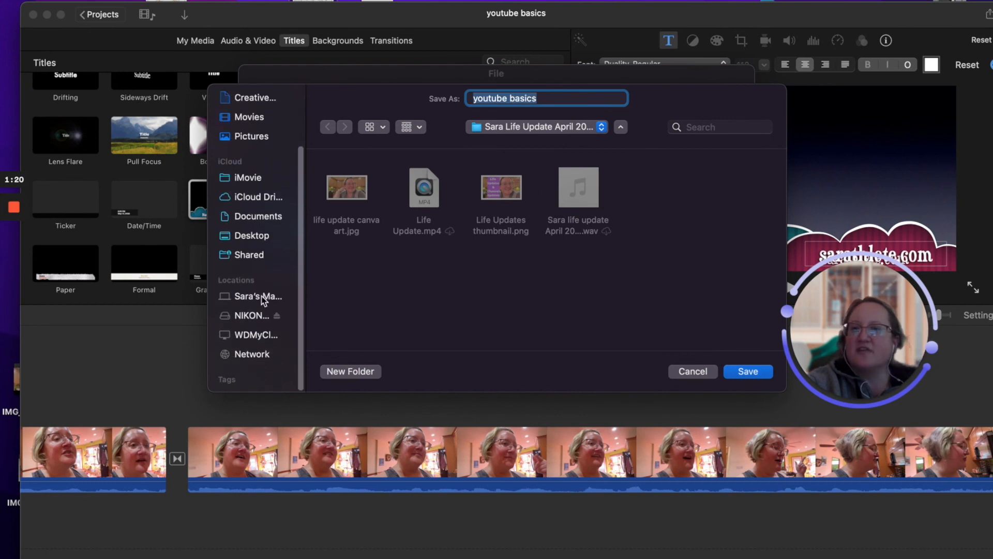
scroll(261, 299, "up", 3)
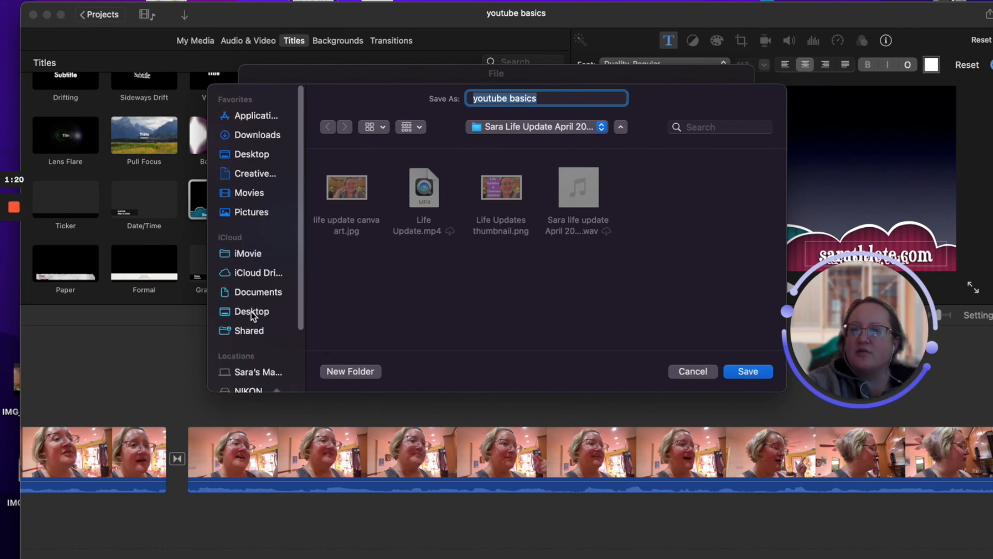
left_click(252, 311)
scroll(439, 277, "down", 2)
scroll(437, 276, "up", 2)
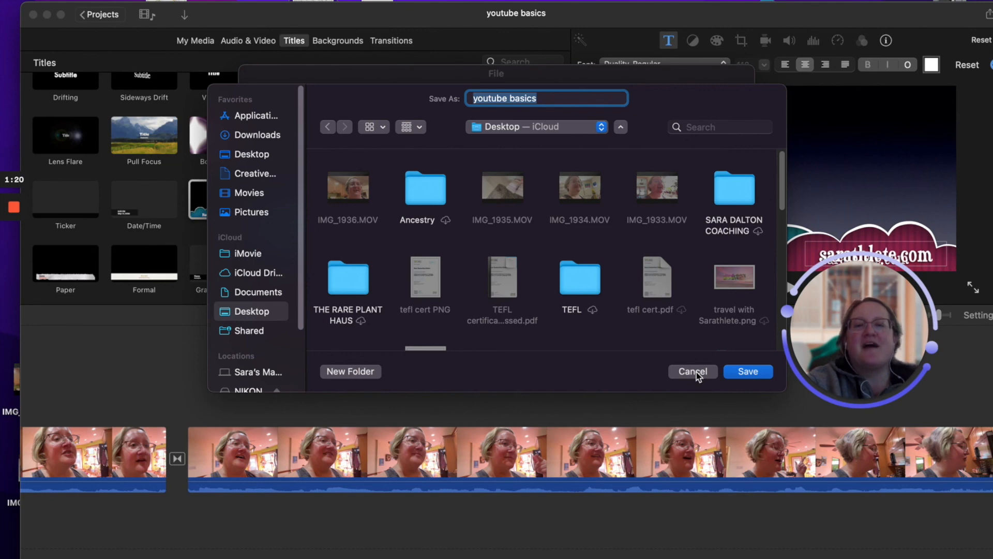
scroll(652, 336, "down", 3)
scroll(653, 336, "up", 3)
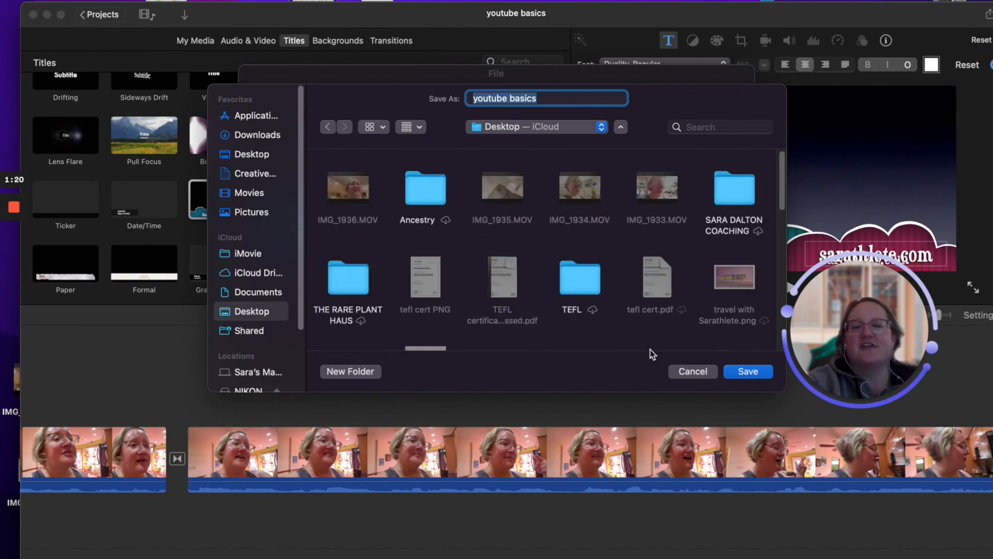
left_click(694, 371)
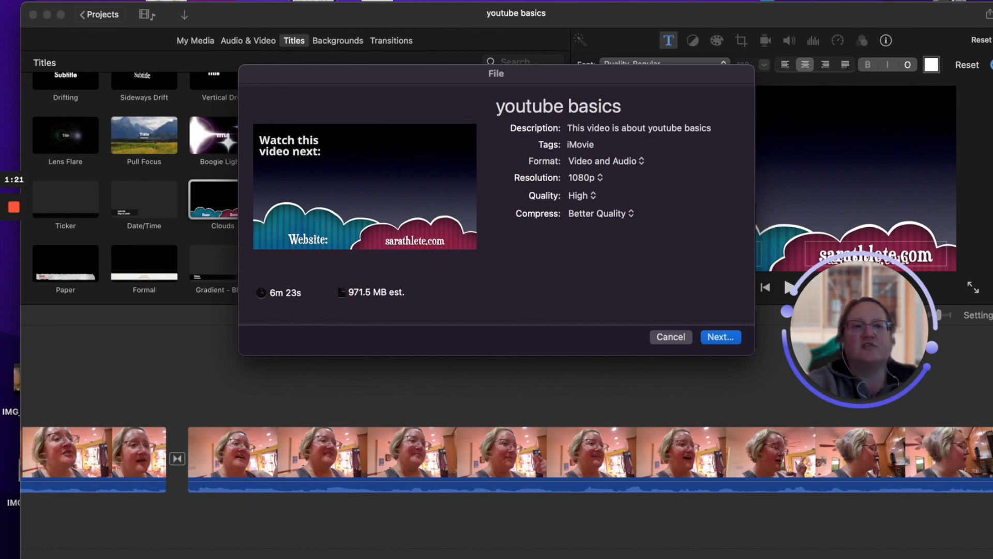
left_click(670, 337)
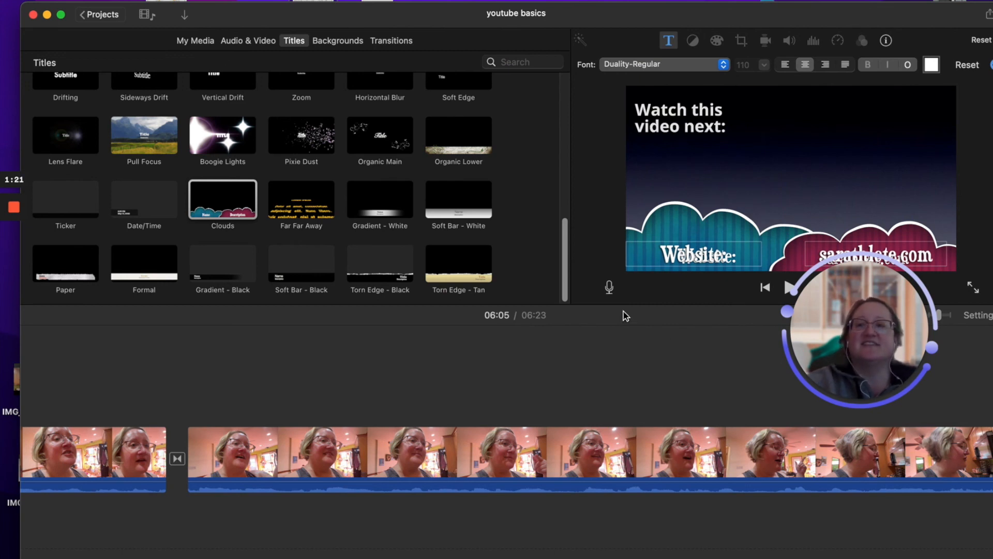
Review the timeline backwards from the closing clips through the yellow bottle clip to the kitchen clips around 03:56
left_click_drag(440, 15, 459, 20)
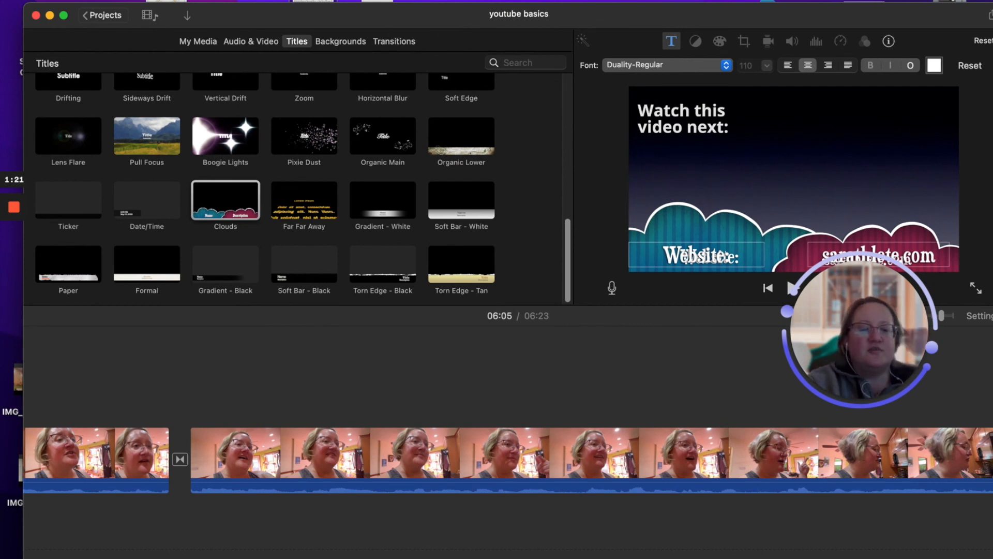
scroll(507, 455, "left", 10)
scroll(507, 455, "left", 10)
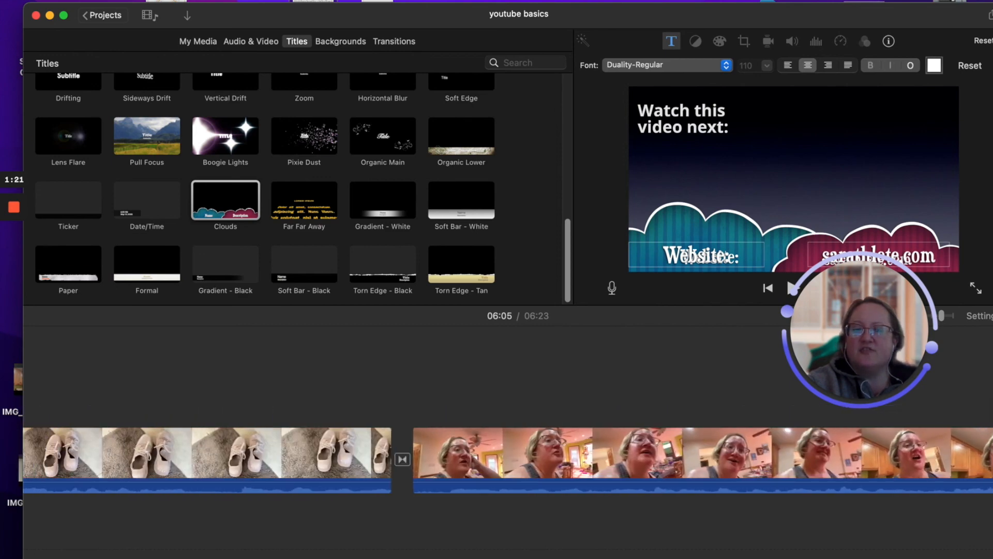
scroll(713, 555, "left", 10)
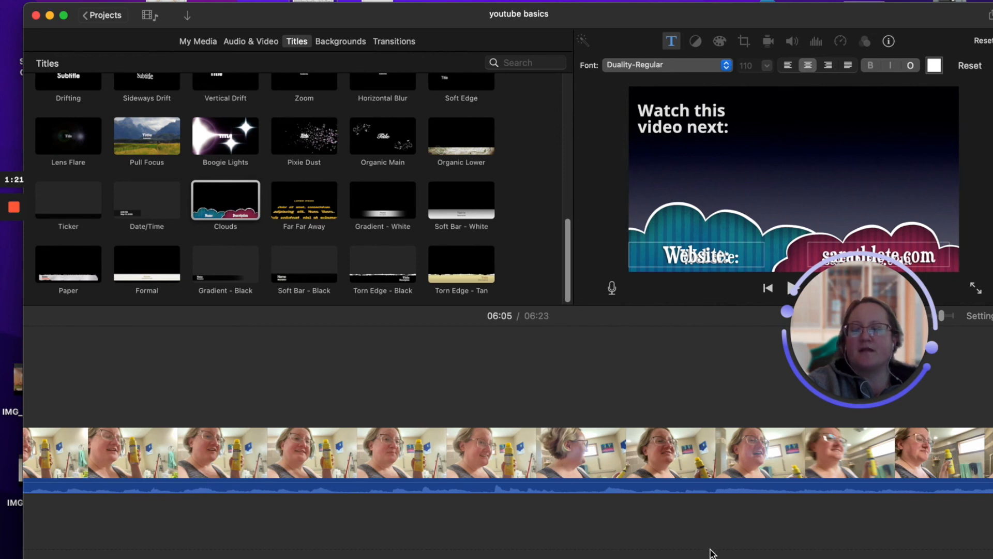
left_click(263, 505)
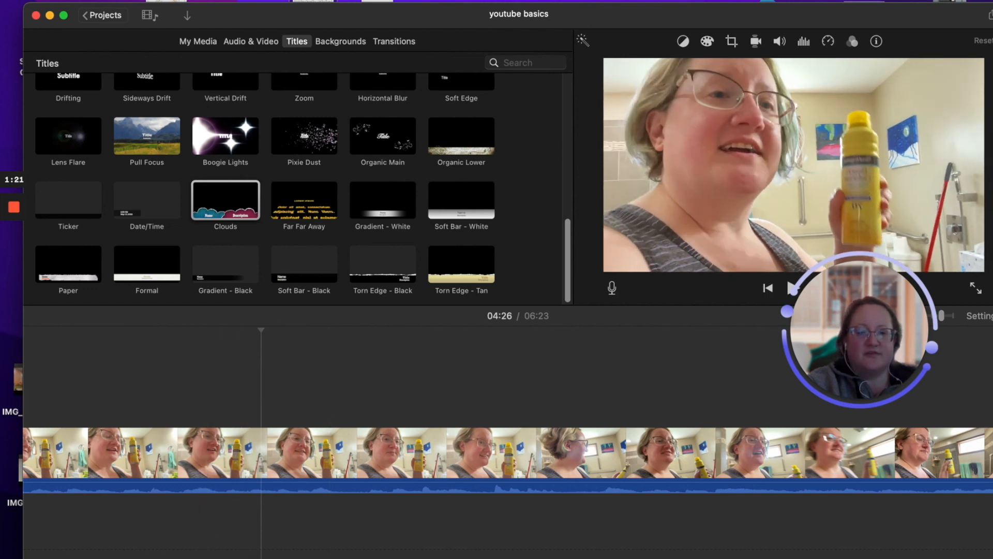
scroll(515, 517, "left", 15)
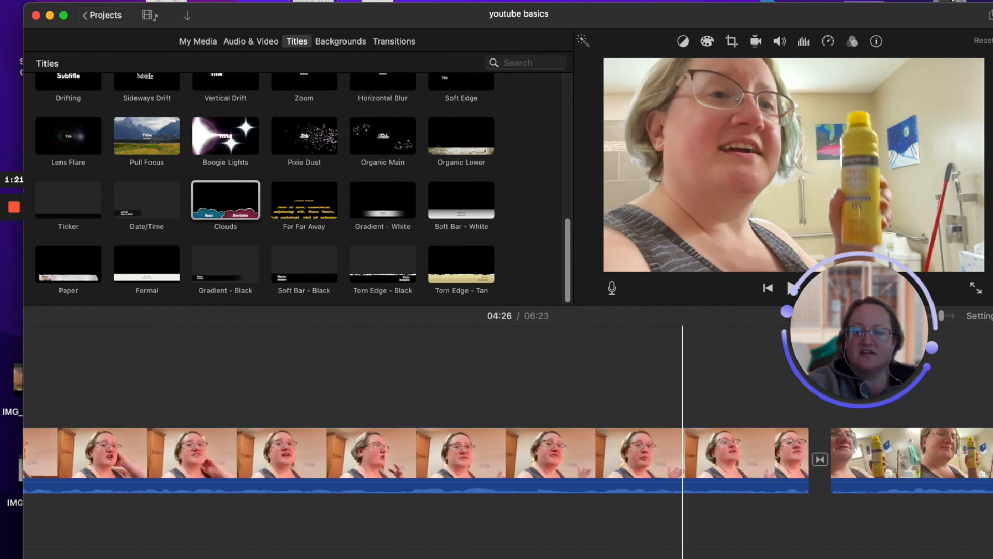
scroll(514, 538, "left", 5)
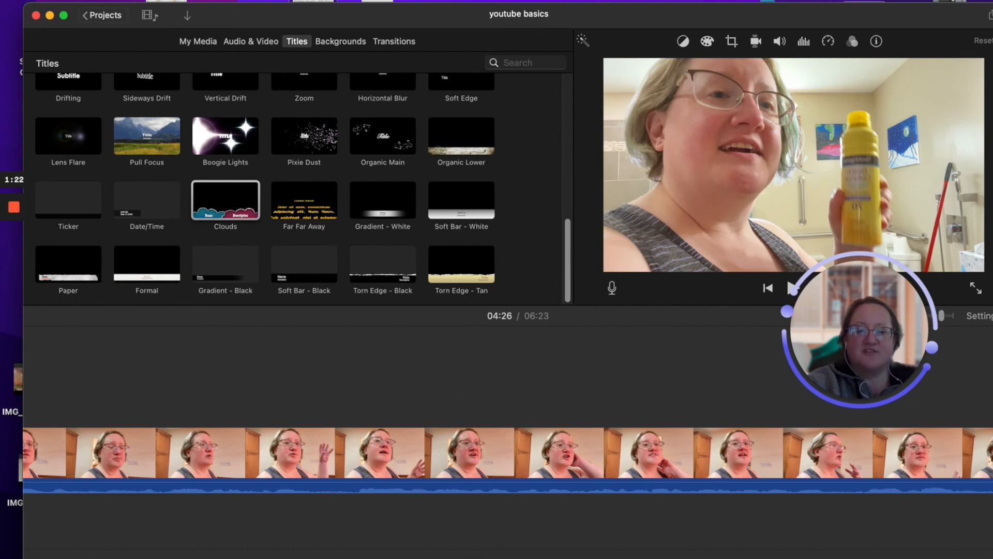
scroll(508, 453, "left", 5)
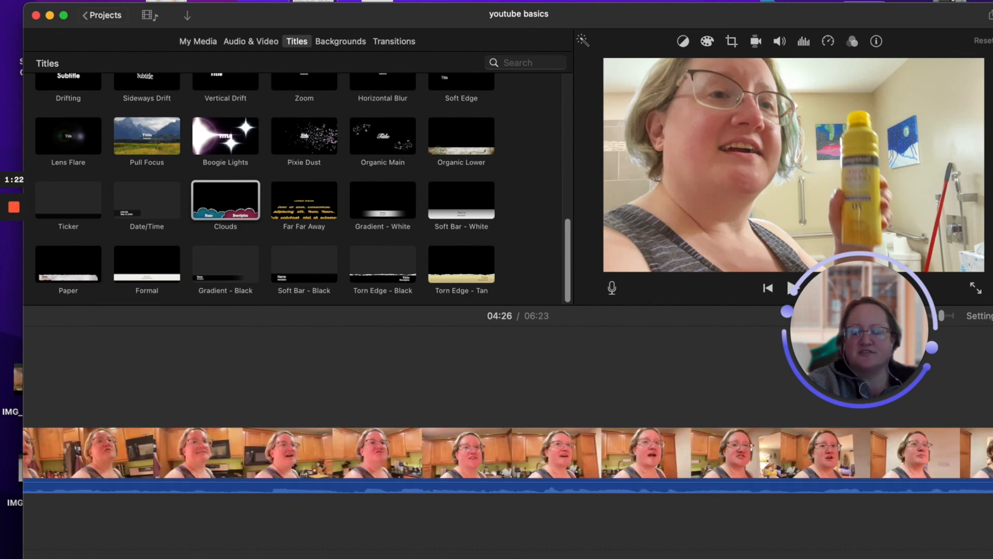
scroll(507, 453, "left", 5)
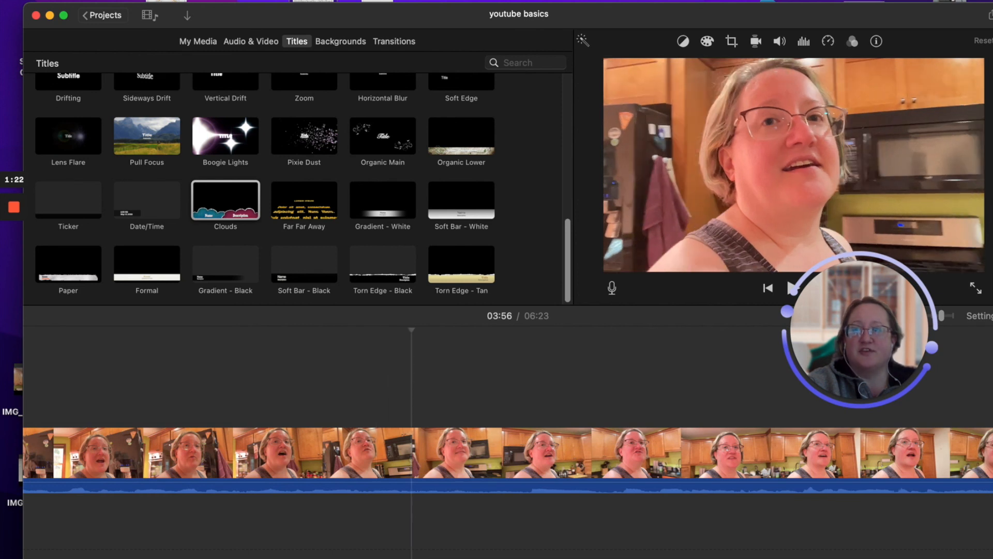
Try sharing the current frame at 03:56 as an image and cancel the save
left_click(82, 0)
mouse_move(134, 204)
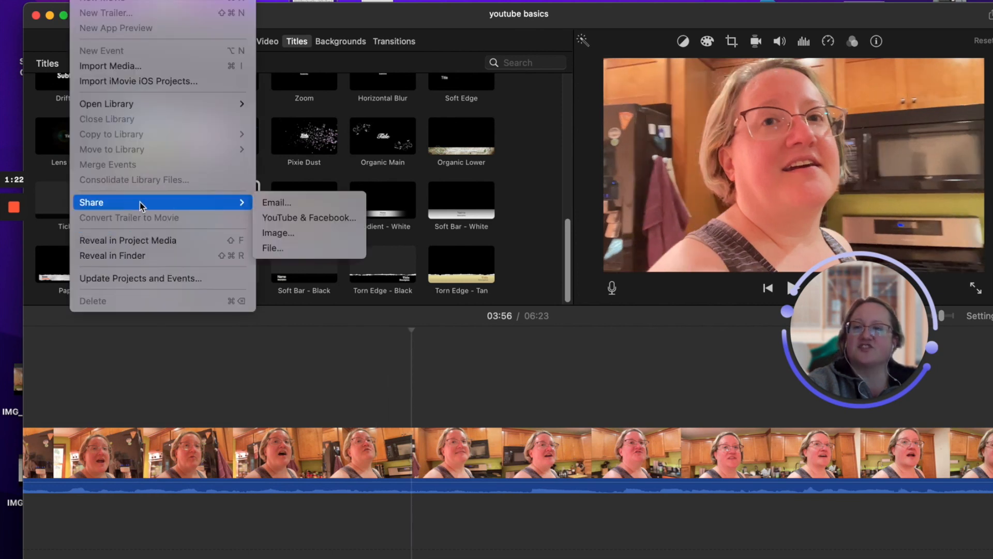
left_click(269, 357)
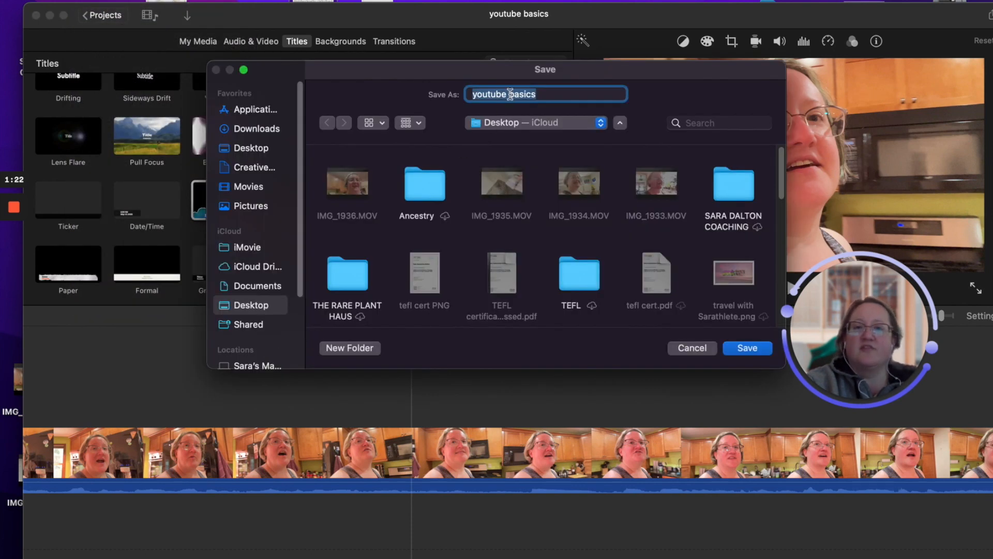
left_click(681, 352)
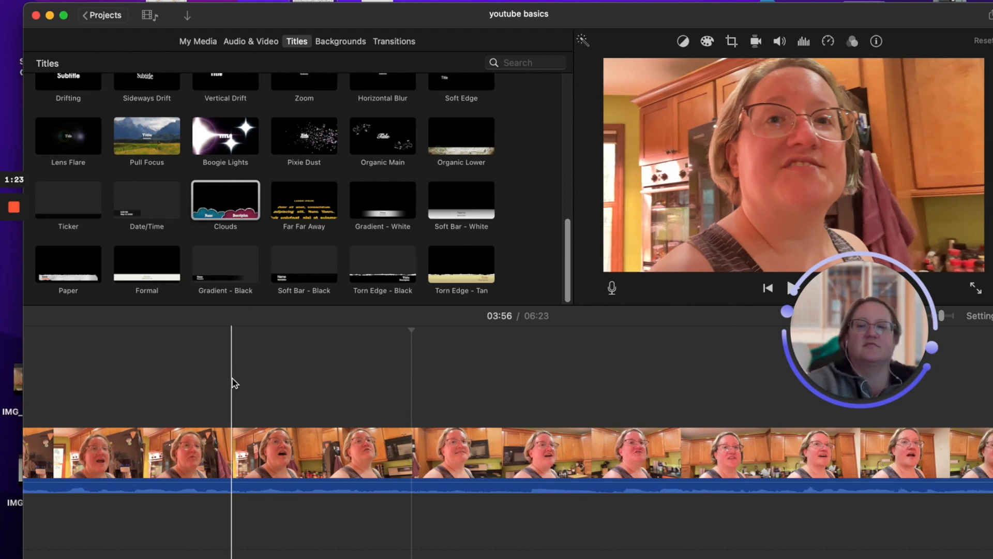
Review the movie's timeline from the kitchen clips to the end screen and back to the clips near the Monster nickname title
scroll(507, 440, "left", 12)
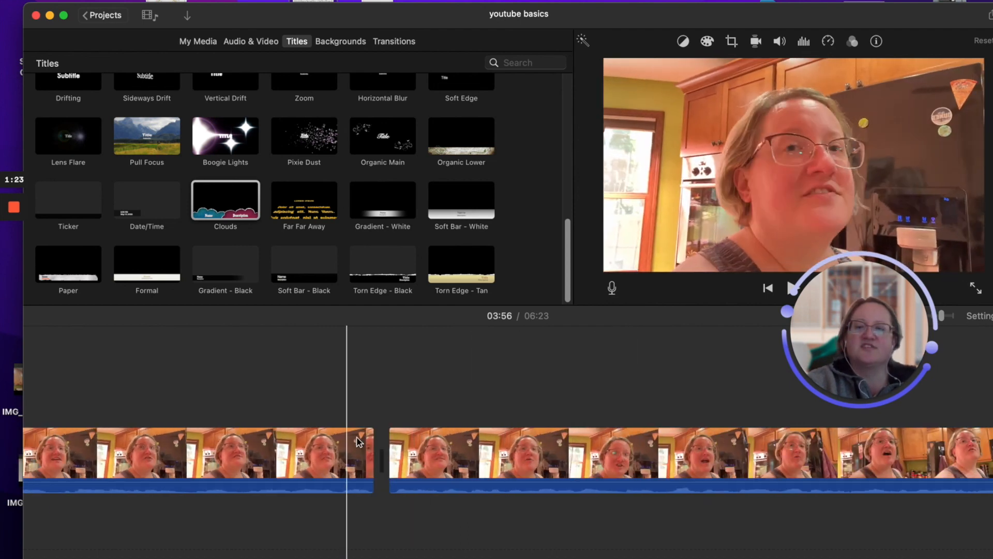
scroll(508, 460, "left", 1)
scroll(207, 512, "left", 10)
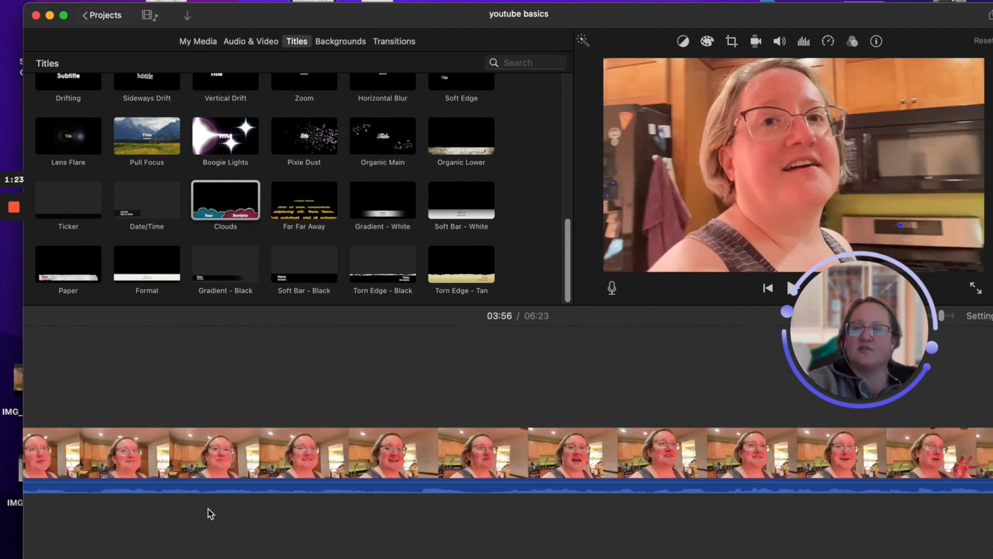
scroll(756, 516, "right", 15)
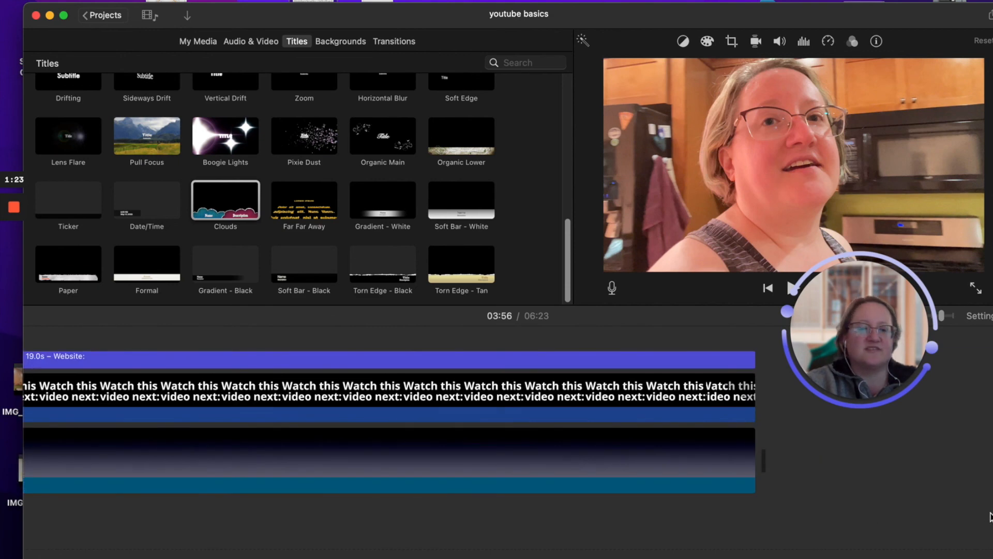
scroll(868, 511, "left", 1)
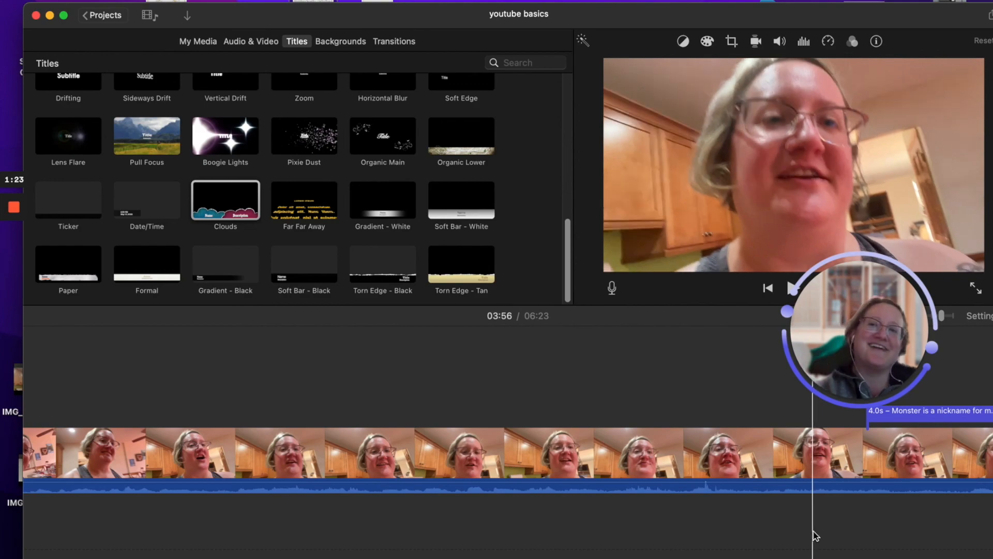
mouse_move(3, 155)
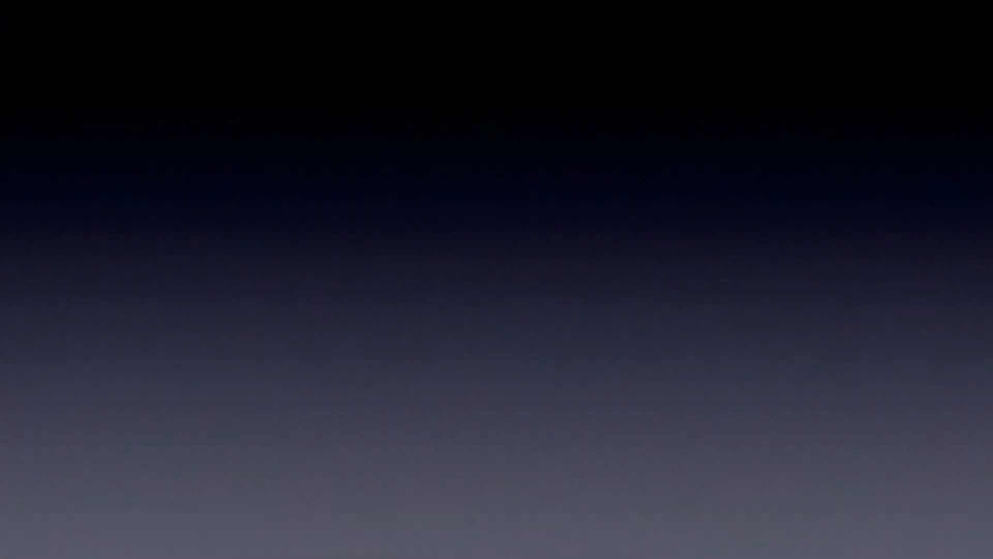